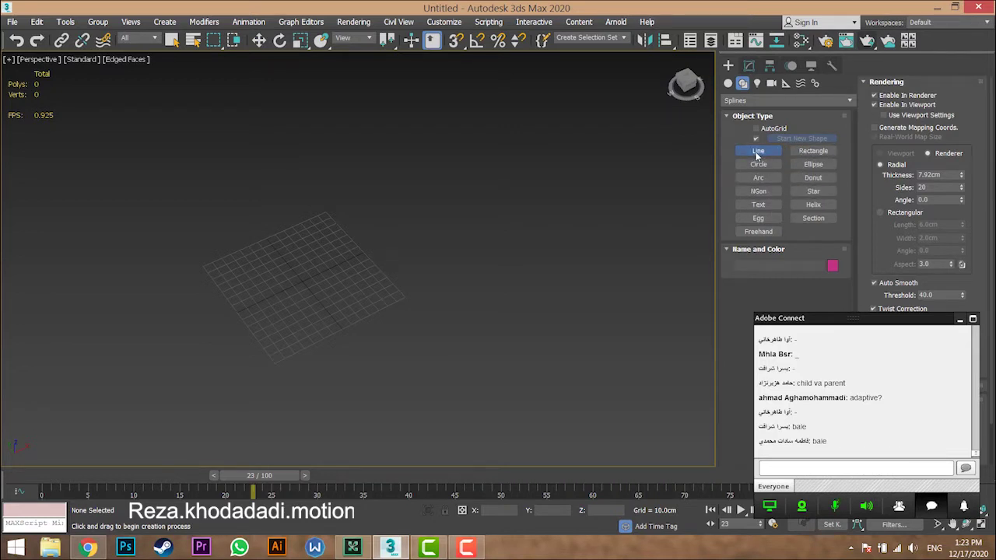
Step: Minimize the Adobe Connect chat window and maximize the Top viewport for drawing the line
{"action": "middle_click_drag", "start_coordinate": [356, 233], "coordinate": [335, 258]}
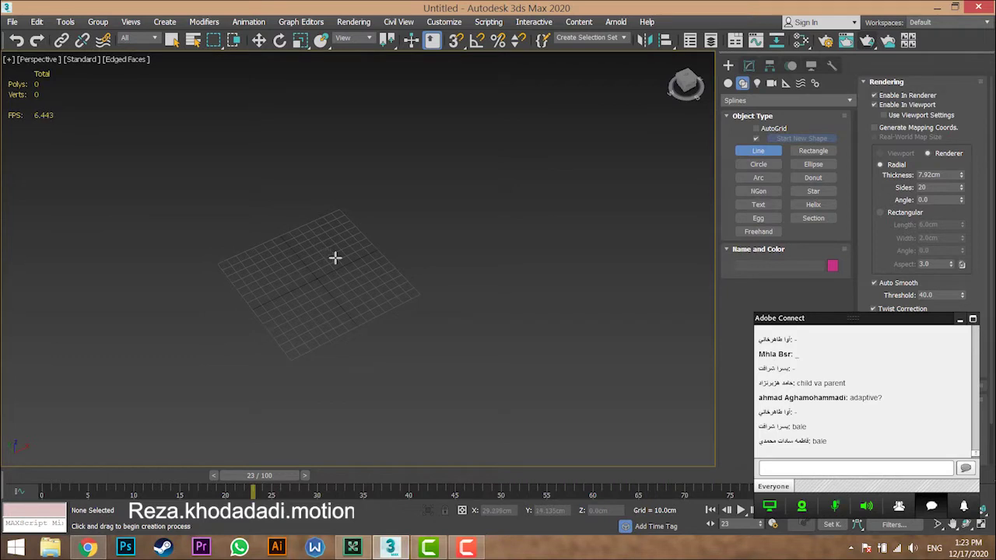
{"action": "left_click", "coordinate": [961, 320]}
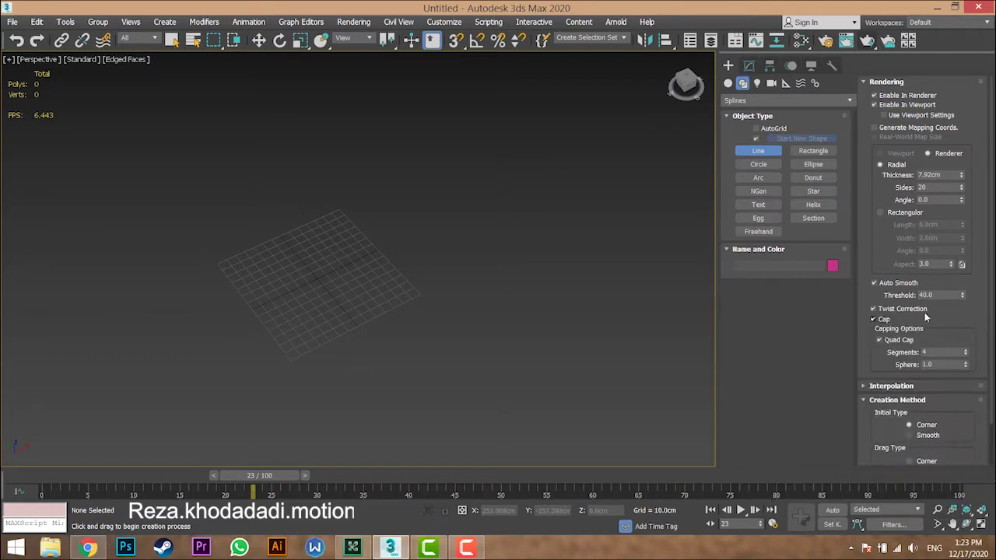
{"action": "middle_click_drag", "start_coordinate": [348, 265], "coordinate": [347, 272]}
{"action": "key", "text": "alt+w"}
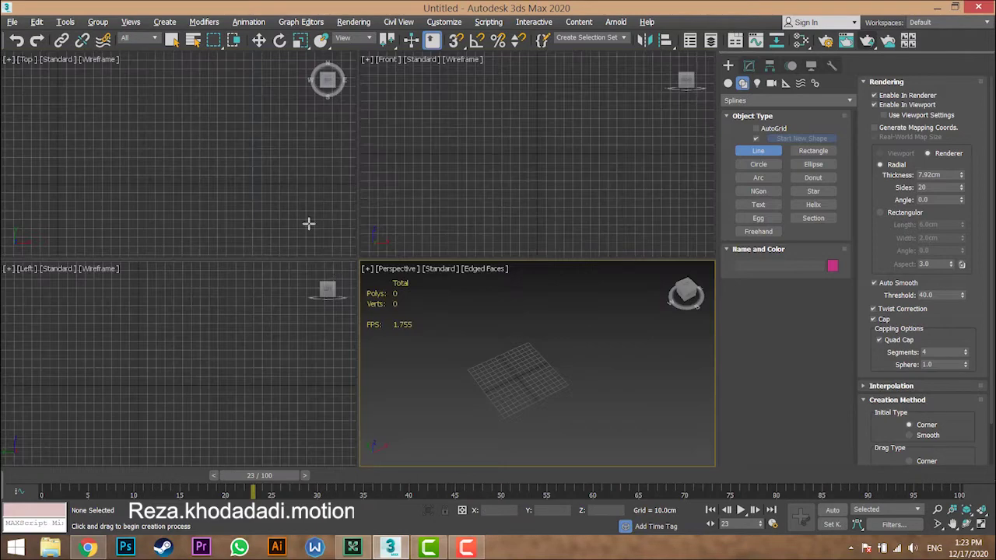
{"action": "key", "text": "alt+w"}
{"action": "middle_click_drag", "start_coordinate": [269, 223], "coordinate": [314, 210]}
{"action": "key", "text": "alt+w"}
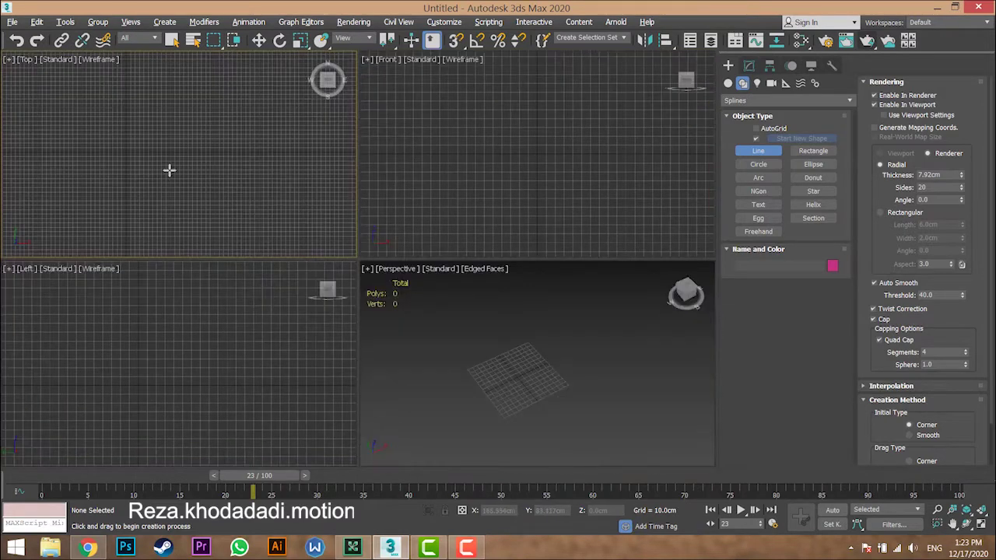
{"action": "scroll", "coordinate": [149, 158], "scroll_direction": "down", "scroll_amount": 2}
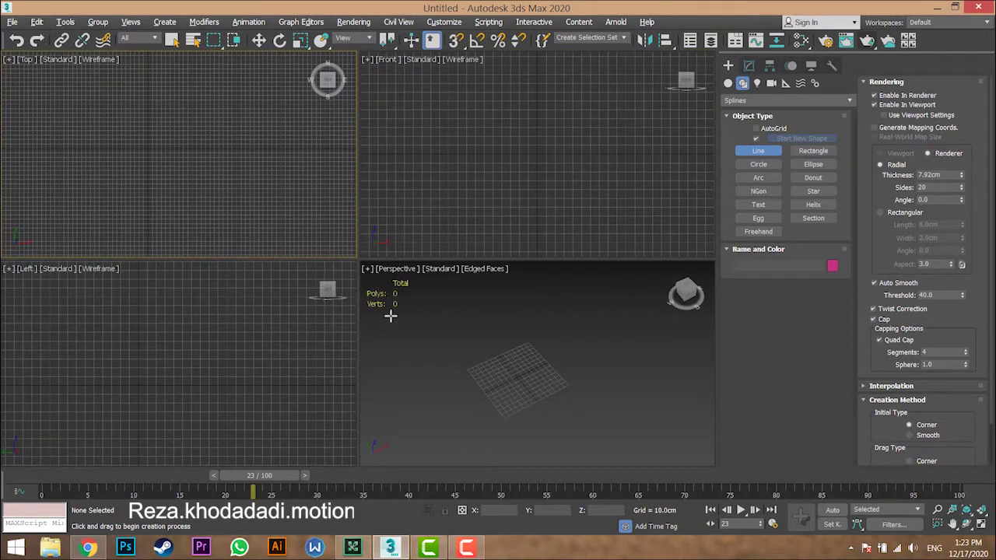
{"action": "middle_click_drag", "start_coordinate": [148, 147], "coordinate": [152, 146]}
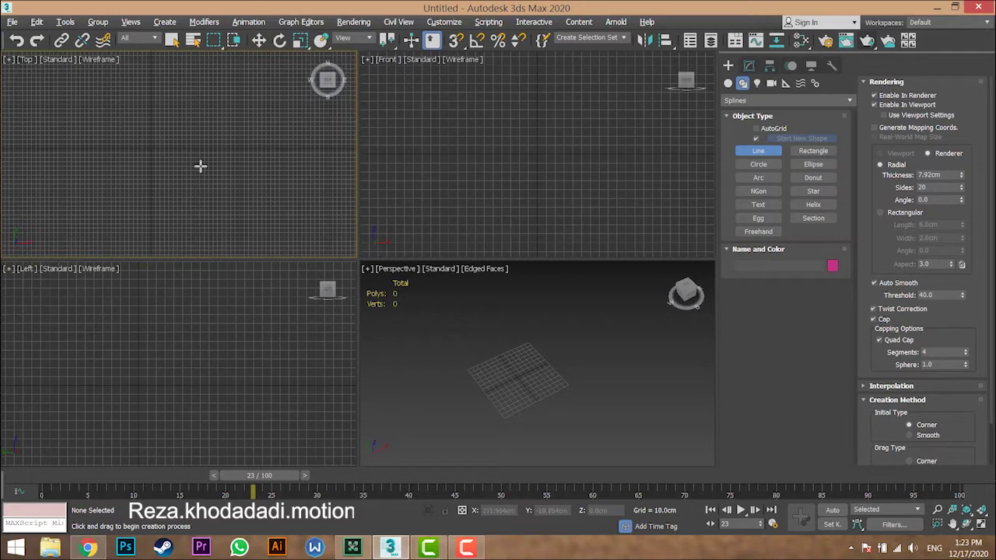
{"action": "key", "text": "alt+w"}
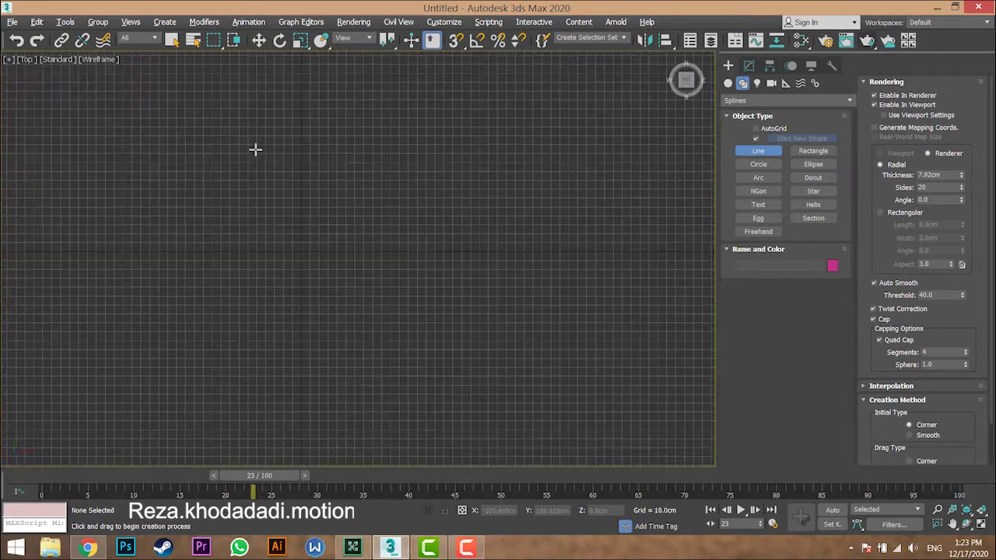
Step: Draw a trial line in the Top view and turn off Enable In Renderer and Enable In Viewport for new lines
{"action": "left_click", "coordinate": [302, 146]}
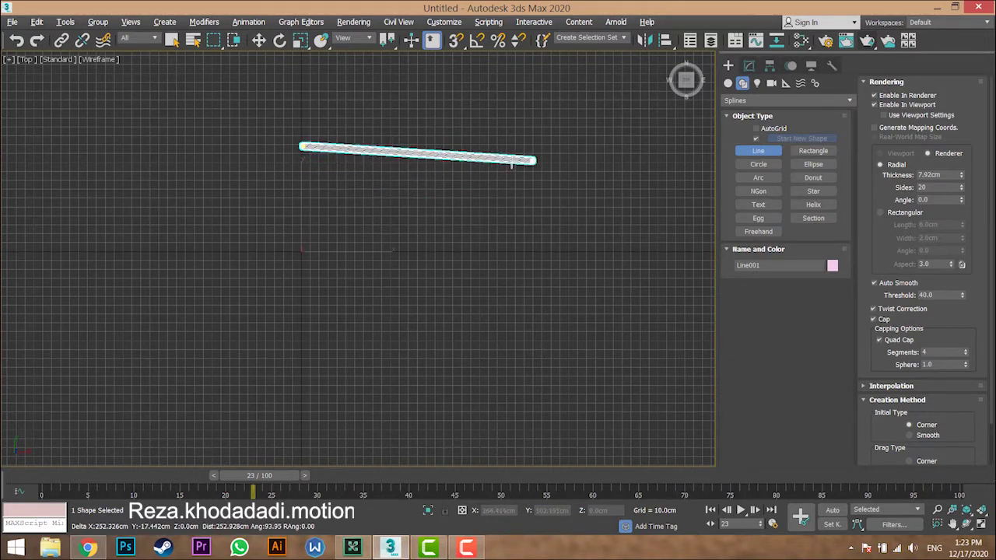
{"action": "right_click", "coordinate": [534, 161]}
{"action": "left_click", "coordinate": [907, 104]}
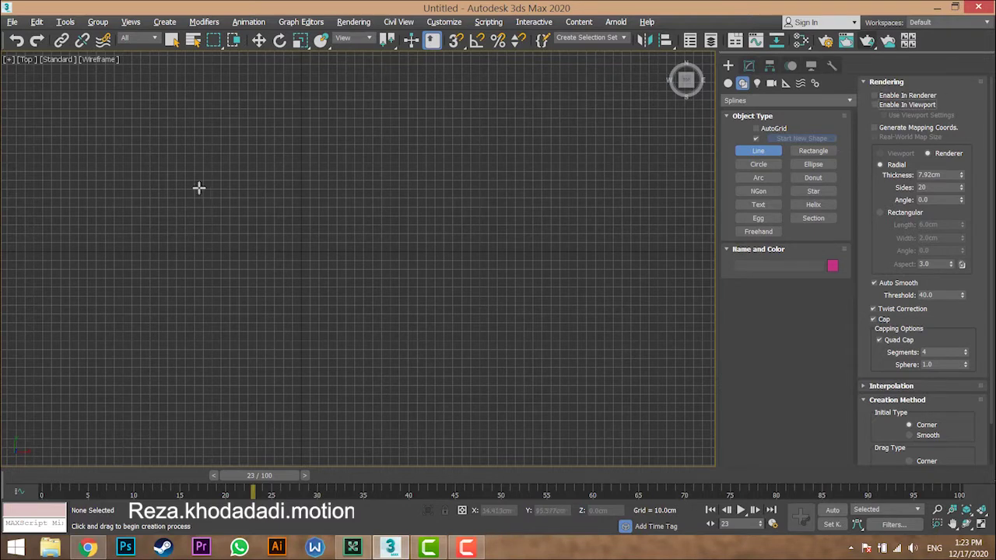
{"action": "left_click", "coordinate": [301, 166]}
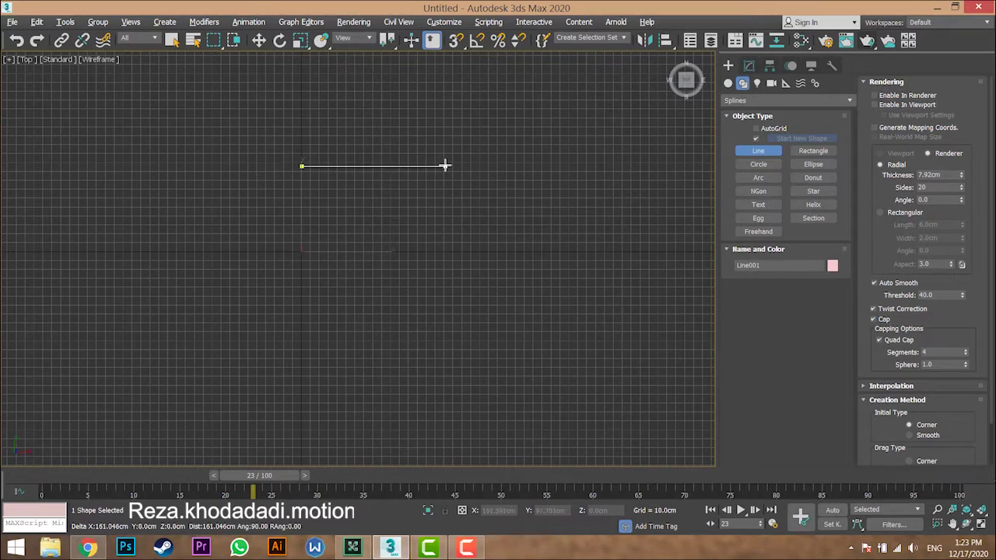
{"action": "left_click", "coordinate": [425, 169]}
{"action": "right_click", "coordinate": [317, 188]}
{"action": "right_click", "coordinate": [291, 154]}
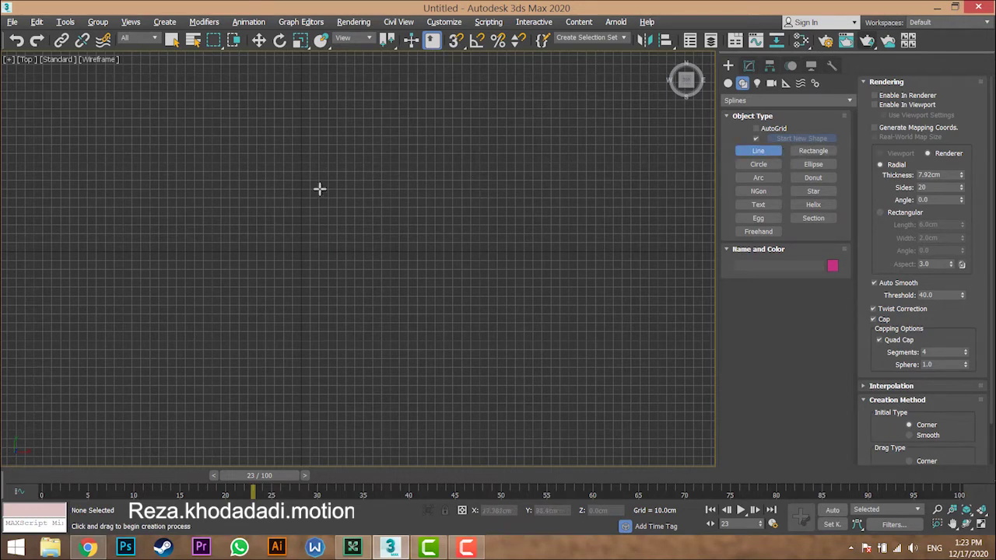
Step: Start a line with a horizontal segment about 181 cm long, a vertical drop of about 20 cm and a diagonal back toward the origin
{"action": "left_click", "coordinate": [300, 144]}
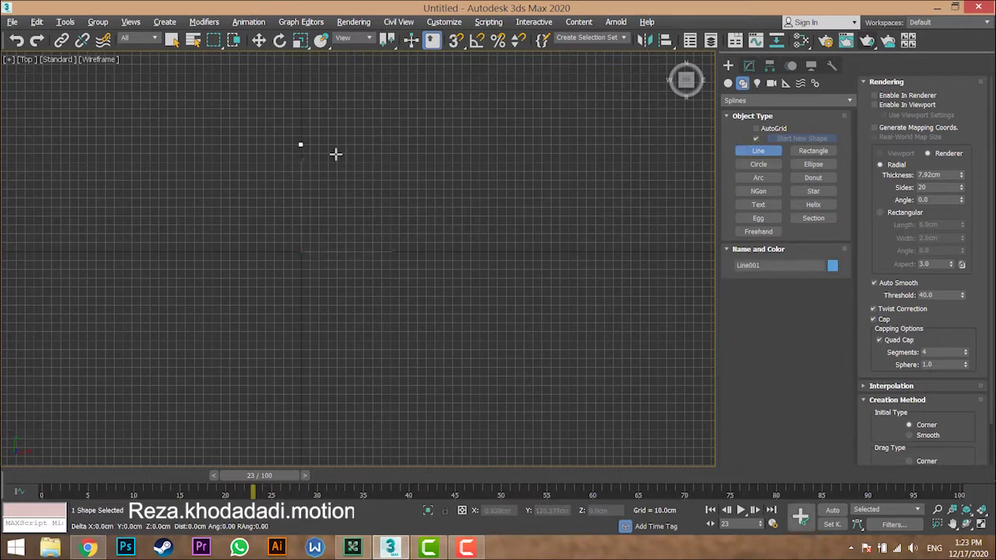
{"action": "left_click", "coordinate": [462, 147], "text": "shift"}
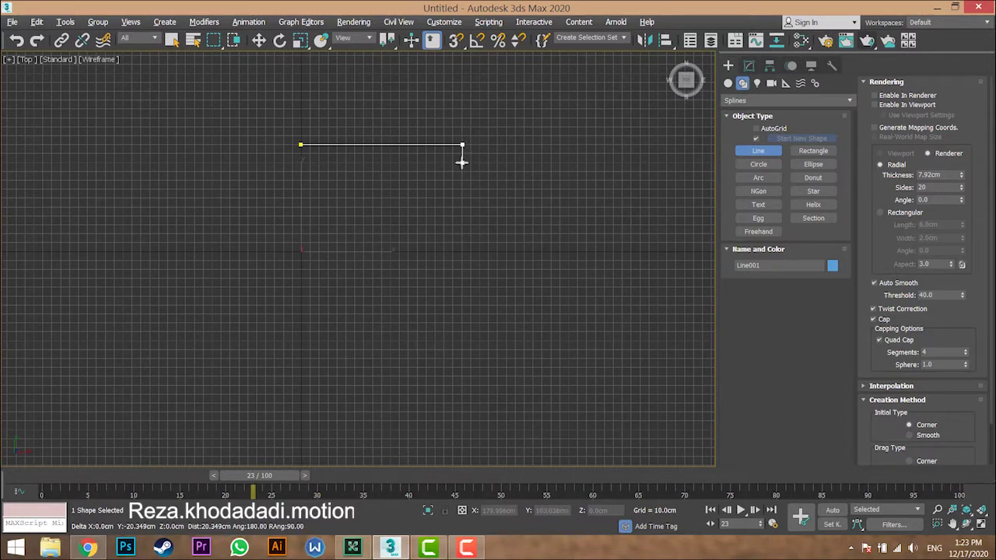
{"action": "left_click", "coordinate": [462, 162]}
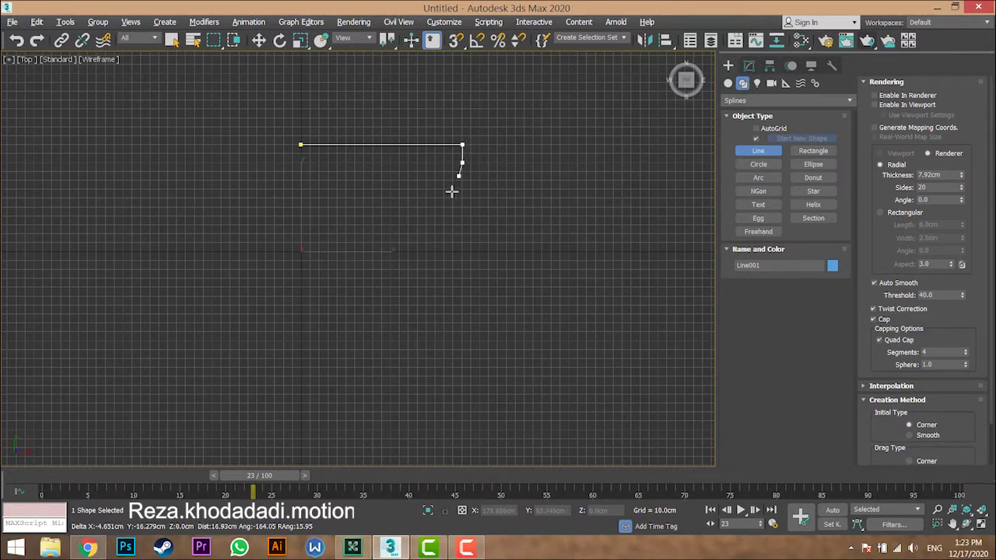
{"action": "left_click", "coordinate": [353, 246]}
Step: Continue the line with a long diagonal down and outward and a segment about 293 cm long back to the vertical axis, leaving the spline open
{"action": "mouse_move", "coordinate": [449, 321]}
{"action": "middle_mouse_down"}
{"action": "mouse_move", "coordinate": [424, 256]}
{"action": "mouse_move", "coordinate": [309, 225]}
{"action": "mouse_move", "coordinate": [380, 222]}
{"action": "mouse_move", "coordinate": [405, 211]}
{"action": "mouse_move", "coordinate": [434, 336]}
{"action": "middle_mouse_up"}
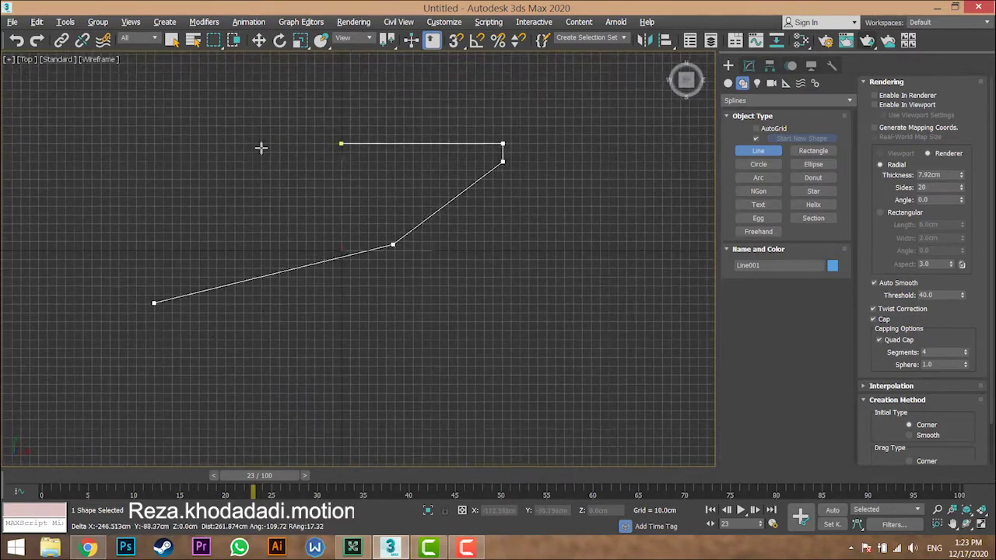
{"action": "scroll", "coordinate": [432, 277], "scroll_direction": "down", "scroll_amount": 8}
{"action": "scroll", "coordinate": [428, 265], "scroll_direction": "up", "scroll_amount": 8}
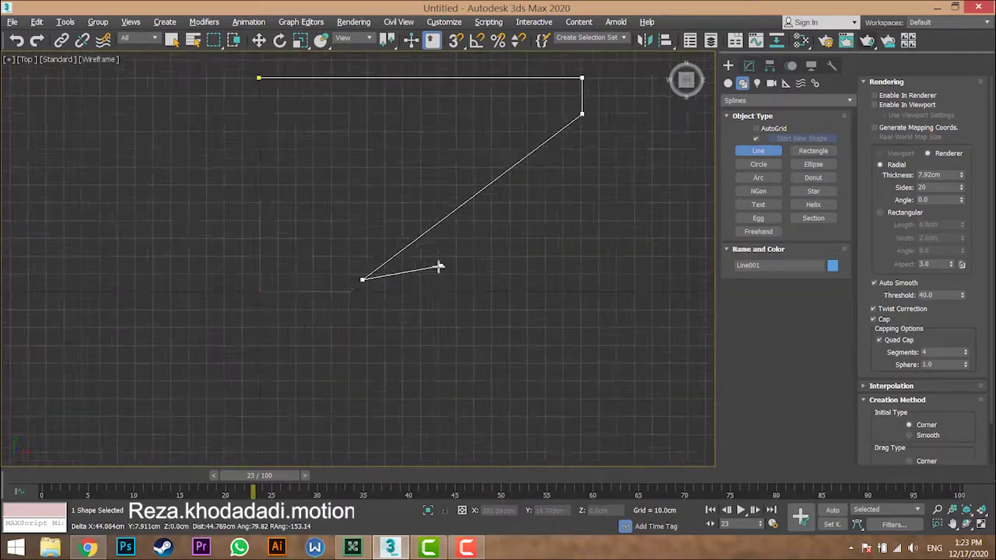
{"action": "scroll", "coordinate": [354, 232], "scroll_direction": "down", "scroll_amount": 11}
{"action": "scroll", "coordinate": [376, 315], "scroll_direction": "up", "scroll_amount": 4}
{"action": "scroll", "coordinate": [389, 320], "scroll_direction": "down", "scroll_amount": 4}
{"action": "scroll", "coordinate": [281, 234], "scroll_direction": "up", "scroll_amount": 4}
{"action": "scroll", "coordinate": [205, 211], "scroll_direction": "up", "scroll_amount": 3}
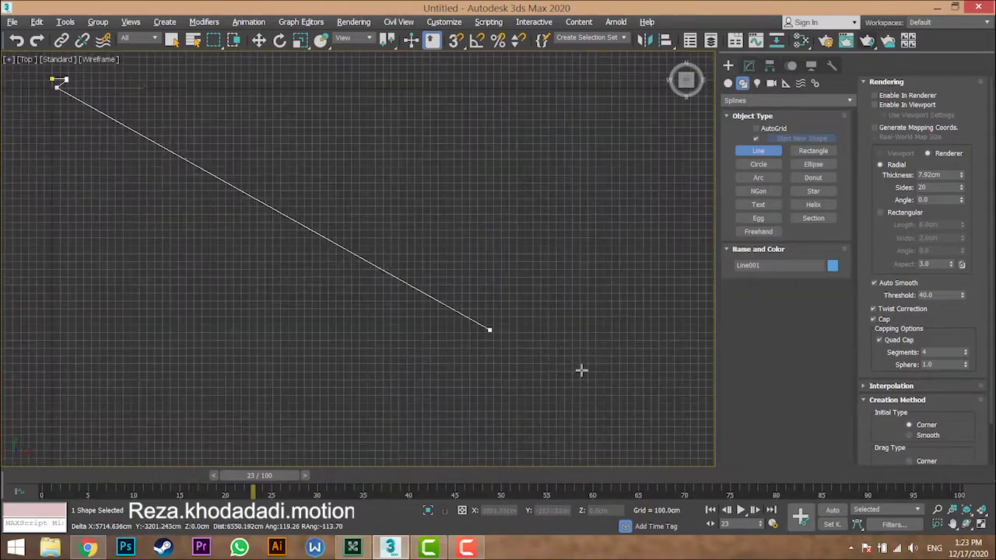
{"action": "scroll", "coordinate": [51, 113], "scroll_direction": "down", "scroll_amount": 5}
{"action": "scroll", "coordinate": [119, 147], "scroll_direction": "up", "scroll_amount": 3}
{"action": "middle_click_drag", "start_coordinate": [148, 164], "coordinate": [337, 227]}
{"action": "scroll", "coordinate": [360, 257], "scroll_direction": "up", "scroll_amount": 4}
{"action": "scroll", "coordinate": [359, 257], "scroll_direction": "down", "scroll_amount": 4}
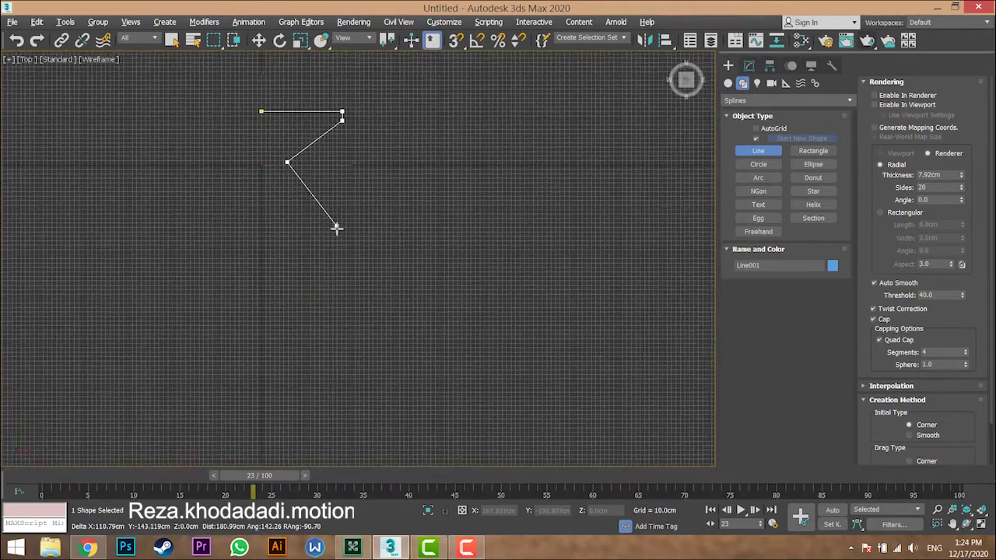
{"action": "left_click", "coordinate": [385, 315]}
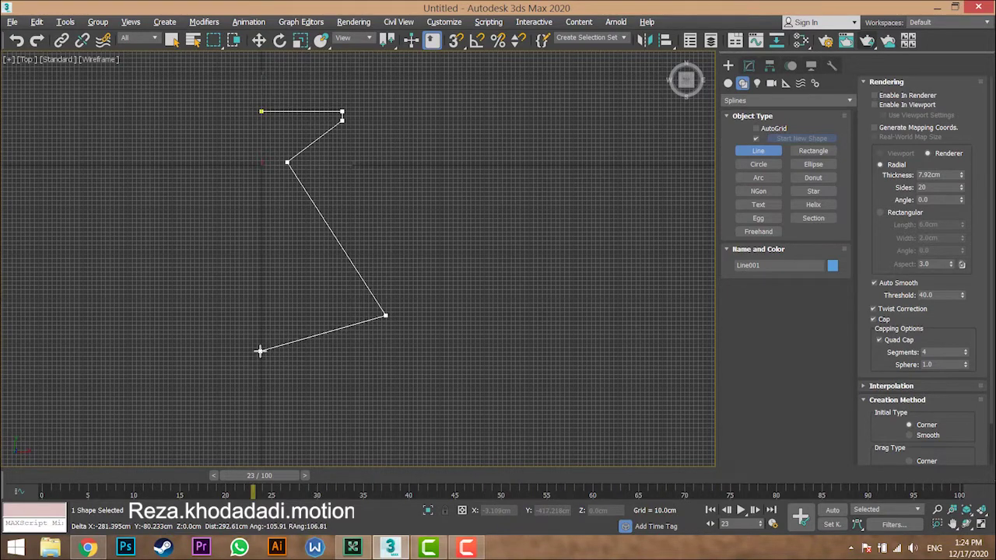
{"action": "left_click", "coordinate": [260, 351]}
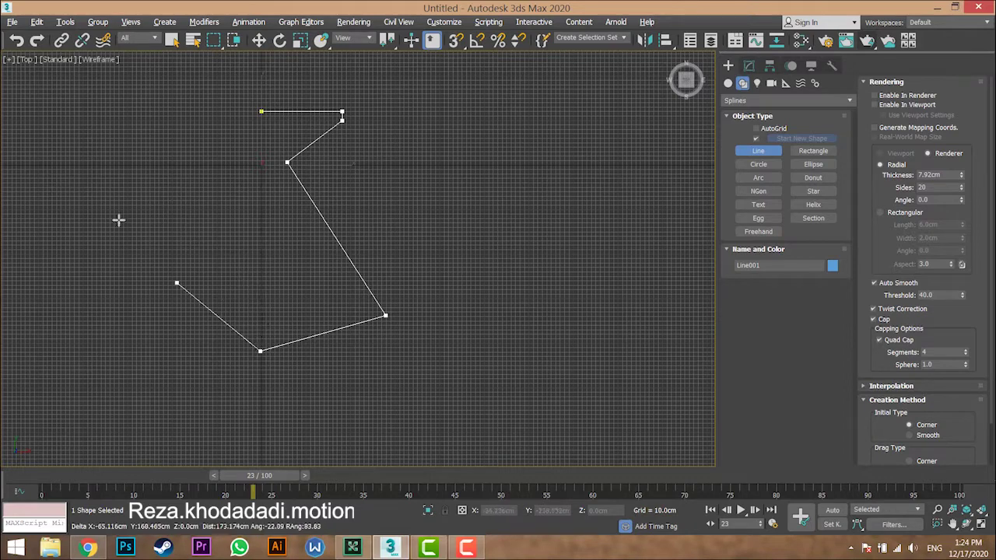
{"action": "right_click", "coordinate": [244, 239]}
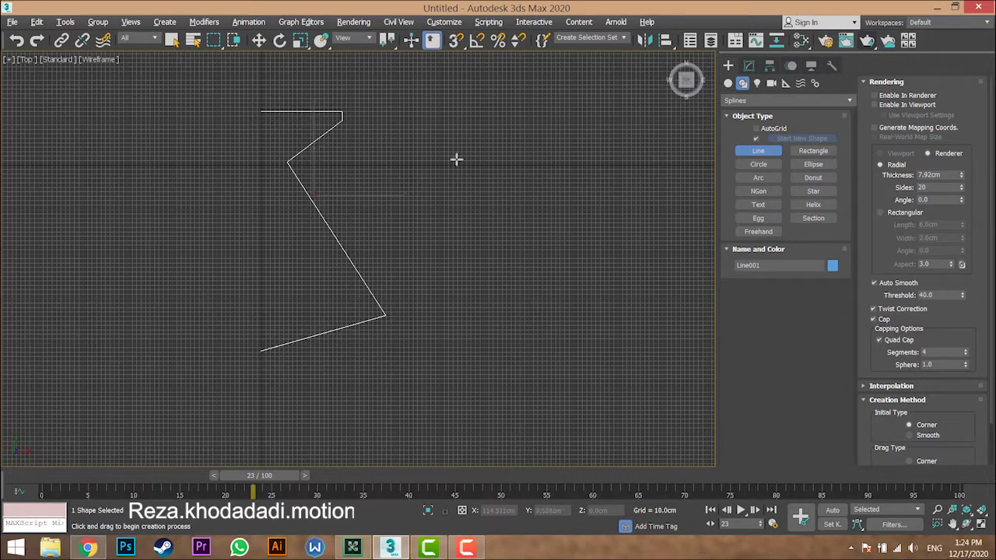
Step: Enter the line's Vertex level and move the third vertex, at the lower end of the short vertical segment, slightly down
{"action": "left_click", "coordinate": [750, 66]}
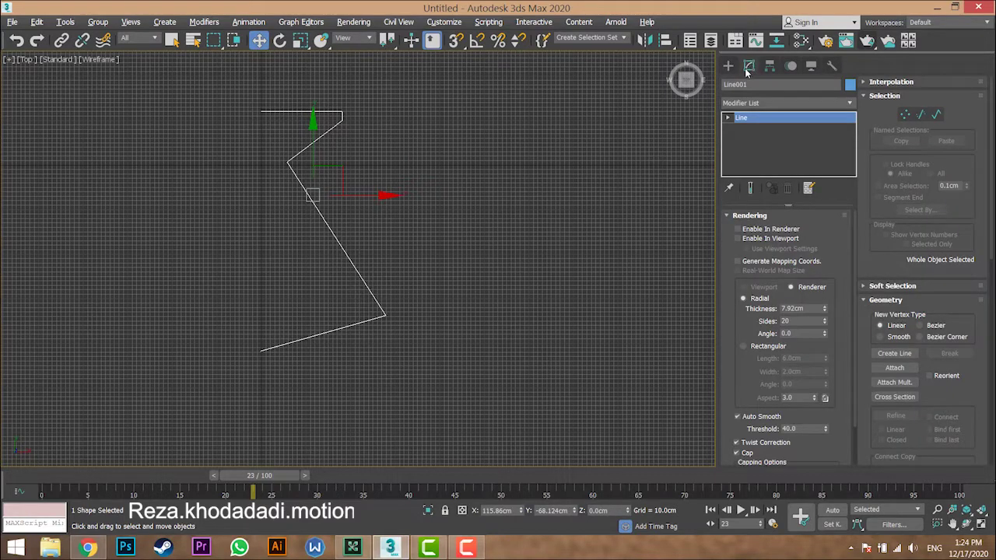
{"action": "left_click", "coordinate": [728, 118]}
{"action": "left_click", "coordinate": [750, 128]}
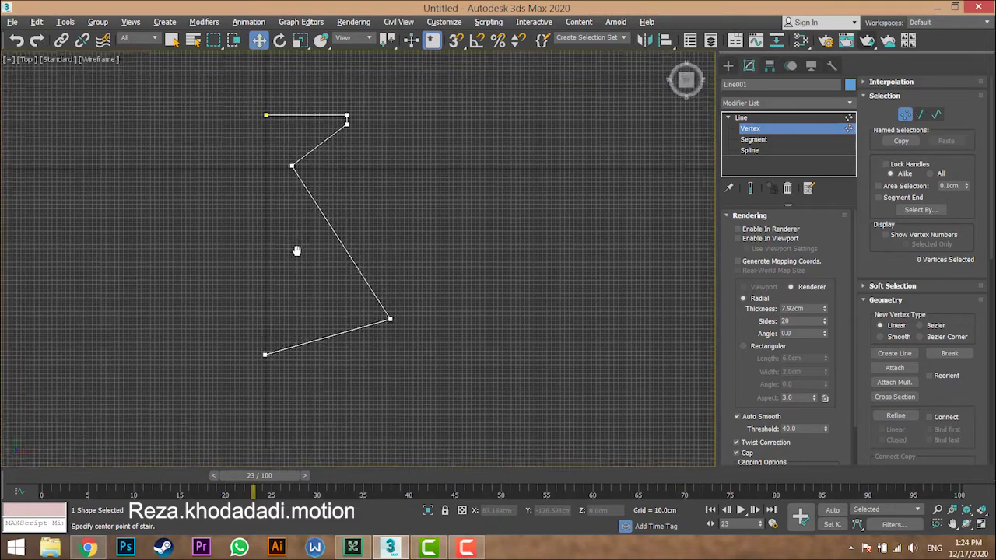
{"action": "scroll", "coordinate": [350, 187], "scroll_direction": "up", "scroll_amount": 3}
{"action": "left_click", "coordinate": [372, 153]}
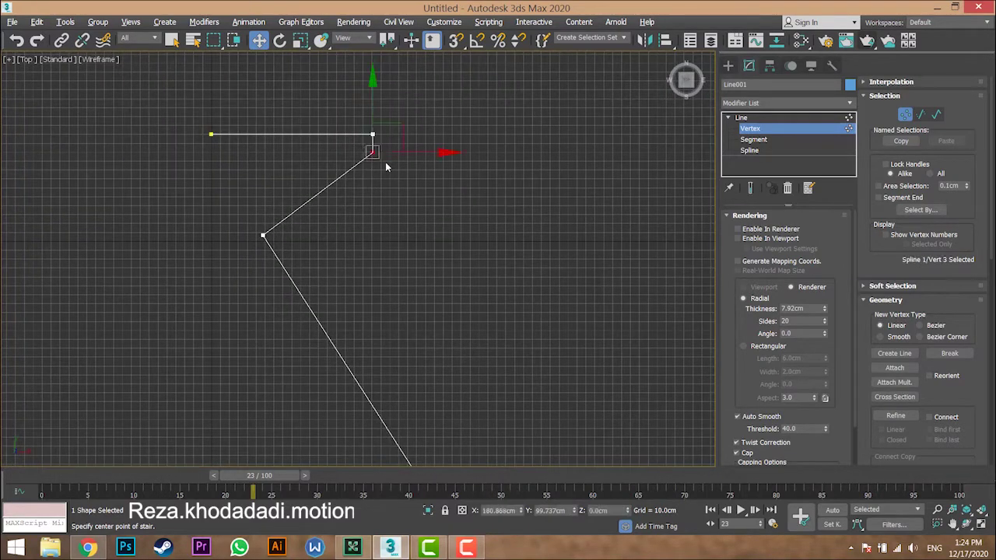
{"action": "left_click_drag", "start_coordinate": [395, 123], "coordinate": [394, 129]}
Step: Move the line's first vertex down to about X 3.7 cm, Y 61.8 cm
{"action": "left_click", "coordinate": [211, 133]}
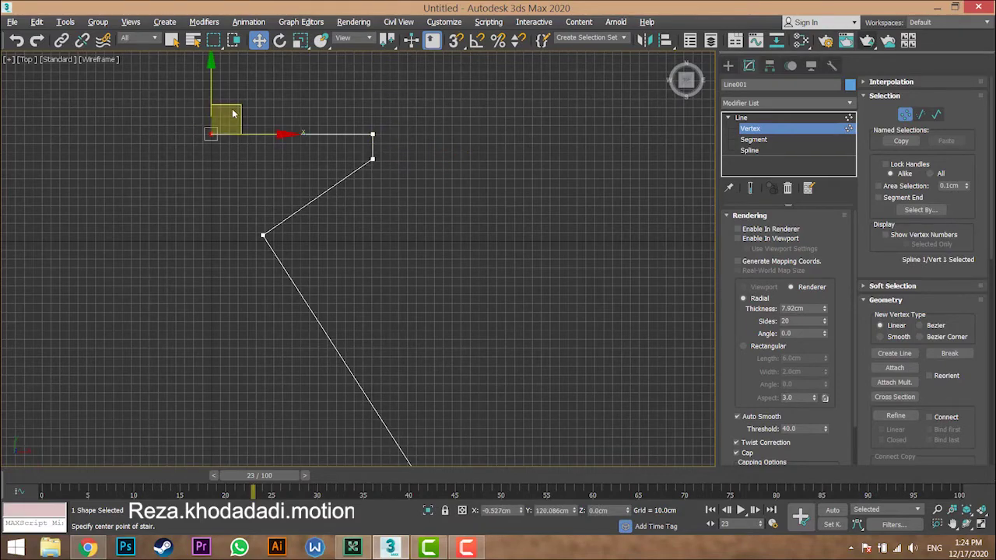
{"action": "left_click_drag", "start_coordinate": [237, 109], "coordinate": [242, 164]}
{"action": "scroll", "coordinate": [241, 164], "scroll_direction": "down", "scroll_amount": 3}
{"action": "middle_click_drag", "start_coordinate": [288, 234], "coordinate": [325, 208]}
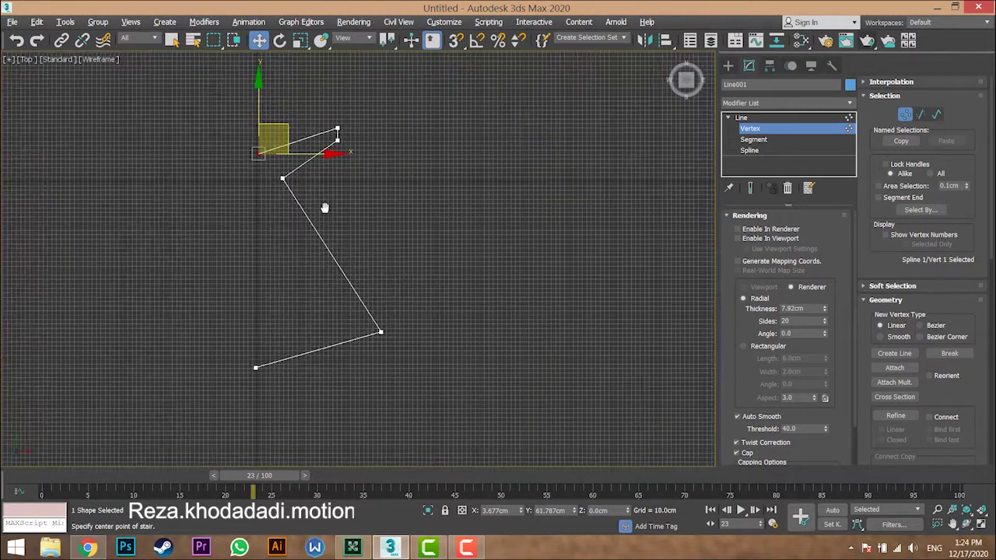
Step: Enable snapping and align the first vertex along X with the line's last vertex
{"action": "key", "text": "s"}
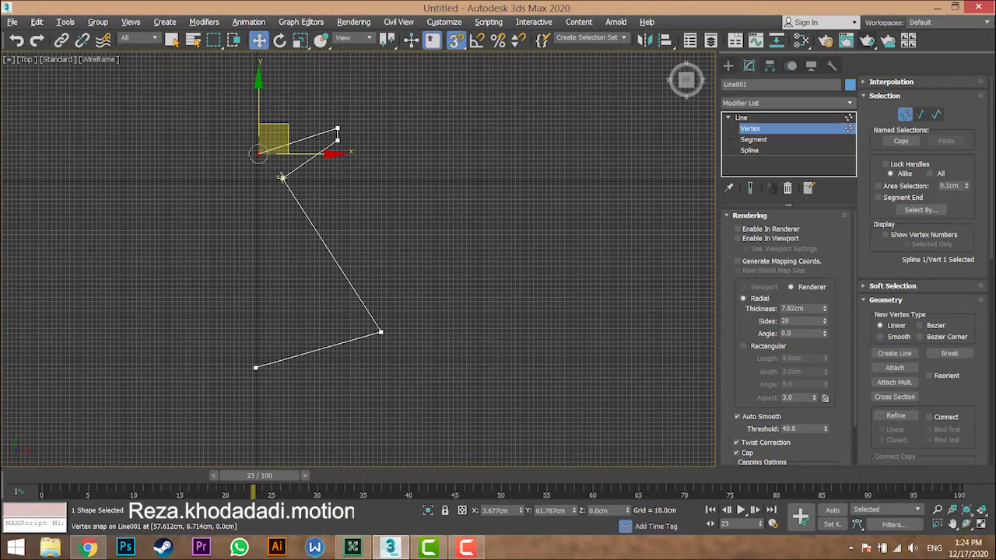
{"action": "scroll", "coordinate": [292, 144], "scroll_direction": "up", "scroll_amount": 2}
{"action": "left_click_drag", "start_coordinate": [256, 116], "coordinate": [253, 414]}
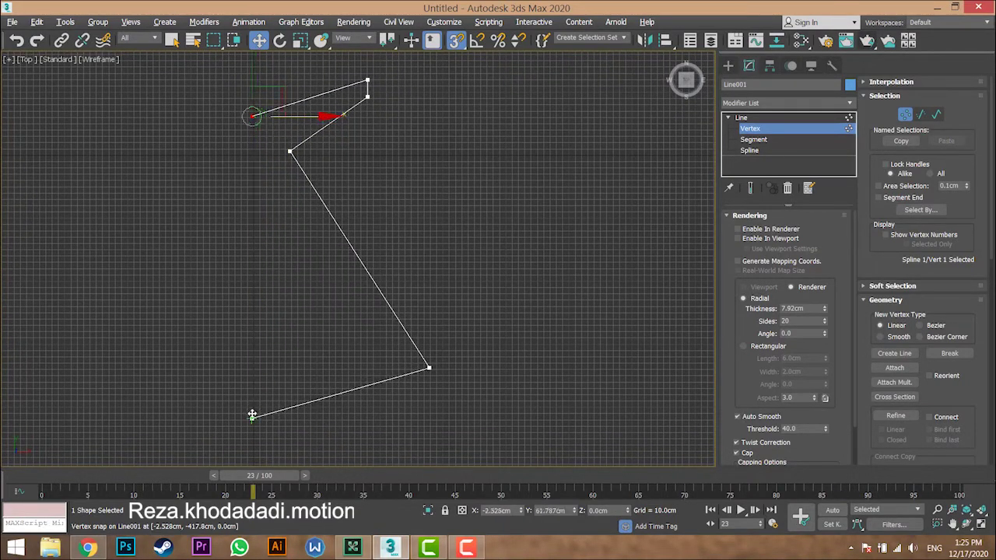
Step: Review the enabled snap types in Grid and Snap Settings and turn snapping off
{"action": "right_click", "coordinate": [457, 40]}
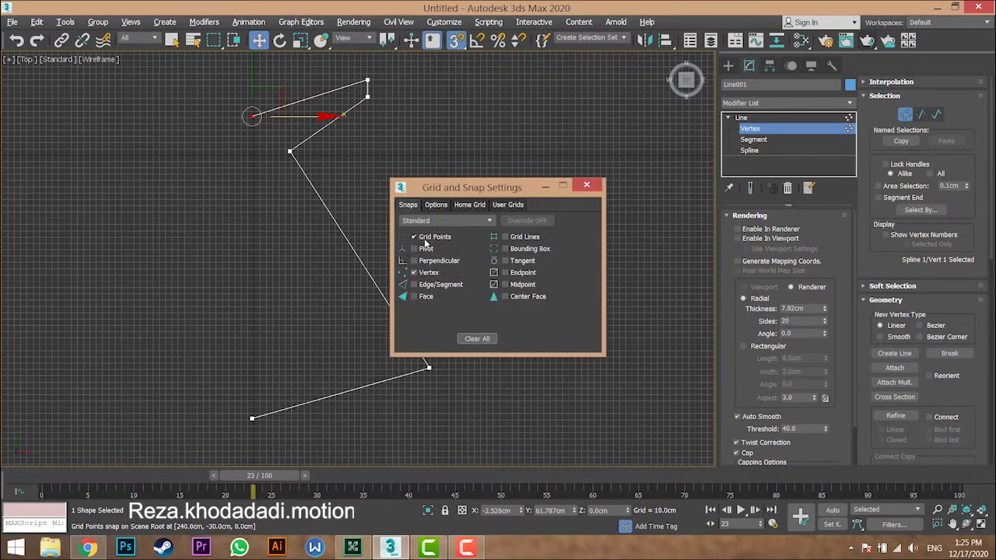
{"action": "left_click", "coordinate": [588, 186]}
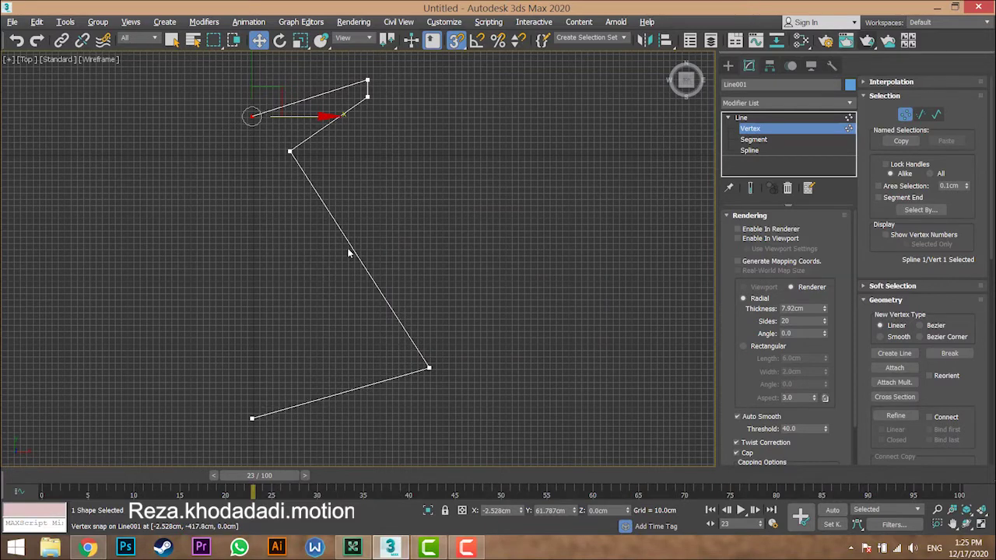
{"action": "middle_click_drag", "start_coordinate": [349, 253], "coordinate": [351, 262]}
{"action": "key", "text": "s"}
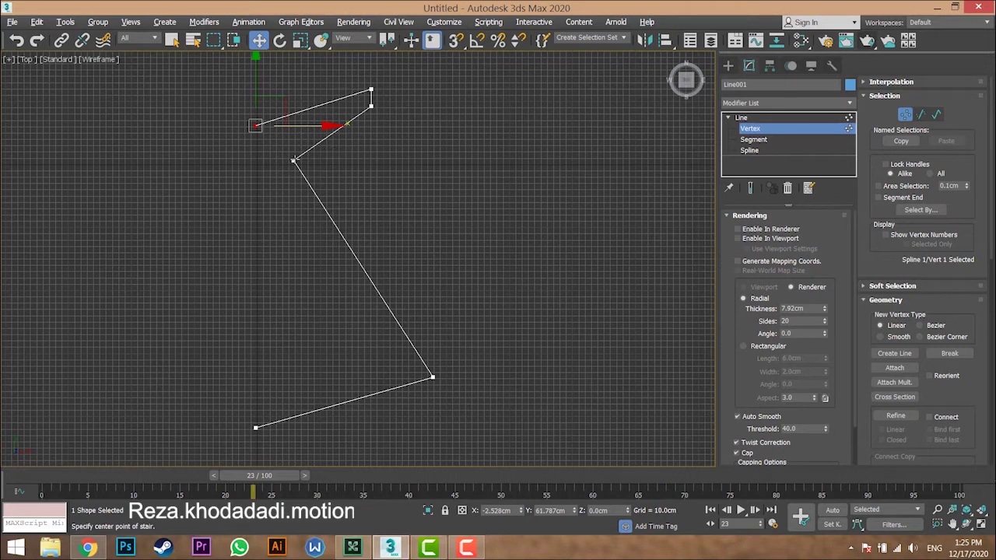
Step: Select the line's fourth vertex, at the inner corner below the short vertical segment, and convert it from Corner to Smooth
{"action": "left_click", "coordinate": [293, 161]}
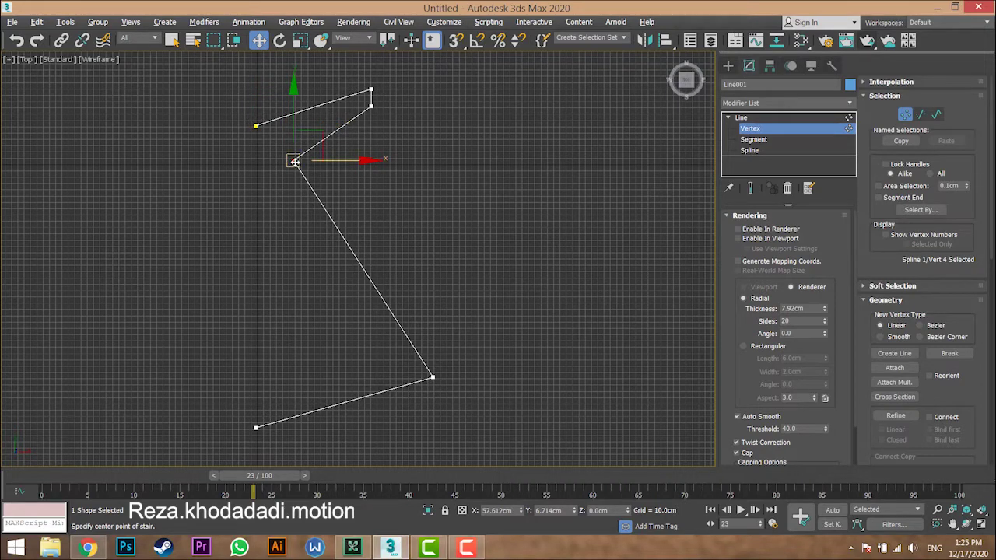
{"action": "right_click", "coordinate": [294, 165]}
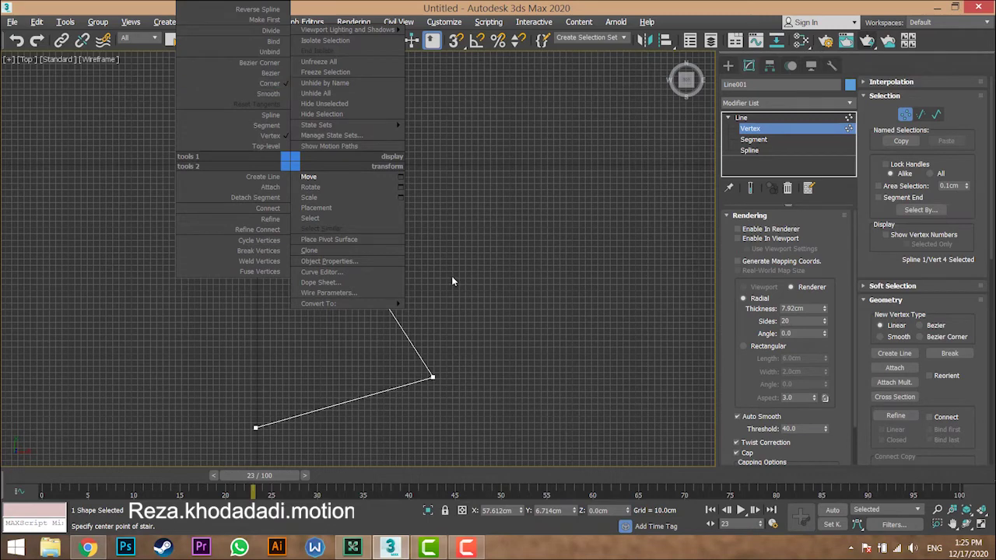
{"action": "scroll", "coordinate": [288, 159], "scroll_direction": "up", "scroll_amount": 5}
{"action": "scroll", "coordinate": [281, 156], "scroll_direction": "down", "scroll_amount": 2}
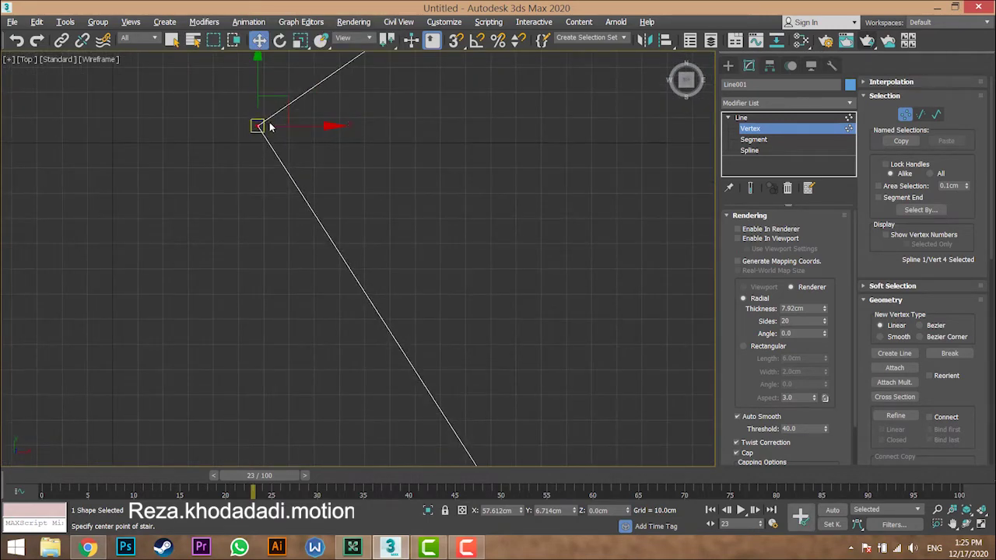
{"action": "middle_click_drag", "start_coordinate": [253, 132], "coordinate": [263, 195]}
{"action": "right_click", "coordinate": [258, 187]}
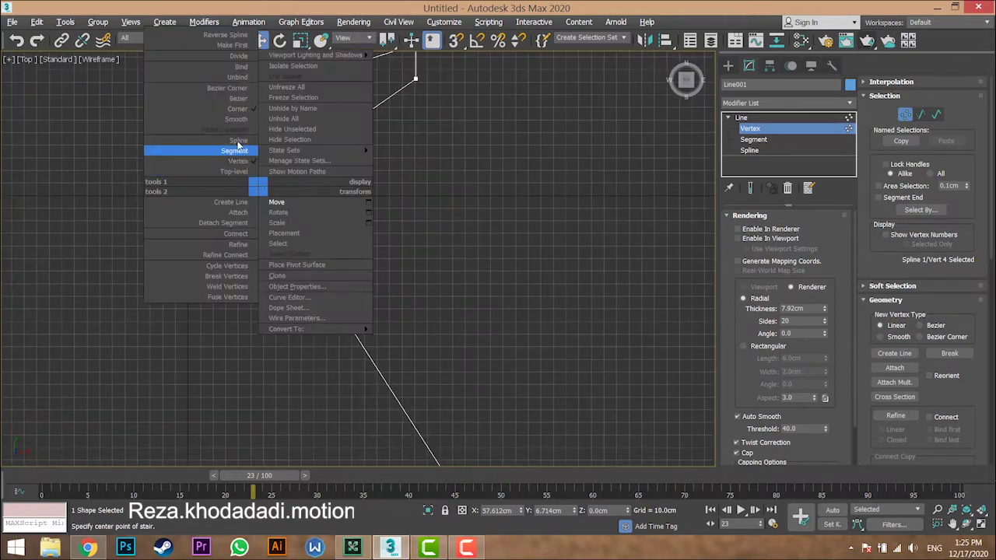
{"action": "left_click", "coordinate": [236, 119]}
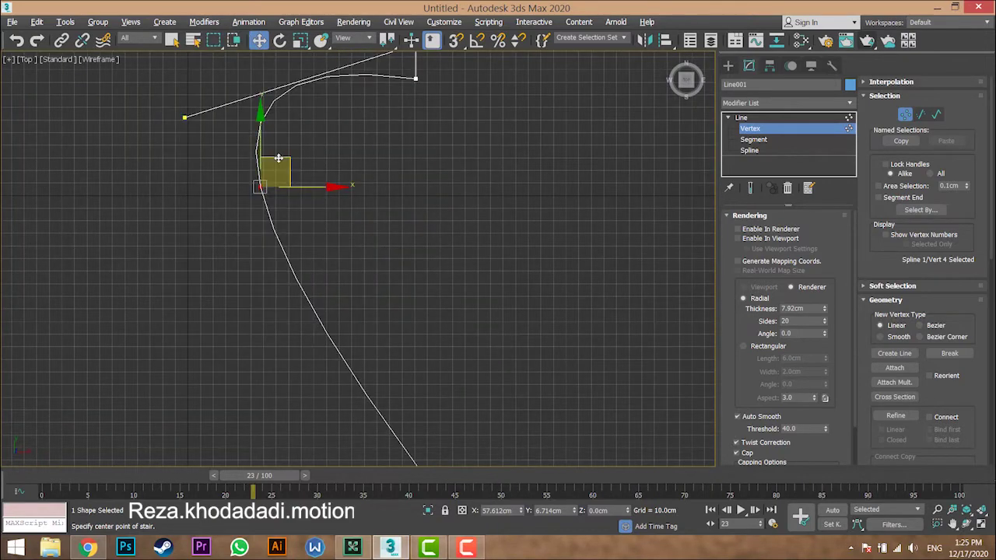
Step: Try moving the smooth vertex down to about X 72.5 cm, Y -61.6 cm, and undo both the move and the Smooth conversion
{"action": "left_click_drag", "start_coordinate": [312, 216], "coordinate": [301, 241]}
{"action": "scroll", "coordinate": [314, 204], "scroll_direction": "down", "scroll_amount": 3}
{"action": "scroll", "coordinate": [339, 165], "scroll_direction": "up", "scroll_amount": 1}
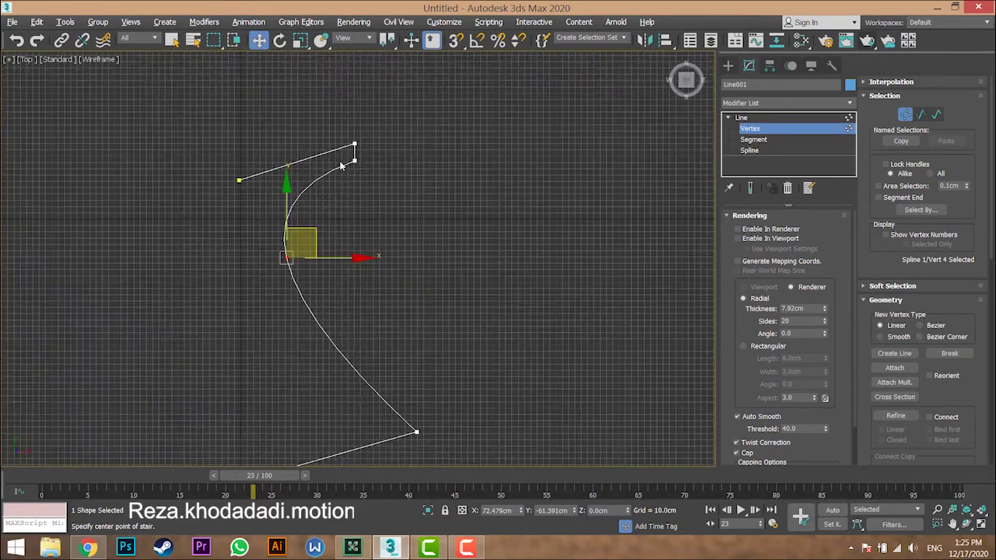
{"action": "middle_click_drag", "start_coordinate": [357, 158], "coordinate": [355, 103]}
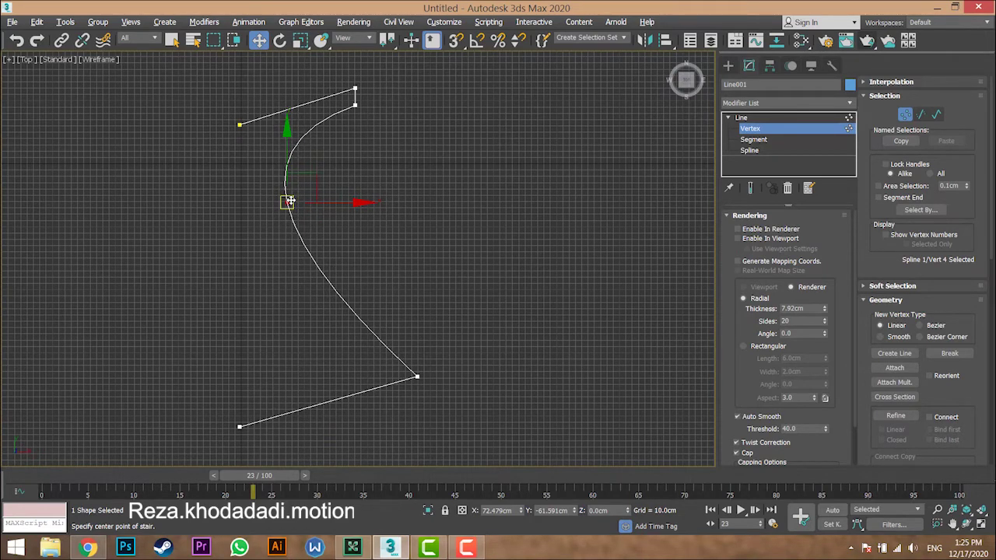
{"action": "key", "text": "ctrl+z"}
{"action": "key", "text": "ctrl+z"}
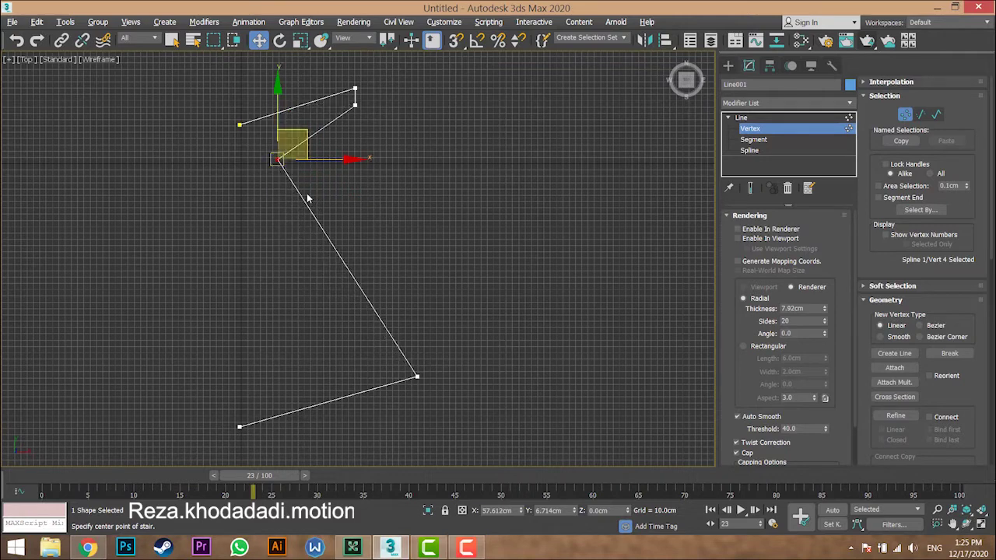
Step: Convert the fourth vertex to Bezier so that it gets linked tangent handles
{"action": "middle_click_drag", "start_coordinate": [274, 161], "coordinate": [281, 184]}
{"action": "scroll", "coordinate": [299, 195], "scroll_direction": "up", "scroll_amount": 3}
{"action": "right_click", "coordinate": [296, 196]}
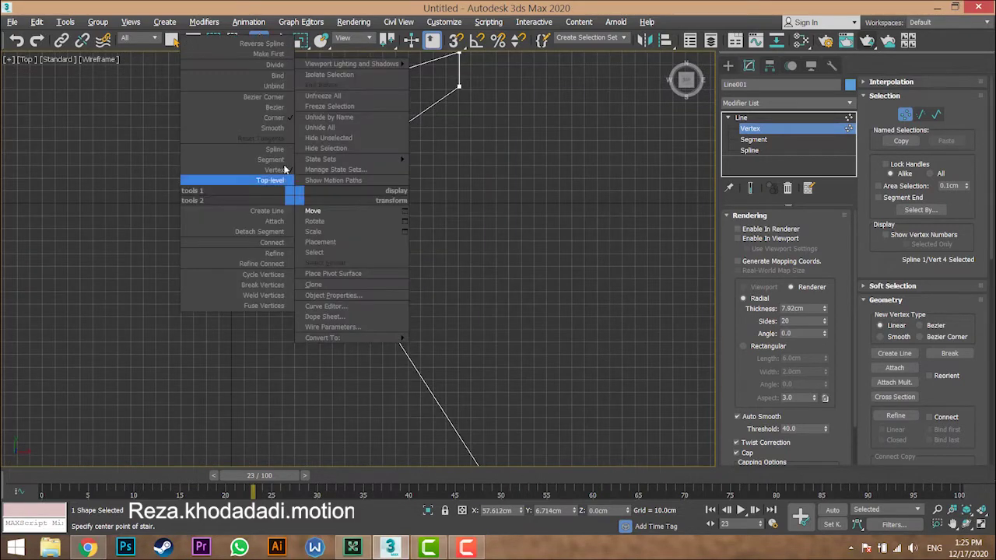
{"action": "left_click", "coordinate": [277, 107]}
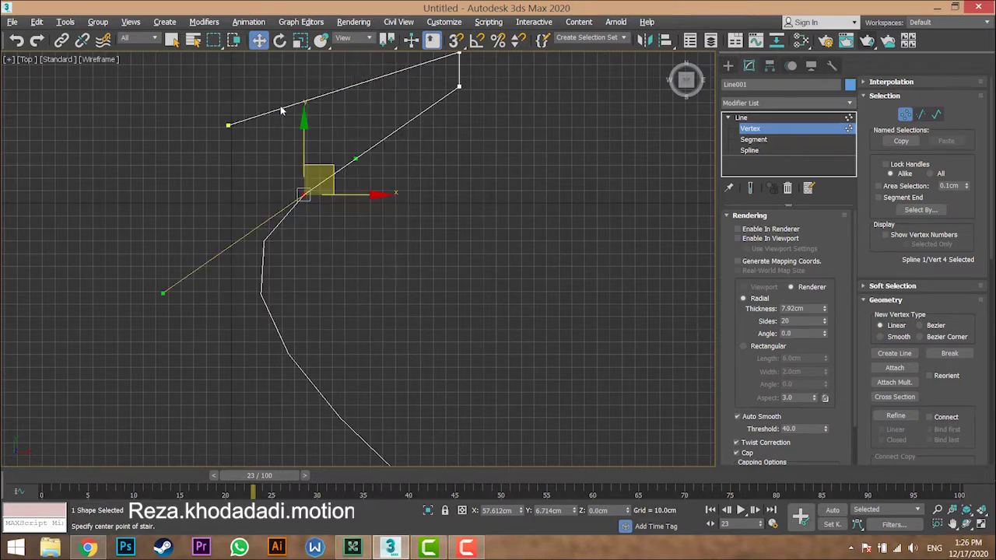
{"action": "scroll", "coordinate": [303, 177], "scroll_direction": "up", "scroll_amount": 2}
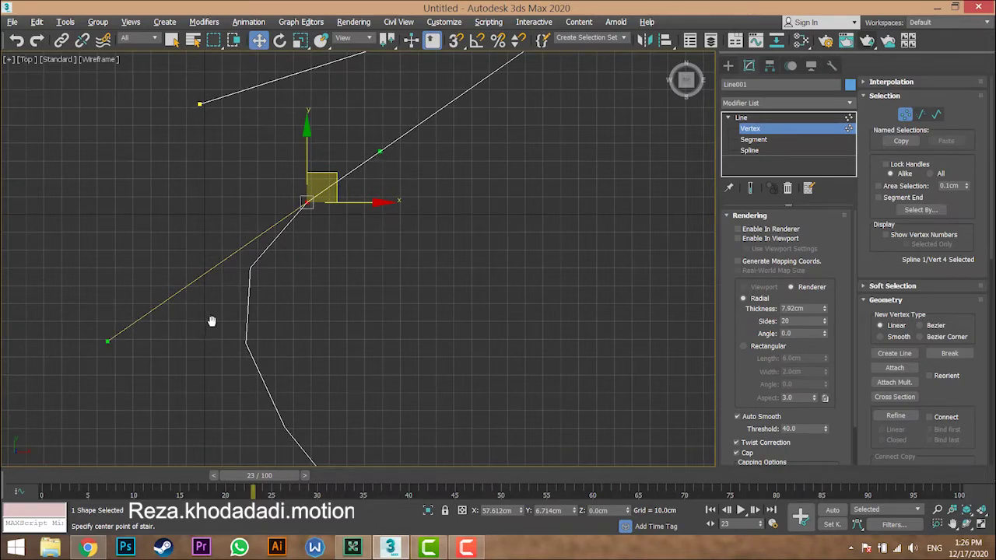
{"action": "scroll", "coordinate": [212, 322], "scroll_direction": "down", "scroll_amount": 4}
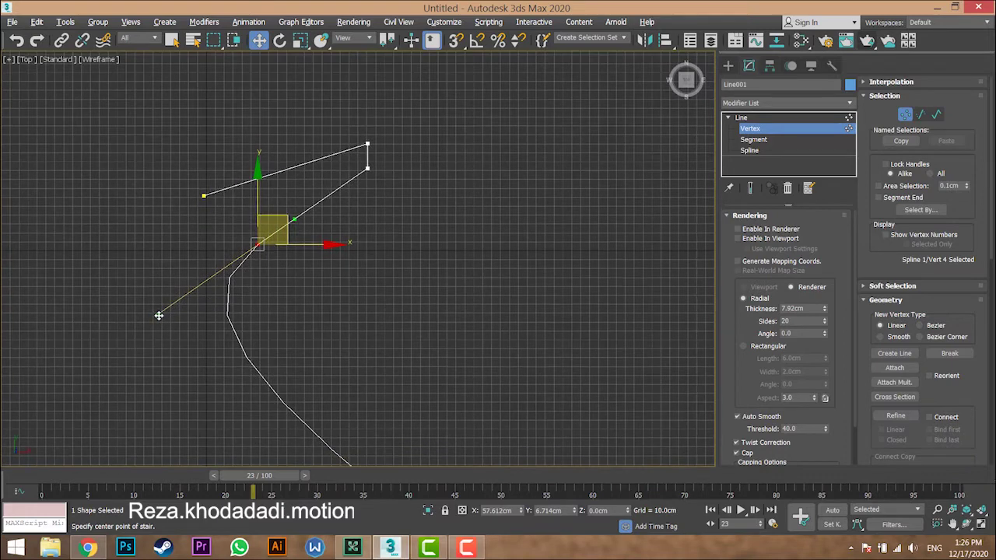
Step: Try reshaping the curve by swinging and shortening the Bezier vertex's lower handle, and undo back to the Corner vertex
{"action": "left_click_drag", "start_coordinate": [159, 315], "coordinate": [216, 340]}
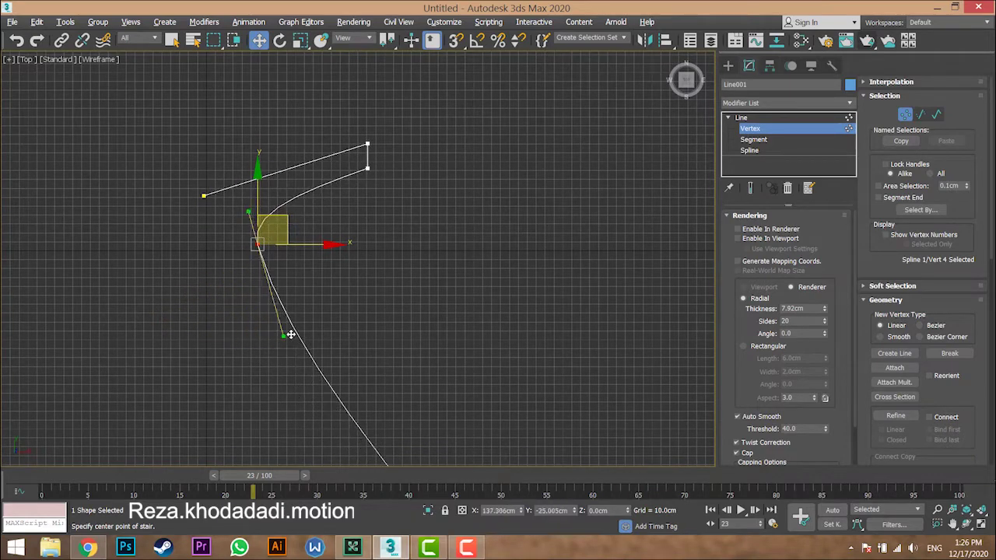
{"action": "left_click_drag", "start_coordinate": [352, 311], "coordinate": [235, 273]}
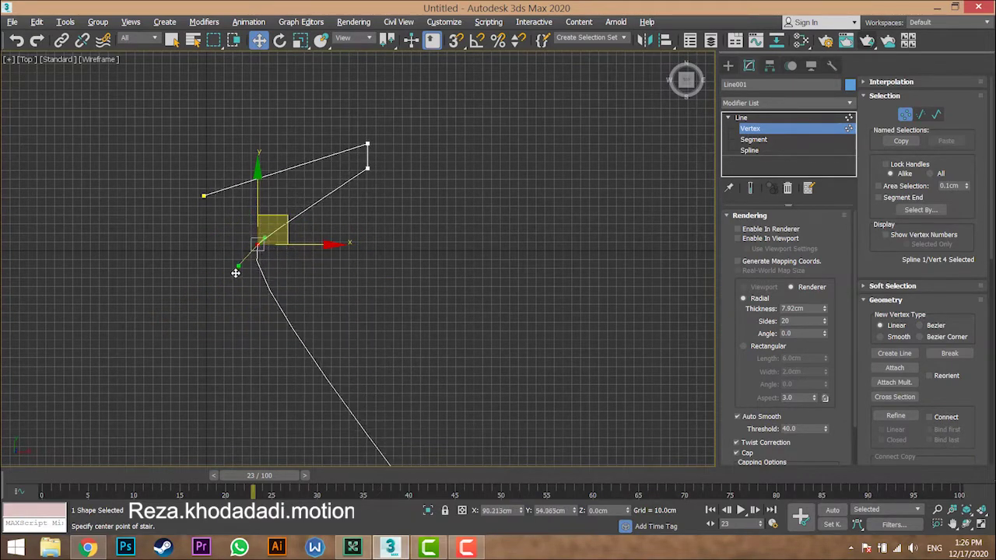
{"action": "left_click_drag", "start_coordinate": [362, 308], "coordinate": [267, 288]}
{"action": "left_click_drag", "start_coordinate": [259, 350], "coordinate": [158, 314]}
{"action": "key", "text": "ctrl+z"}
{"action": "key", "text": "ctrl+z"}
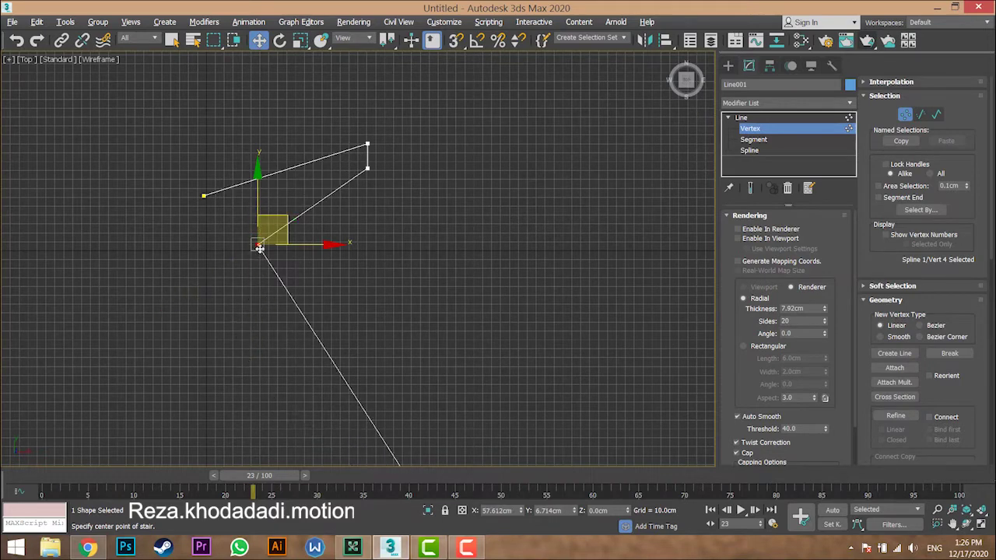
Step: Convert the fourth vertex to Bezier Corner so that its two handles are independent
{"action": "right_click", "coordinate": [256, 243]}
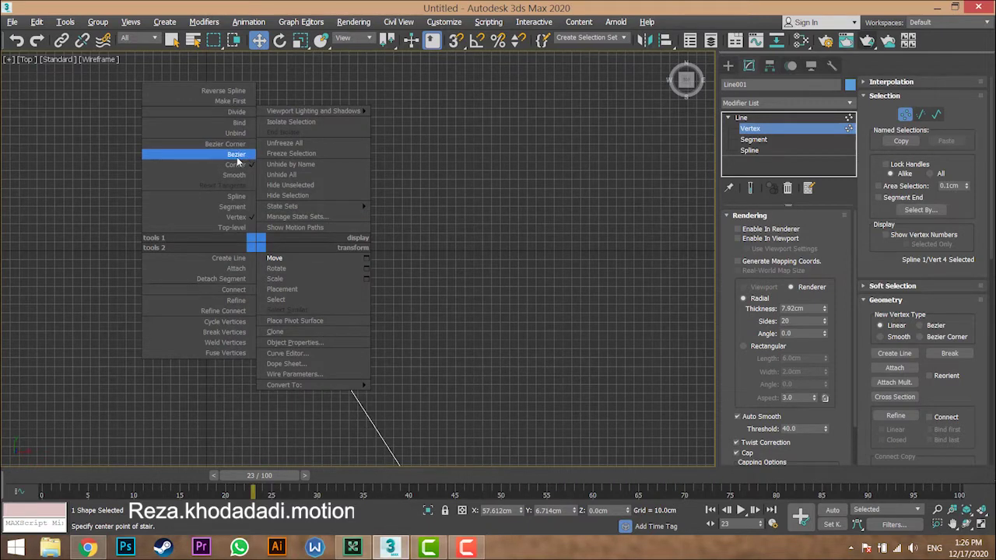
{"action": "left_click", "coordinate": [238, 145]}
{"action": "scroll", "coordinate": [271, 251], "scroll_direction": "up", "scroll_amount": 4}
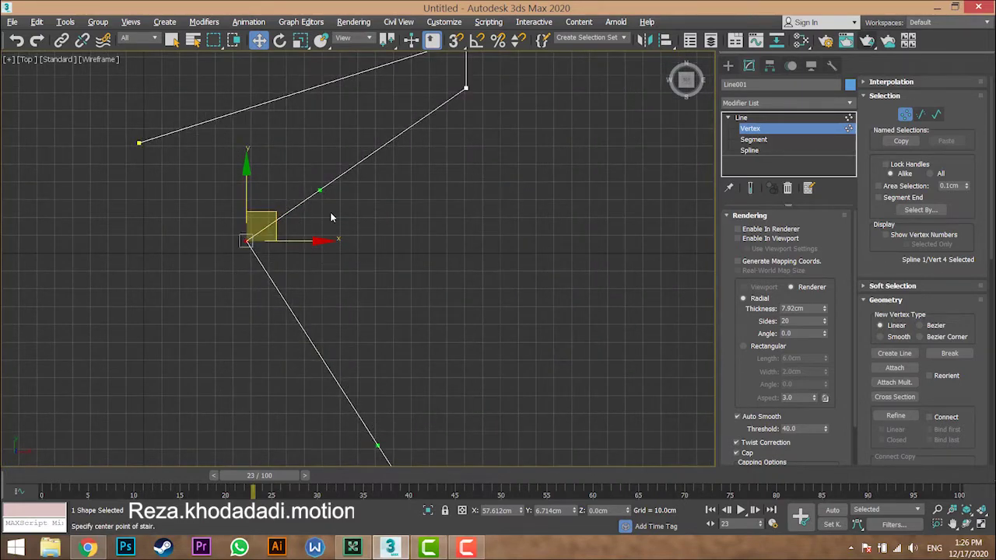
Step: Curve both adjoining segments by angling the vertex's upper handle up and slightly left and its lower handle outward to the right
{"action": "left_click_drag", "start_coordinate": [320, 189], "coordinate": [248, 152]}
{"action": "scroll", "coordinate": [308, 258], "scroll_direction": "down", "scroll_amount": 3}
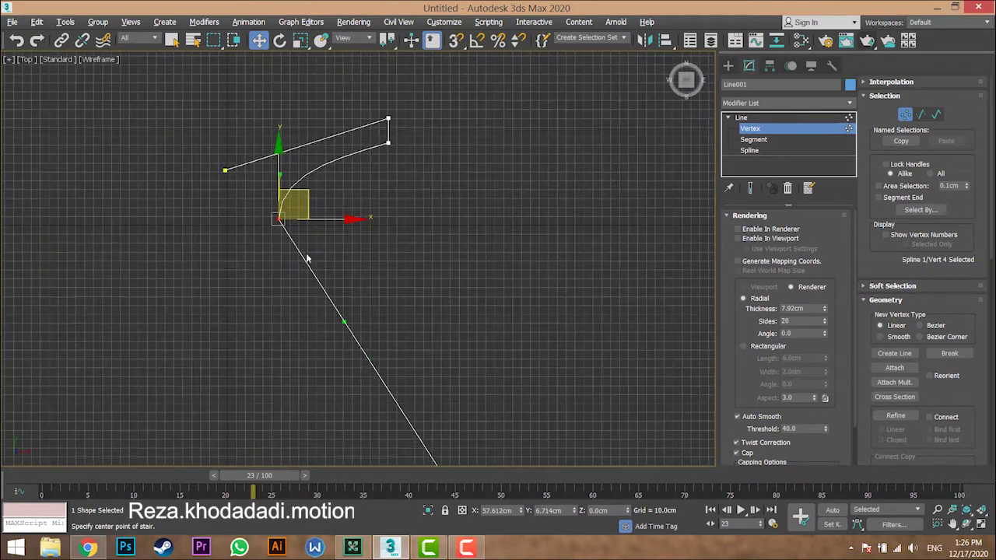
{"action": "left_click_drag", "start_coordinate": [346, 322], "coordinate": [429, 257]}
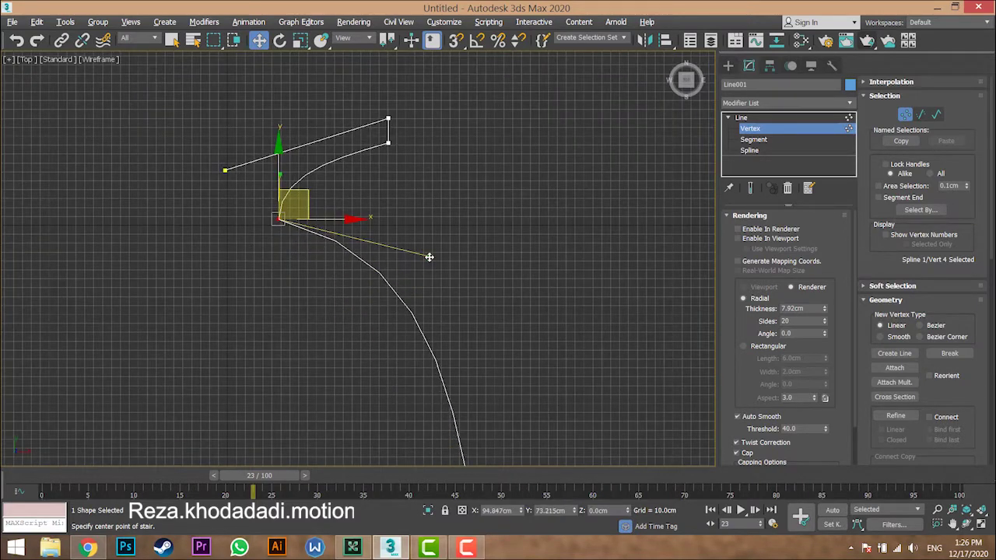
{"action": "scroll", "coordinate": [393, 296], "scroll_direction": "down", "scroll_amount": 3}
{"action": "scroll", "coordinate": [383, 293], "scroll_direction": "up", "scroll_amount": 6}
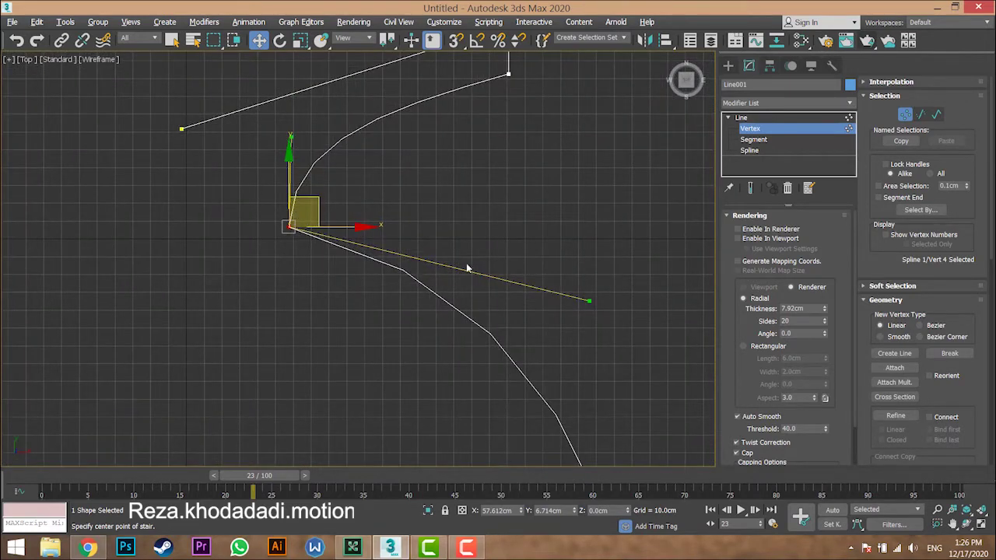
{"action": "left_click_drag", "start_coordinate": [591, 300], "coordinate": [553, 334]}
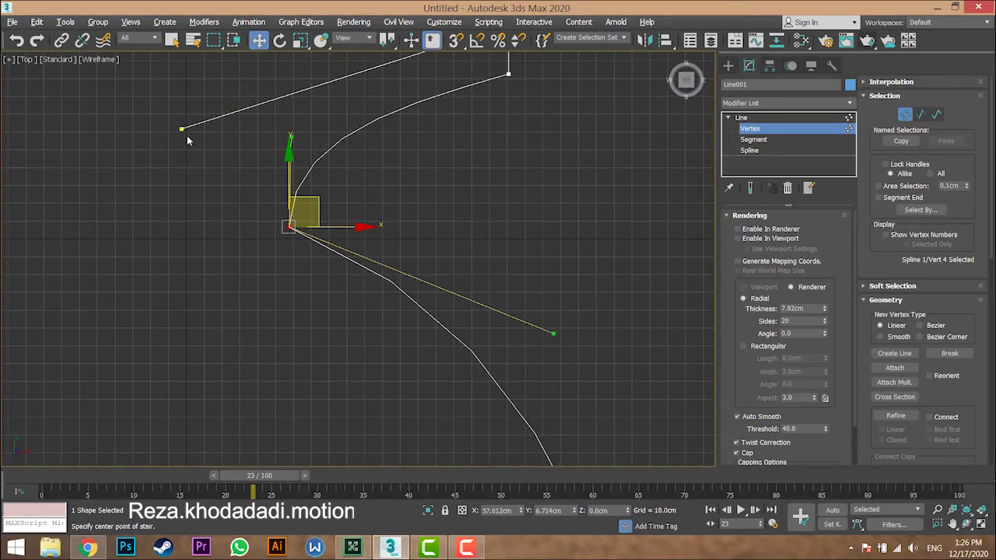
{"action": "left_click_drag", "start_coordinate": [290, 134], "coordinate": [257, 144]}
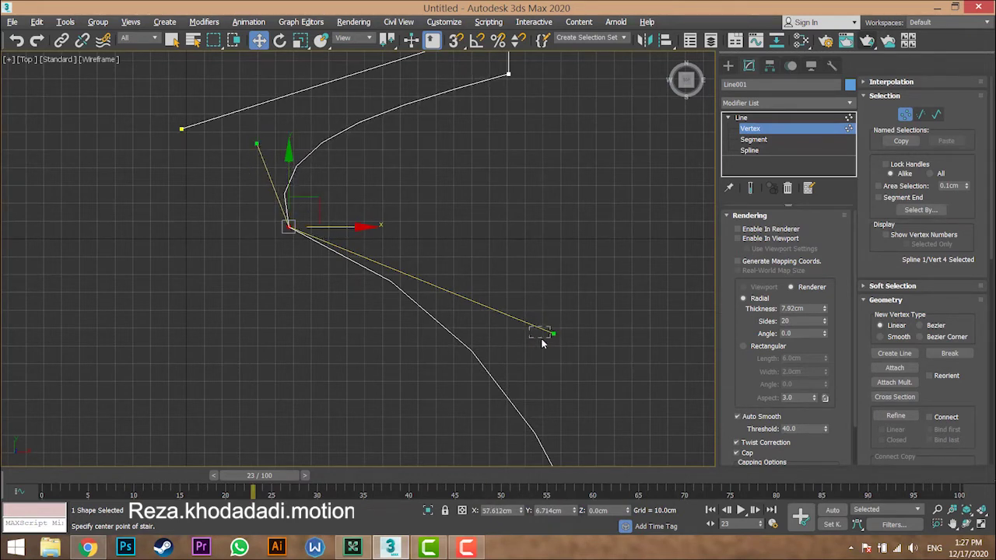
Step: Try moving the vertex's lower handle constrained to the X axis and to the Y axis, cancelling each move
{"action": "left_click_drag", "start_coordinate": [551, 333], "coordinate": [314, 235]}
{"action": "right_click", "coordinate": [315, 235]}
{"action": "left_click_drag", "start_coordinate": [553, 333], "coordinate": [358, 312]}
{"action": "right_click", "coordinate": [359, 312]}
{"action": "left_click_drag", "start_coordinate": [555, 331], "coordinate": [413, 313]}
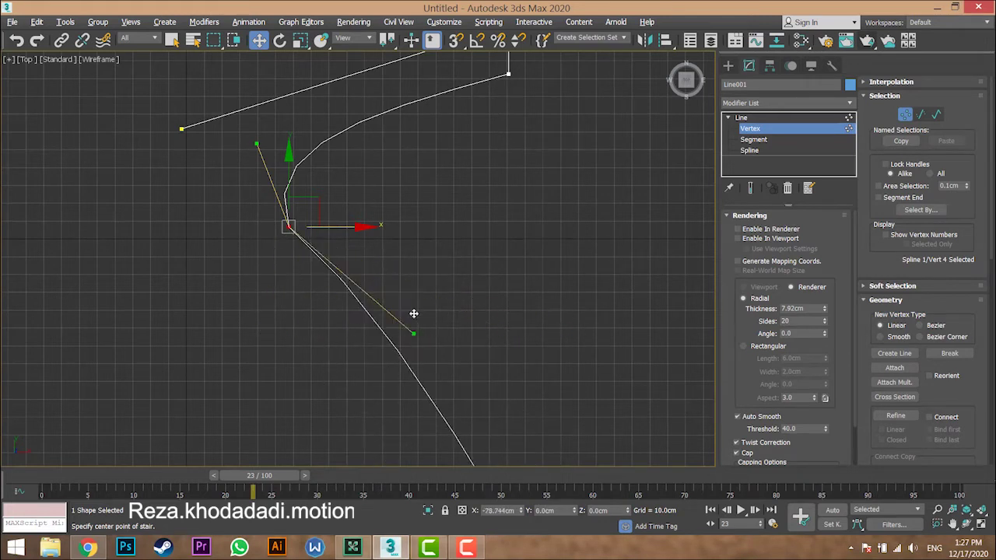
{"action": "right_click", "coordinate": [414, 314]}
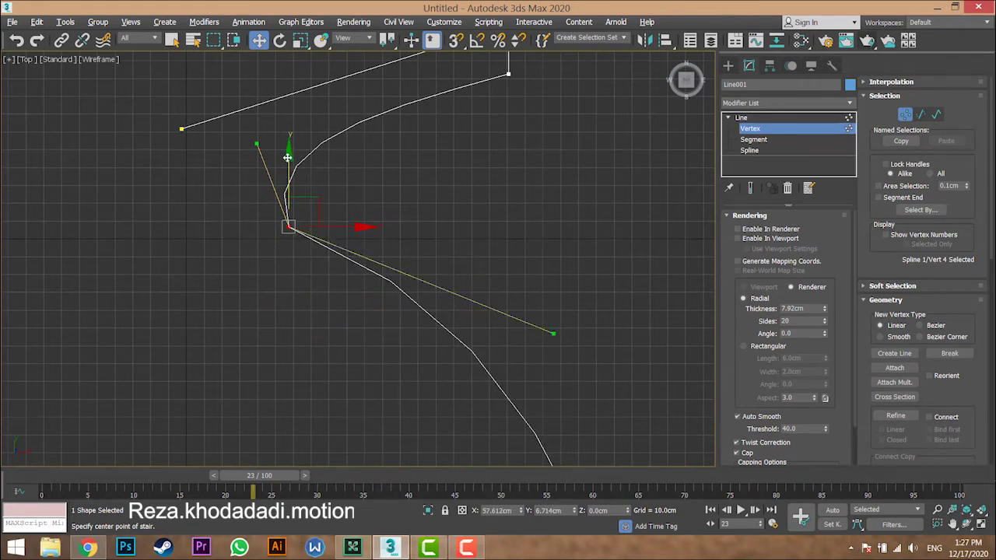
{"action": "left_click_drag", "start_coordinate": [556, 334], "coordinate": [533, 306]}
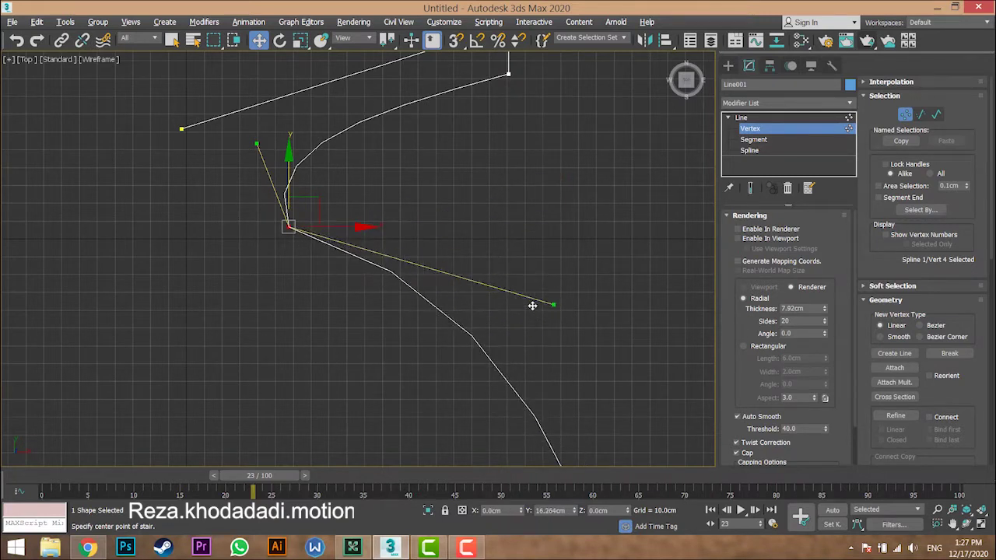
{"action": "right_click", "coordinate": [533, 306]}
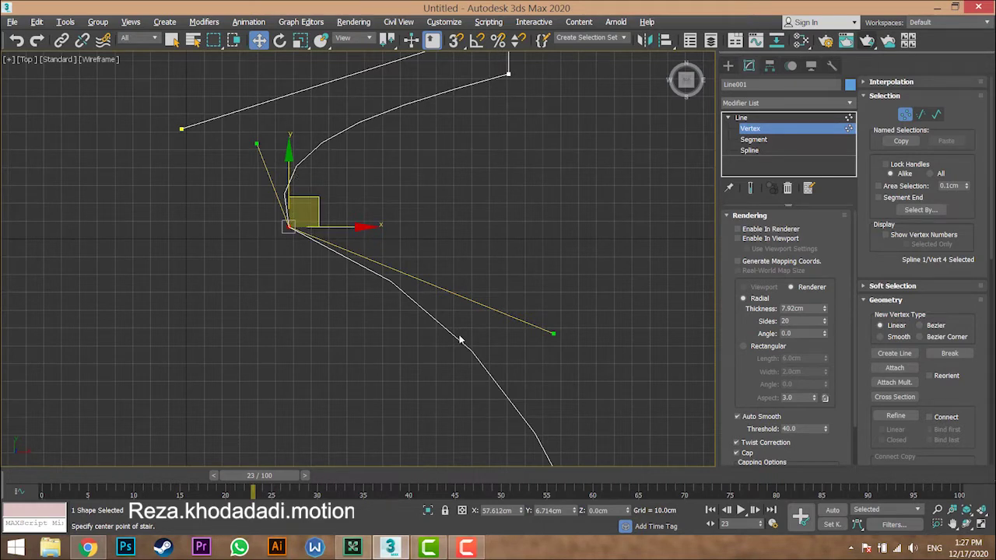
Step: Shorten the fourth vertex's lower handle toward the vertex and shift its upper handle slightly left and down
{"action": "left_click_drag", "start_coordinate": [555, 336], "coordinate": [499, 323]}
{"action": "scroll", "coordinate": [500, 322], "scroll_direction": "down", "scroll_amount": 5}
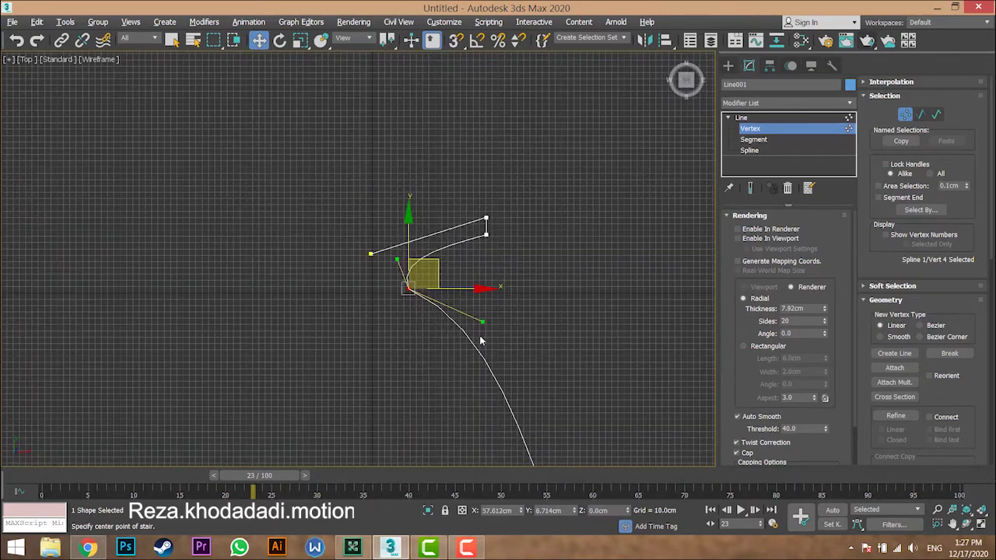
{"action": "scroll", "coordinate": [480, 336], "scroll_direction": "down", "scroll_amount": 1}
{"action": "scroll", "coordinate": [422, 306], "scroll_direction": "up", "scroll_amount": 5}
{"action": "middle_click_drag", "start_coordinate": [491, 318], "coordinate": [362, 333]}
{"action": "scroll", "coordinate": [482, 332], "scroll_direction": "down", "scroll_amount": 1}
{"action": "left_click_drag", "start_coordinate": [366, 225], "coordinate": [360, 236]}
{"action": "middle_click_drag", "start_coordinate": [588, 393], "coordinate": [572, 351]}
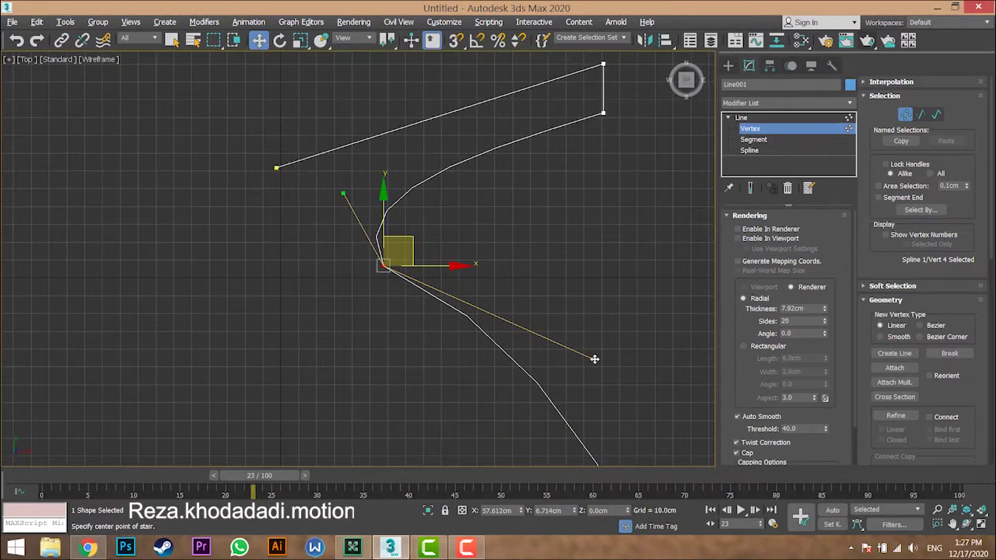
{"action": "left_click_drag", "start_coordinate": [595, 359], "coordinate": [569, 355]}
Step: Pull the fourth vertex's lower handle outward and slightly up to make the long lower segment bulge more
{"action": "scroll", "coordinate": [569, 356], "scroll_direction": "down", "scroll_amount": 5}
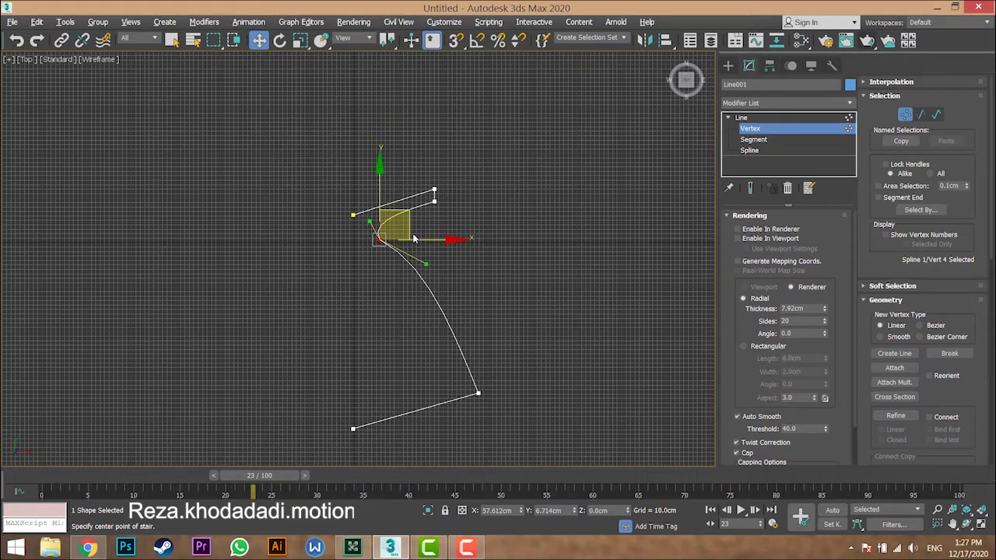
{"action": "scroll", "coordinate": [420, 237], "scroll_direction": "up", "scroll_amount": 5}
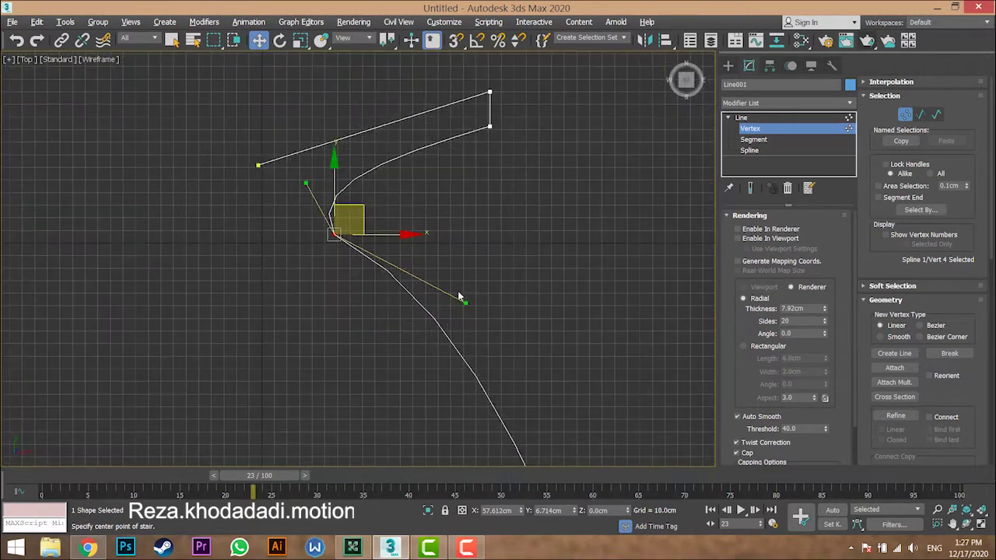
{"action": "left_click_drag", "start_coordinate": [470, 305], "coordinate": [498, 282]}
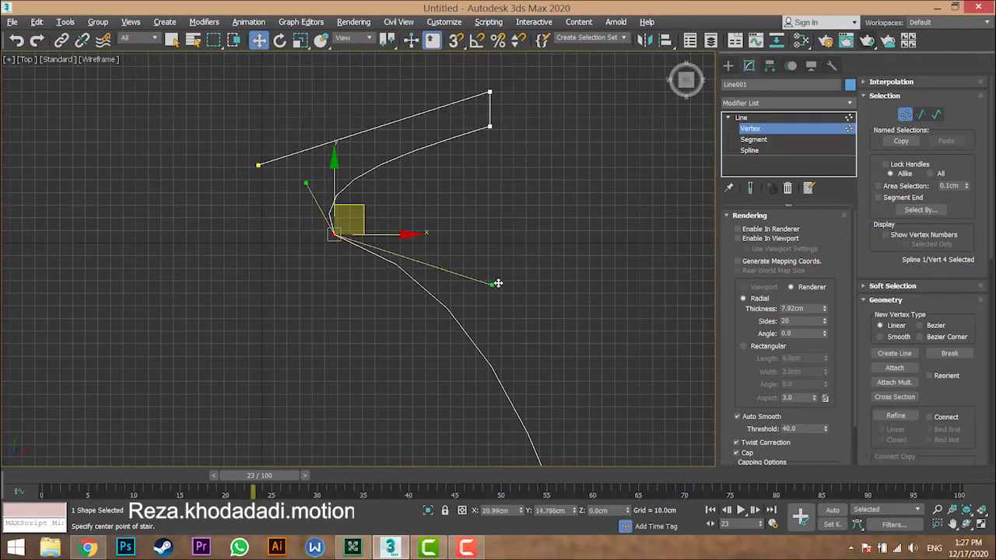
{"action": "scroll", "coordinate": [498, 283], "scroll_direction": "down", "scroll_amount": 5}
{"action": "scroll", "coordinate": [423, 242], "scroll_direction": "up", "scroll_amount": 2}
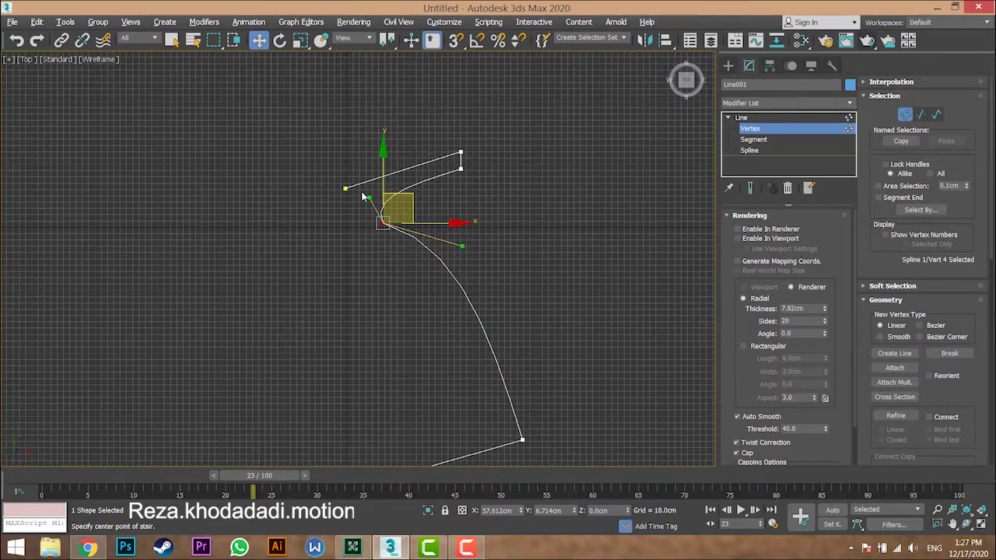
{"action": "scroll", "coordinate": [363, 196], "scroll_direction": "up", "scroll_amount": 2}
{"action": "scroll", "coordinate": [463, 187], "scroll_direction": "down", "scroll_amount": 5}
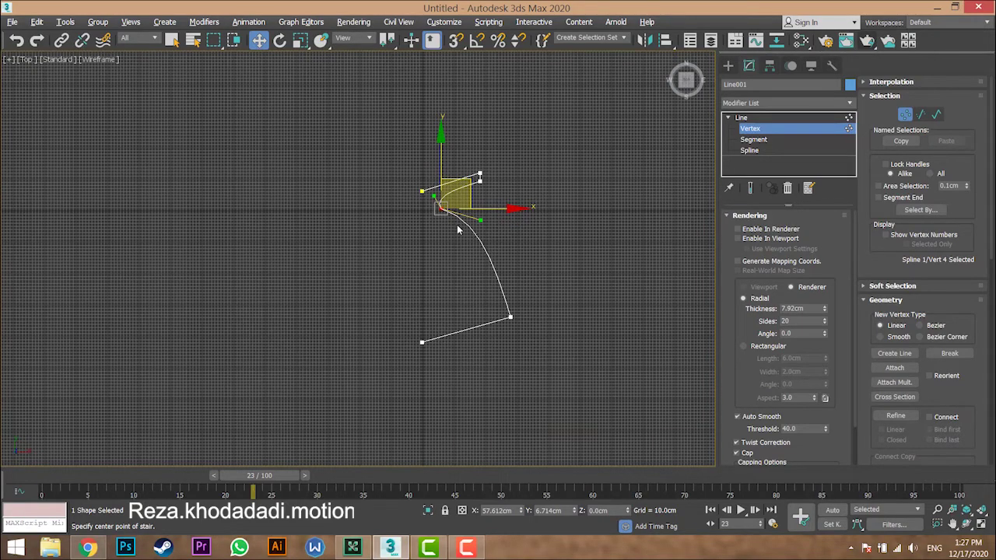
{"action": "scroll", "coordinate": [482, 296], "scroll_direction": "up", "scroll_amount": 4}
{"action": "middle_click_drag", "start_coordinate": [475, 200], "coordinate": [466, 213]}
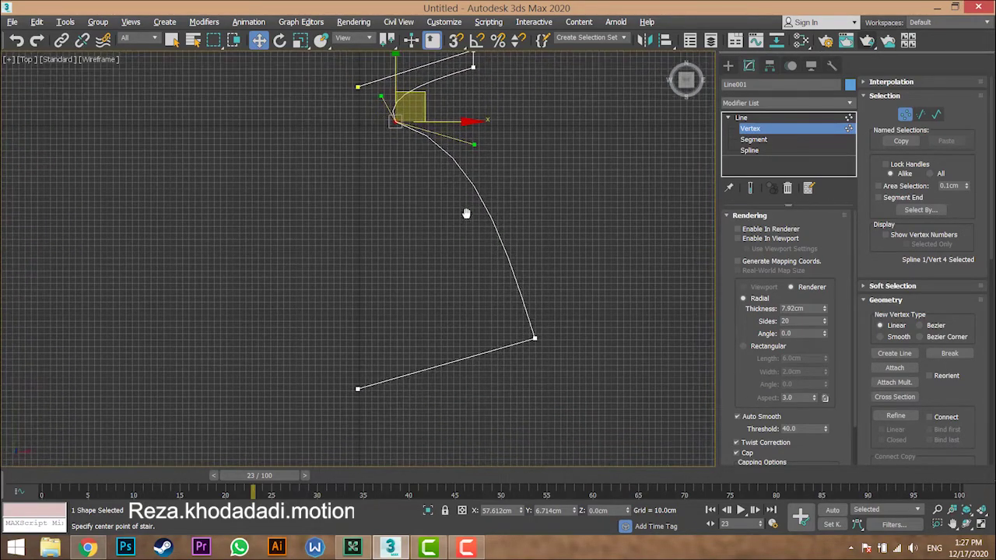
{"action": "scroll", "coordinate": [403, 115], "scroll_direction": "up", "scroll_amount": 3}
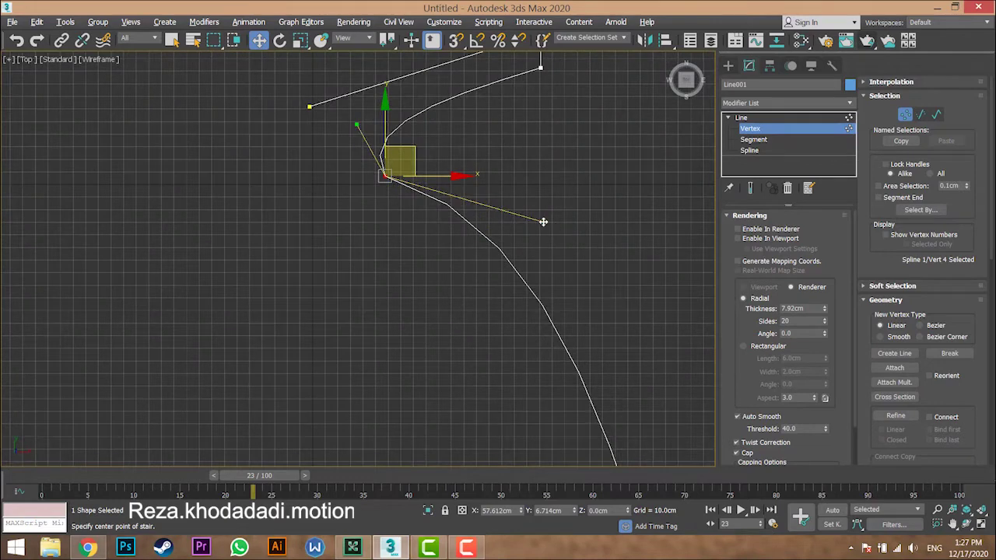
Step: Swing the fourth vertex's lower handle downward to reduce the bulge at the start of the long lower segment
{"action": "left_click_drag", "start_coordinate": [543, 221], "coordinate": [533, 279]}
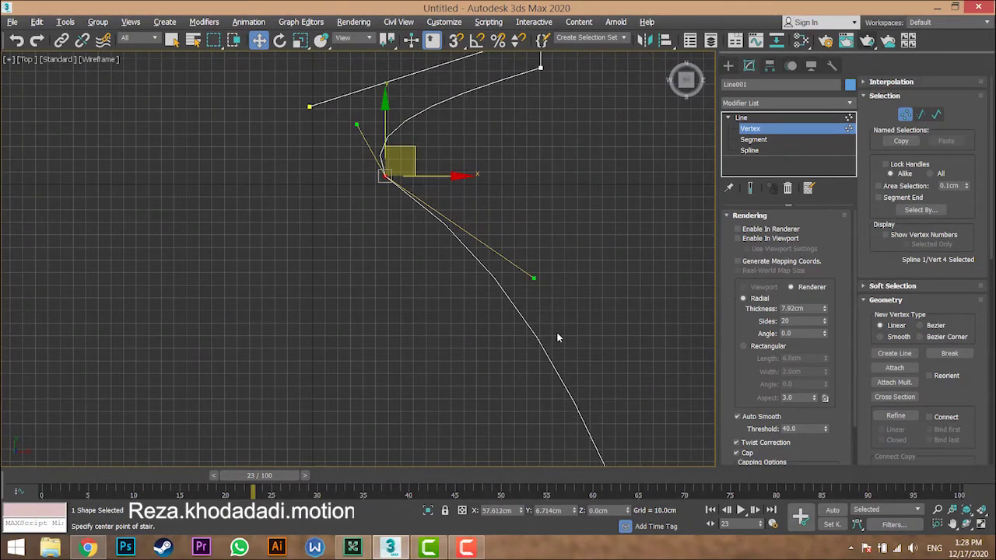
{"action": "scroll", "coordinate": [556, 331], "scroll_direction": "down", "scroll_amount": 2}
{"action": "middle_click_drag", "start_coordinate": [557, 332], "coordinate": [521, 246]}
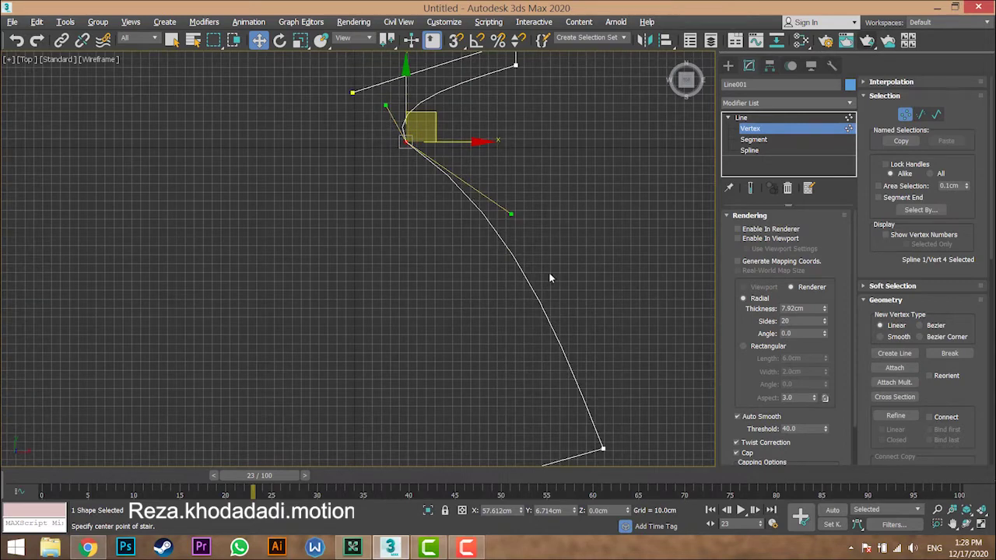
Step: Convert the fifth vertex, at the outer lower corner of the spline, to Bezier Corner
{"action": "scroll", "coordinate": [549, 278], "scroll_direction": "down", "scroll_amount": 1}
{"action": "middle_click_drag", "start_coordinate": [550, 278], "coordinate": [530, 179]}
{"action": "scroll", "coordinate": [539, 220], "scroll_direction": "up", "scroll_amount": 2}
{"action": "middle_click_drag", "start_coordinate": [538, 273], "coordinate": [455, 160]}
{"action": "left_click", "coordinate": [511, 266]}
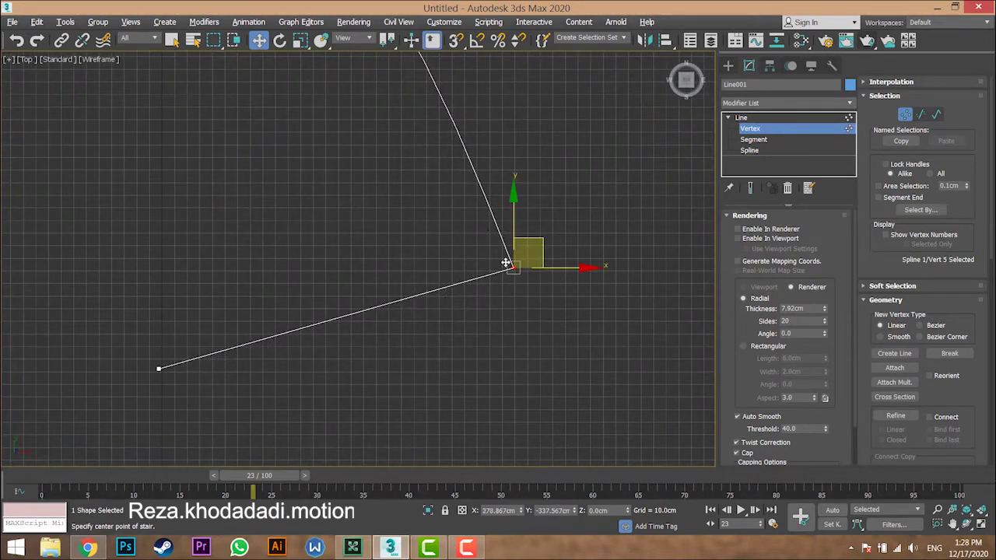
{"action": "right_click", "coordinate": [503, 259]}
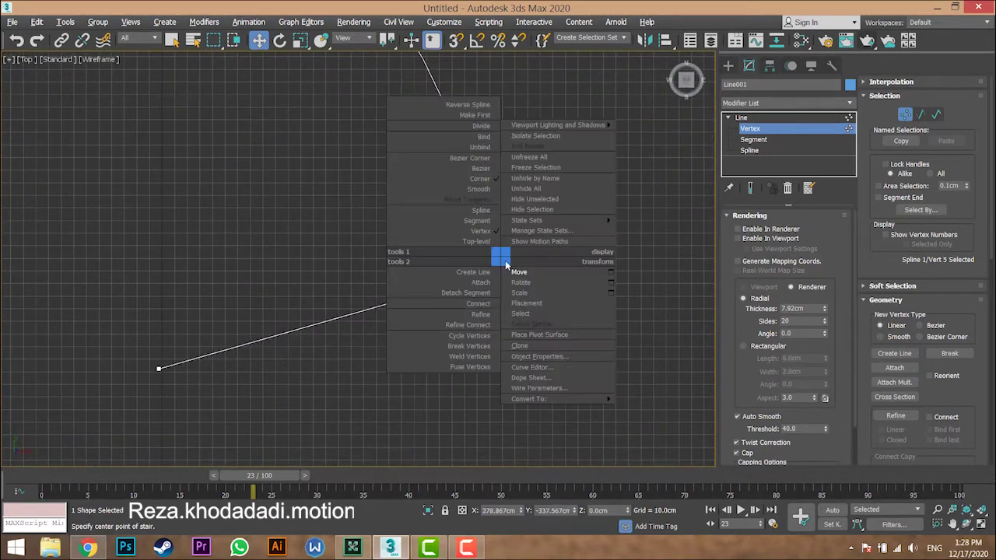
{"action": "left_click", "coordinate": [477, 160]}
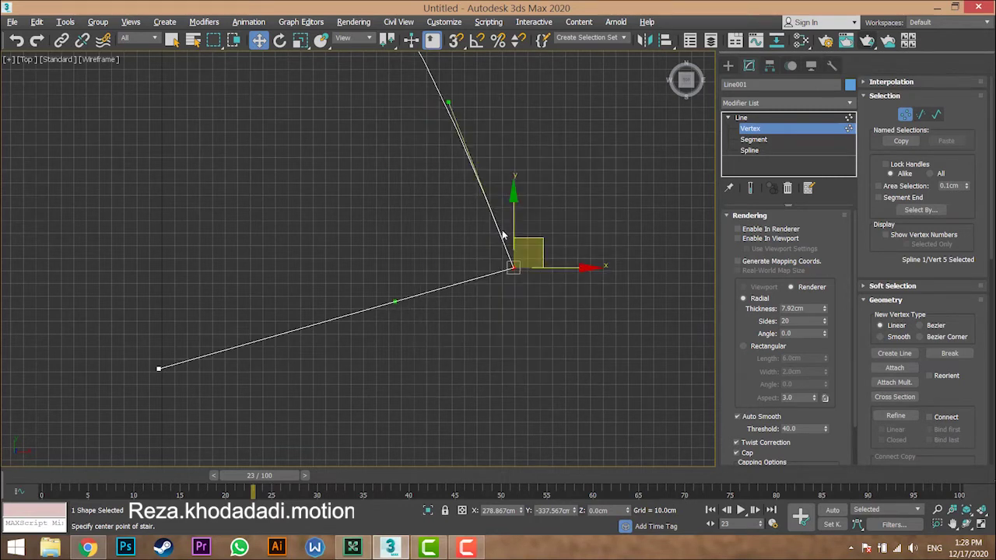
Step: Pull the fifth vertex's upper handle outward to the right and its lower handle down to round both adjoining segments
{"action": "left_click_drag", "start_coordinate": [448, 101], "coordinate": [571, 143]}
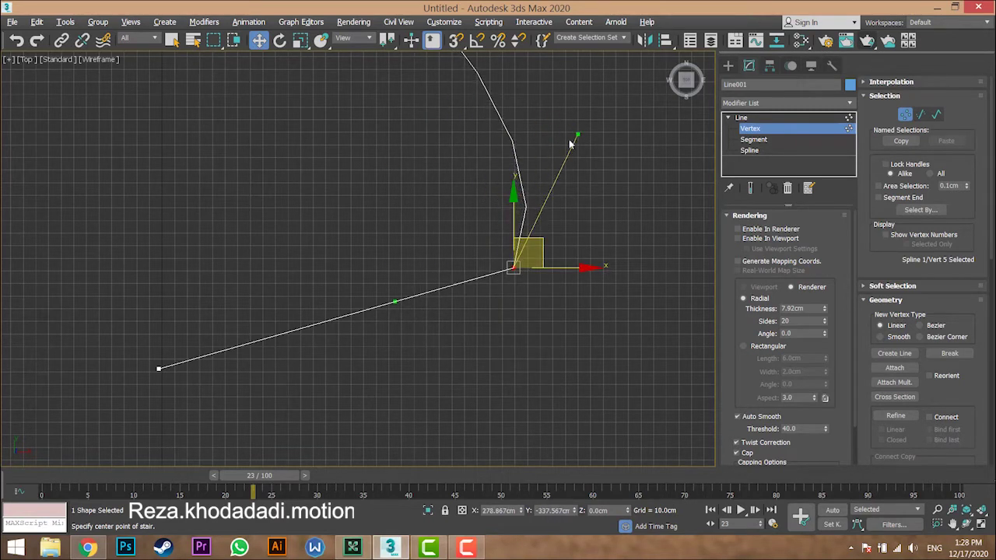
{"action": "left_click_drag", "start_coordinate": [394, 305], "coordinate": [458, 371]}
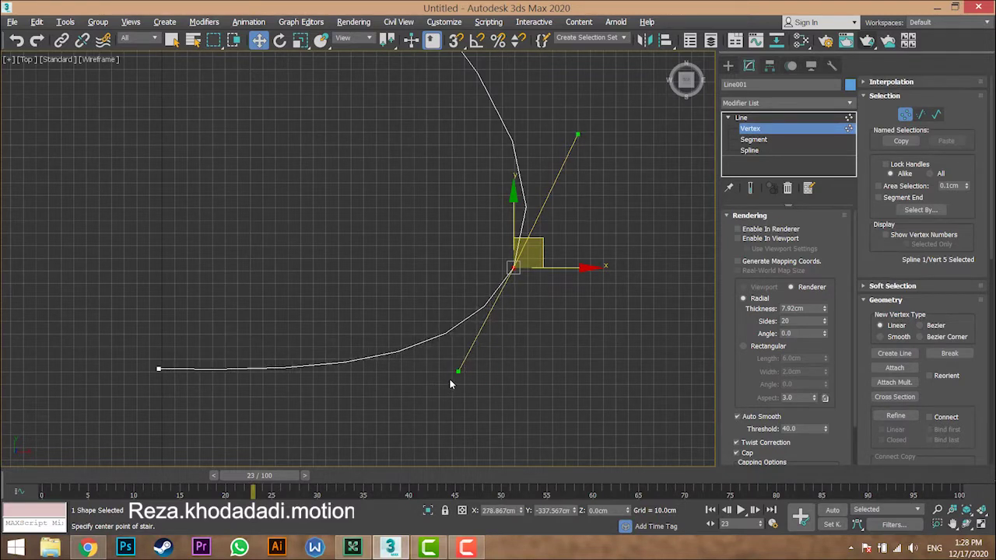
{"action": "mouse_move", "coordinate": [457, 371]}
{"action": "left_mouse_down"}
{"action": "mouse_move", "coordinate": [477, 349]}
{"action": "mouse_move", "coordinate": [469, 360]}
{"action": "left_mouse_up"}
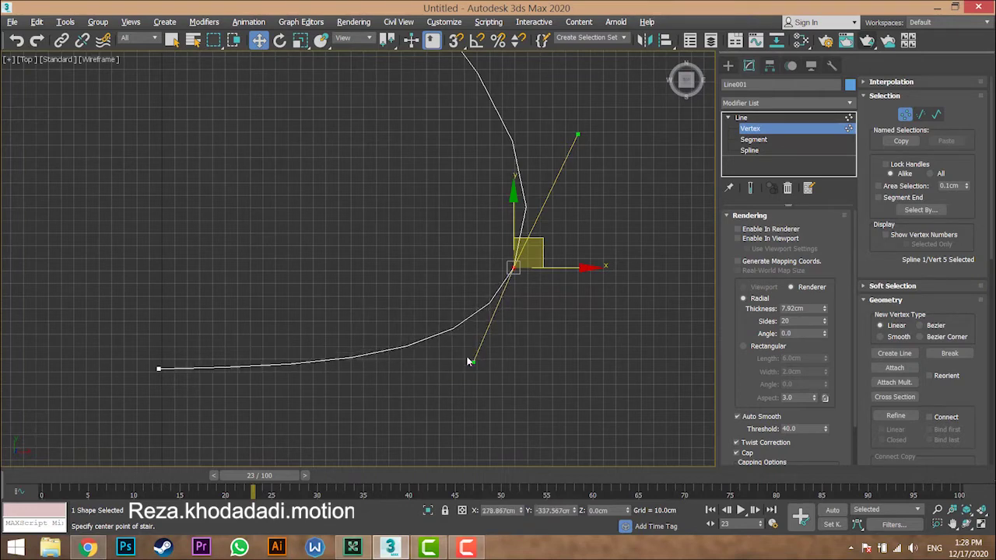
Step: Raise the spline's bottom end vertex slightly along the Y axis, then deselect it
{"action": "left_click", "coordinate": [310, 233]}
{"action": "scroll", "coordinate": [312, 233], "scroll_direction": "down", "scroll_amount": 5}
{"action": "middle_click_drag", "start_coordinate": [264, 266], "coordinate": [311, 350]}
{"action": "left_click", "coordinate": [289, 374]}
{"action": "mouse_move", "coordinate": [289, 329]}
{"action": "left_mouse_down"}
{"action": "mouse_move", "coordinate": [289, 305]}
{"action": "mouse_move", "coordinate": [290, 313]}
{"action": "left_mouse_up"}
{"action": "left_click", "coordinate": [357, 281]}
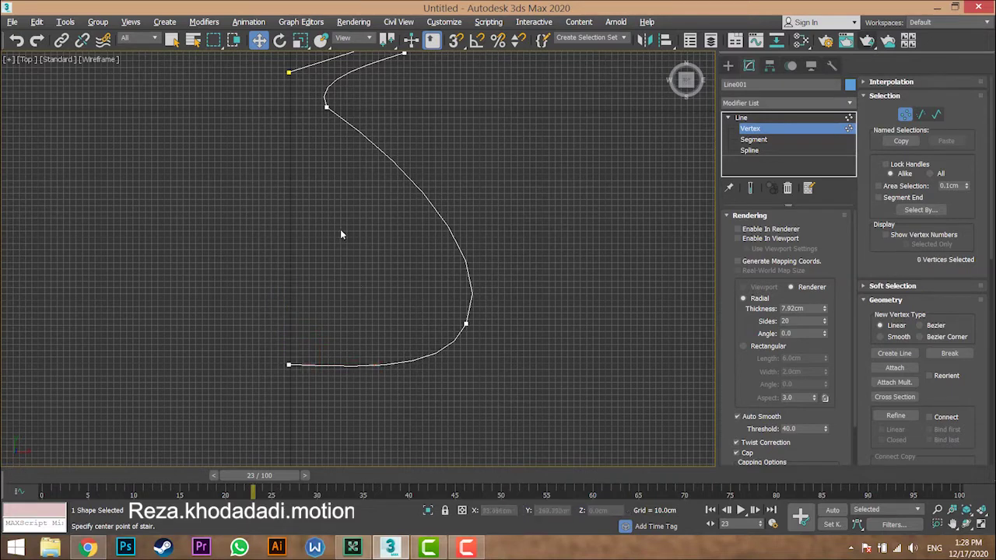
Step: Convert the third vertex to Bezier Corner and swing its lower handle down and inward toward the vertex
{"action": "middle_click_drag", "start_coordinate": [344, 278], "coordinate": [357, 403]}
{"action": "scroll", "coordinate": [358, 194], "scroll_direction": "up", "scroll_amount": 2}
{"action": "middle_click_drag", "start_coordinate": [358, 192], "coordinate": [369, 227]}
{"action": "scroll", "coordinate": [369, 227], "scroll_direction": "up", "scroll_amount": 1}
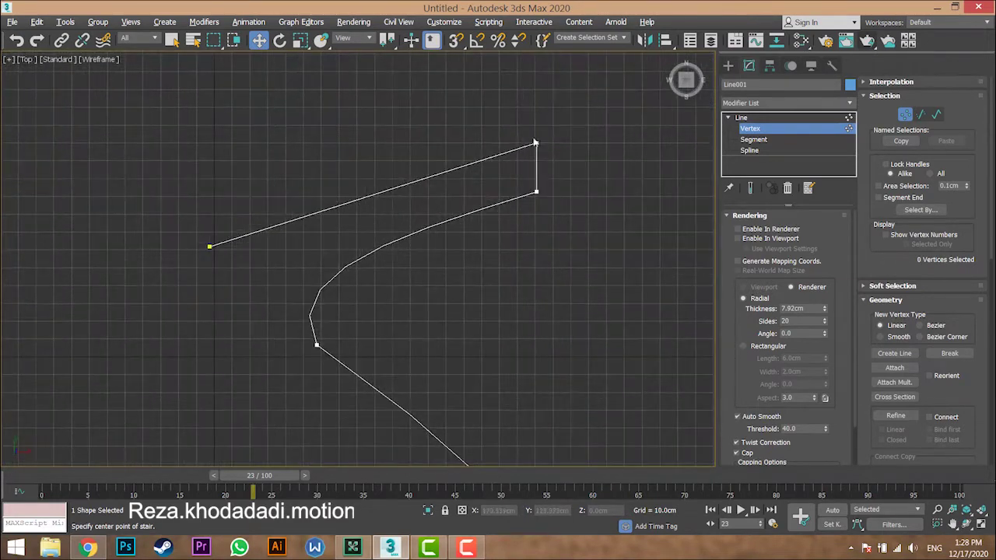
{"action": "left_click", "coordinate": [536, 191]}
{"action": "scroll", "coordinate": [537, 176], "scroll_direction": "up", "scroll_amount": 2}
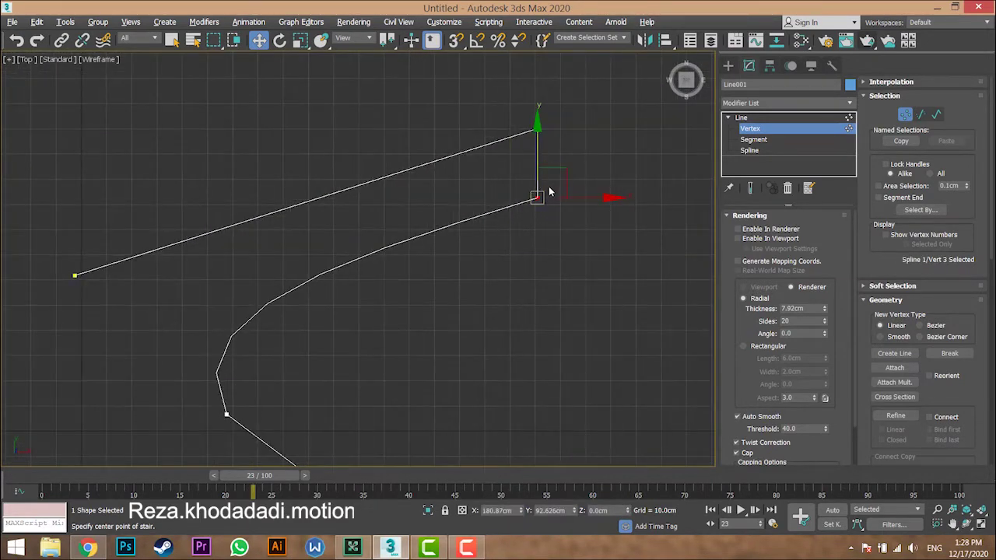
{"action": "right_click", "coordinate": [544, 182]}
{"action": "left_click", "coordinate": [533, 83]}
{"action": "scroll", "coordinate": [543, 180], "scroll_direction": "up", "scroll_amount": 1}
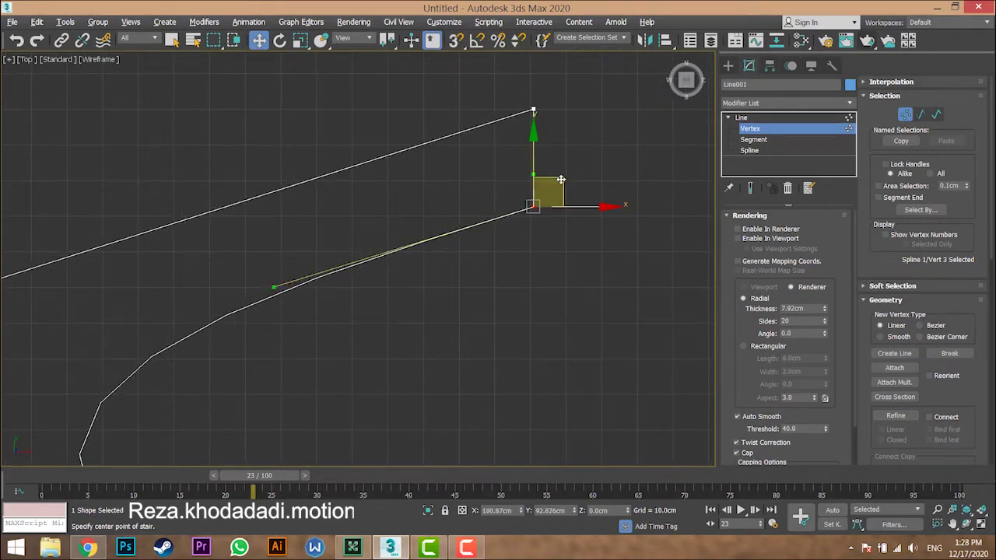
{"action": "left_click_drag", "start_coordinate": [274, 288], "coordinate": [440, 351]}
{"action": "scroll", "coordinate": [441, 351], "scroll_direction": "down", "scroll_amount": 3}
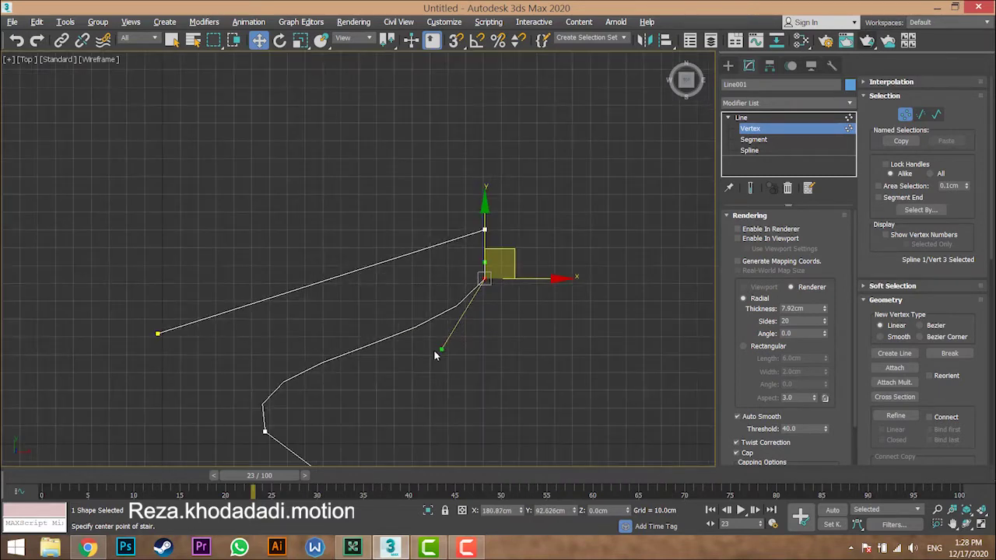
Step: Move the second vertex slightly up and left so it sits inward of the third vertex
{"action": "scroll", "coordinate": [451, 234], "scroll_direction": "up", "scroll_amount": 3}
{"action": "left_click", "coordinate": [427, 171]}
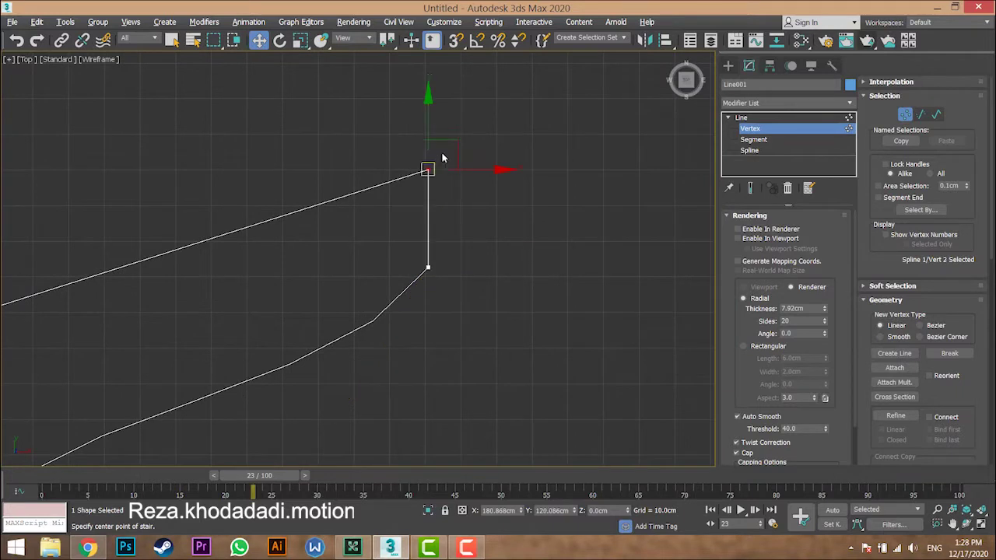
{"action": "left_click_drag", "start_coordinate": [440, 153], "coordinate": [428, 129]}
Step: Pull the third vertex's upper handle outward to the right to bulge the short segment below the second vertex
{"action": "left_click", "coordinate": [427, 267]}
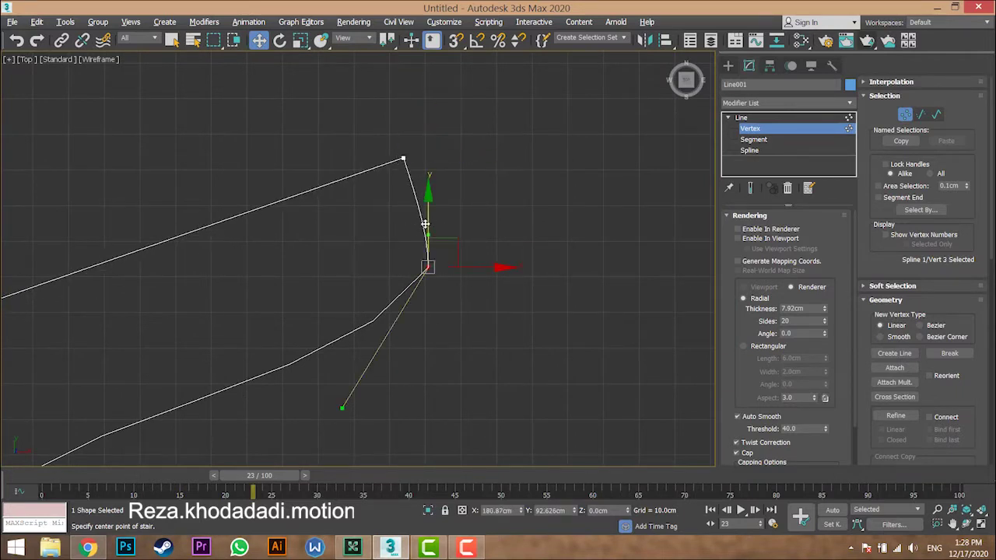
{"action": "scroll", "coordinate": [432, 237], "scroll_direction": "up", "scroll_amount": 6}
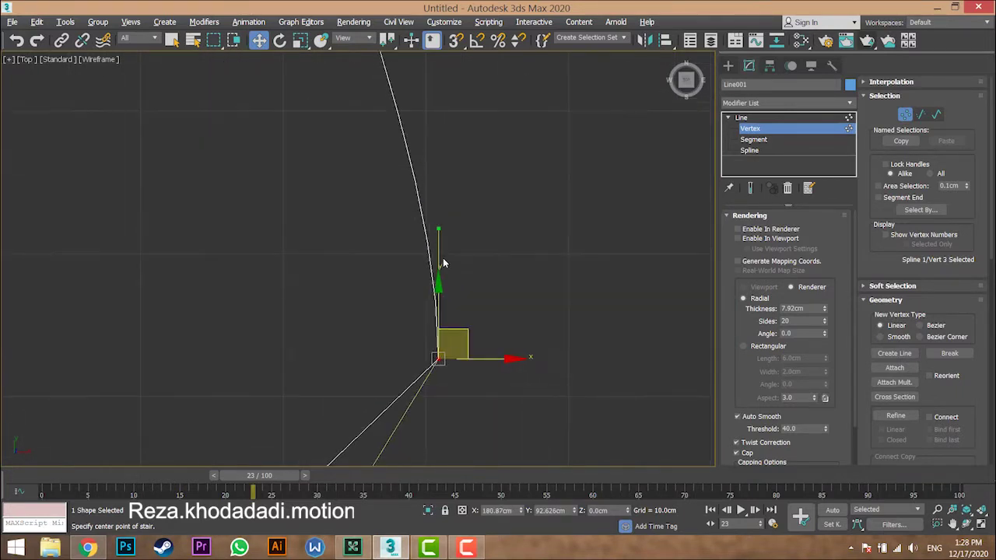
{"action": "left_click_drag", "start_coordinate": [439, 229], "coordinate": [627, 278]}
{"action": "scroll", "coordinate": [555, 276], "scroll_direction": "down", "scroll_amount": 4}
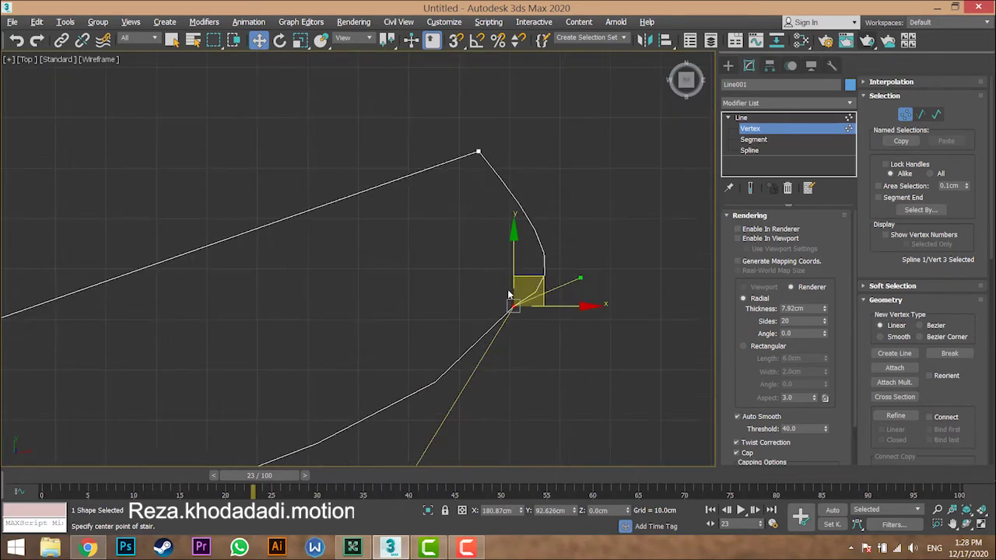
Step: Shorten the third vertex's lower handle and raise its upper handle slightly inward to smooth the curve through the vertex
{"action": "middle_click_drag", "start_coordinate": [501, 291], "coordinate": [419, 267]}
{"action": "scroll", "coordinate": [452, 291], "scroll_direction": "down", "scroll_amount": 2}
{"action": "scroll", "coordinate": [447, 276], "scroll_direction": "up", "scroll_amount": 1}
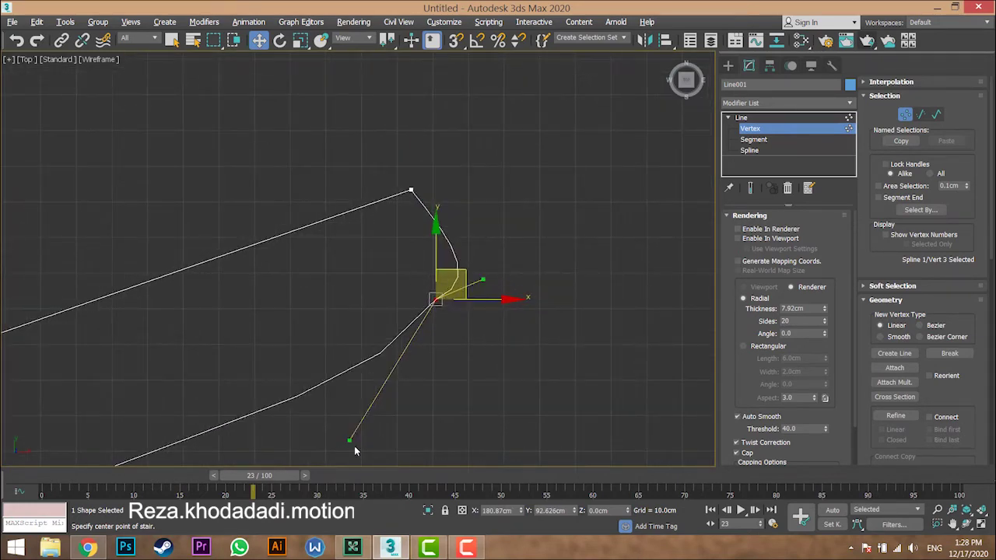
{"action": "left_click_drag", "start_coordinate": [349, 441], "coordinate": [355, 399]}
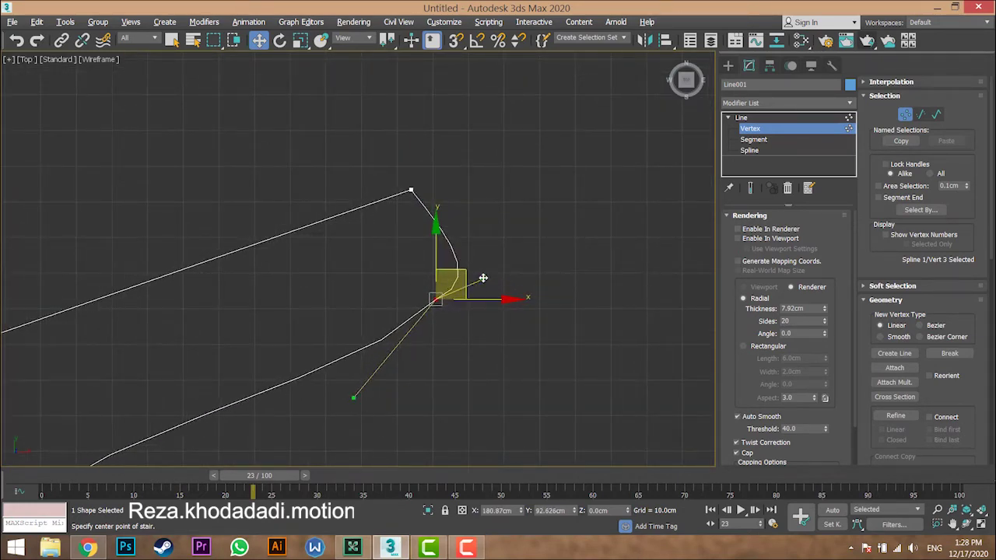
{"action": "left_click_drag", "start_coordinate": [483, 278], "coordinate": [474, 244]}
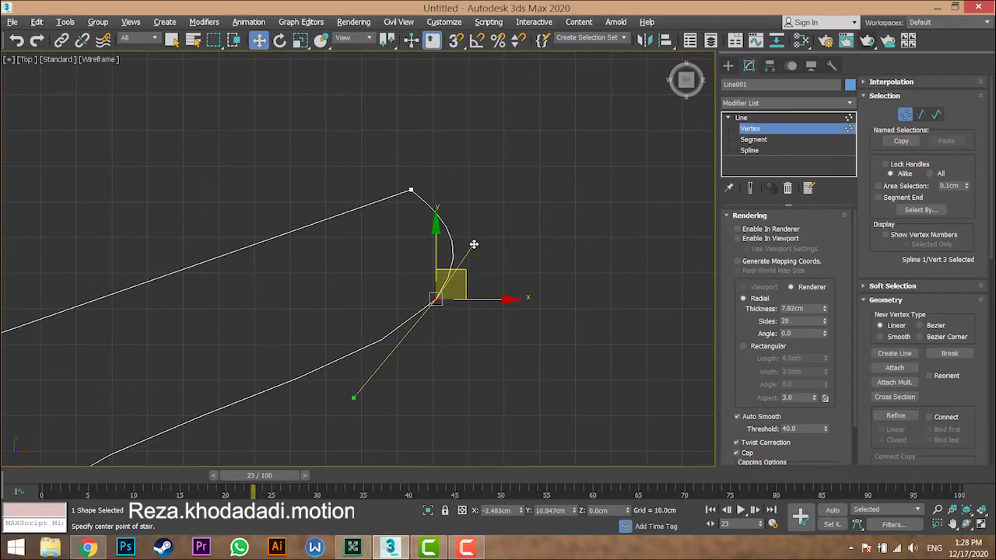
Step: Convert the second vertex to Bezier Corner, pull its long handle down and inward, and raise its short handle to round the tip
{"action": "left_click", "coordinate": [411, 190]}
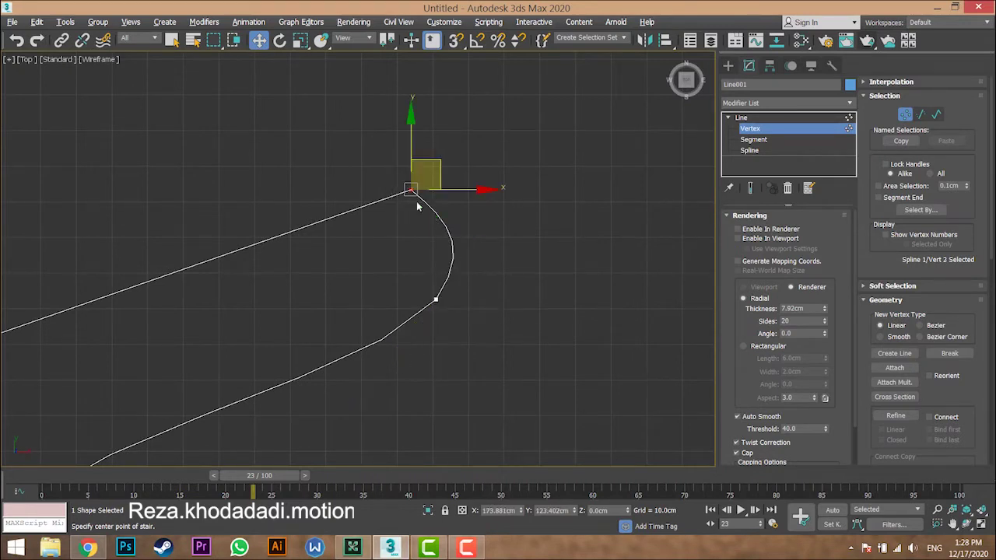
{"action": "right_click", "coordinate": [414, 194]}
{"action": "left_click", "coordinate": [386, 92]}
{"action": "left_click_drag", "start_coordinate": [203, 264], "coordinate": [318, 339]}
{"action": "left_click_drag", "start_coordinate": [444, 215], "coordinate": [463, 145]}
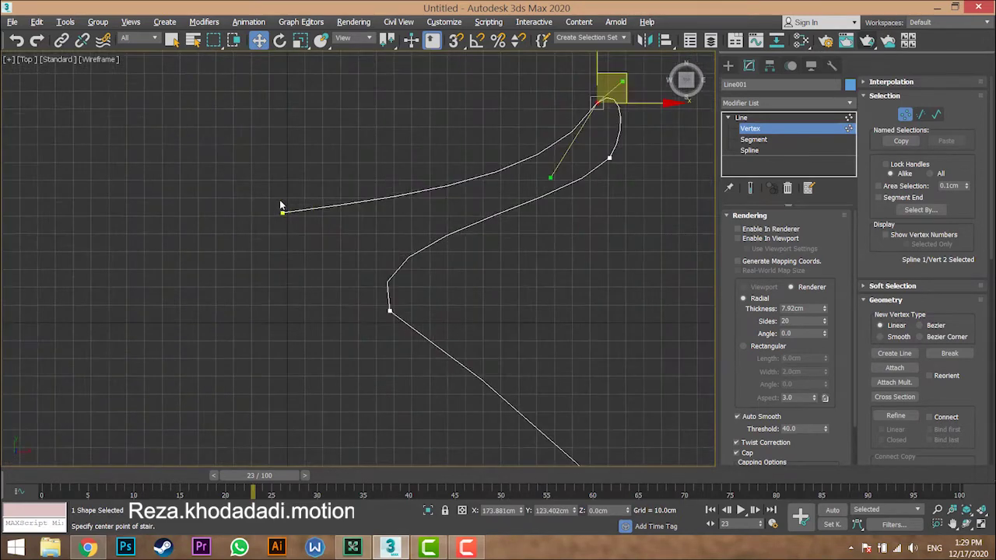
Step: Give the first vertex a Bezier-style handle and pull it downward to curve the top segment
{"action": "left_click", "coordinate": [282, 207]}
{"action": "right_click", "coordinate": [286, 210]}
{"action": "left_click", "coordinate": [316, 155]}
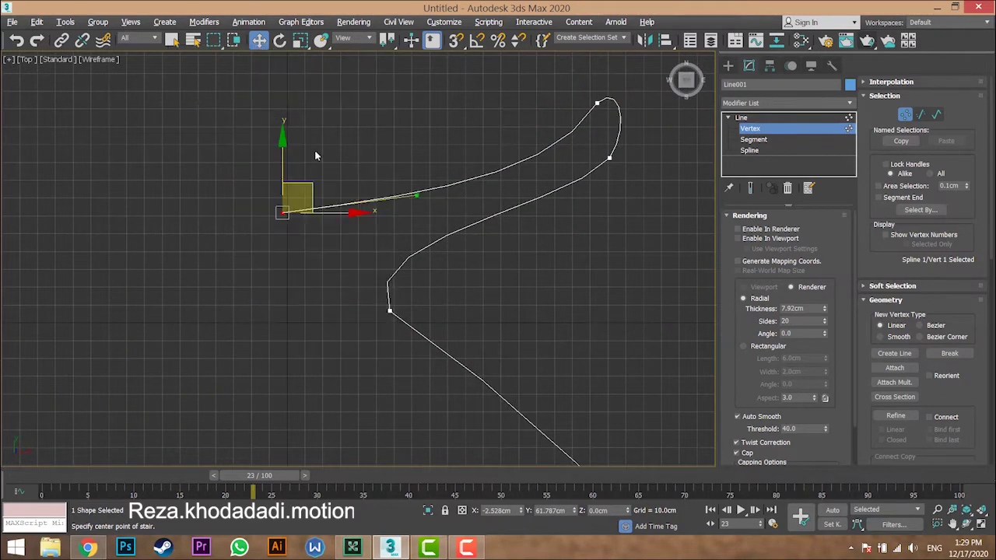
{"action": "left_click_drag", "start_coordinate": [413, 214], "coordinate": [405, 238]}
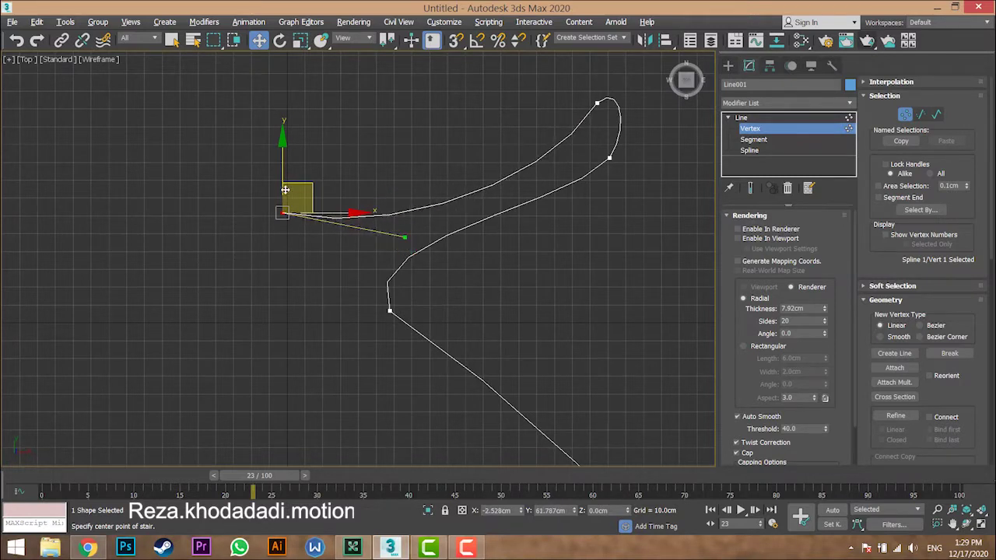
Step: Try lowering the first vertex along the Y axis in two stages, raising its handle after each move
{"action": "left_click_drag", "start_coordinate": [282, 160], "coordinate": [292, 380]}
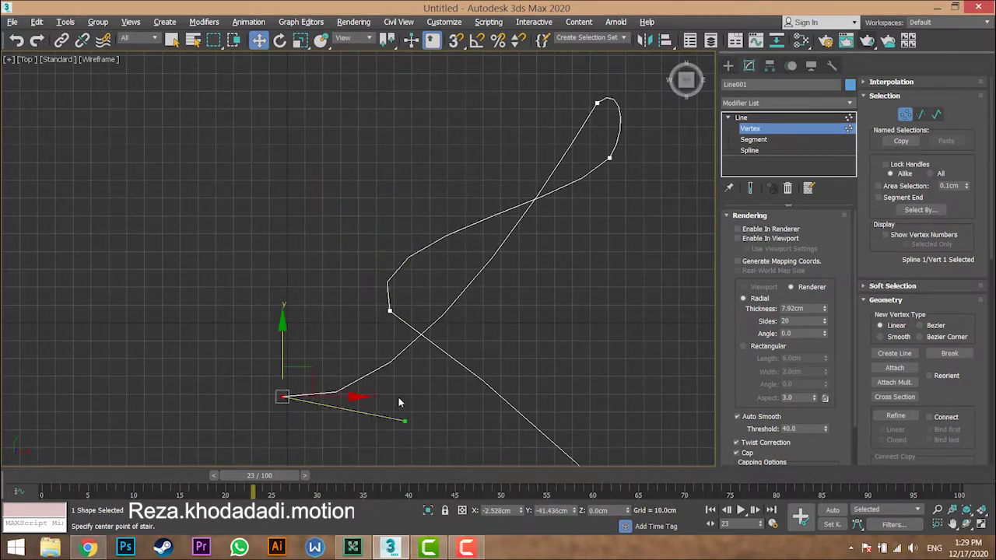
{"action": "left_click_drag", "start_coordinate": [404, 420], "coordinate": [293, 140]}
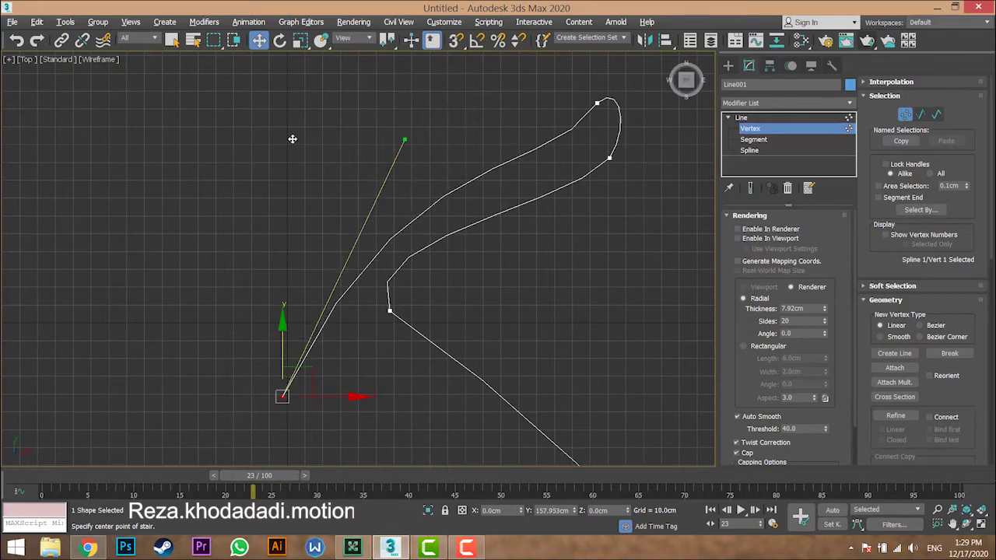
{"action": "scroll", "coordinate": [312, 189], "scroll_direction": "down", "scroll_amount": 10}
{"action": "scroll", "coordinate": [355, 241], "scroll_direction": "up", "scroll_amount": 5}
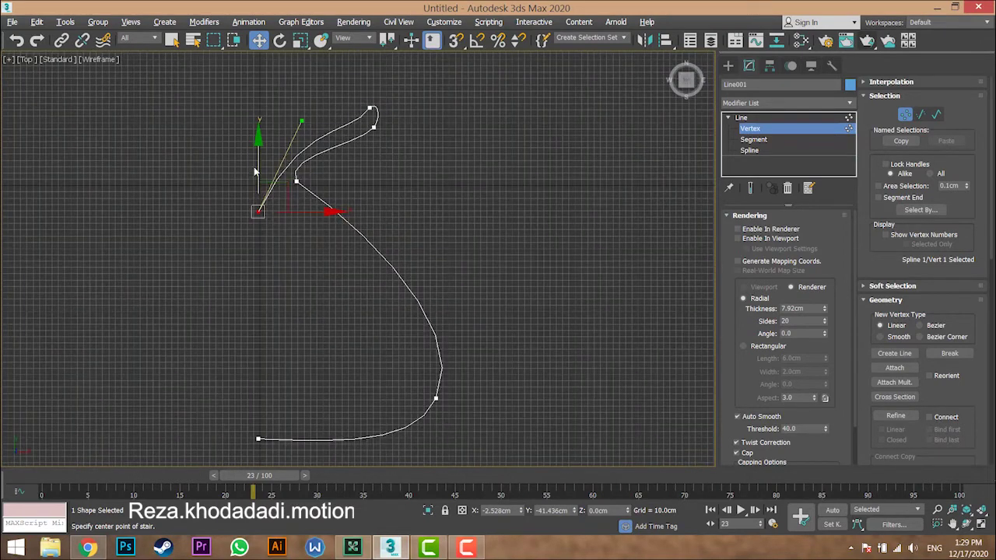
{"action": "left_click_drag", "start_coordinate": [255, 163], "coordinate": [259, 202]}
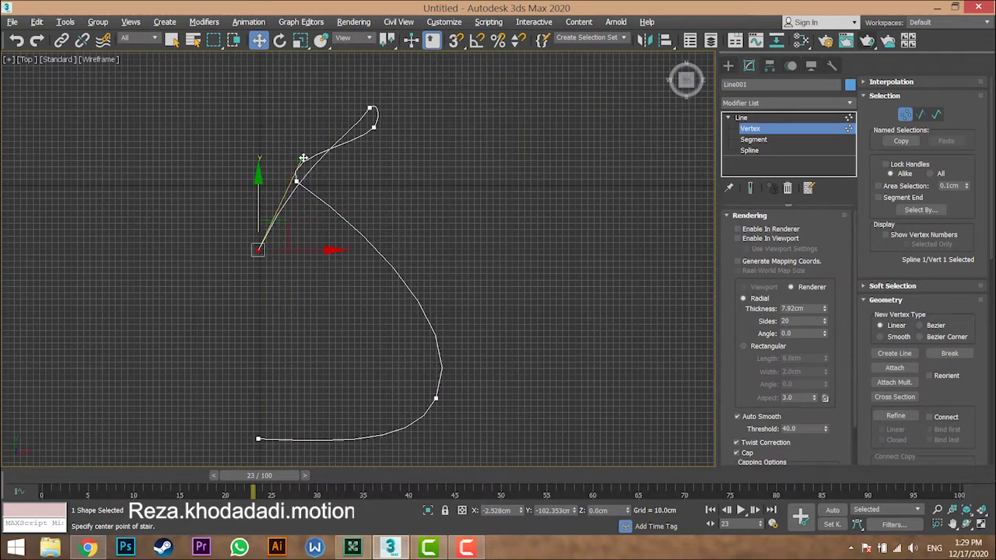
{"action": "left_click_drag", "start_coordinate": [303, 158], "coordinate": [177, 109]}
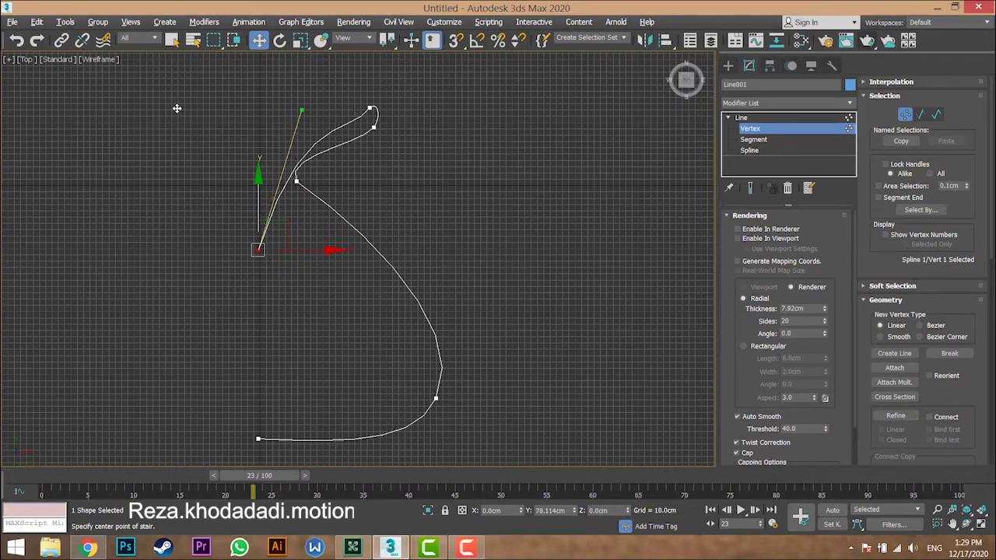
Step: Move the first vertex up along Y to about 43 cm and lower its handle so the top segment clears the one below
{"action": "left_click_drag", "start_coordinate": [256, 193], "coordinate": [252, 105]}
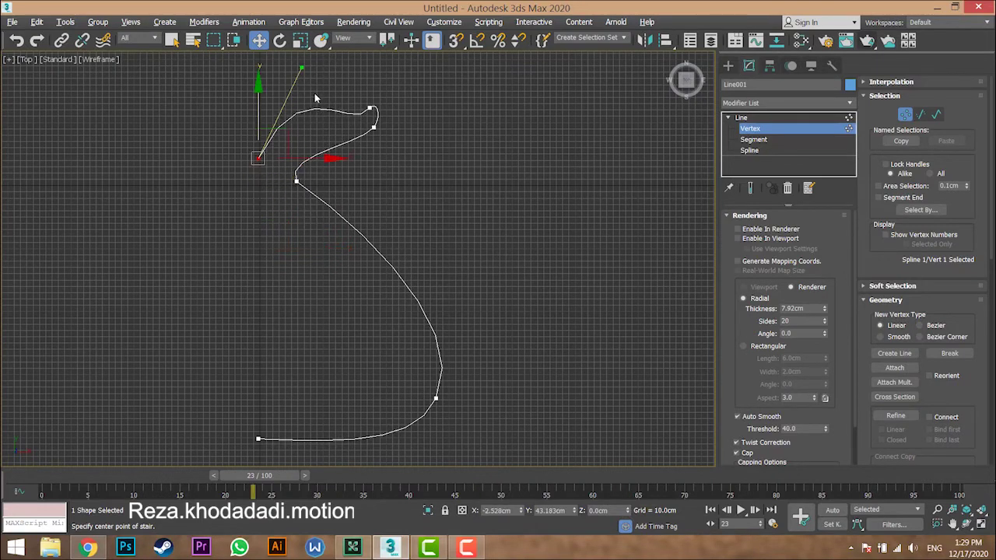
{"action": "left_click_drag", "start_coordinate": [303, 68], "coordinate": [312, 133]}
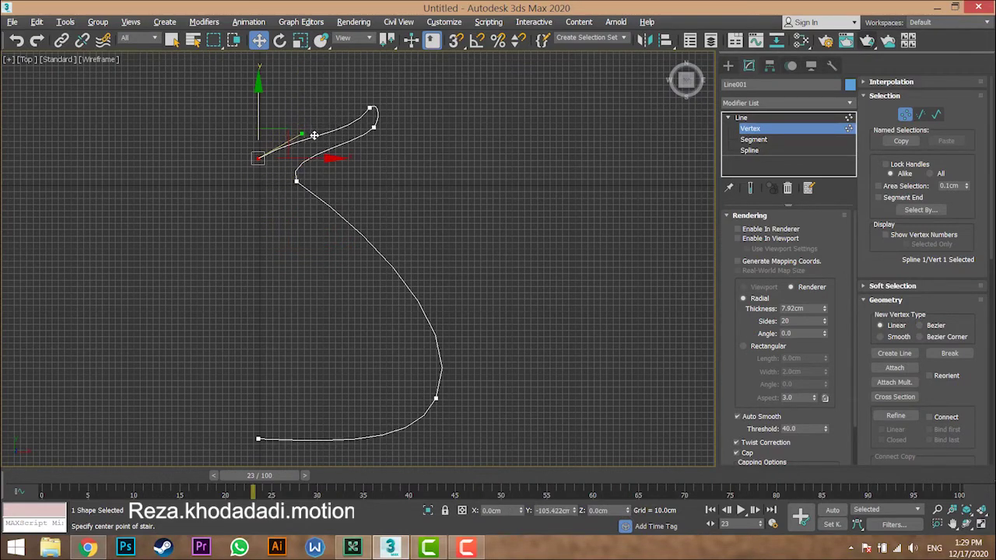
{"action": "left_click", "coordinate": [400, 195]}
Step: Move the fourth vertex, at the narrow neck, down along the Y axis and deselect it
{"action": "scroll", "coordinate": [384, 242], "scroll_direction": "down", "scroll_amount": 2}
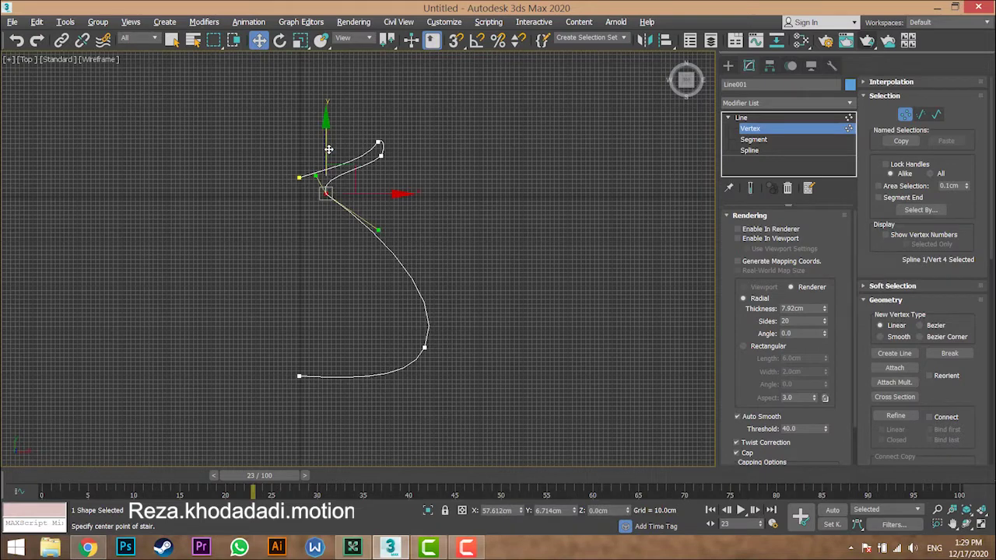
{"action": "left_click_drag", "start_coordinate": [328, 191], "coordinate": [328, 221]}
{"action": "left_click", "coordinate": [457, 247]}
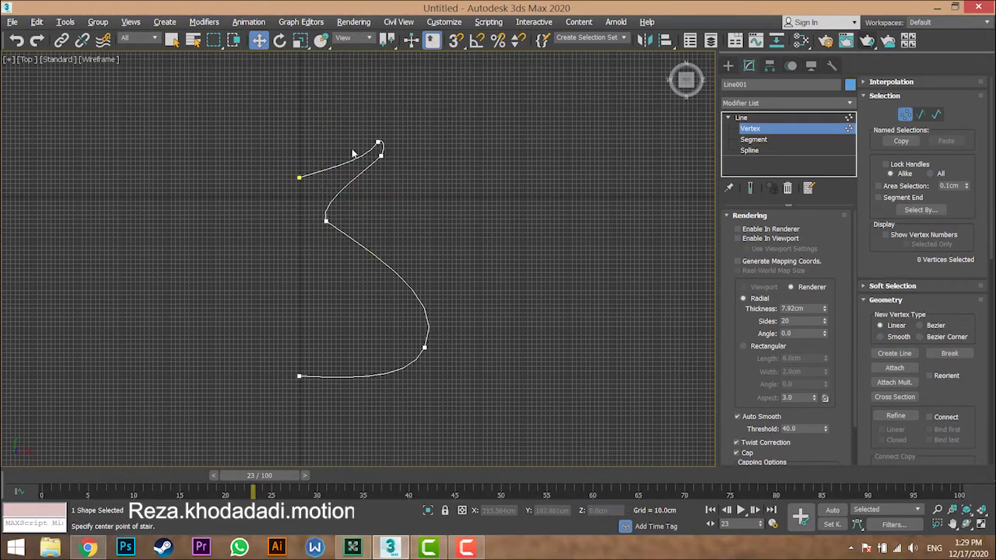
{"action": "scroll", "coordinate": [377, 194], "scroll_direction": "down", "scroll_amount": 3}
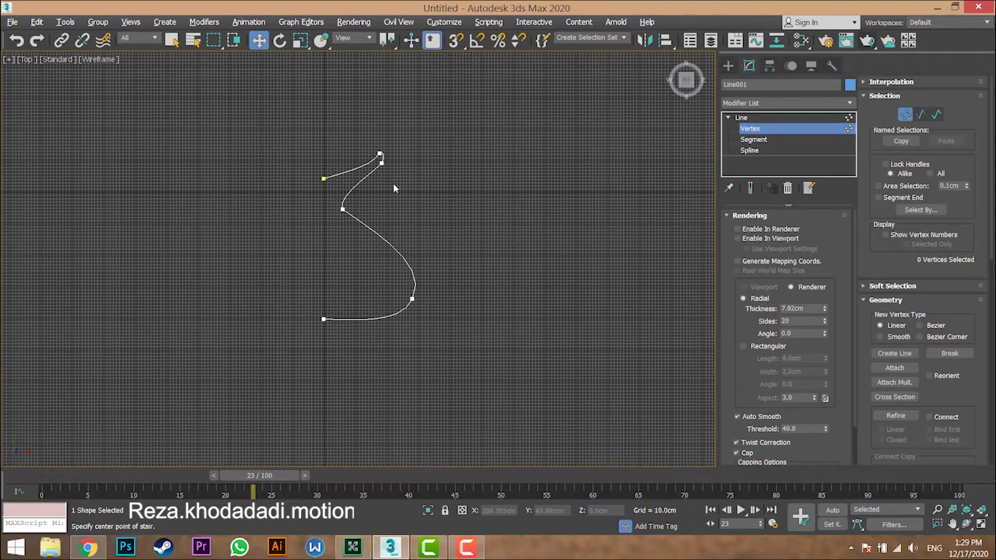
{"action": "scroll", "coordinate": [387, 227], "scroll_direction": "up", "scroll_amount": 2}
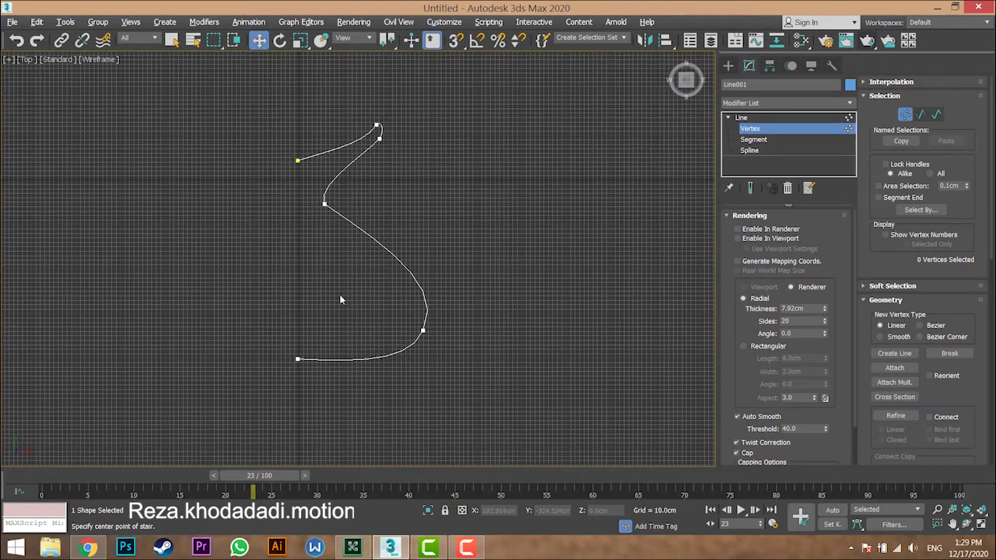
Step: Try to move the segment between the narrow neck and the wide belly of the profile
{"action": "left_click", "coordinate": [762, 142]}
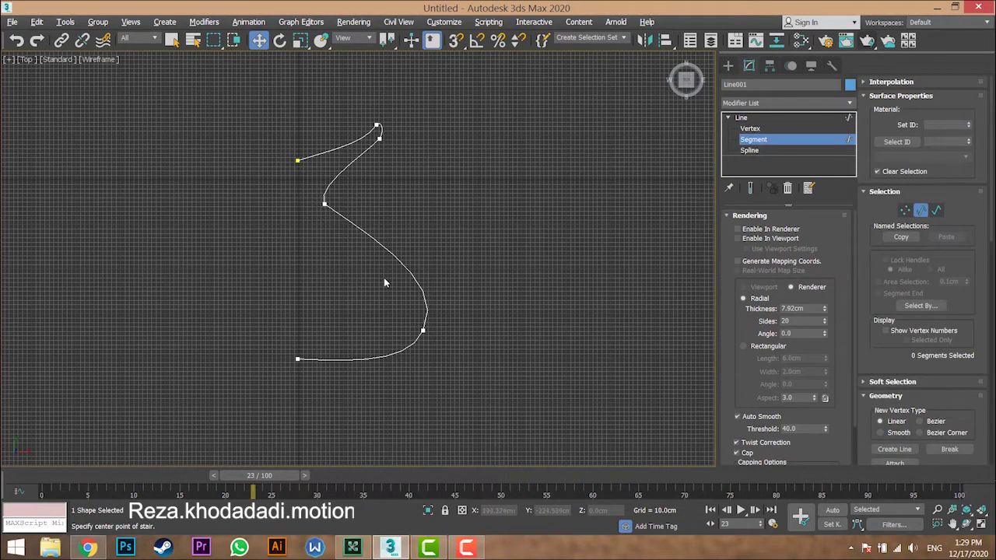
{"action": "left_click", "coordinate": [402, 263]}
{"action": "left_click_drag", "start_coordinate": [403, 238], "coordinate": [389, 253]}
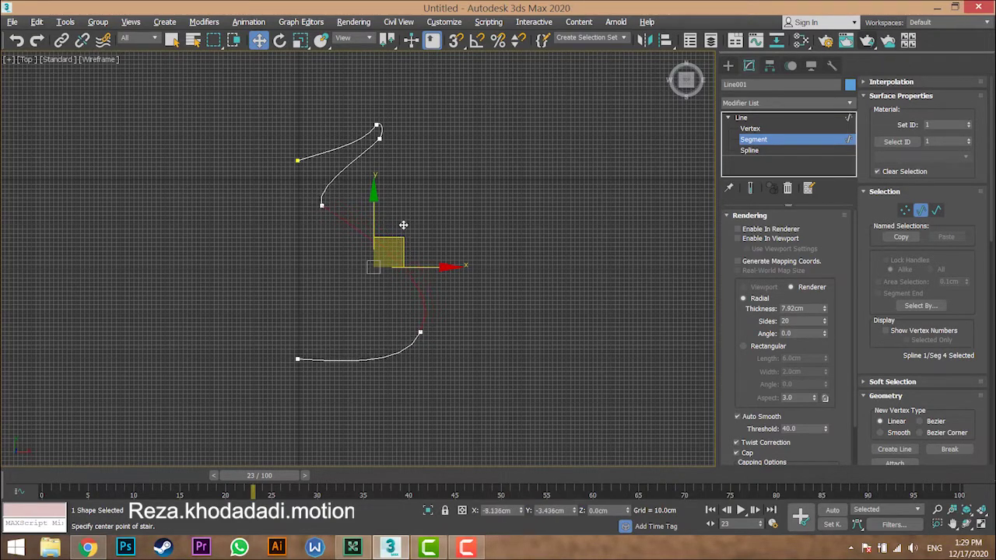
Step: Try to move the neck vertex and the belly vertex together at Vertex level
{"action": "left_click", "coordinate": [748, 128]}
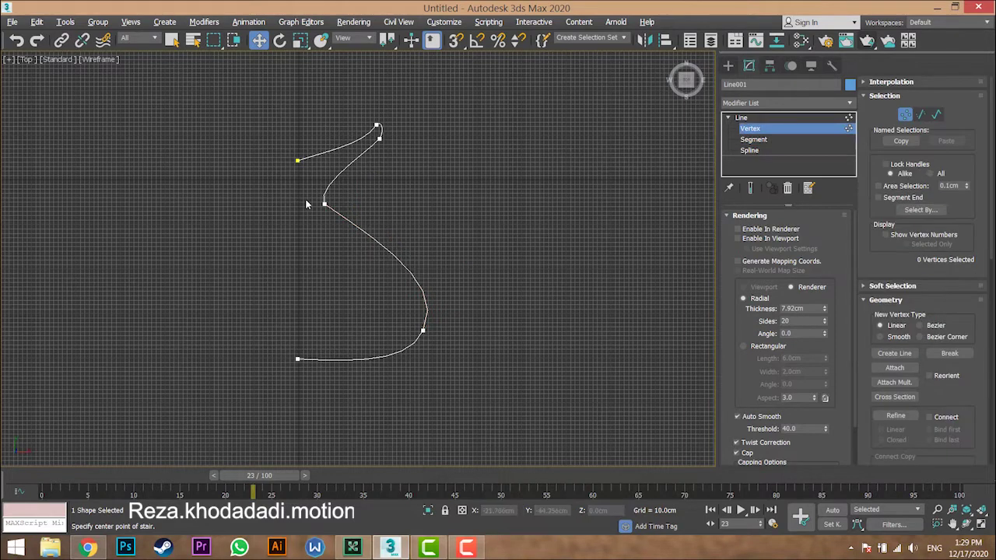
{"action": "left_click_drag", "start_coordinate": [457, 312], "coordinate": [448, 313]}
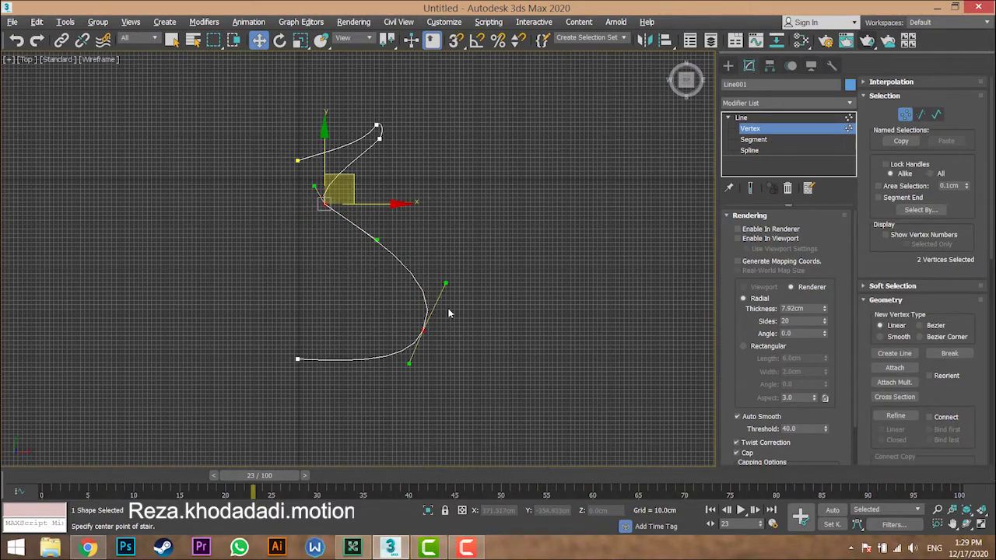
{"action": "mouse_move", "coordinate": [354, 185]}
{"action": "left_mouse_down"}
{"action": "mouse_move", "coordinate": [366, 200]}
{"action": "mouse_move", "coordinate": [336, 187]}
{"action": "mouse_move", "coordinate": [347, 181]}
{"action": "left_mouse_up"}
{"action": "right_click", "coordinate": [347, 181]}
Step: Return to Segment level, try the neck-to-belly segment again, and clear the selection
{"action": "left_click", "coordinate": [757, 141]}
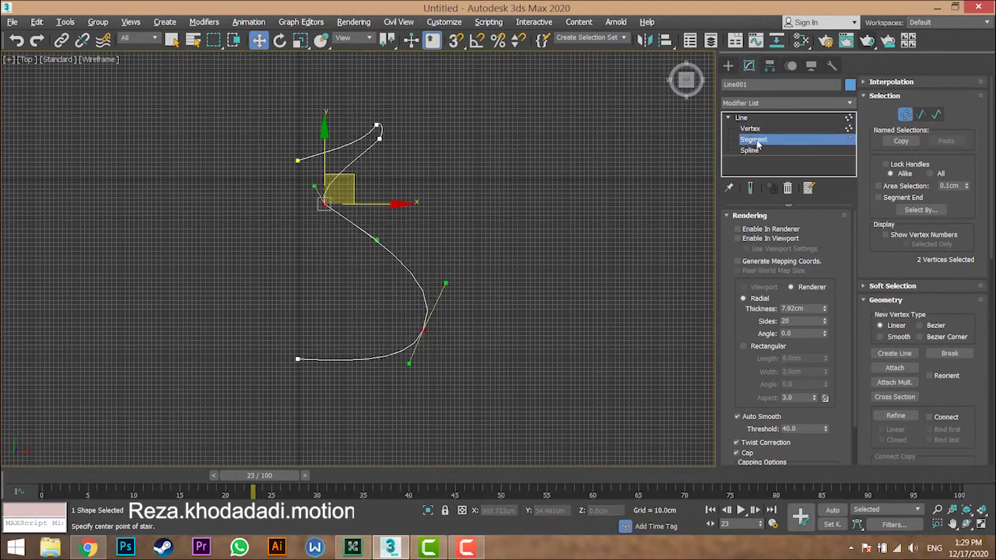
{"action": "mouse_move", "coordinate": [407, 239]}
{"action": "left_mouse_down"}
{"action": "mouse_move", "coordinate": [429, 224]}
{"action": "mouse_move", "coordinate": [445, 242]}
{"action": "mouse_move", "coordinate": [409, 237]}
{"action": "left_mouse_up"}
{"action": "left_click", "coordinate": [449, 219]}
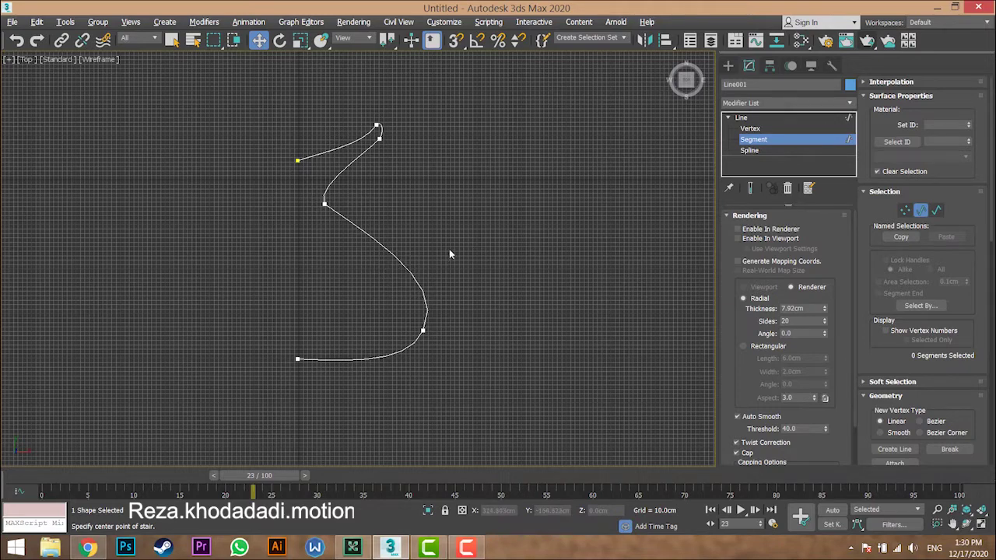
Step: Leave the segment sub-level, check the belly curve up close, and apply a Lathe modifier to the whole profile
{"action": "left_click", "coordinate": [353, 548]}
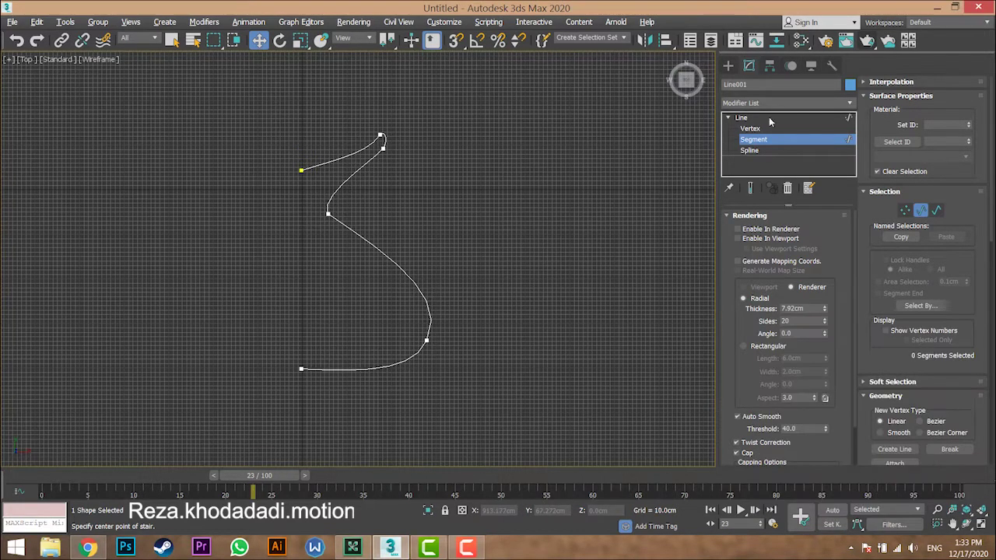
{"action": "left_click", "coordinate": [770, 140]}
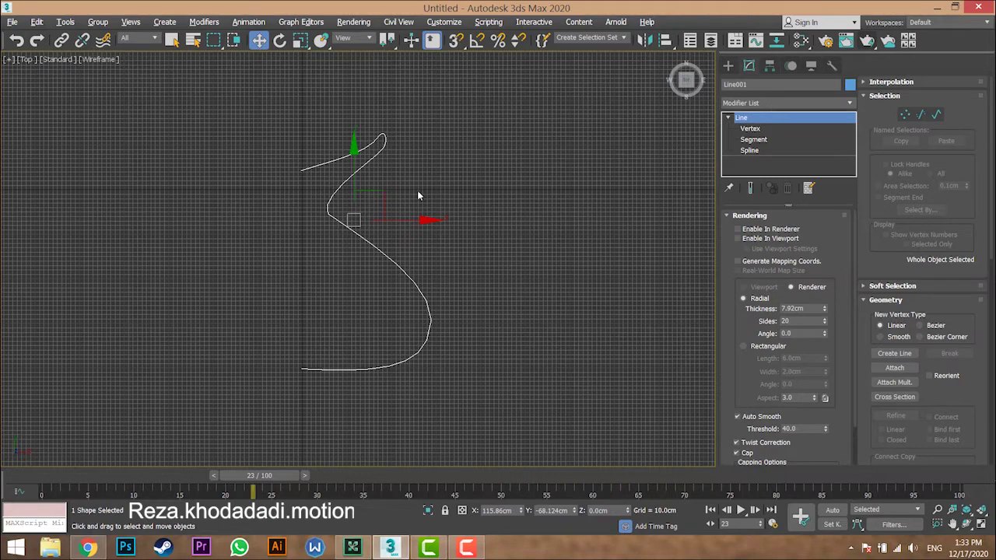
{"action": "scroll", "coordinate": [424, 284], "scroll_direction": "up", "scroll_amount": 6}
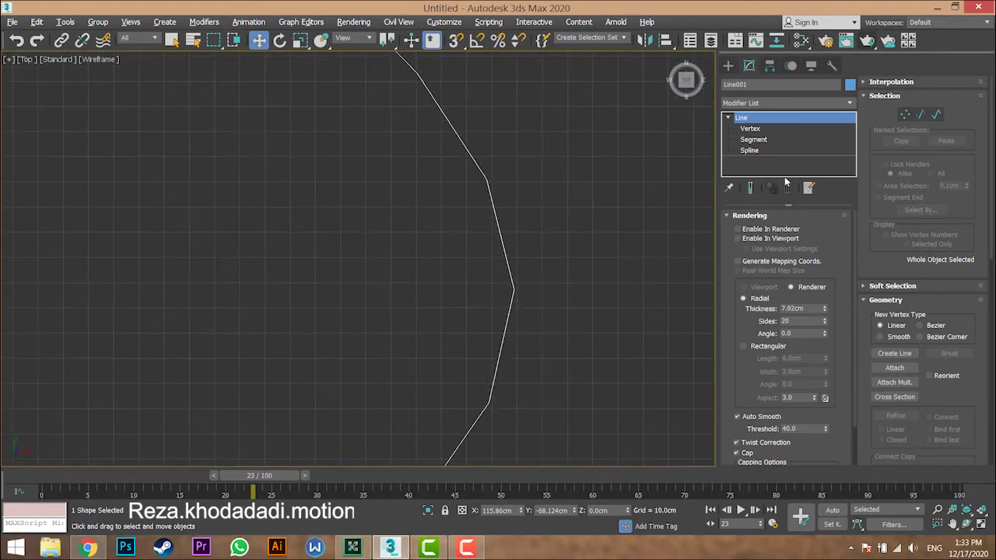
{"action": "scroll", "coordinate": [535, 210], "scroll_direction": "down", "scroll_amount": 6}
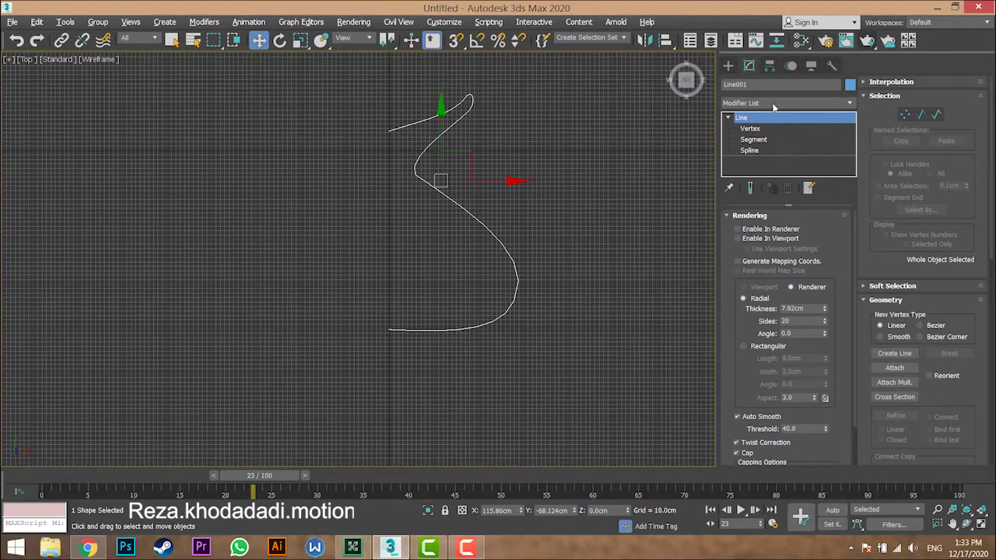
{"action": "left_click", "coordinate": [773, 104]}
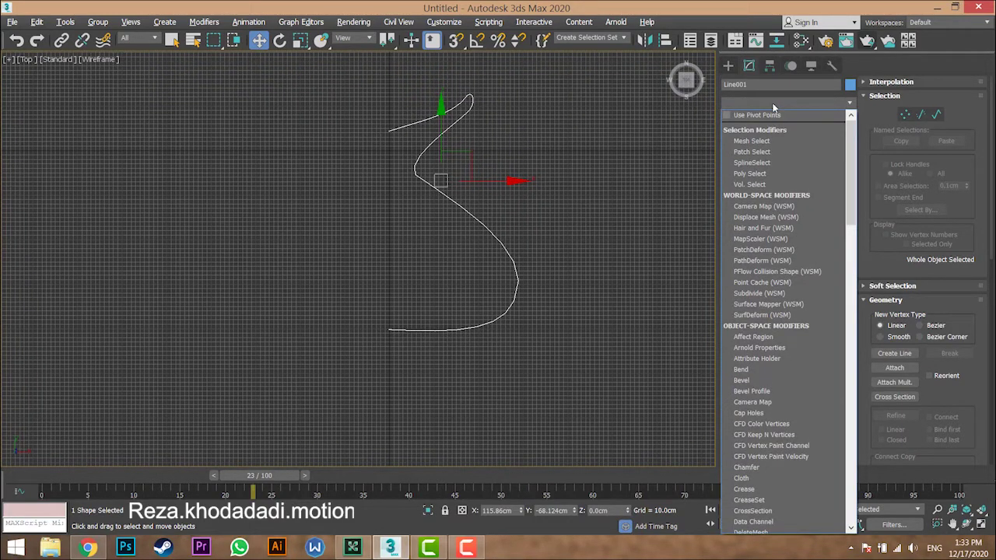
{"action": "scroll", "coordinate": [774, 107], "scroll_direction": "down", "scroll_amount": 3}
{"action": "key", "text": "l"}
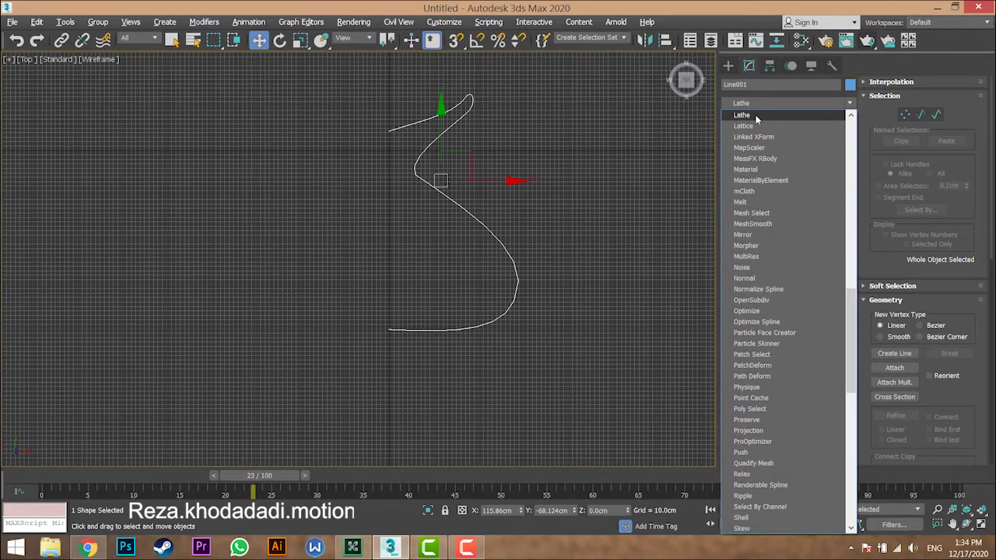
{"action": "left_click", "coordinate": [742, 115]}
Step: Examine the lathed shape in the Top and Perspective views to see how it revolves around its axis
{"action": "scroll", "coordinate": [463, 209], "scroll_direction": "down", "scroll_amount": 8}
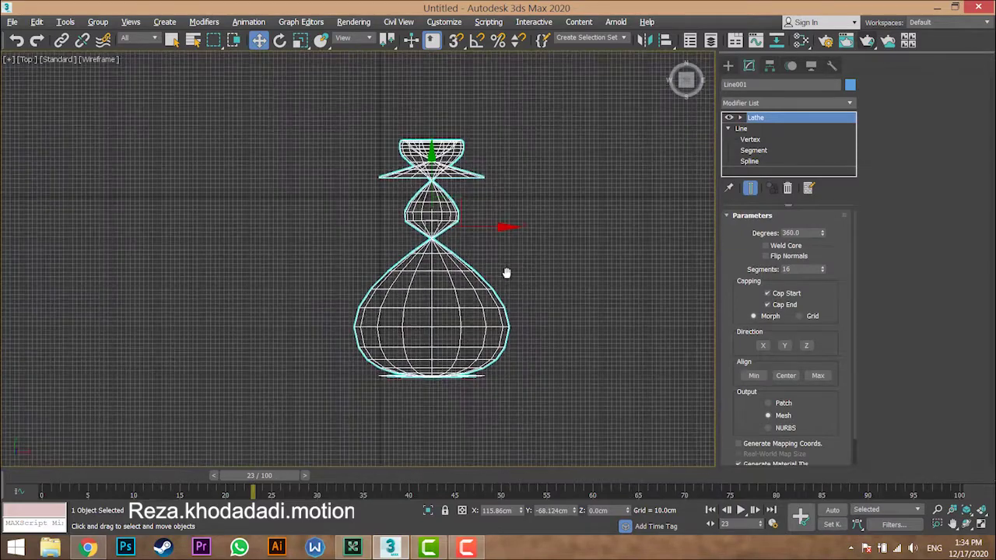
{"action": "scroll", "coordinate": [506, 272], "scroll_direction": "up", "scroll_amount": 3}
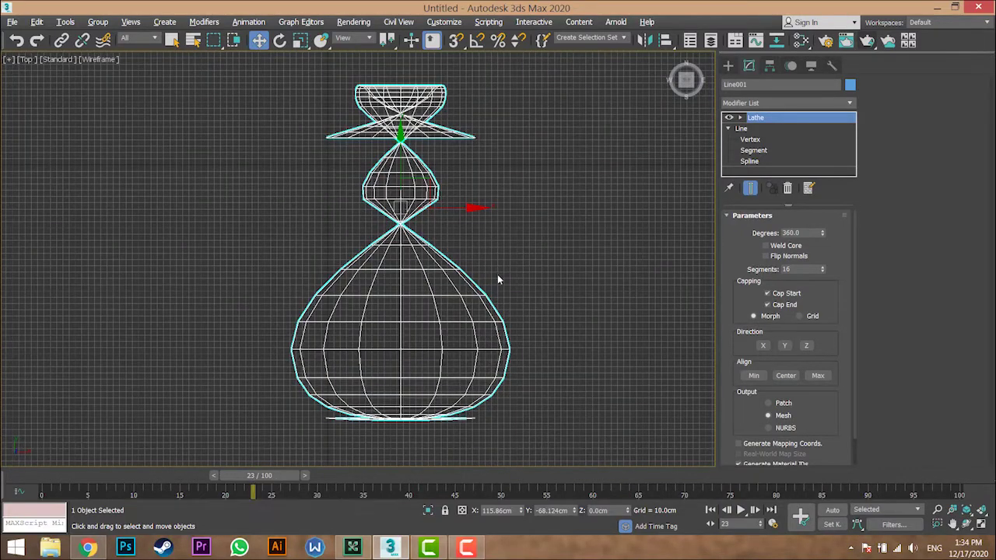
{"action": "key", "text": "alt+w"}
{"action": "middle_click", "coordinate": [498, 274]}
{"action": "key", "text": "alt+w"}
{"action": "scroll", "coordinate": [444, 291], "scroll_direction": "down", "scroll_amount": 4}
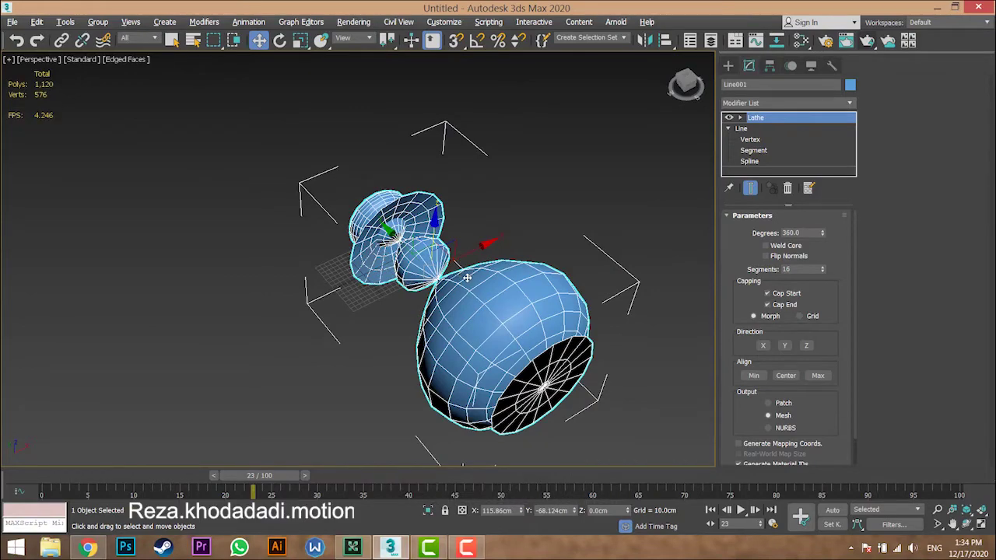
{"action": "middle_click_drag", "start_coordinate": [471, 273], "coordinate": [497, 296], "text": "alt"}
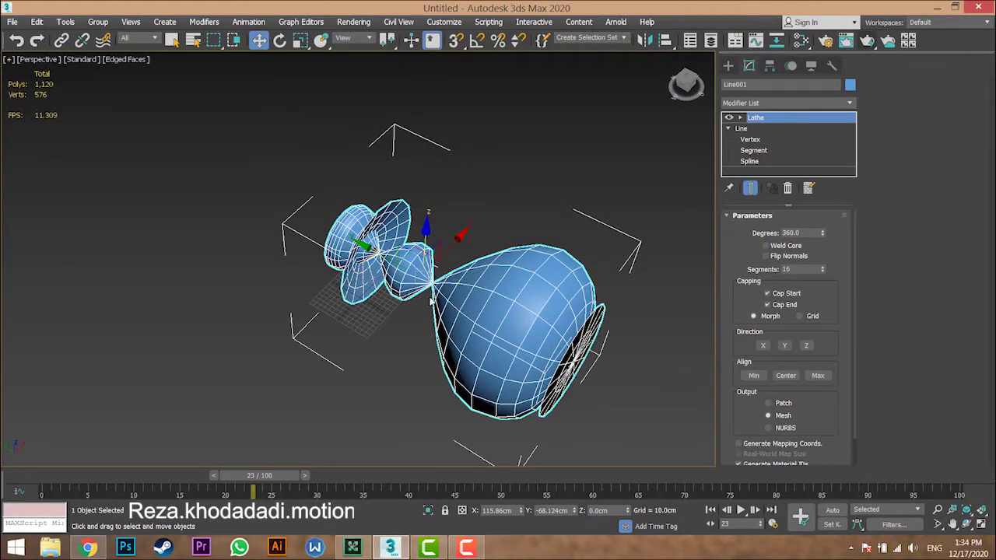
{"action": "key", "text": "alt+w"}
{"action": "key", "text": "alt+w"}
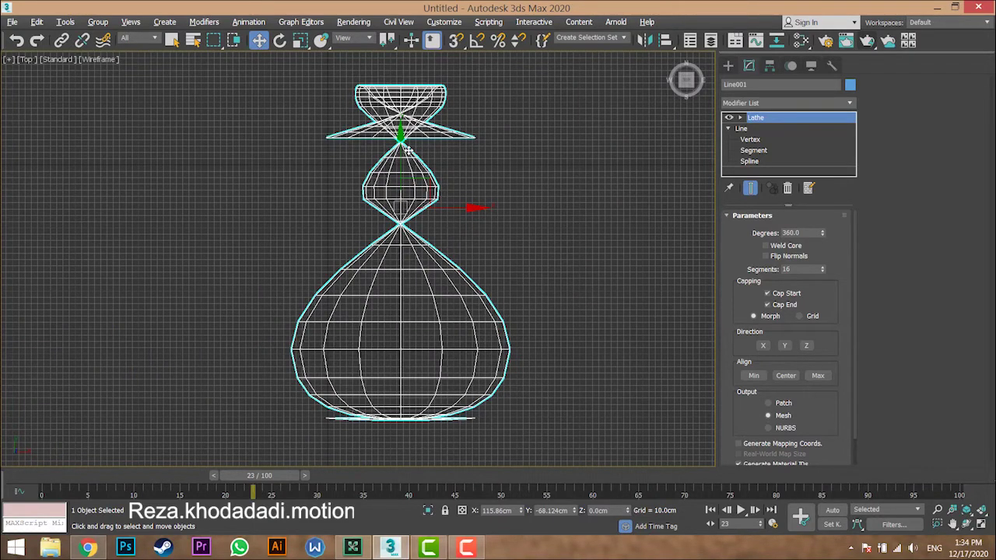
{"action": "key", "text": "alt+w"}
{"action": "key", "text": "alt+w"}
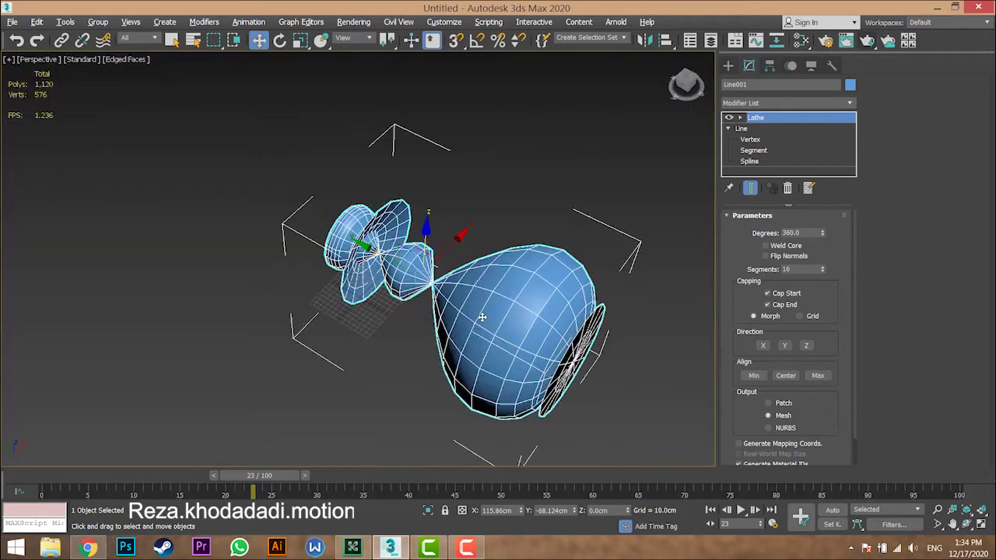
{"action": "middle_click_drag", "start_coordinate": [482, 317], "coordinate": [476, 311]}
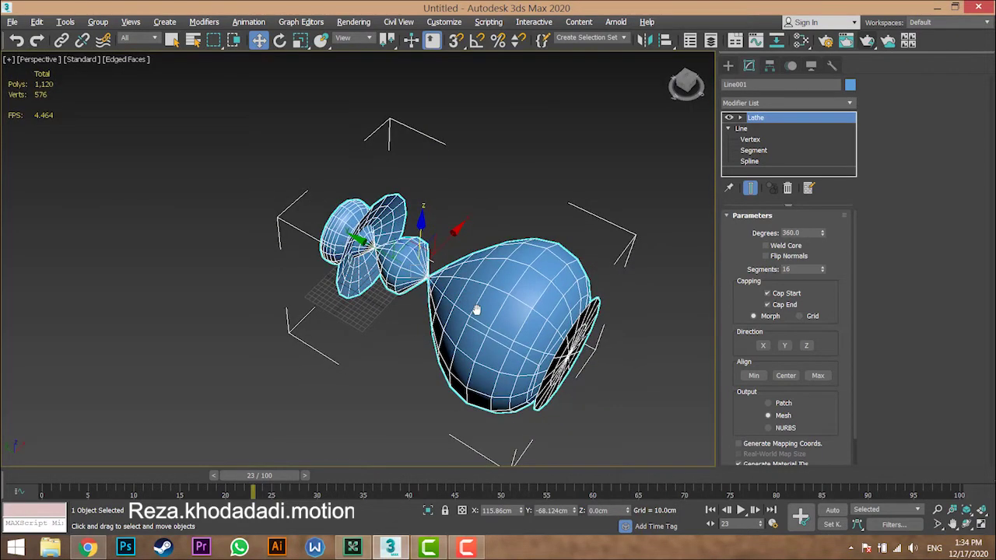
Step: Turn the Lathe modifier off and on in the Top view to compare the plain profile with the lathed mesh
{"action": "left_click", "coordinate": [730, 118]}
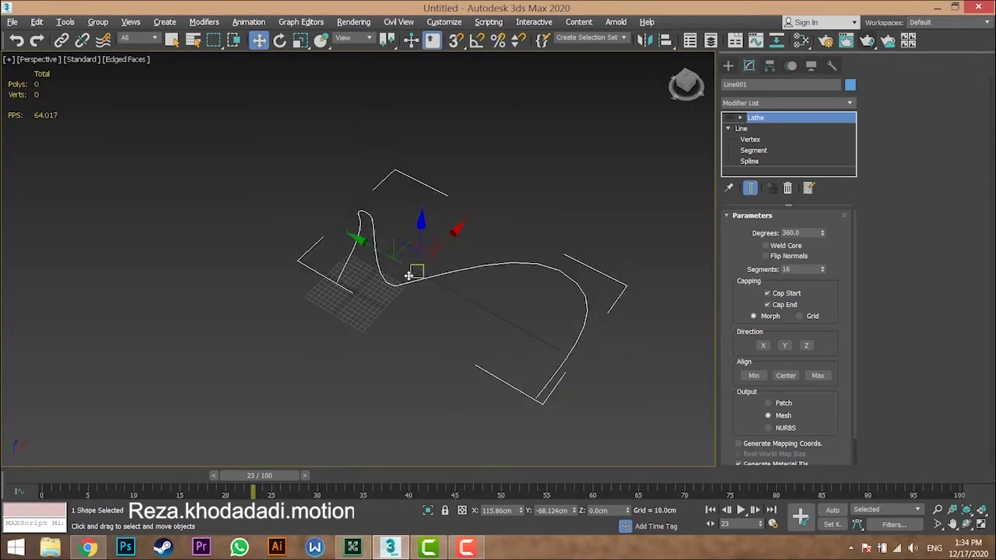
{"action": "key", "text": "alt+w"}
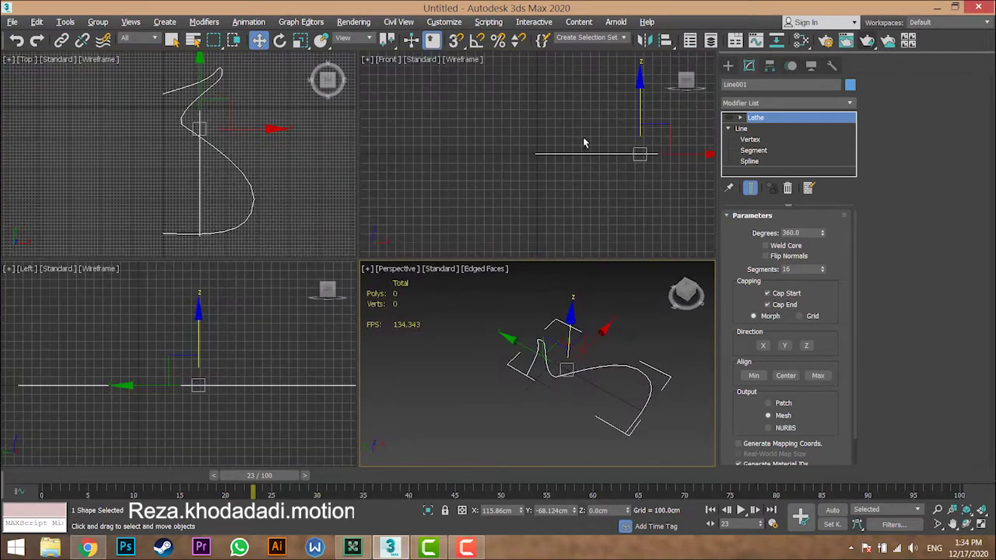
{"action": "key", "text": "alt+w"}
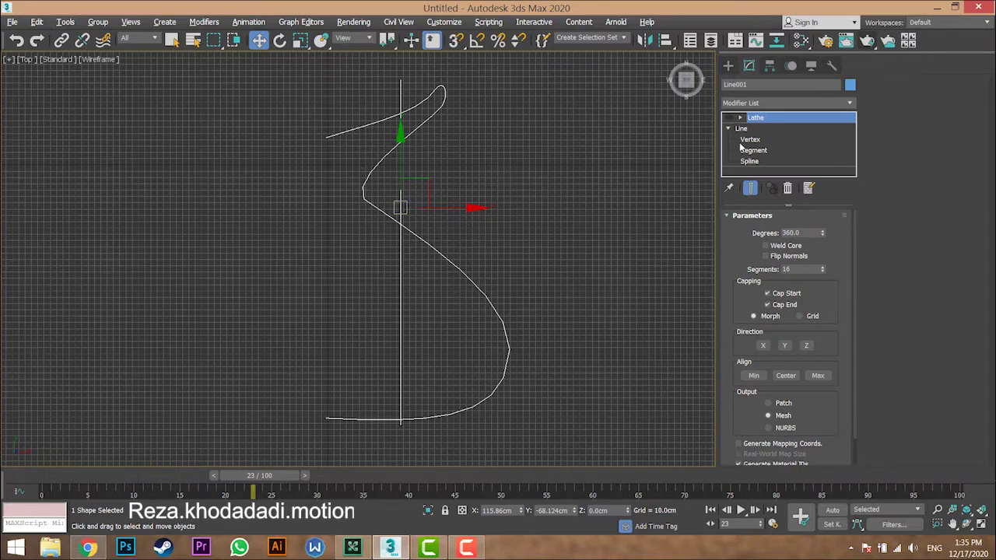
{"action": "left_click", "coordinate": [731, 118]}
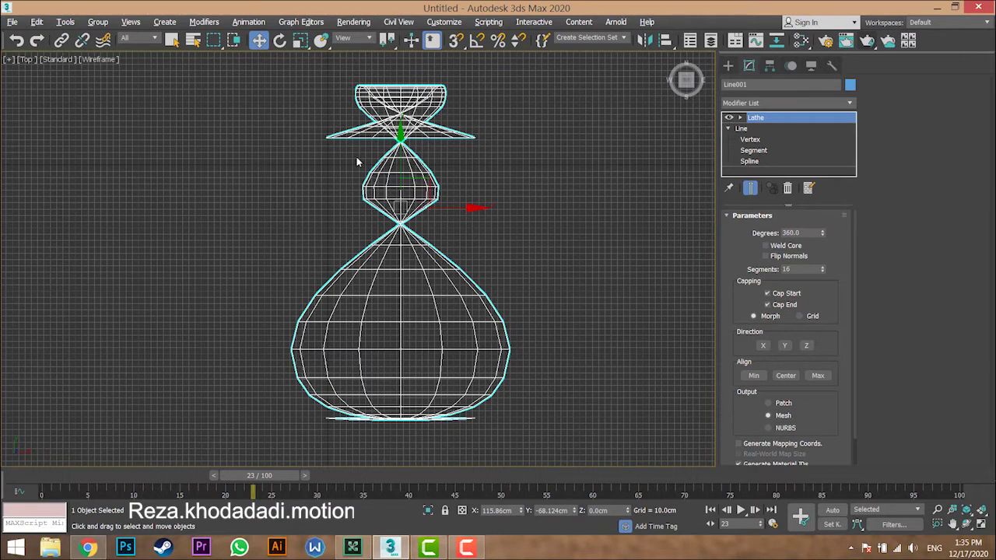
{"action": "left_click", "coordinate": [730, 118]}
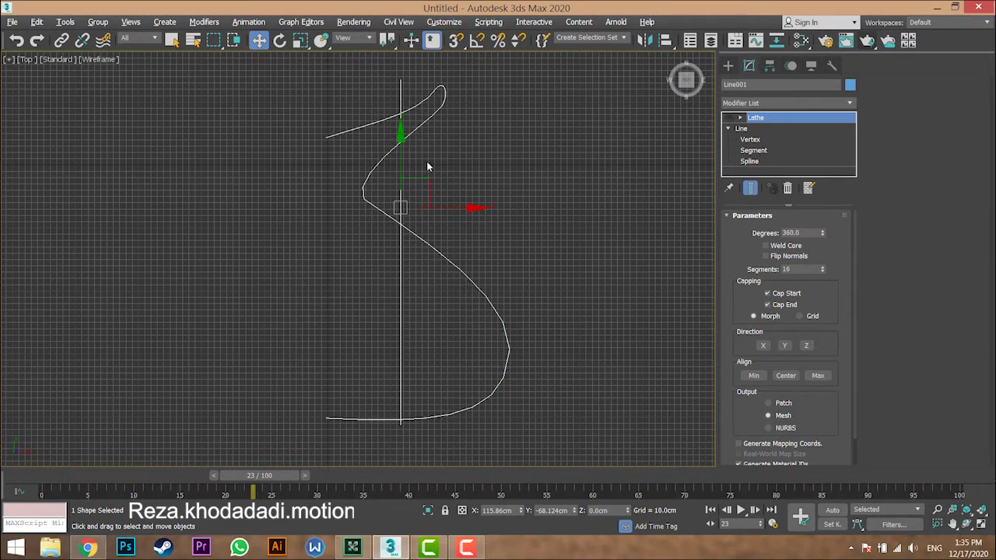
Step: Move the Lathe axis along X to about 0.7 cm, in line with the profile's open ends, and turn the Lathe back on
{"action": "left_click", "coordinate": [741, 117]}
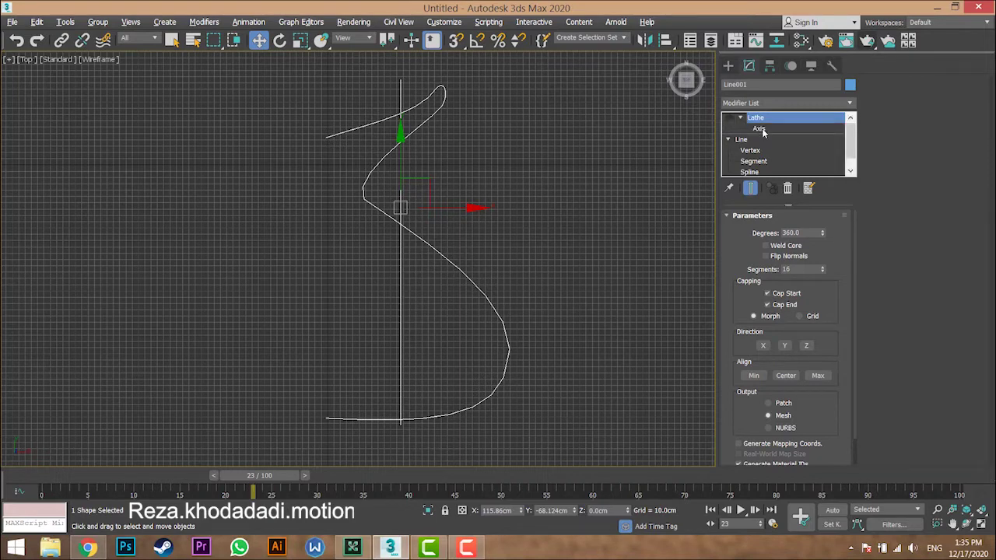
{"action": "left_click", "coordinate": [759, 128]}
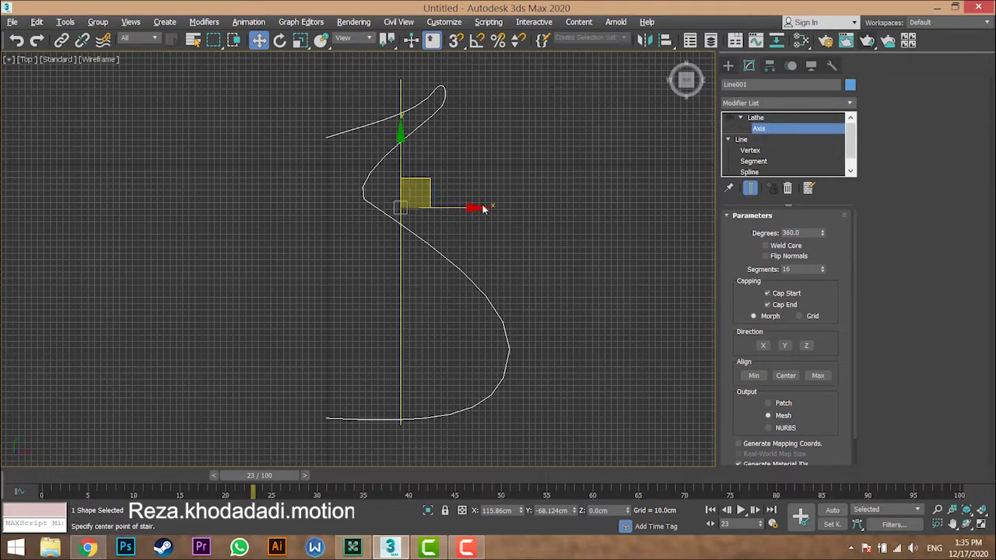
{"action": "left_click_drag", "start_coordinate": [474, 207], "coordinate": [398, 217]}
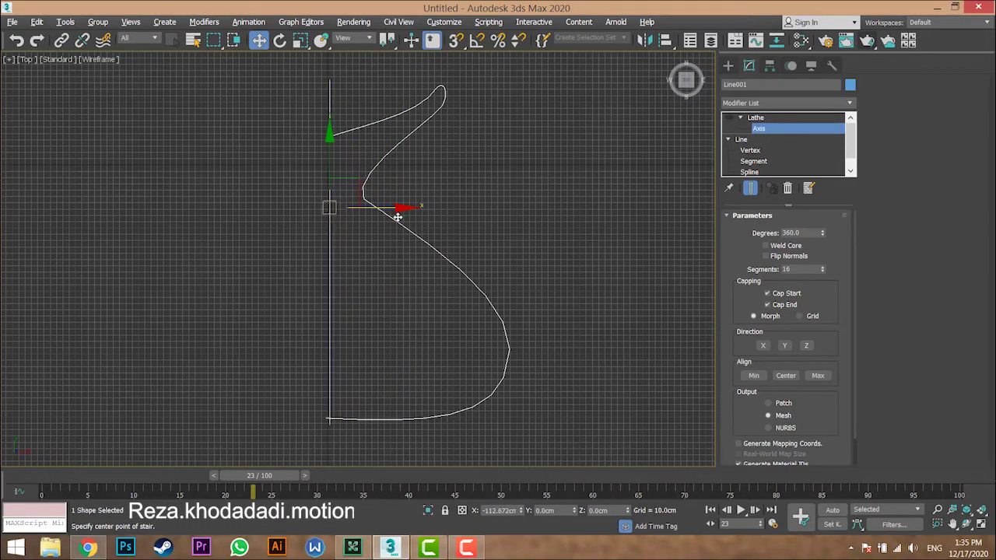
{"action": "left_click", "coordinate": [730, 119]}
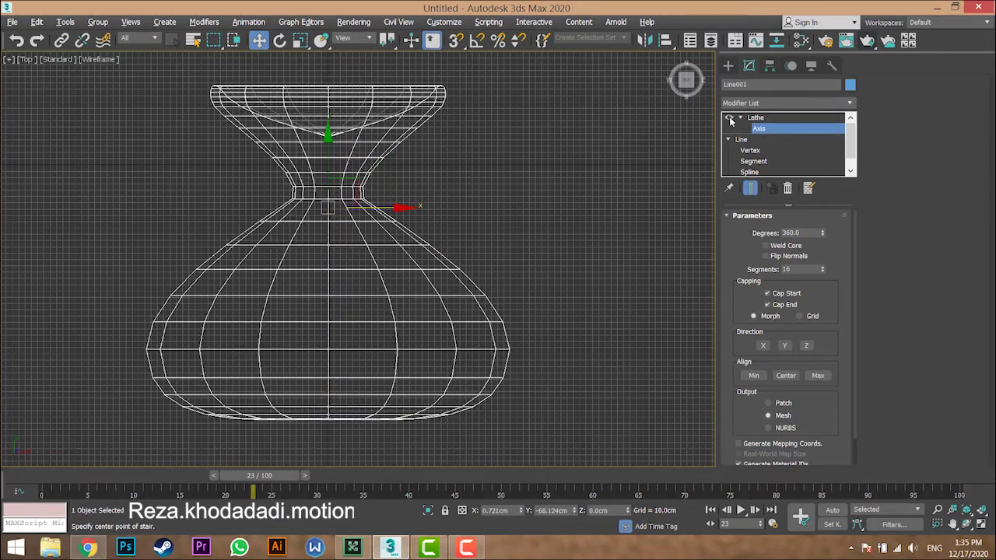
Step: Try shifting the Lathe axis along X in the Top view and check the vase in Perspective
{"action": "left_click_drag", "start_coordinate": [376, 209], "coordinate": [597, 227]}
{"action": "right_click", "coordinate": [597, 227]}
{"action": "key", "text": "alt+w"}
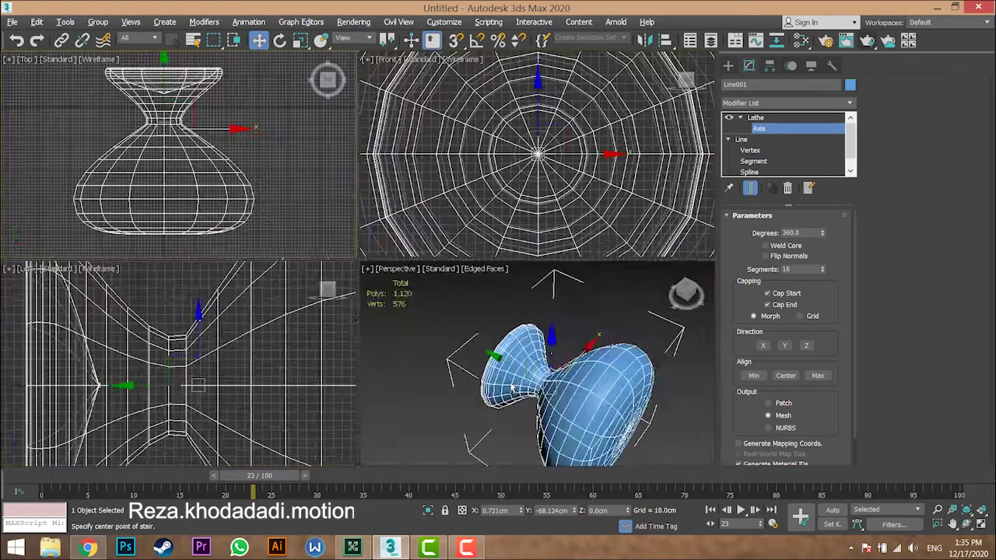
{"action": "right_click", "coordinate": [500, 373]}
{"action": "key", "text": "alt+w"}
{"action": "scroll", "coordinate": [464, 330], "scroll_direction": "down", "scroll_amount": 3}
{"action": "middle_click_drag", "start_coordinate": [459, 325], "coordinate": [536, 314], "text": "alt"}
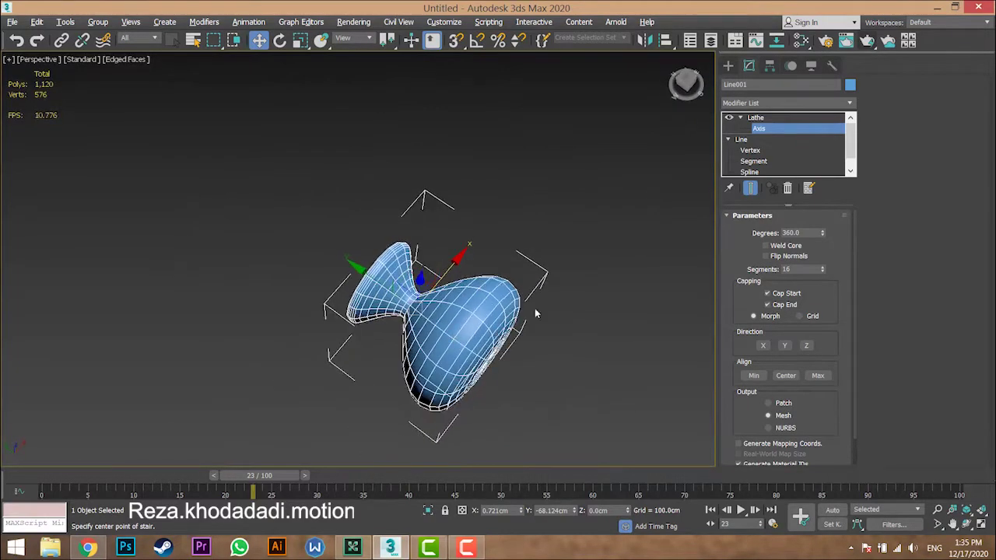
Step: Try several Lathe axis positions along X in Perspective, stopping at about 9.9 cm, and look into the vase's mouth
{"action": "left_click_drag", "start_coordinate": [449, 268], "coordinate": [496, 282]}
{"action": "middle_click_drag", "start_coordinate": [496, 282], "coordinate": [456, 299], "text": "alt"}
{"action": "left_click_drag", "start_coordinate": [540, 231], "coordinate": [418, 284]}
{"action": "middle_click_drag", "start_coordinate": [418, 285], "coordinate": [401, 260], "text": "alt"}
{"action": "left_click_drag", "start_coordinate": [407, 237], "coordinate": [426, 305]}
{"action": "middle_click_drag", "start_coordinate": [427, 305], "coordinate": [425, 352], "text": "alt"}
{"action": "scroll", "coordinate": [346, 220], "scroll_direction": "up", "scroll_amount": 8}
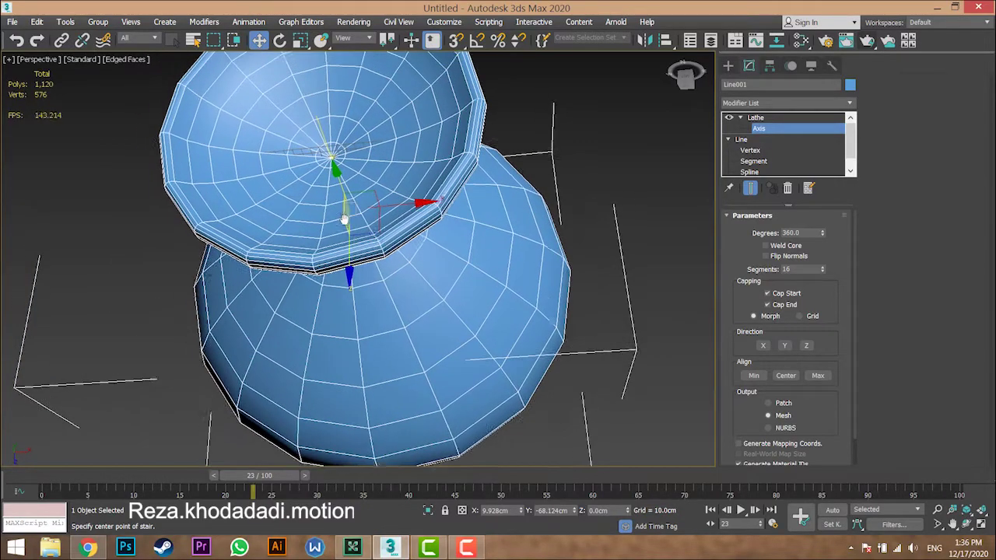
Step: Fine-tune the Lathe axis along X to about 8.3 cm in the Top view and check the vase in Perspective
{"action": "key", "text": "alt+w"}
{"action": "key", "text": "alt+w"}
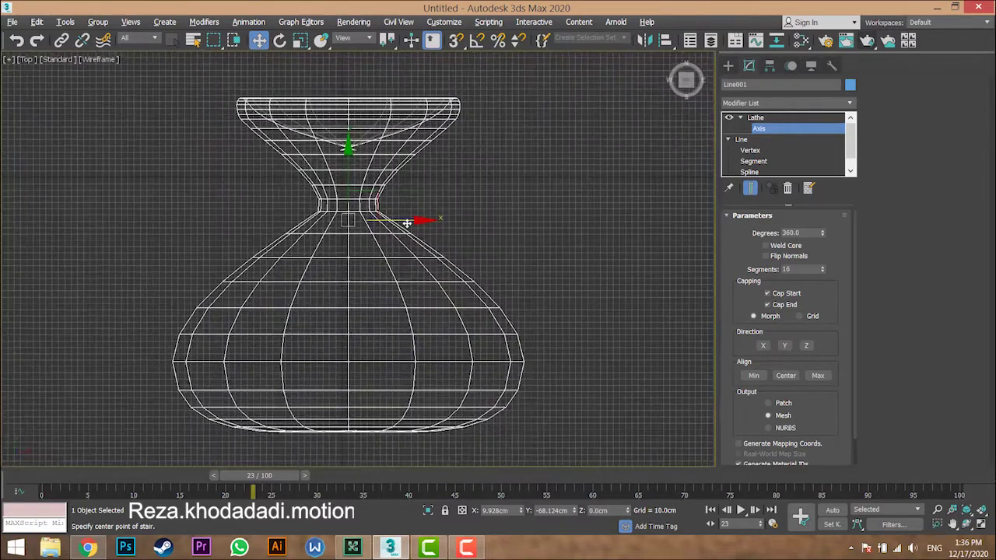
{"action": "mouse_move", "coordinate": [405, 223]}
{"action": "left_mouse_down"}
{"action": "mouse_move", "coordinate": [383, 228]}
{"action": "mouse_move", "coordinate": [405, 232]}
{"action": "left_mouse_up"}
{"action": "key", "text": "alt+w"}
{"action": "middle_click", "coordinate": [554, 332]}
{"action": "key", "text": "alt+w"}
{"action": "middle_click_drag", "start_coordinate": [461, 287], "coordinate": [445, 237]}
{"action": "scroll", "coordinate": [464, 315], "scroll_direction": "down", "scroll_amount": 4}
{"action": "scroll", "coordinate": [447, 242], "scroll_direction": "down", "scroll_amount": 4}
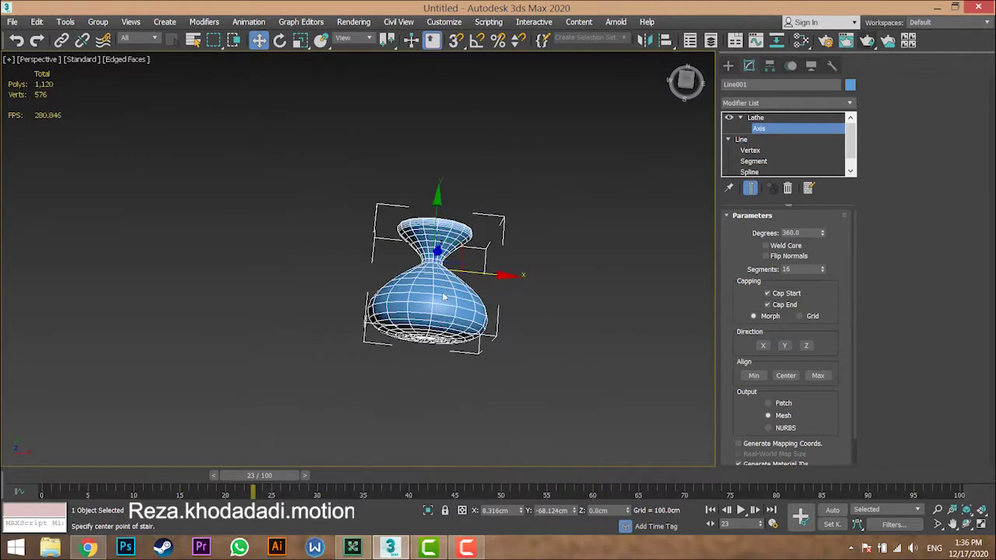
{"action": "middle_click_drag", "start_coordinate": [450, 322], "coordinate": [449, 344], "text": "alt"}
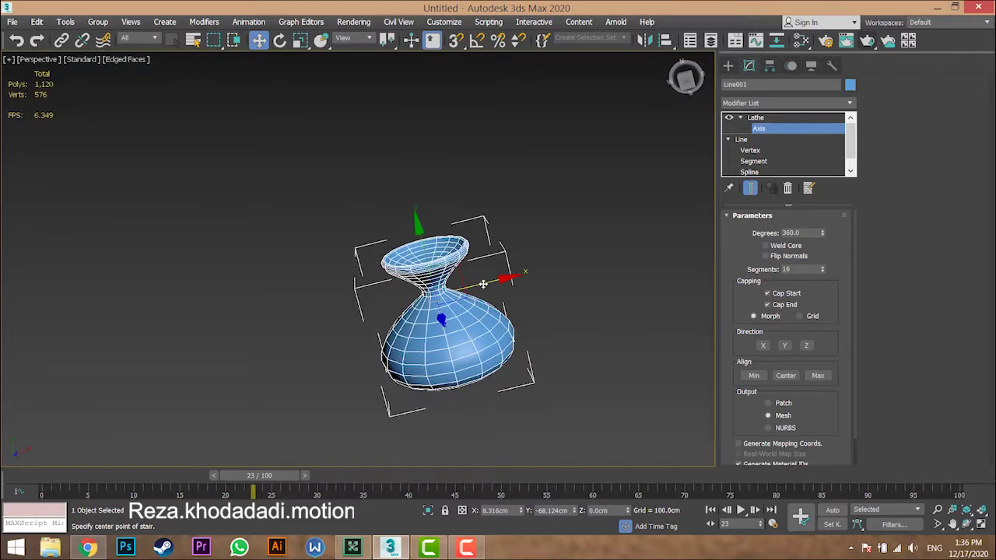
Step: Move the Lathe axis far out along X to about 497 cm and view the widened shape from another angle
{"action": "left_click_drag", "start_coordinate": [502, 279], "coordinate": [603, 255]}
{"action": "middle_click_drag", "start_coordinate": [526, 313], "coordinate": [460, 276], "text": "alt"}
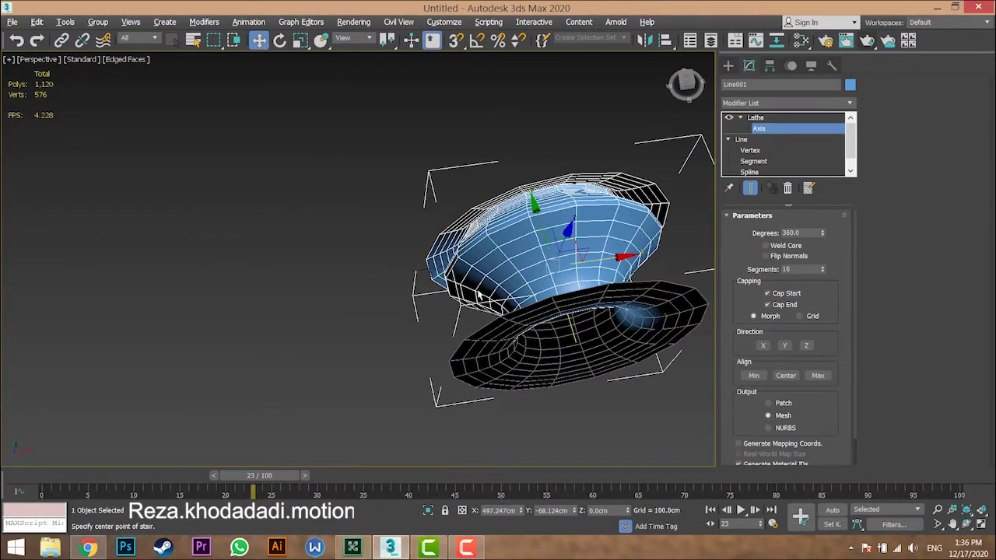
Step: Move the Lathe axis back along X to about 15.5 cm and show the vase in the full Perspective view
{"action": "key", "text": "alt+w"}
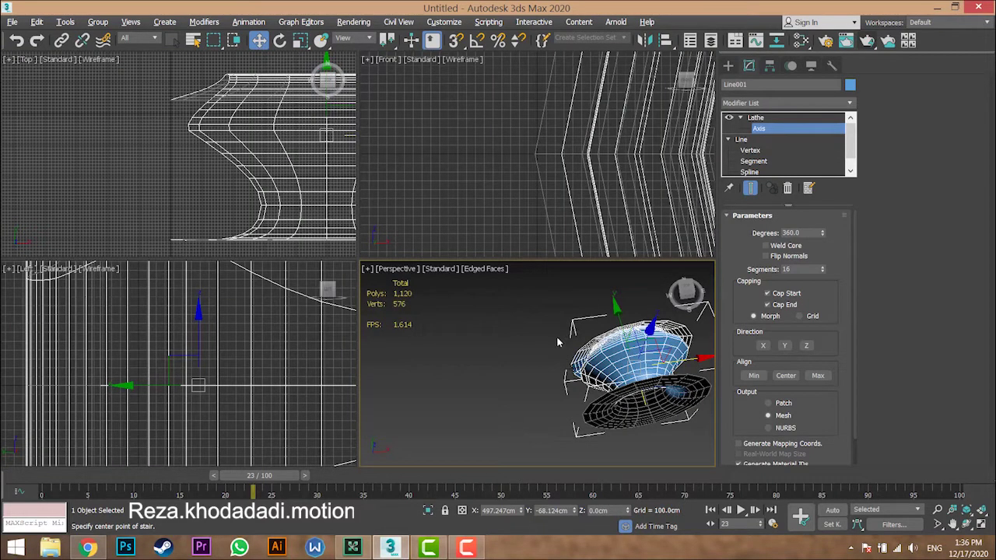
{"action": "key", "text": "alt+w"}
{"action": "key", "text": "alt+w"}
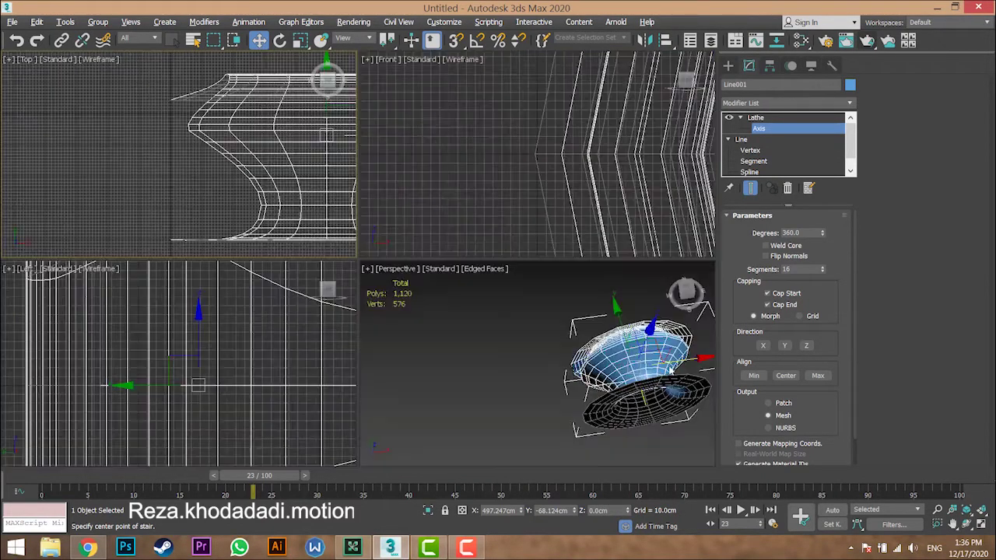
{"action": "key", "text": "ctrl+shift+z"}
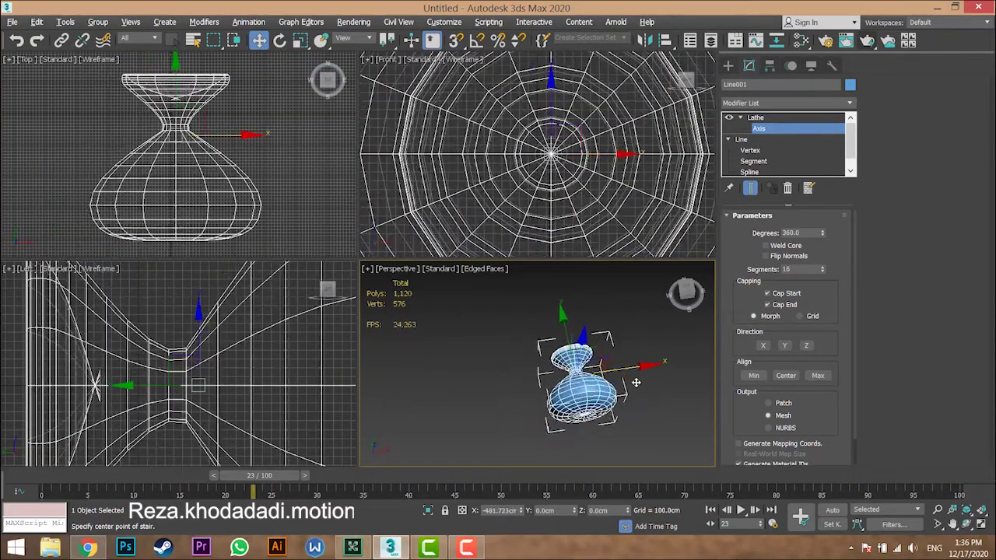
{"action": "key", "text": "alt+w"}
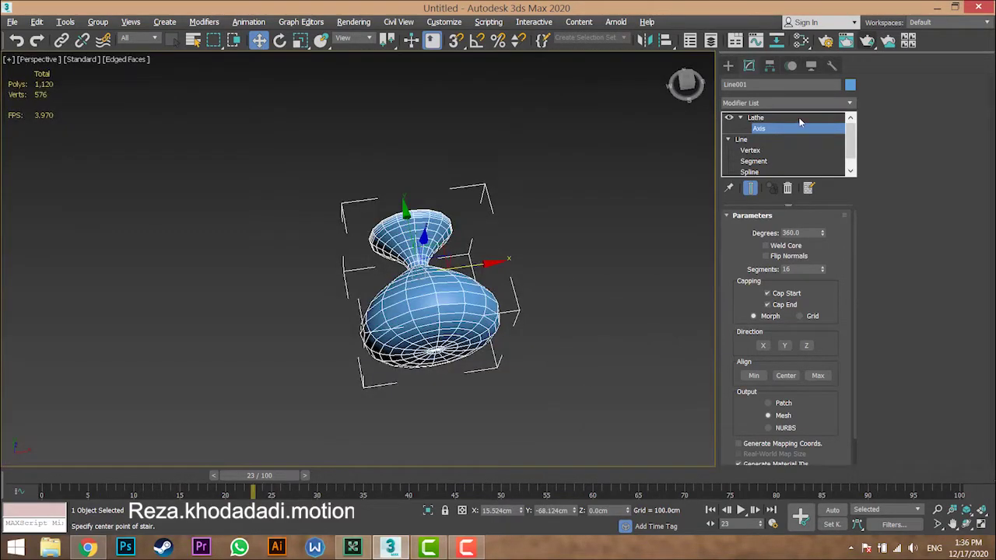
Step: Leave the Axis level for the Lathe modifier itself and try moving the whole vase, cancelling the move
{"action": "left_click", "coordinate": [755, 117]}
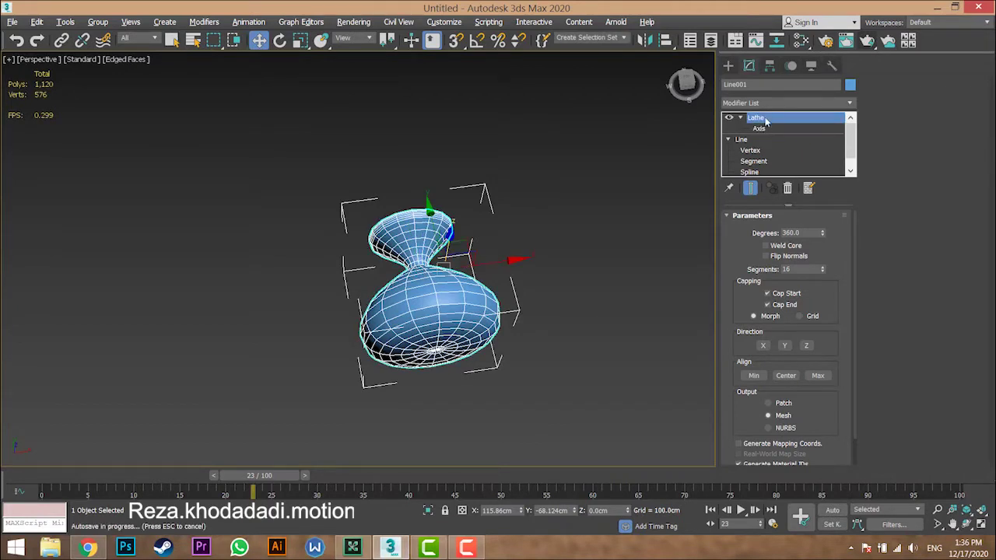
{"action": "left_click", "coordinate": [742, 119]}
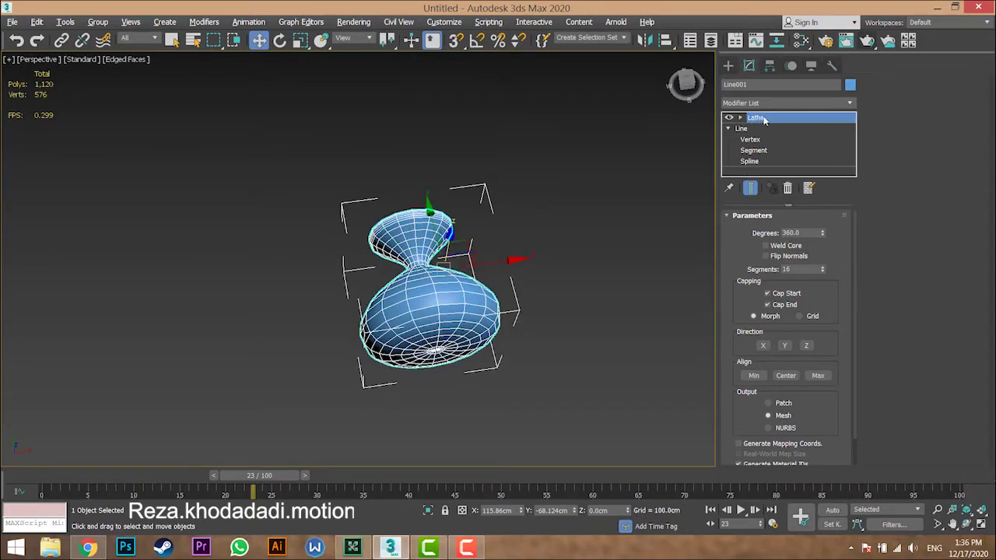
{"action": "mouse_move", "coordinate": [494, 263]}
{"action": "left_mouse_down"}
{"action": "mouse_move", "coordinate": [518, 264]}
{"action": "mouse_move", "coordinate": [480, 242]}
{"action": "mouse_move", "coordinate": [490, 250]}
{"action": "left_mouse_up"}
{"action": "right_click", "coordinate": [490, 251]}
Step: Try shifting only the Lathe axis along X, cancel the move and return to the collapsed Lathe modifier
{"action": "left_click", "coordinate": [742, 118]}
{"action": "left_click", "coordinate": [759, 129]}
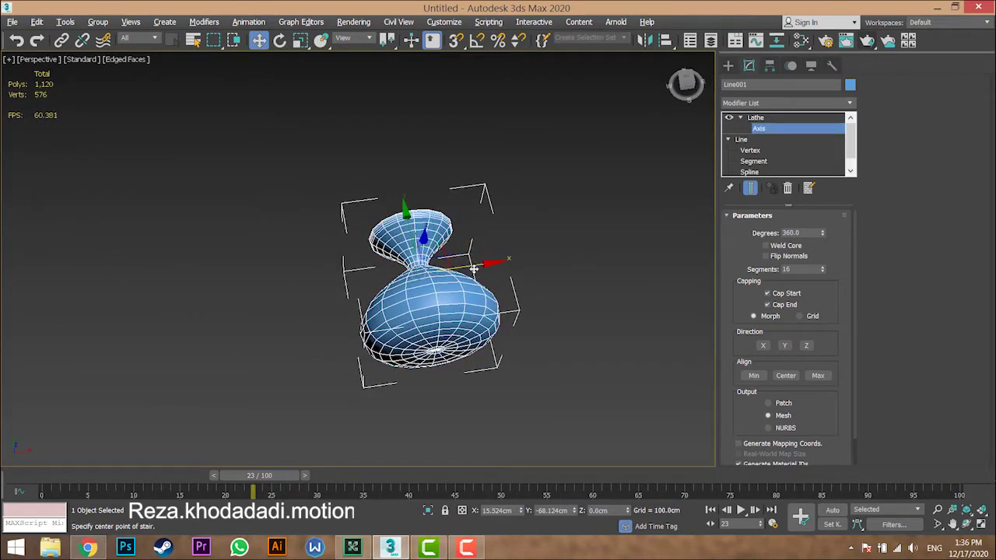
{"action": "left_click_drag", "start_coordinate": [469, 267], "coordinate": [503, 268]}
{"action": "right_click", "coordinate": [504, 268]}
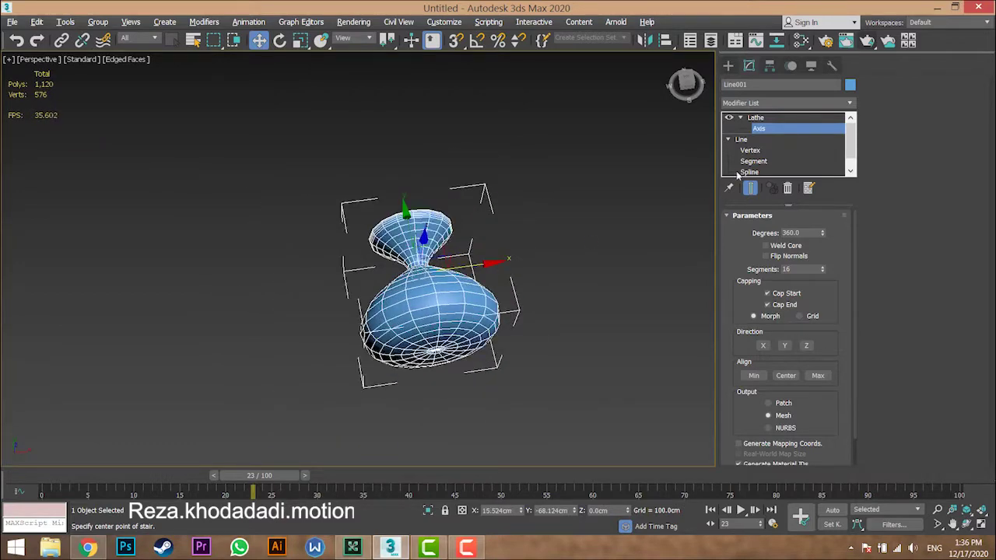
{"action": "left_click", "coordinate": [757, 118]}
{"action": "left_click", "coordinate": [741, 118]}
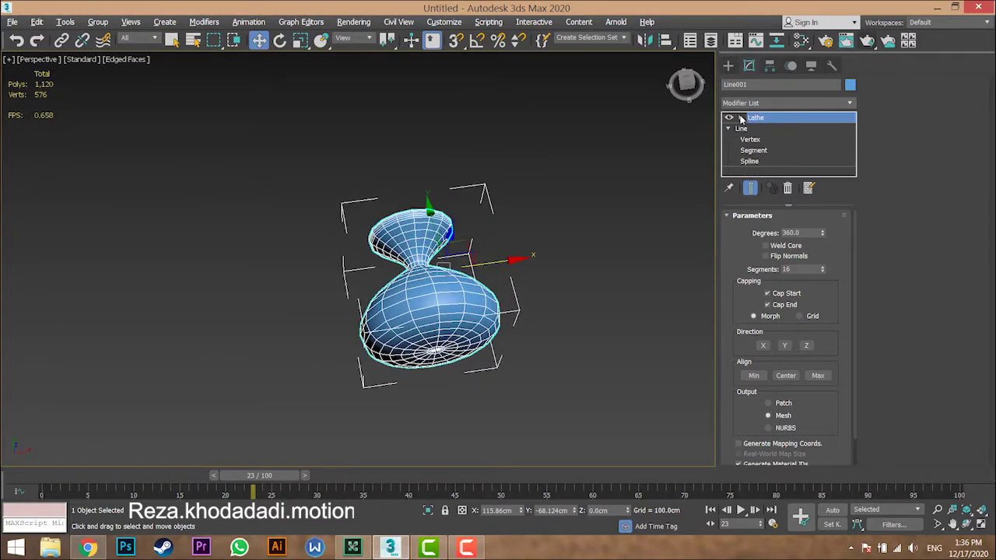
{"action": "left_click", "coordinate": [559, 305]}
{"action": "left_click", "coordinate": [459, 300]}
{"action": "left_click", "coordinate": [555, 324]}
{"action": "scroll", "coordinate": [448, 294], "scroll_direction": "up", "scroll_amount": 2}
{"action": "mouse_move", "coordinate": [447, 296]}
{"action": "middle_mouse_down", "text": "alt"}
{"action": "mouse_move", "coordinate": [550, 247]}
{"action": "mouse_move", "coordinate": [449, 305]}
{"action": "middle_mouse_up", "text": "alt"}
{"action": "left_click", "coordinate": [450, 305]}
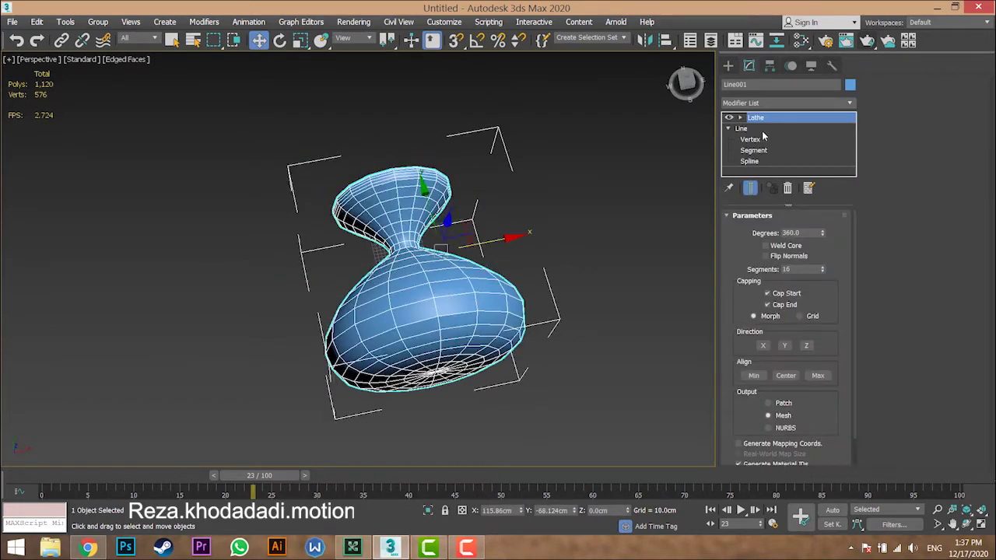
Step: Compare the original line with the lathed vase by switching modifier levels and toggling the end result display on and off
{"action": "left_click", "coordinate": [759, 130]}
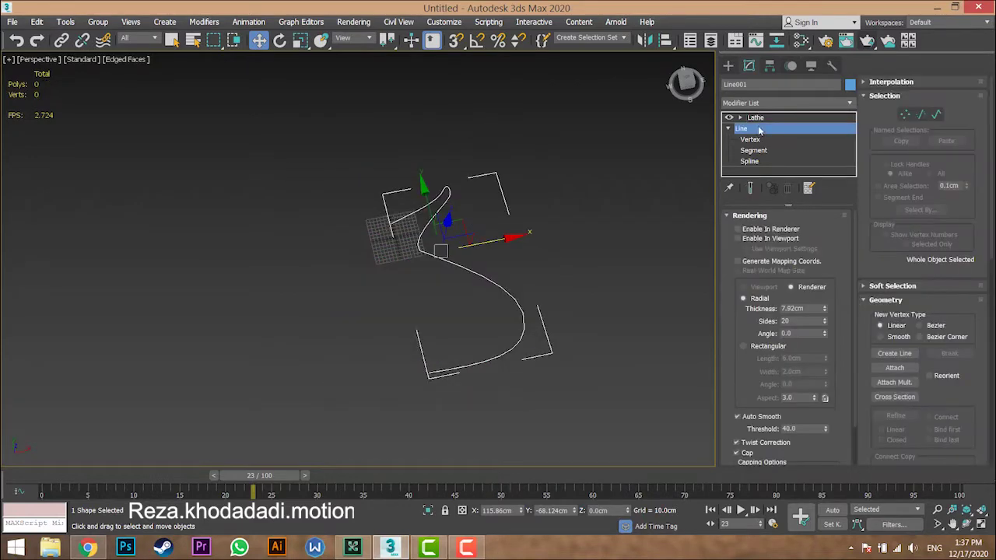
{"action": "left_click", "coordinate": [756, 120]}
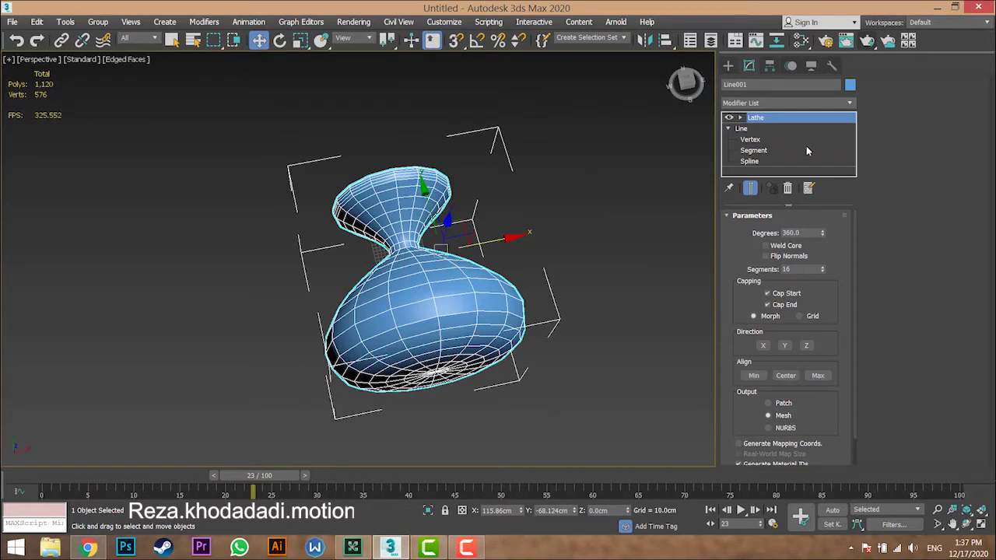
{"action": "left_click", "coordinate": [754, 130]}
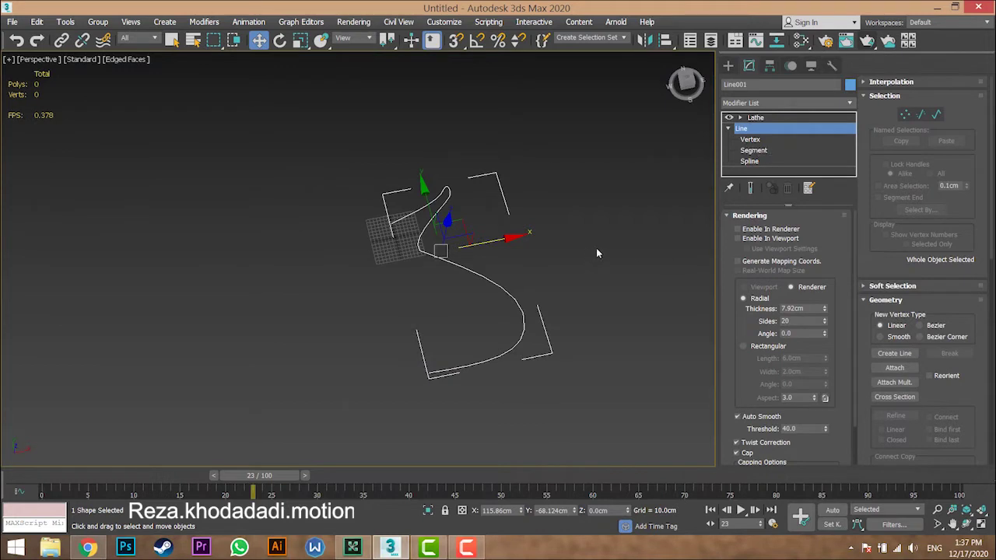
{"action": "left_click", "coordinate": [750, 188]}
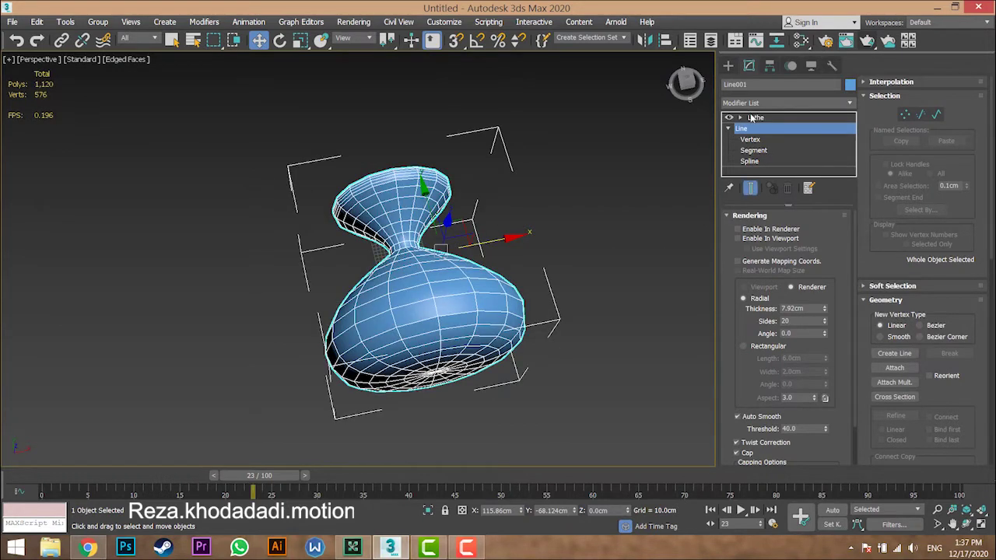
{"action": "left_click", "coordinate": [751, 187]}
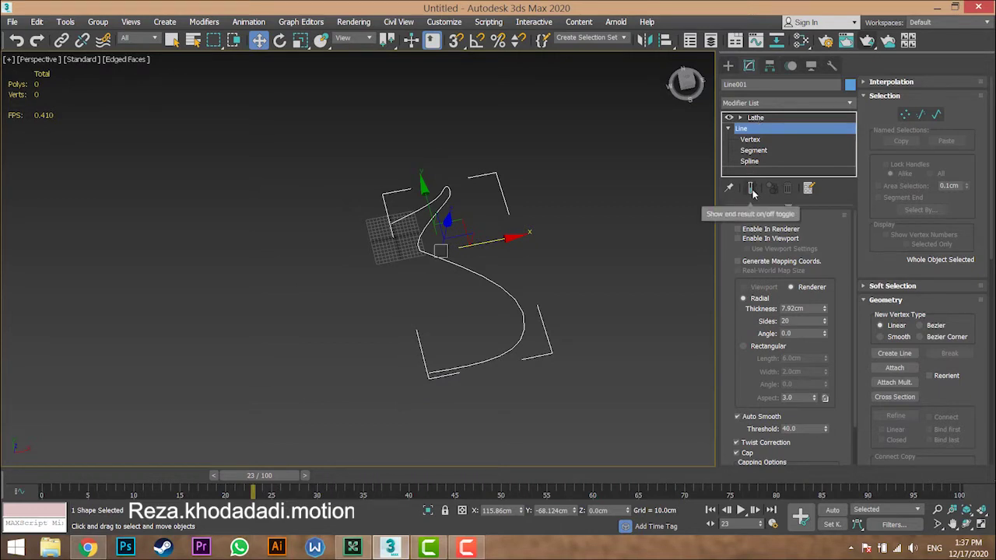
Step: Try 17 interpolation steps on the line and examine the lower curve's points at Vertex level
{"action": "scroll", "coordinate": [468, 292], "scroll_direction": "up", "scroll_amount": 3}
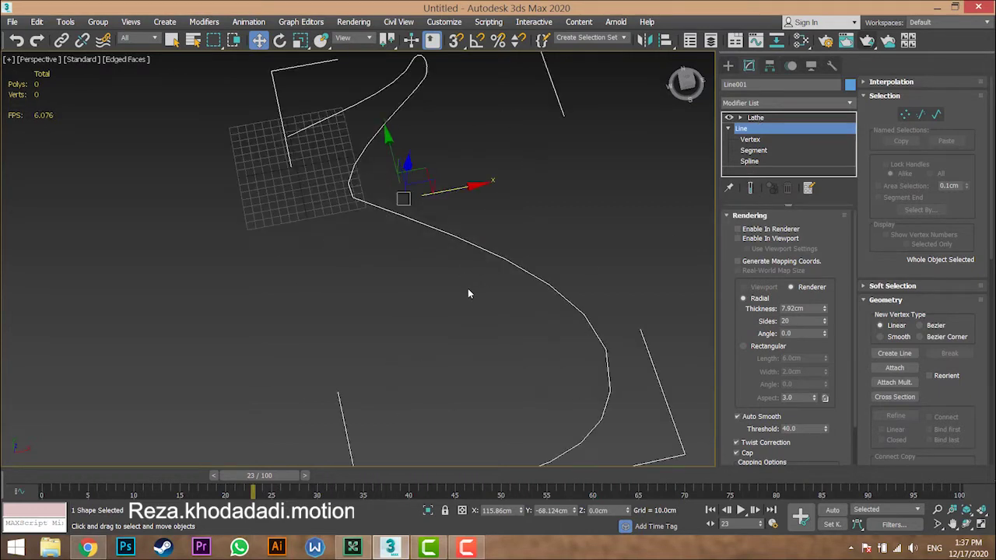
{"action": "scroll", "coordinate": [675, 243], "scroll_direction": "down", "scroll_amount": 2}
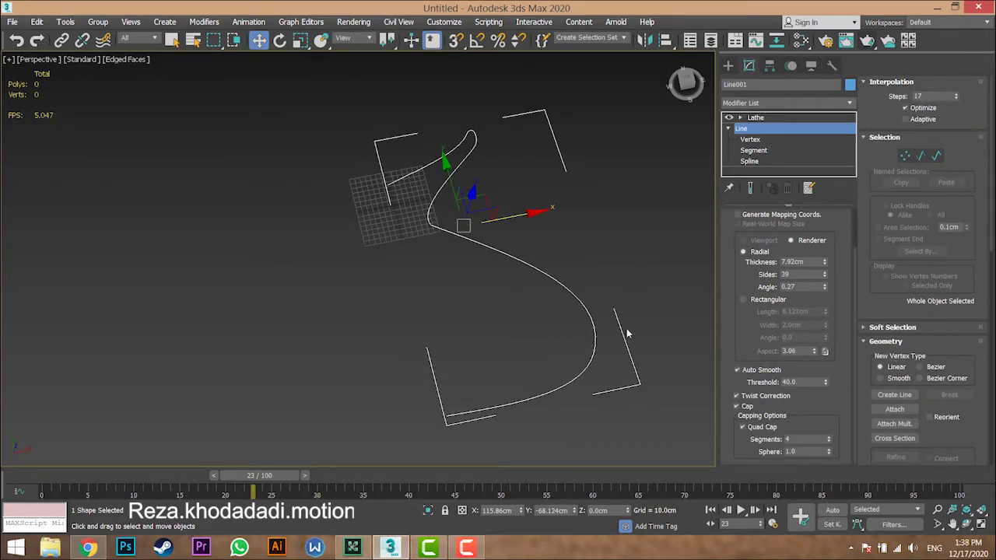
{"action": "scroll", "coordinate": [620, 316], "scroll_direction": "up", "scroll_amount": 4}
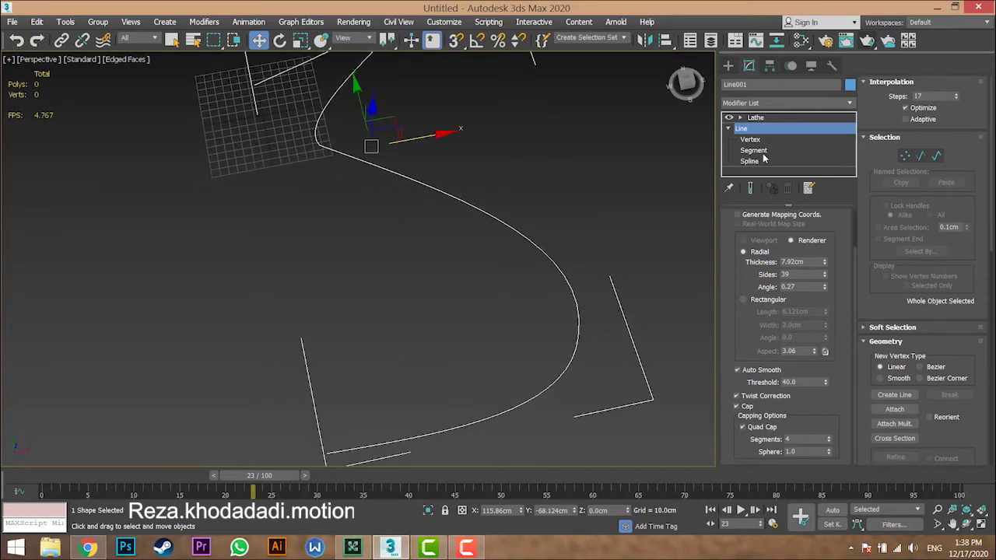
{"action": "key", "text": "1"}
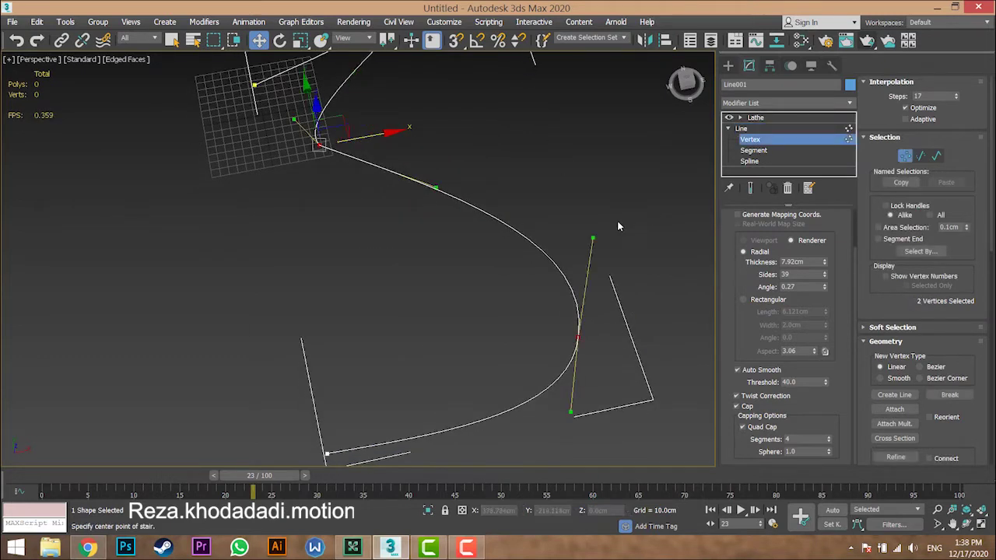
{"action": "left_click", "coordinate": [579, 337]}
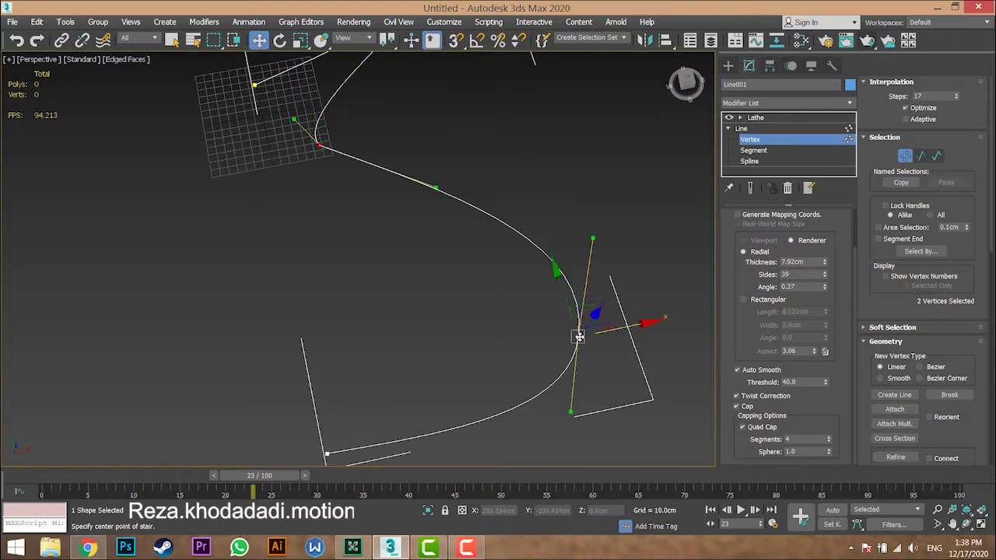
{"action": "left_click", "coordinate": [445, 373]}
{"action": "middle_click_drag", "start_coordinate": [372, 409], "coordinate": [372, 390]}
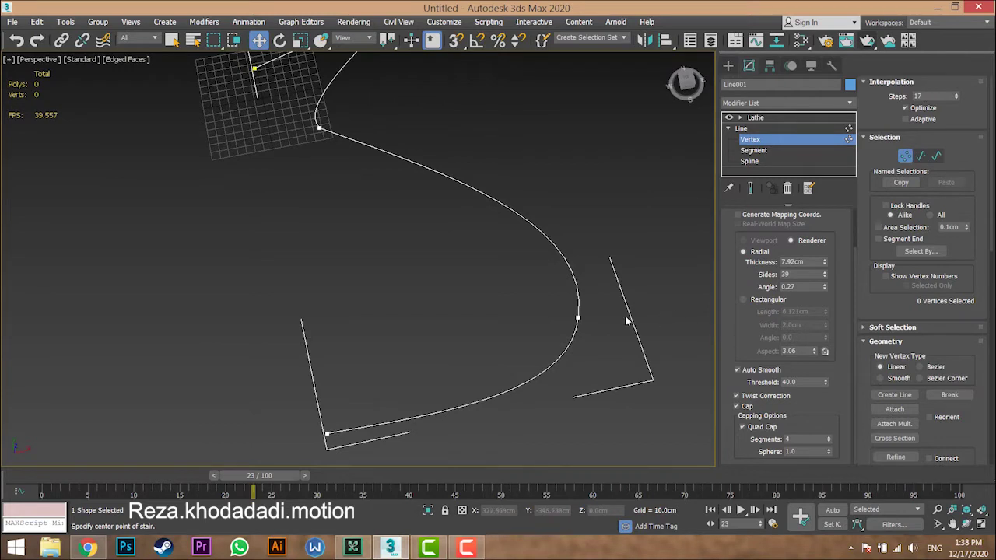
Step: Try lowering the line's interpolation to 3 steps and down to 1 step, checking the profile's curves
{"action": "left_click_drag", "start_coordinate": [959, 97], "coordinate": [959, 97]}
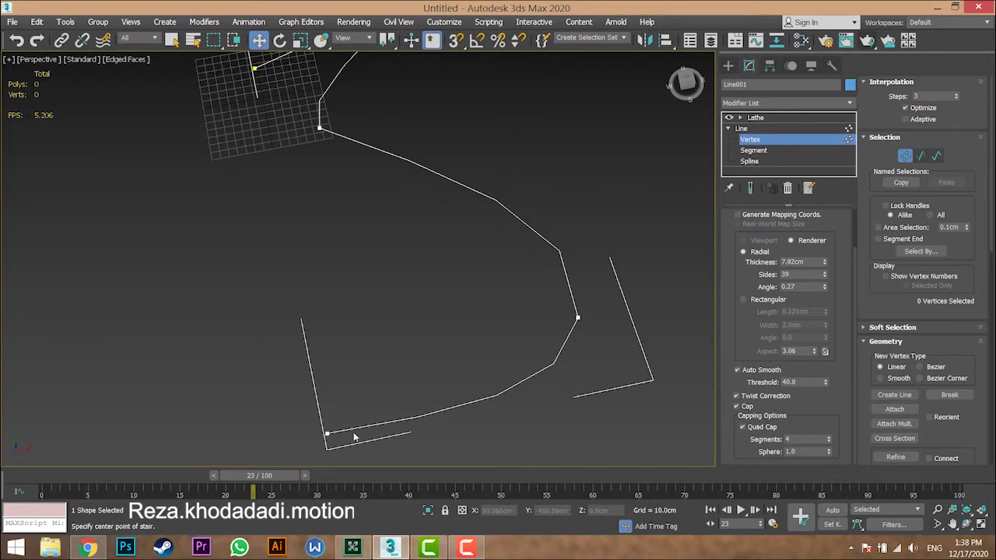
{"action": "middle_click_drag", "start_coordinate": [391, 167], "coordinate": [345, 215]}
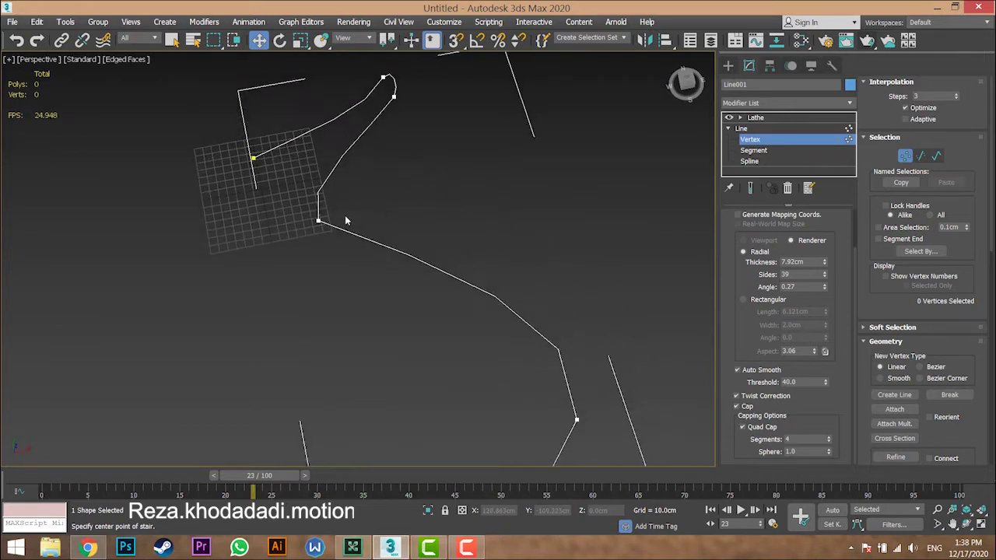
{"action": "left_click", "coordinate": [956, 99]}
{"action": "left_click", "coordinate": [956, 99]}
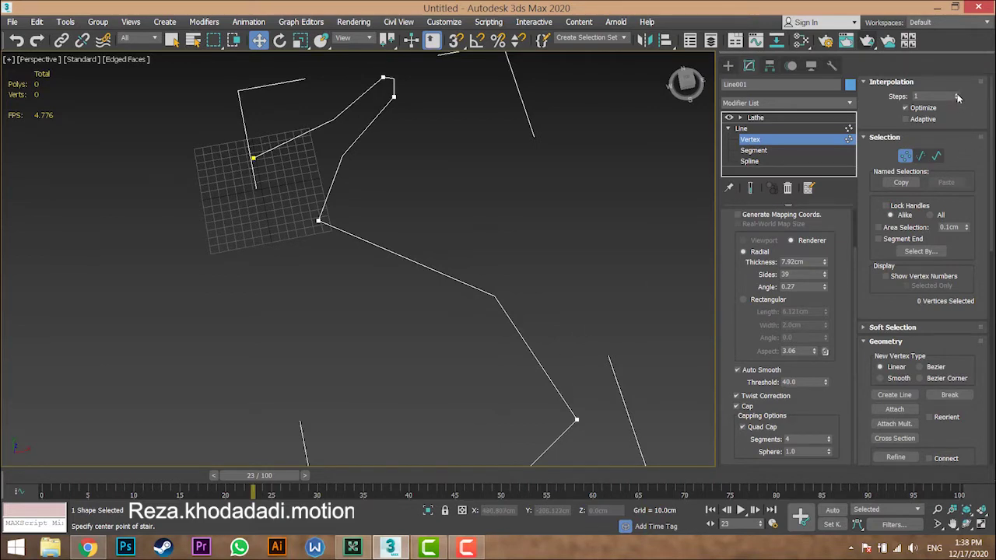
Step: Set the line's interpolation steps to 16 and go back to the Lathe modifier
{"action": "left_click_drag", "start_coordinate": [957, 94], "coordinate": [957, 94]}
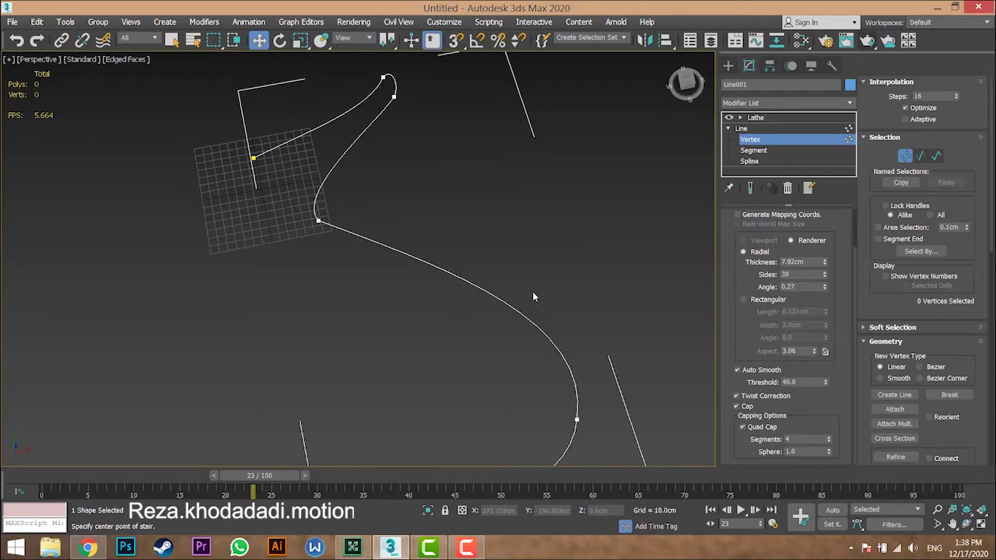
{"action": "middle_click_drag", "start_coordinate": [533, 293], "coordinate": [534, 283]}
{"action": "middle_click_drag", "start_coordinate": [449, 273], "coordinate": [451, 269]}
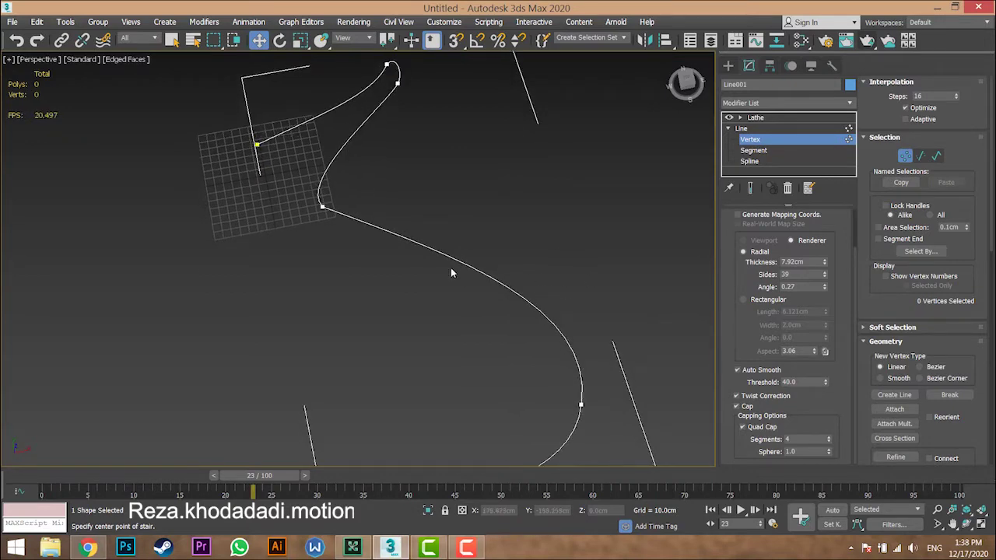
{"action": "left_click", "coordinate": [756, 118]}
Step: Examine the vase's base and outline from below, switching the Lathe modifier off and on to compare with the profile
{"action": "middle_click_drag", "start_coordinate": [537, 186], "coordinate": [560, 194], "text": "alt"}
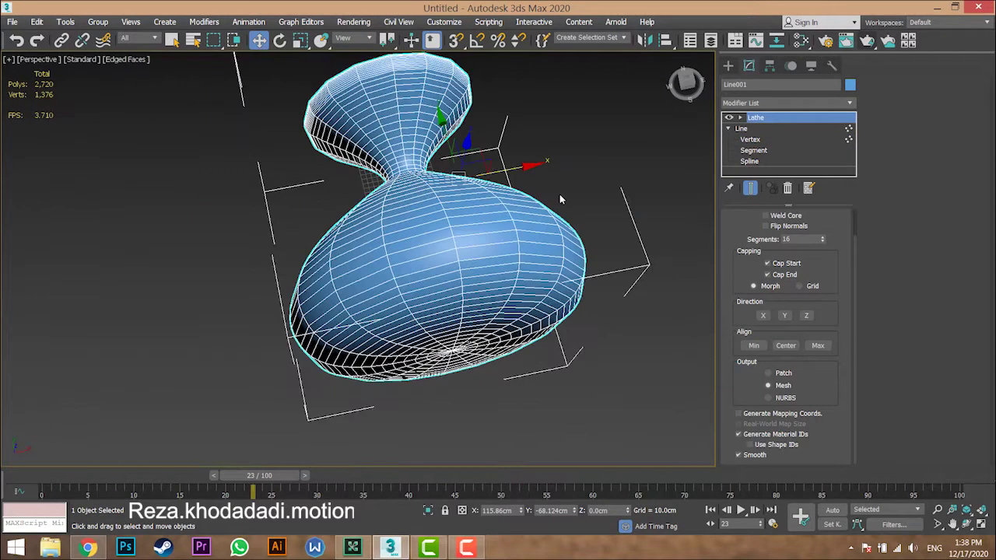
{"action": "left_click", "coordinate": [574, 210]}
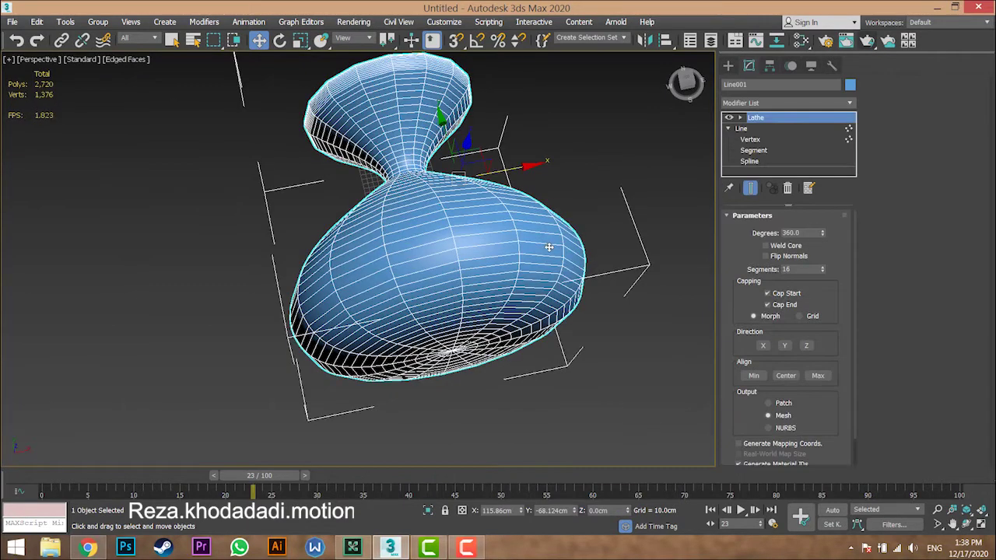
{"action": "middle_click_drag", "start_coordinate": [549, 246], "coordinate": [540, 251], "text": "alt"}
{"action": "middle_click_drag", "start_coordinate": [484, 275], "coordinate": [495, 185], "text": "alt"}
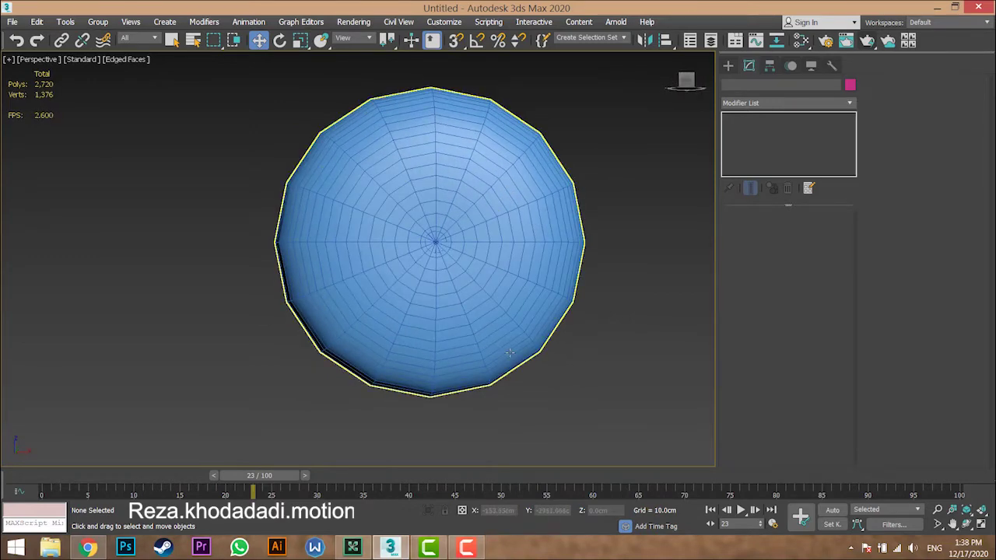
{"action": "left_click", "coordinate": [454, 174]}
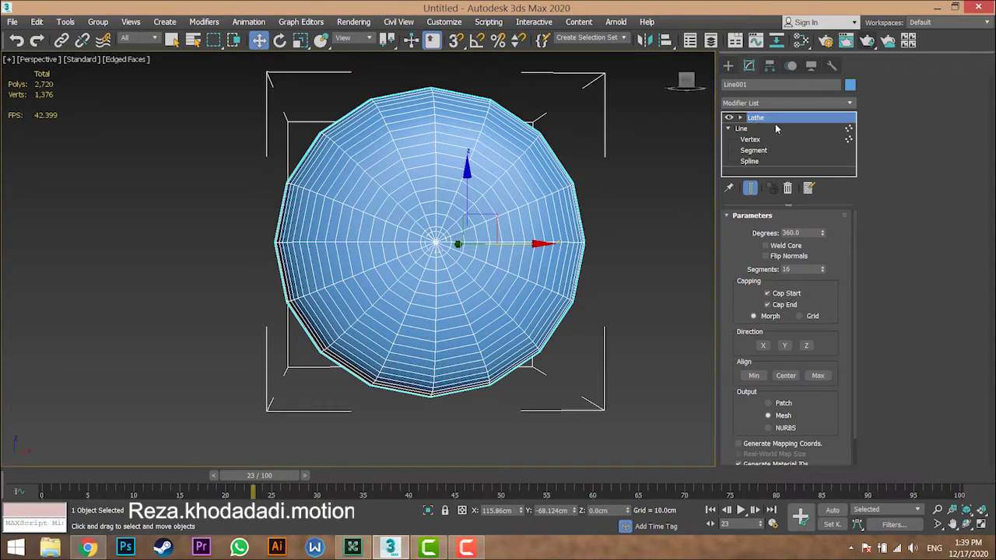
{"action": "left_click", "coordinate": [730, 118]}
{"action": "middle_click_drag", "start_coordinate": [467, 288], "coordinate": [475, 366], "text": "alt"}
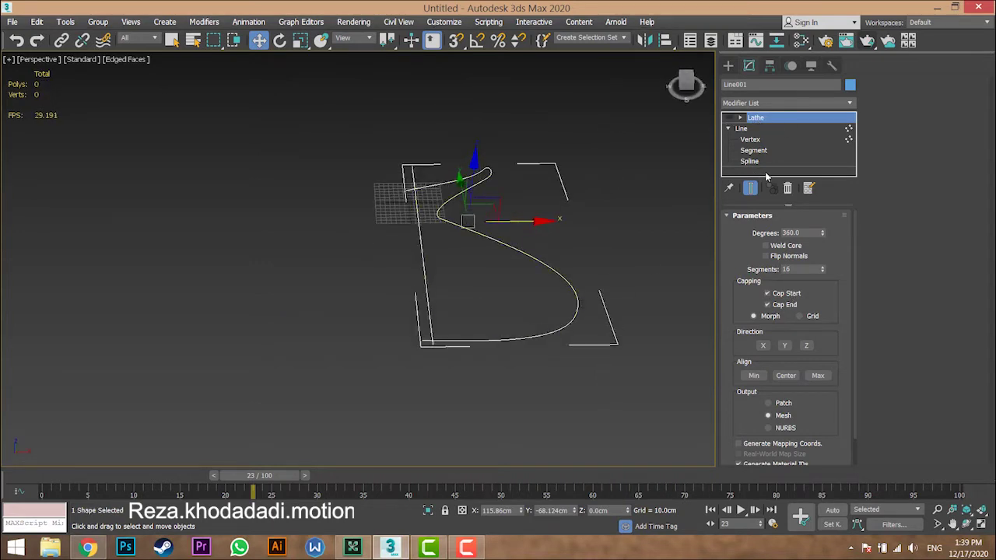
{"action": "left_click", "coordinate": [730, 117]}
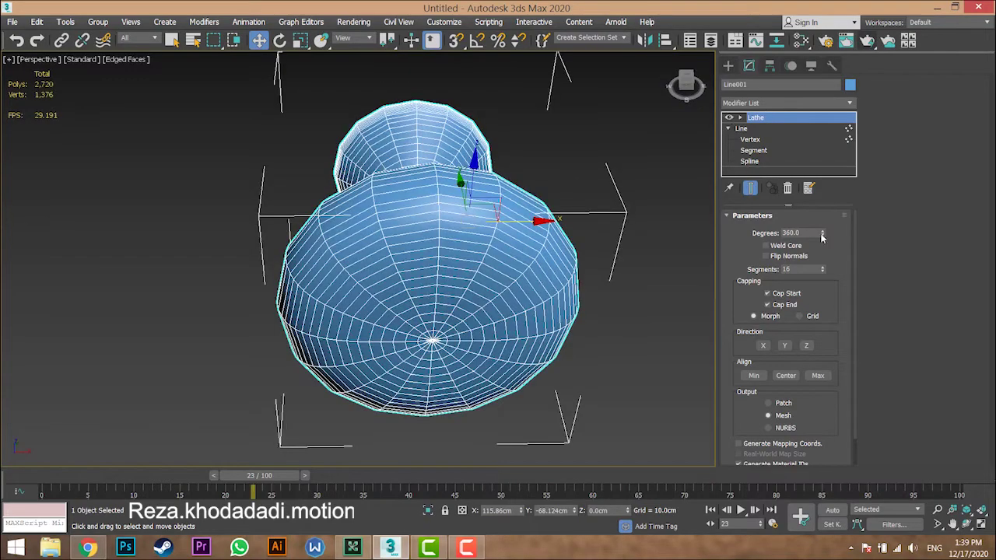
Step: Raise the Lathe modifier's segments to 40 for a rounder vase
{"action": "left_click_drag", "start_coordinate": [821, 271], "coordinate": [821, 234]}
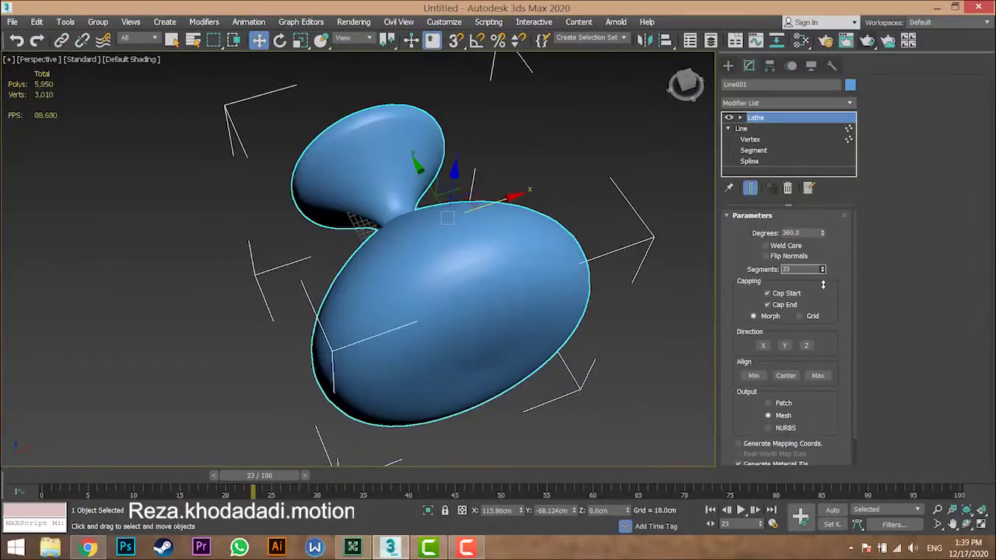
{"action": "left_click_drag", "start_coordinate": [822, 270], "coordinate": [820, 417]}
Step: Try a partial Lathe sweep of 181 degrees to see inside the vase, and restore the full revolution
{"action": "middle_click_drag", "start_coordinate": [421, 251], "coordinate": [592, 241], "text": "alt"}
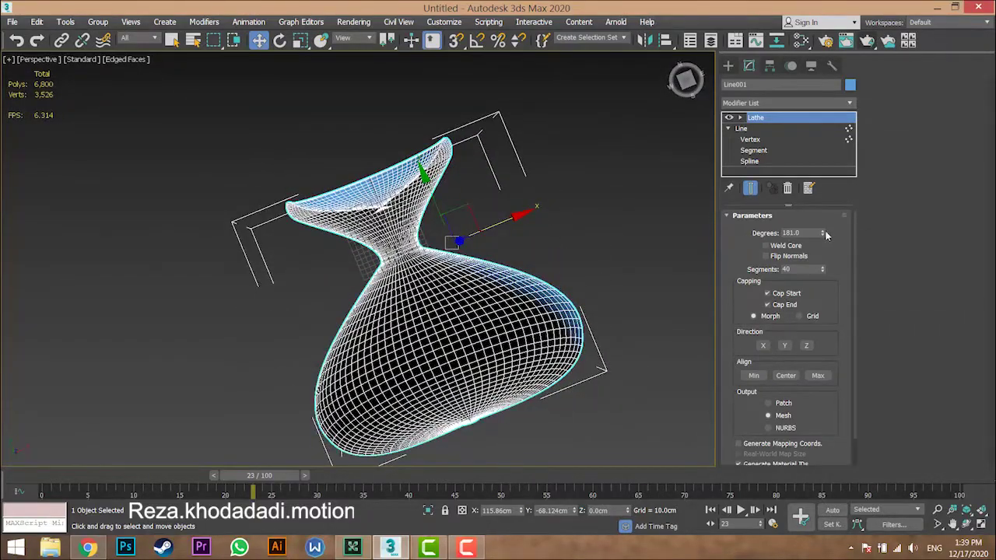
{"action": "mouse_move", "coordinate": [825, 233]}
{"action": "left_mouse_down"}
{"action": "mouse_move", "coordinate": [847, 129]}
{"action": "mouse_move", "coordinate": [820, 138]}
{"action": "mouse_move", "coordinate": [847, 129]}
{"action": "mouse_move", "coordinate": [825, 234]}
{"action": "left_mouse_up"}
{"action": "scroll", "coordinate": [743, 261], "scroll_direction": "down", "scroll_amount": 1}
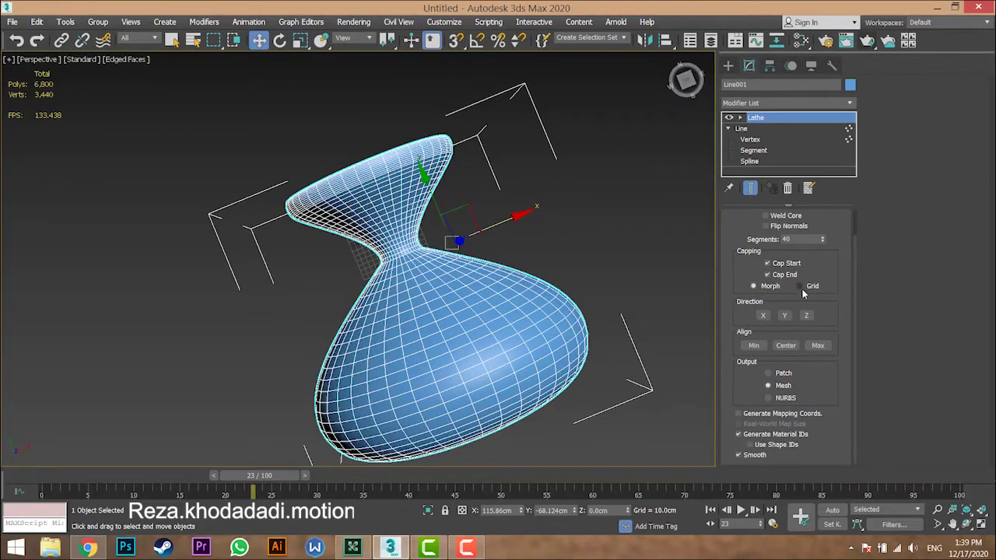
Step: Turn off the Lathe modifier's start and end caps and check the vase's base
{"action": "left_click", "coordinate": [789, 267]}
{"action": "middle_click_drag", "start_coordinate": [515, 359], "coordinate": [567, 389], "text": "alt"}
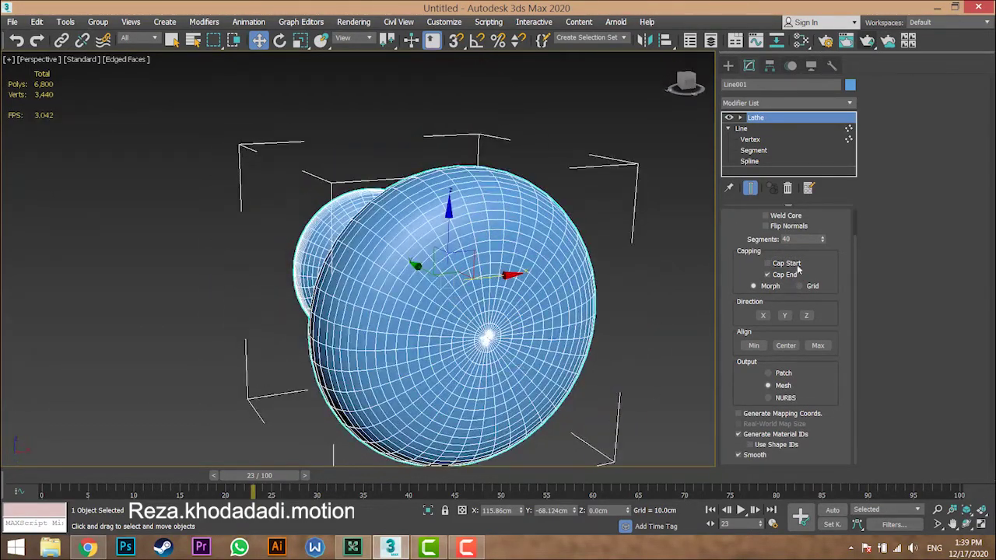
{"action": "left_click", "coordinate": [768, 274]}
{"action": "left_click", "coordinate": [806, 316]}
{"action": "middle_click_drag", "start_coordinate": [685, 342], "coordinate": [521, 355], "text": "alt"}
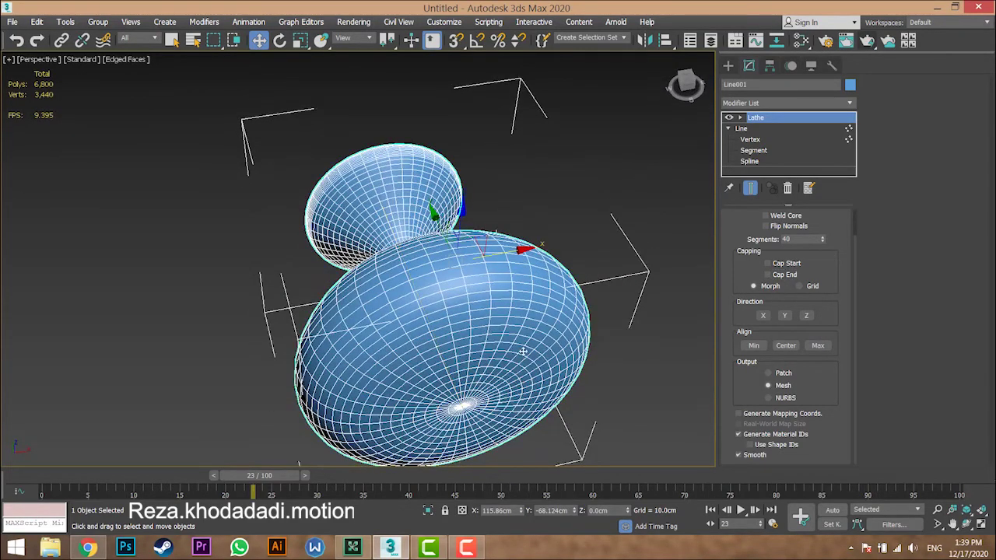
Step: Switch the Lathe modifier off to examine the line profile in the Top view, and switch it back on in the Perspective view
{"action": "middle_click_drag", "start_coordinate": [451, 283], "coordinate": [451, 302]}
{"action": "key", "text": "alt+w"}
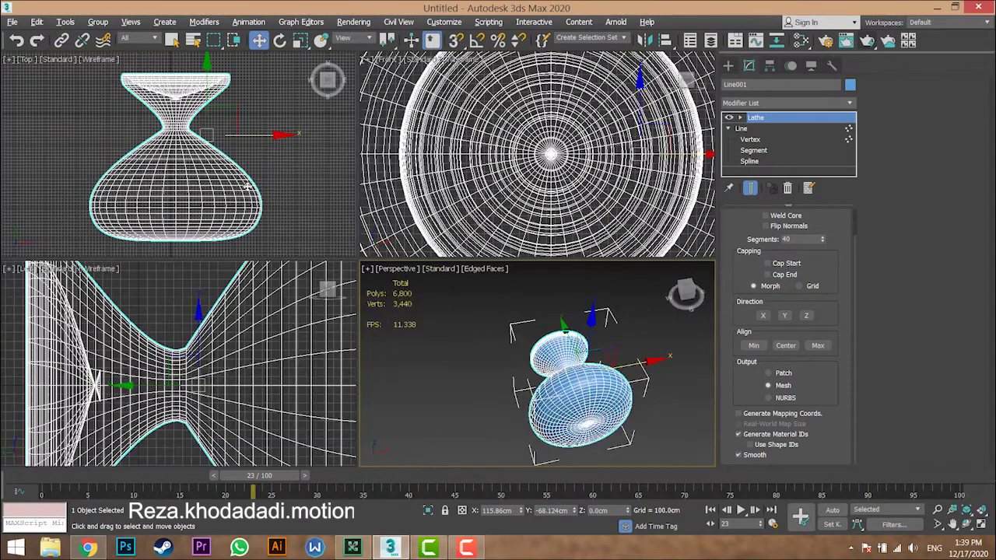
{"action": "middle_click", "coordinate": [246, 186]}
{"action": "key", "text": "alt+w"}
{"action": "scroll", "coordinate": [423, 189], "scroll_direction": "down", "scroll_amount": 3}
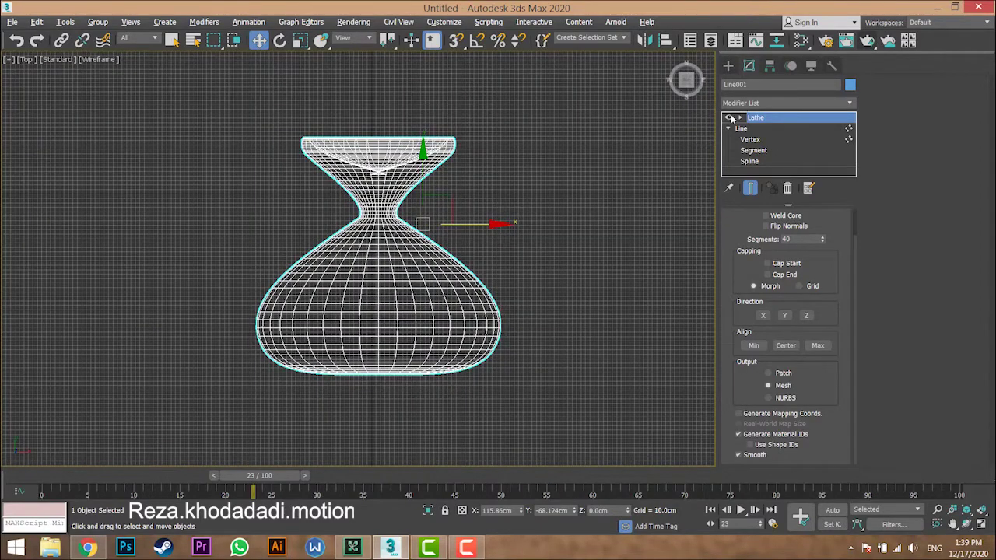
{"action": "left_click", "coordinate": [730, 118]}
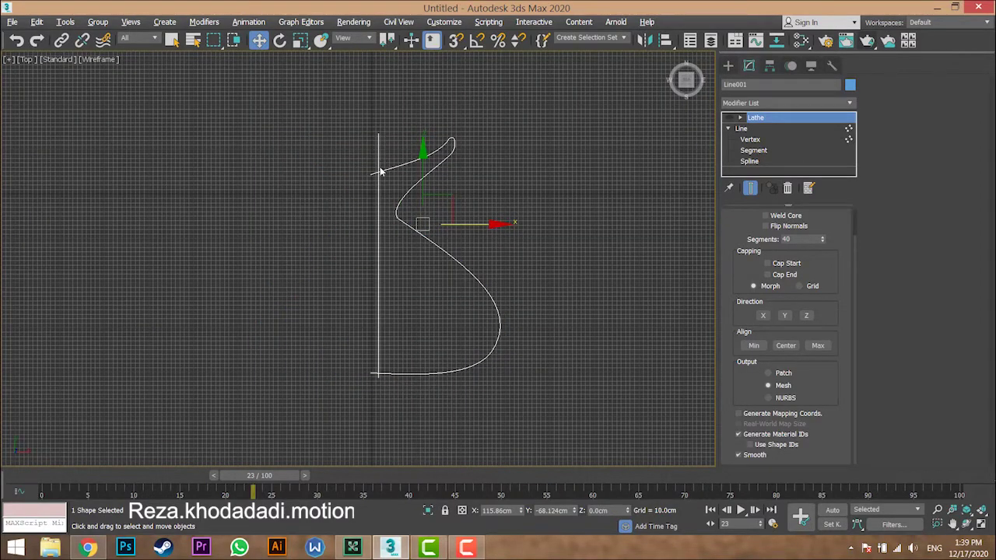
{"action": "middle_click_drag", "start_coordinate": [363, 272], "coordinate": [363, 275]}
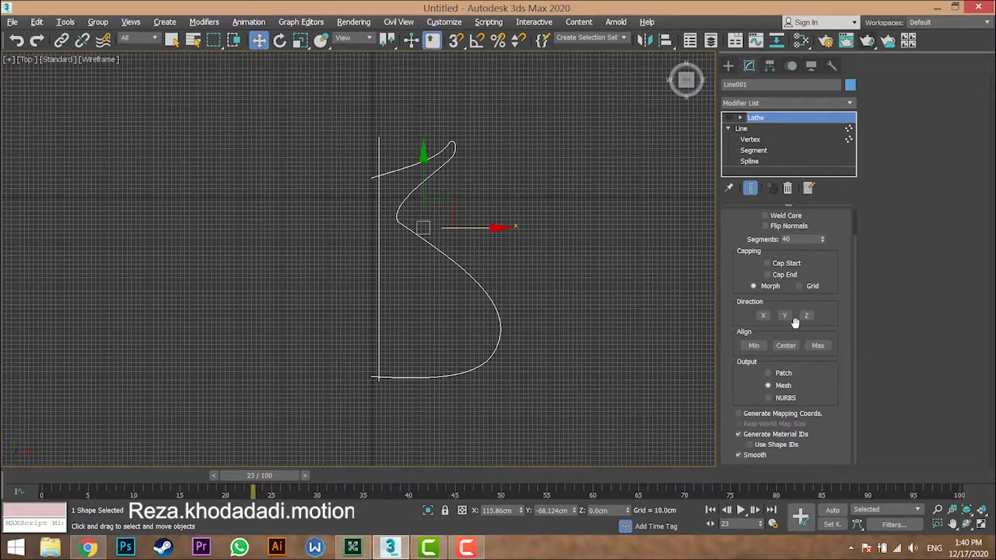
{"action": "key", "text": "alt+w"}
{"action": "right_click", "coordinate": [590, 332]}
{"action": "key", "text": "alt+w"}
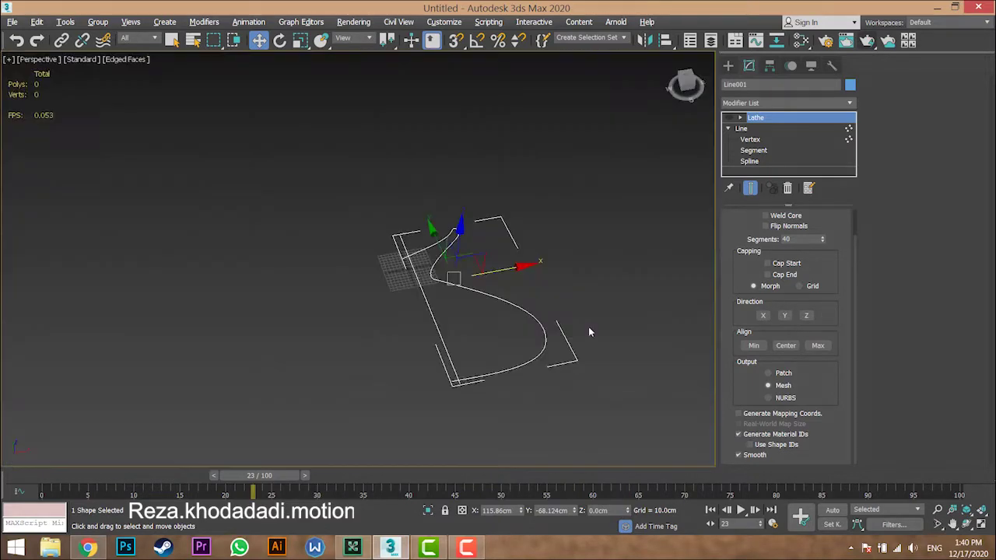
{"action": "left_click", "coordinate": [730, 117]}
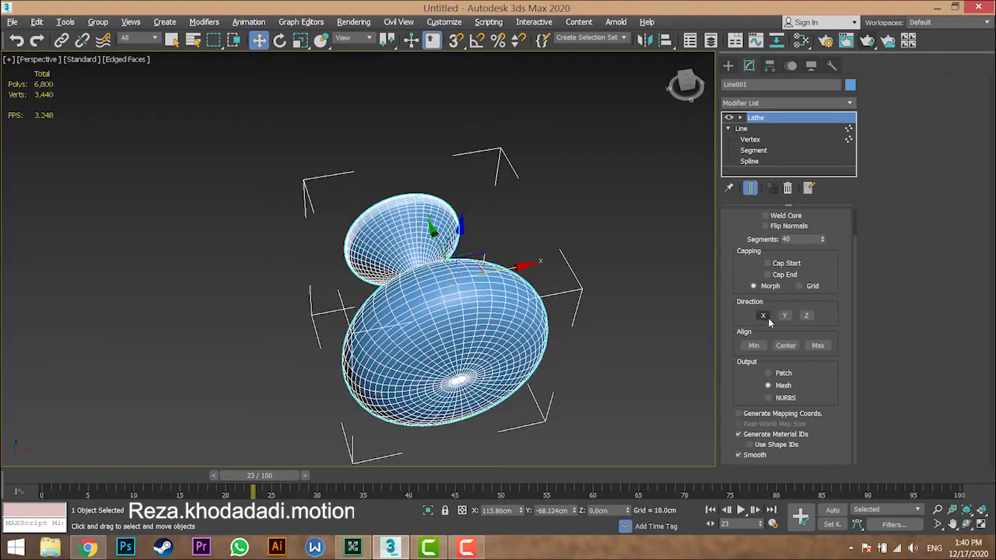
Step: Try the Lathe direction X and move the Lathe axis along Y to -701.579 cm
{"action": "left_click", "coordinate": [763, 316]}
{"action": "middle_click_drag", "start_coordinate": [564, 325], "coordinate": [490, 311], "text": "alt"}
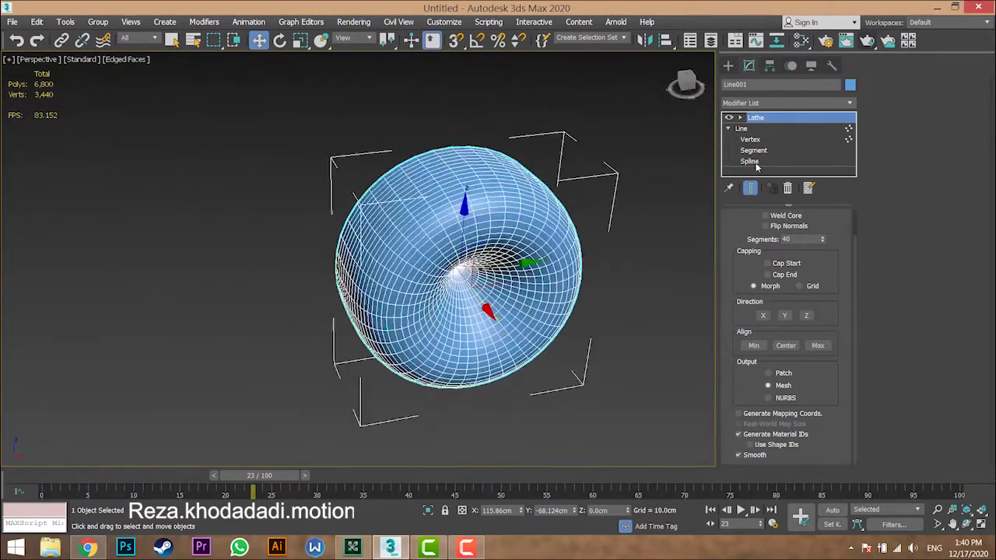
{"action": "left_click", "coordinate": [764, 120]}
{"action": "middle_click_drag", "start_coordinate": [483, 266], "coordinate": [412, 218], "text": "alt"}
{"action": "scroll", "coordinate": [306, 307], "scroll_direction": "up", "scroll_amount": 3}
{"action": "scroll", "coordinate": [362, 354], "scroll_direction": "down", "scroll_amount": 5}
{"action": "scroll", "coordinate": [828, 227], "scroll_direction": "up", "scroll_amount": 2}
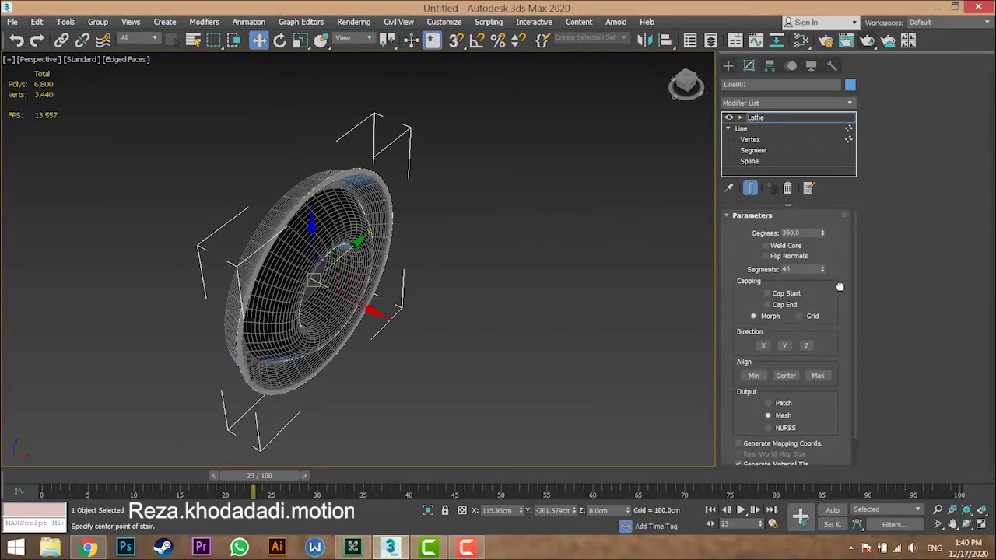
Step: Reduce the Lathe sweep to 12 degrees to see how the profile starts revolving
{"action": "left_click_drag", "start_coordinate": [824, 251], "coordinate": [848, 64]}
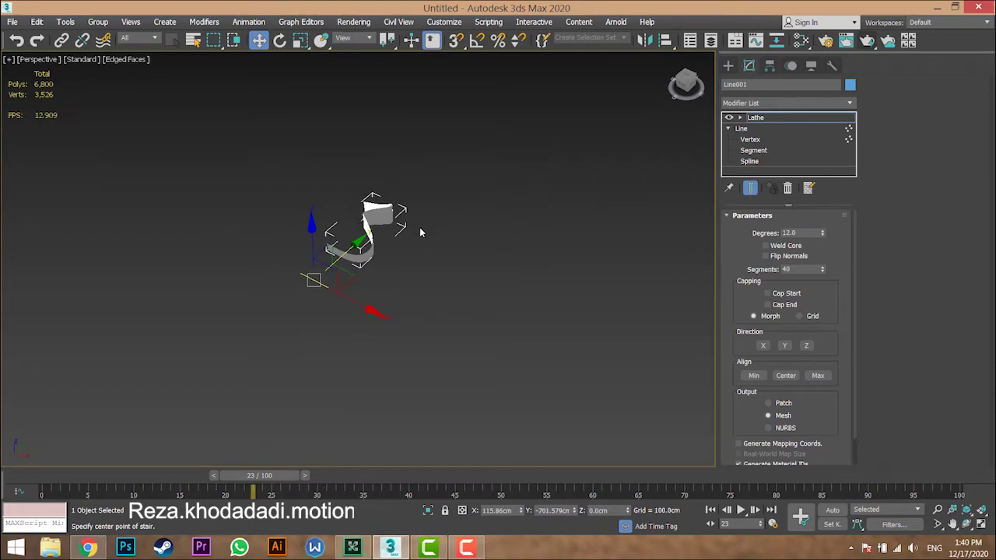
{"action": "middle_click_drag", "start_coordinate": [422, 232], "coordinate": [382, 272], "text": "alt"}
{"action": "scroll", "coordinate": [344, 251], "scroll_direction": "up", "scroll_amount": 4}
{"action": "middle_click_drag", "start_coordinate": [356, 236], "coordinate": [374, 228]}
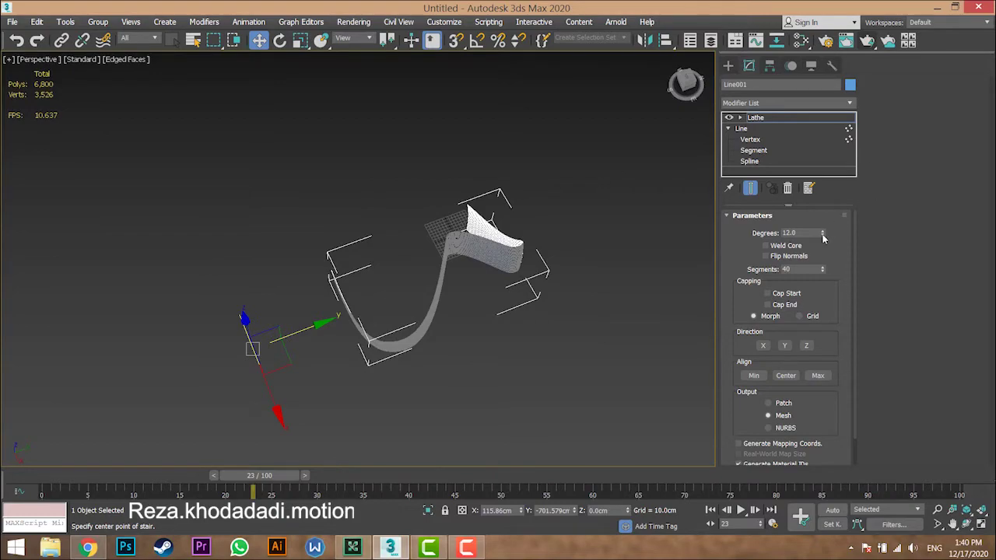
{"action": "left_click_drag", "start_coordinate": [823, 235], "coordinate": [772, 233]}
Step: Switch the Lathe direction to Z, try a 114.5-degree sweep, and undo the sweep change
{"action": "left_click", "coordinate": [807, 347]}
{"action": "middle_click_drag", "start_coordinate": [546, 334], "coordinate": [498, 274], "text": "alt"}
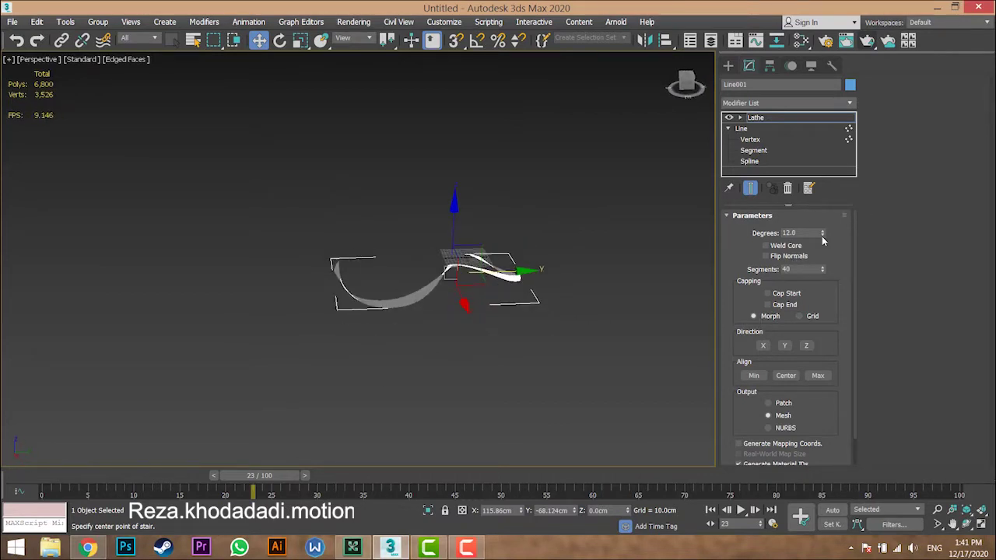
{"action": "left_click_drag", "start_coordinate": [822, 233], "coordinate": [786, 126]}
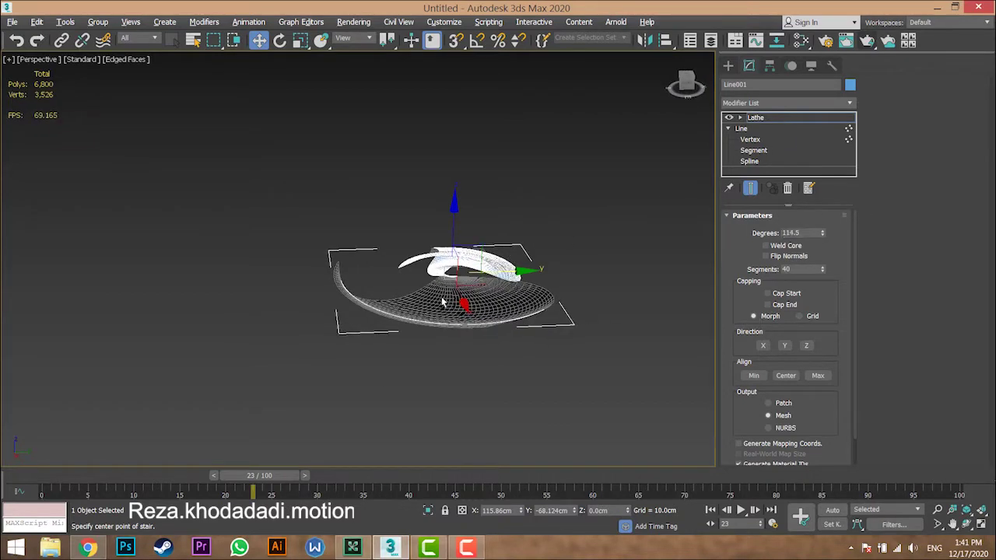
{"action": "middle_click_drag", "start_coordinate": [443, 302], "coordinate": [413, 267], "text": "alt"}
{"action": "key", "text": "ctrl+z"}
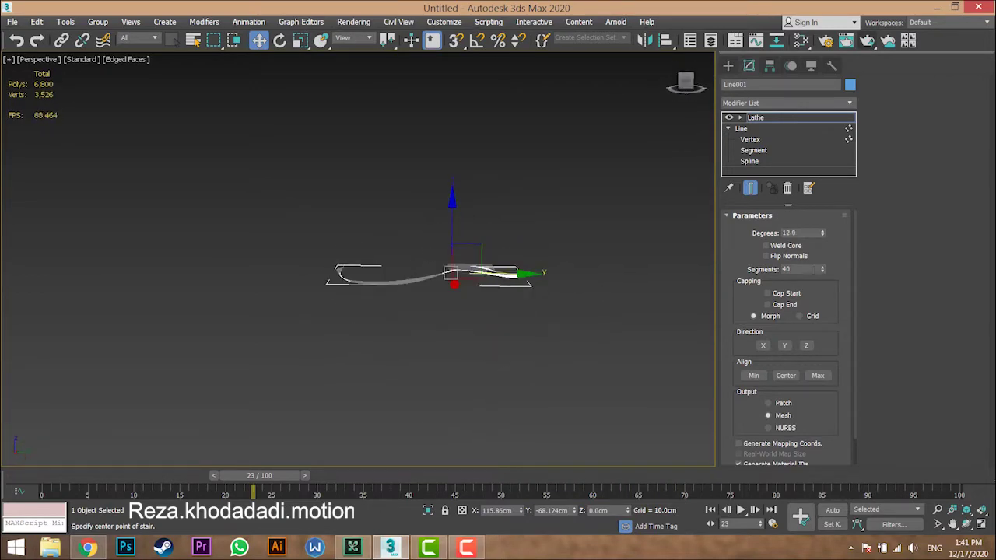
{"action": "left_click_drag", "start_coordinate": [825, 234], "coordinate": [823, 204]}
{"action": "right_click", "coordinate": [824, 203]}
Step: Examine the narrow Z-direction Lathe sweep in the Top and Perspective views
{"action": "middle_click_drag", "start_coordinate": [368, 345], "coordinate": [383, 398], "text": "alt"}
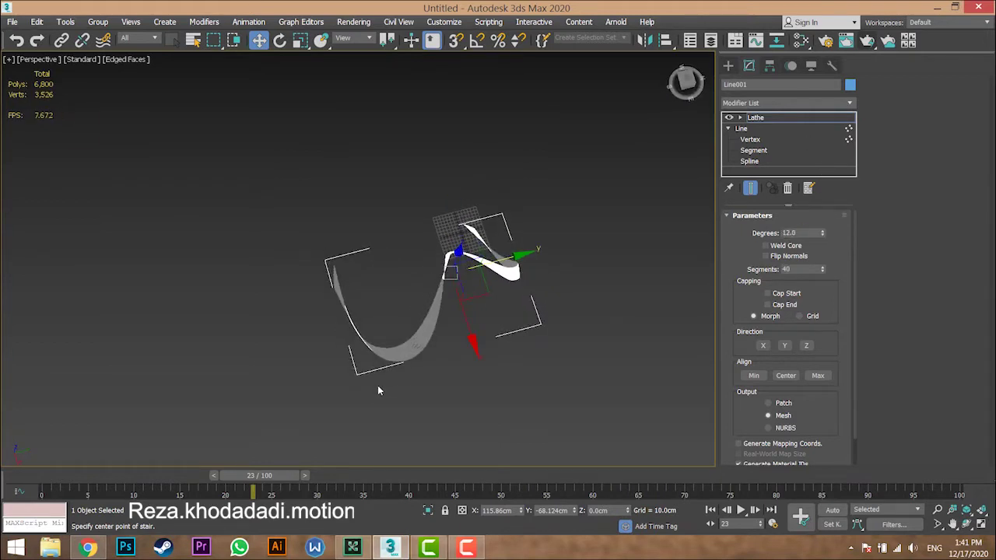
{"action": "middle_click_drag", "start_coordinate": [465, 311], "coordinate": [483, 346], "text": "alt"}
{"action": "key", "text": "alt+w"}
{"action": "middle_click", "coordinate": [231, 227]}
{"action": "key", "text": "alt+w"}
{"action": "middle_click_drag", "start_coordinate": [327, 187], "coordinate": [319, 190]}
{"action": "scroll", "coordinate": [319, 189], "scroll_direction": "down", "scroll_amount": 2}
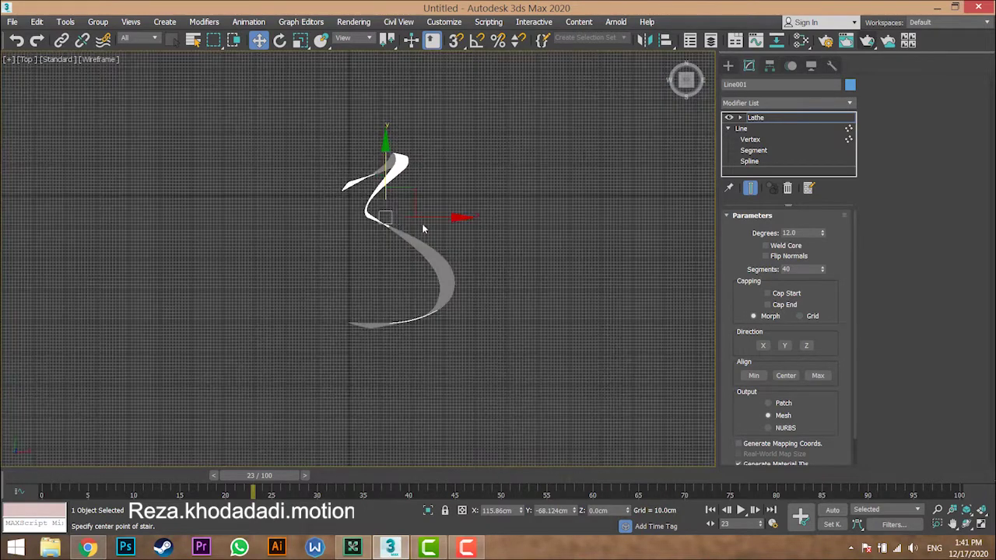
{"action": "middle_click_drag", "start_coordinate": [421, 224], "coordinate": [394, 238]}
{"action": "key", "text": "alt+w"}
{"action": "middle_click", "coordinate": [500, 360]}
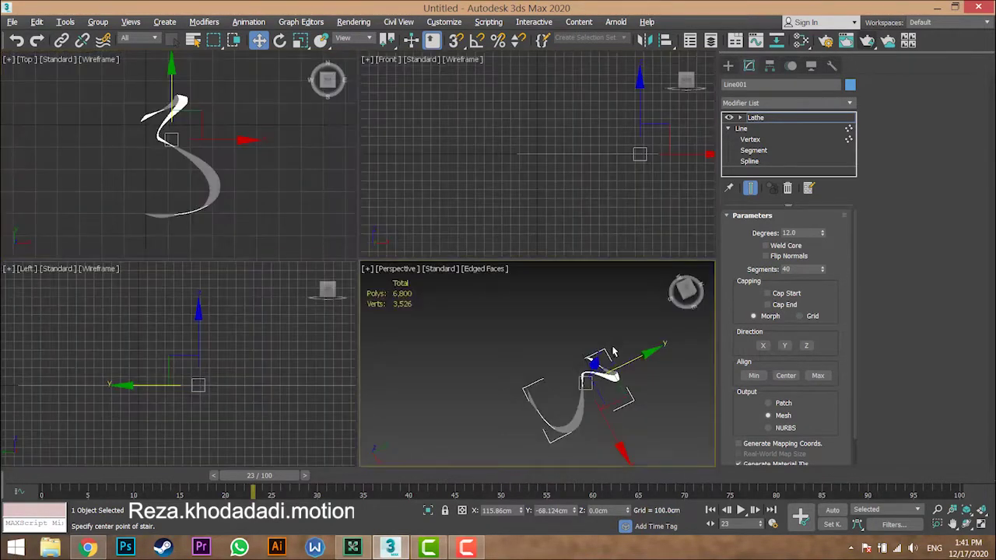
{"action": "key", "text": "alt+w"}
{"action": "middle_click_drag", "start_coordinate": [500, 360], "coordinate": [478, 324], "text": "alt"}
Step: Preview a changing Z-direction sweep angle in the Top view and restore it to 12 degrees
{"action": "key", "text": "alt+w"}
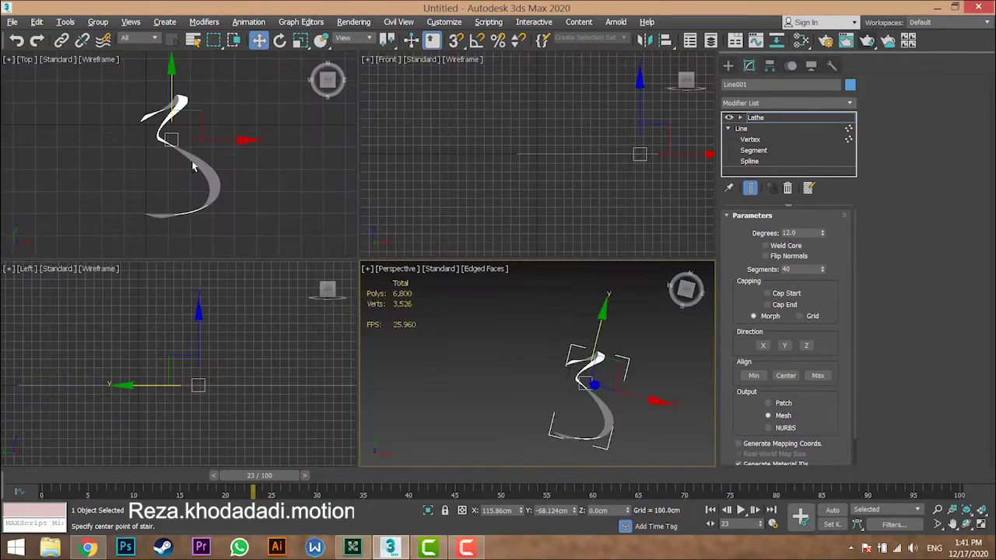
{"action": "middle_click", "coordinate": [239, 175]}
{"action": "key", "text": "alt+w"}
{"action": "middle_click_drag", "start_coordinate": [245, 176], "coordinate": [246, 182]}
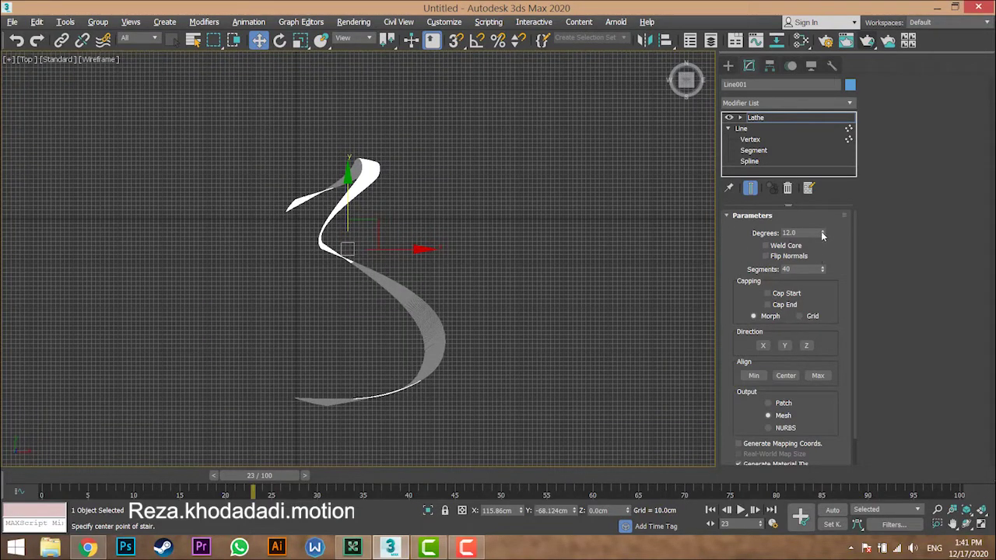
{"action": "left_click_drag", "start_coordinate": [822, 233], "coordinate": [730, 291]}
{"action": "key", "text": "alt+w"}
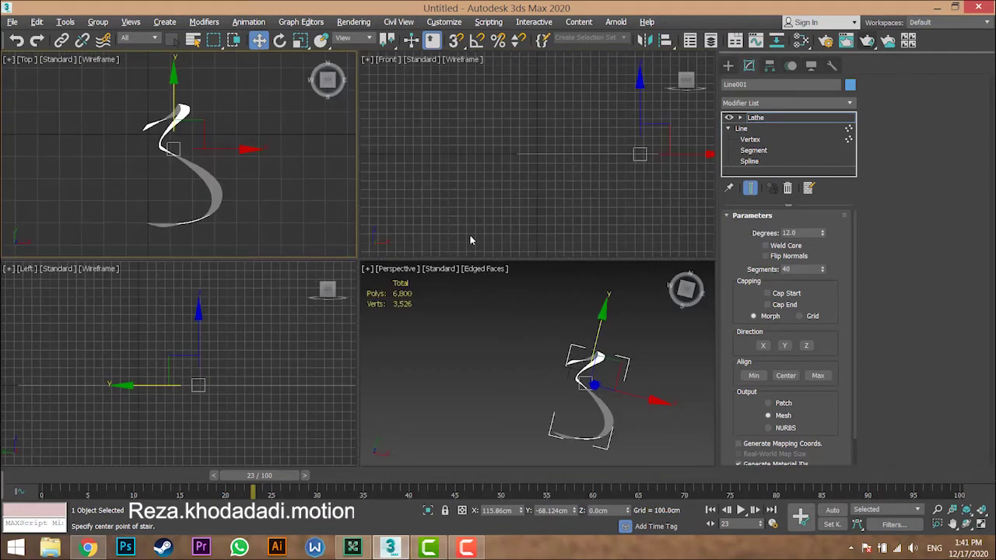
Step: Set the Lathe direction to Y and view the narrow sweep in the Perspective view
{"action": "middle_click_drag", "start_coordinate": [587, 187], "coordinate": [540, 192]}
{"action": "middle_click", "coordinate": [435, 323]}
{"action": "key", "text": "alt+w"}
{"action": "middle_click_drag", "start_coordinate": [436, 328], "coordinate": [483, 309], "text": "alt"}
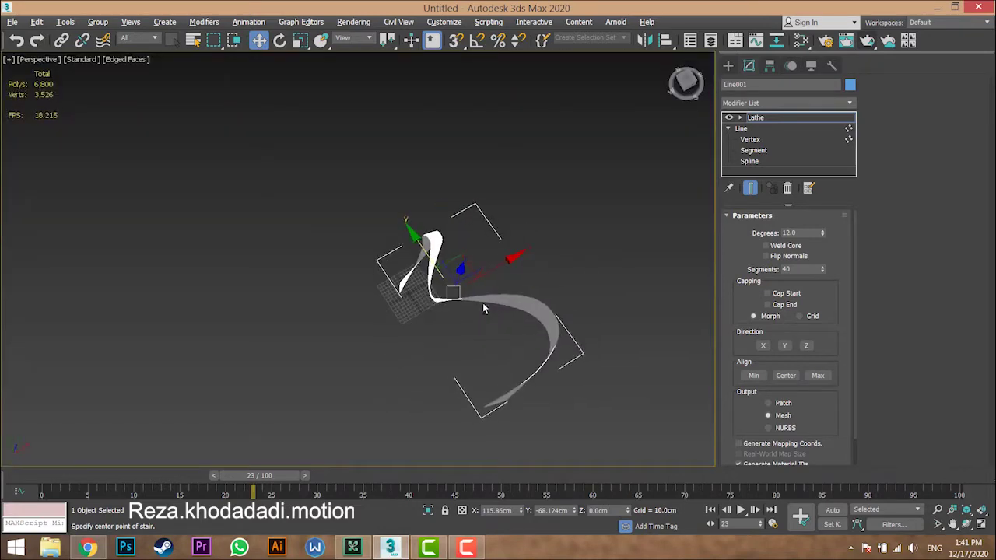
{"action": "left_click", "coordinate": [785, 346]}
{"action": "mouse_move", "coordinate": [541, 319]}
{"action": "middle_mouse_down", "text": "alt"}
{"action": "mouse_move", "coordinate": [464, 300]}
{"action": "mouse_move", "coordinate": [550, 312]}
{"action": "middle_mouse_up", "text": "alt"}
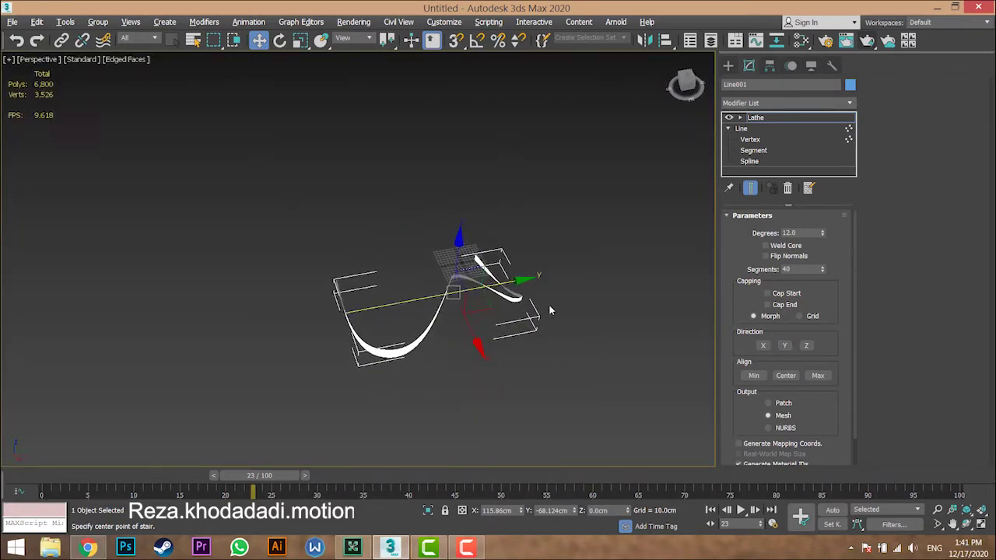
Step: Widen the Lathe sweep to 170.5 degrees and move the Lathe axis along X to -23.74 cm
{"action": "left_click_drag", "start_coordinate": [823, 234], "coordinate": [786, 115]}
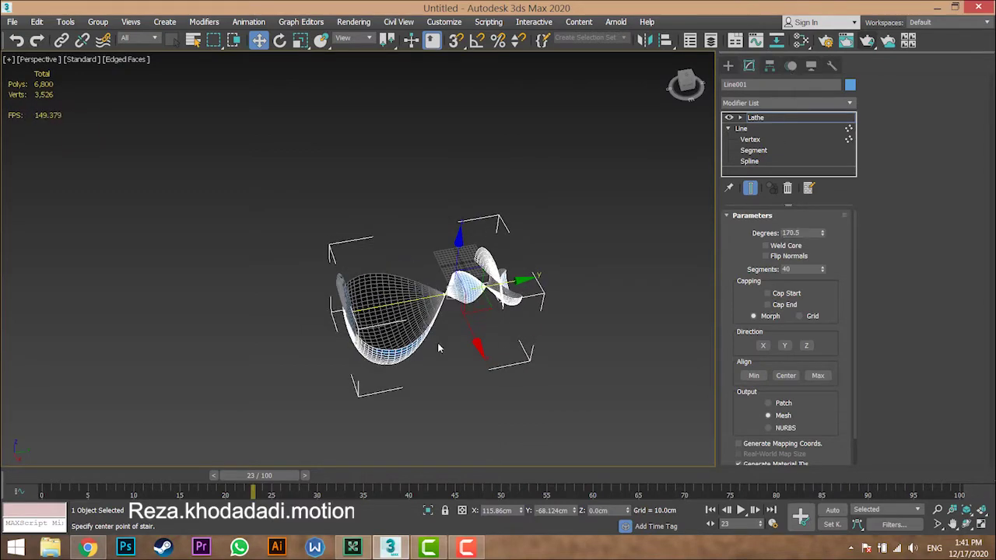
{"action": "left_click_drag", "start_coordinate": [470, 334], "coordinate": [457, 308]}
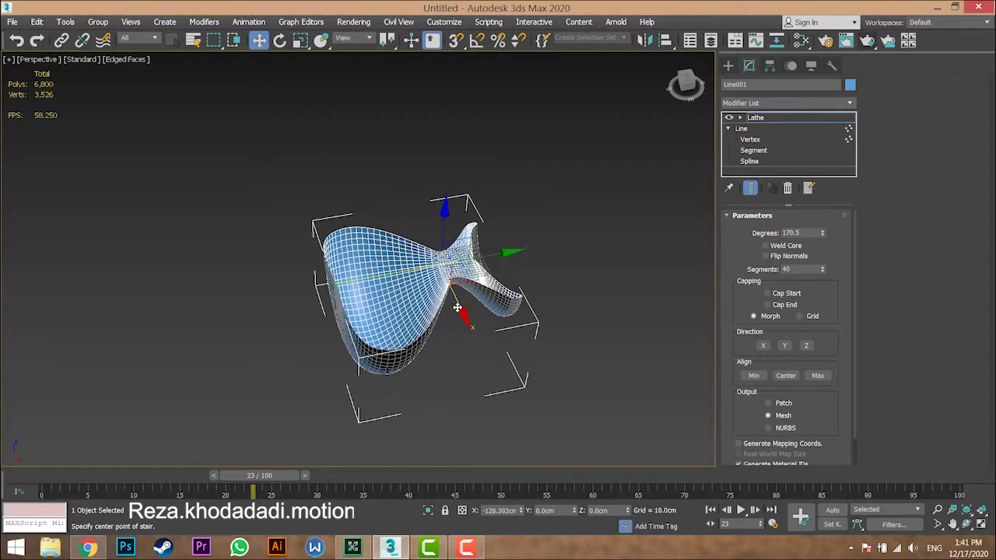
{"action": "middle_click_drag", "start_coordinate": [462, 326], "coordinate": [473, 343], "text": "alt"}
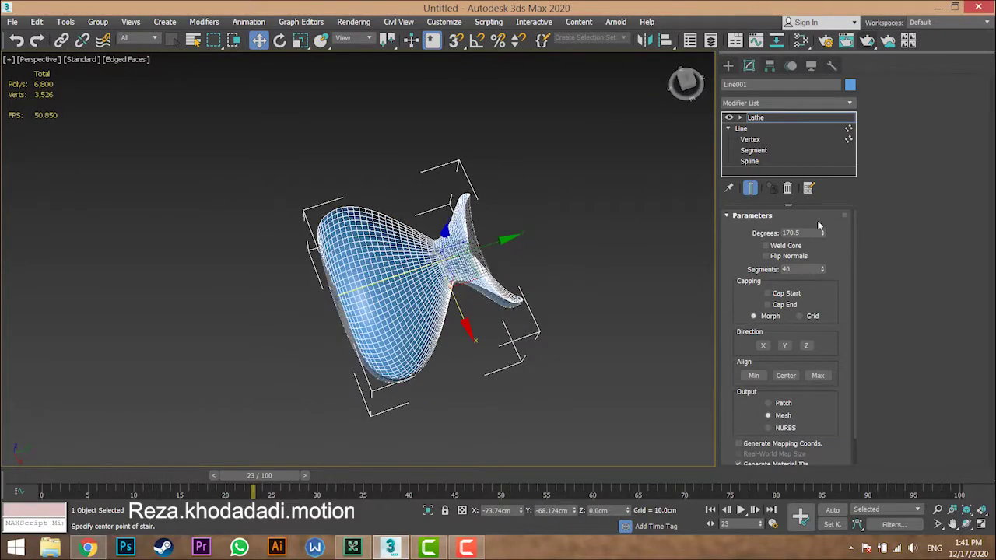
Step: Set the Lathe sweep to 210.5 degrees and inspect the open vase from its base
{"action": "left_click_drag", "start_coordinate": [824, 234], "coordinate": [822, 197]}
{"action": "middle_click_drag", "start_coordinate": [545, 312], "coordinate": [425, 306], "text": "alt"}
{"action": "scroll", "coordinate": [425, 309], "scroll_direction": "up", "scroll_amount": 3}
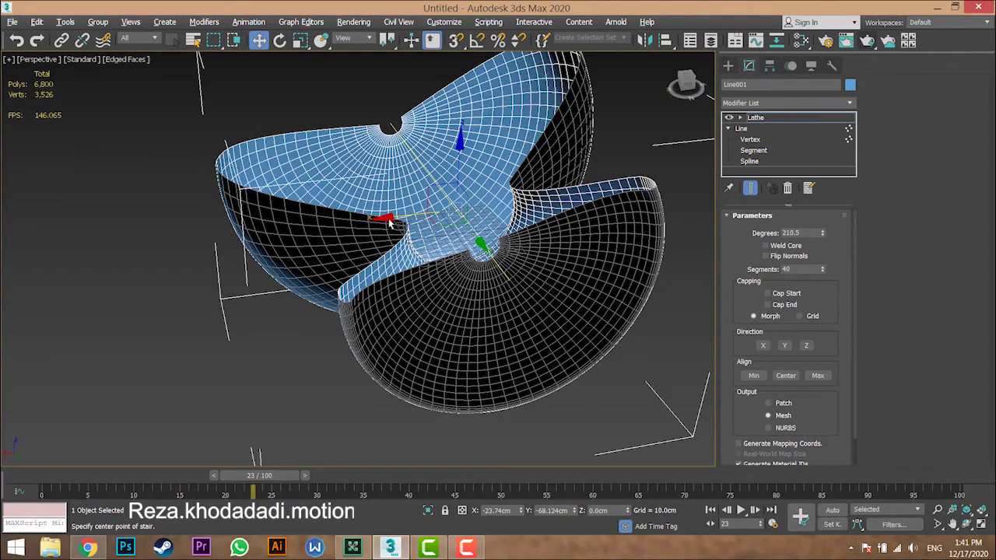
{"action": "middle_click_drag", "start_coordinate": [389, 223], "coordinate": [422, 211], "text": "alt"}
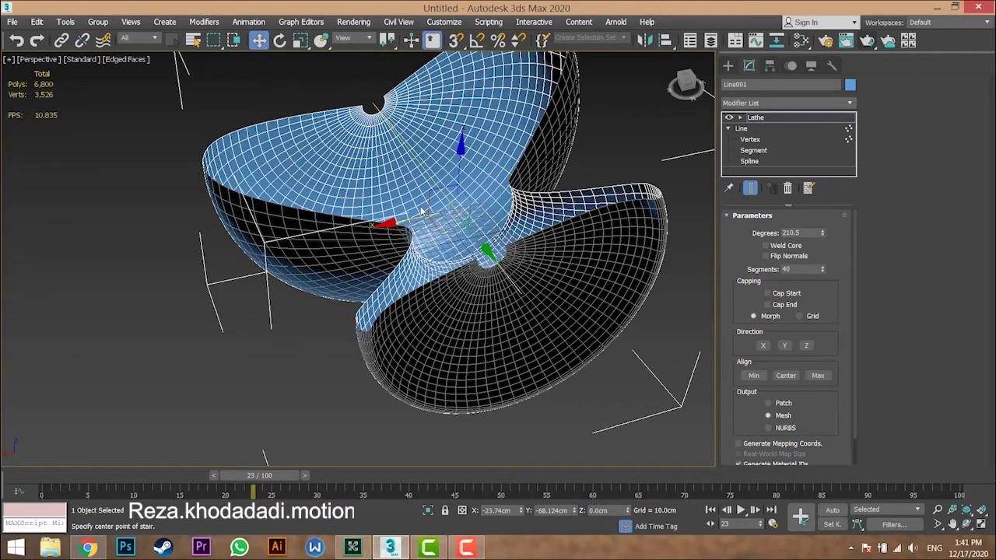
{"action": "scroll", "coordinate": [544, 257], "scroll_direction": "down", "scroll_amount": 4}
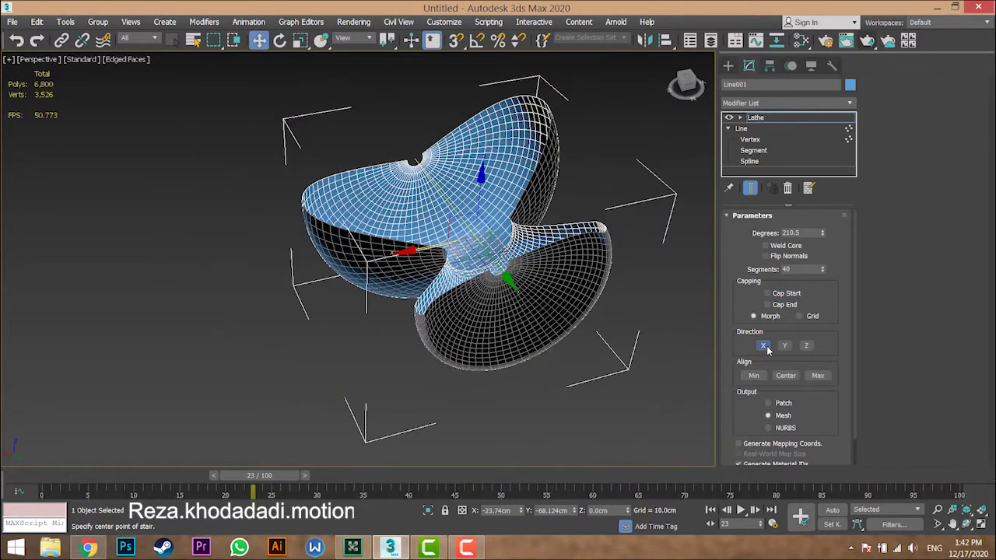
Step: Set the Lathe direction to X and move the modifier's Axis sub-object along X and Y to reshape the revolved surface
{"action": "left_click", "coordinate": [764, 346]}
{"action": "left_click", "coordinate": [741, 118]}
{"action": "left_click", "coordinate": [758, 128]}
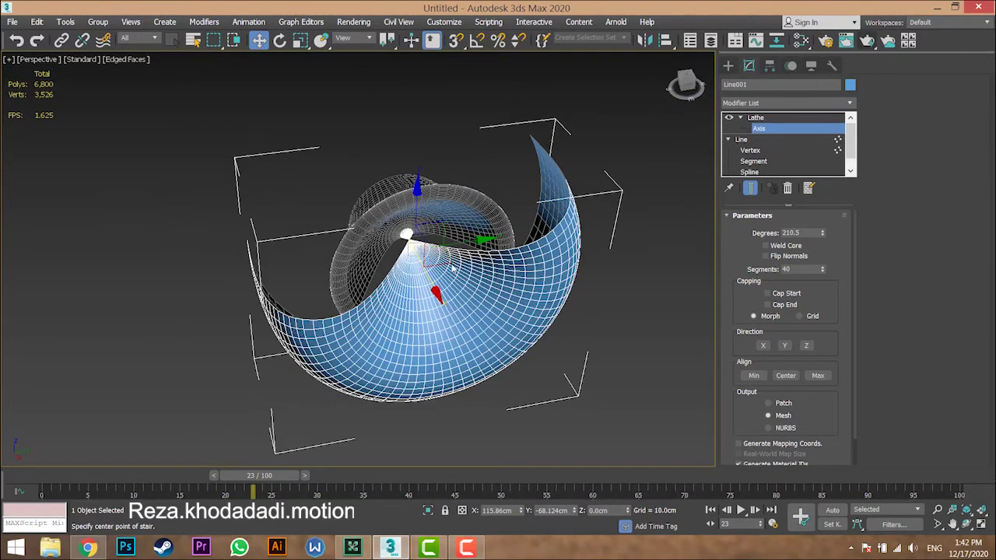
{"action": "scroll", "coordinate": [254, 274], "scroll_direction": "up", "scroll_amount": 6}
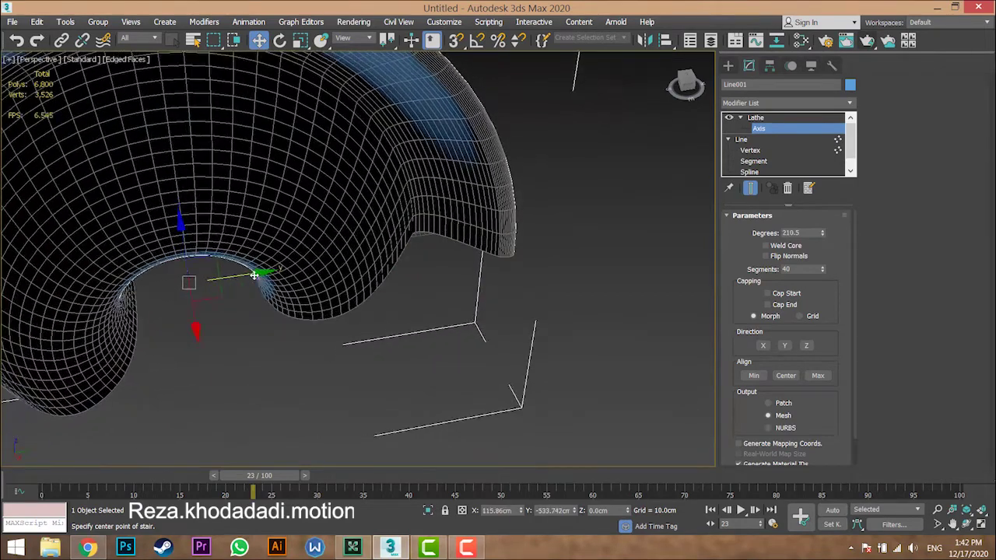
{"action": "scroll", "coordinate": [254, 274], "scroll_direction": "down", "scroll_amount": 5}
{"action": "middle_click_drag", "start_coordinate": [254, 274], "coordinate": [467, 257], "text": "alt"}
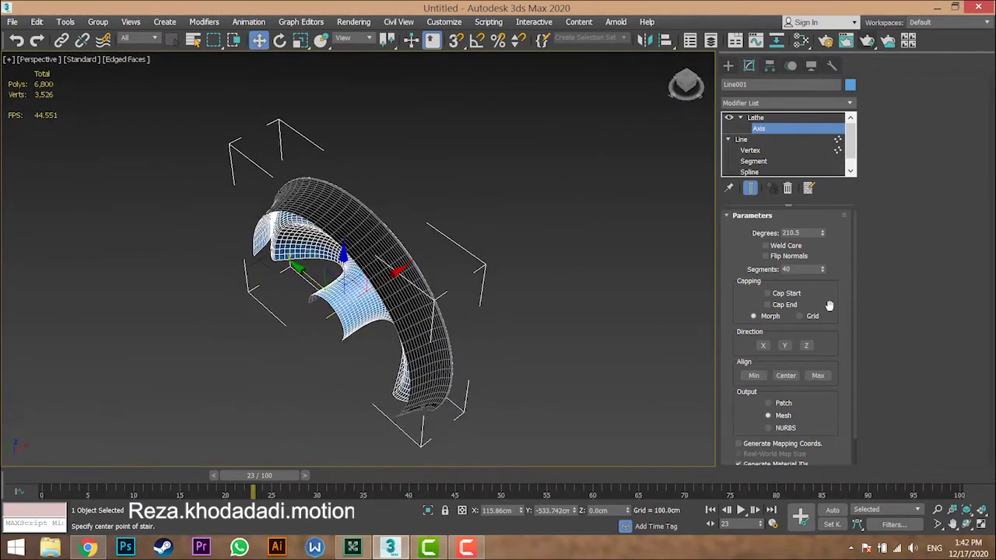
{"action": "left_click_drag", "start_coordinate": [830, 306], "coordinate": [831, 209]}
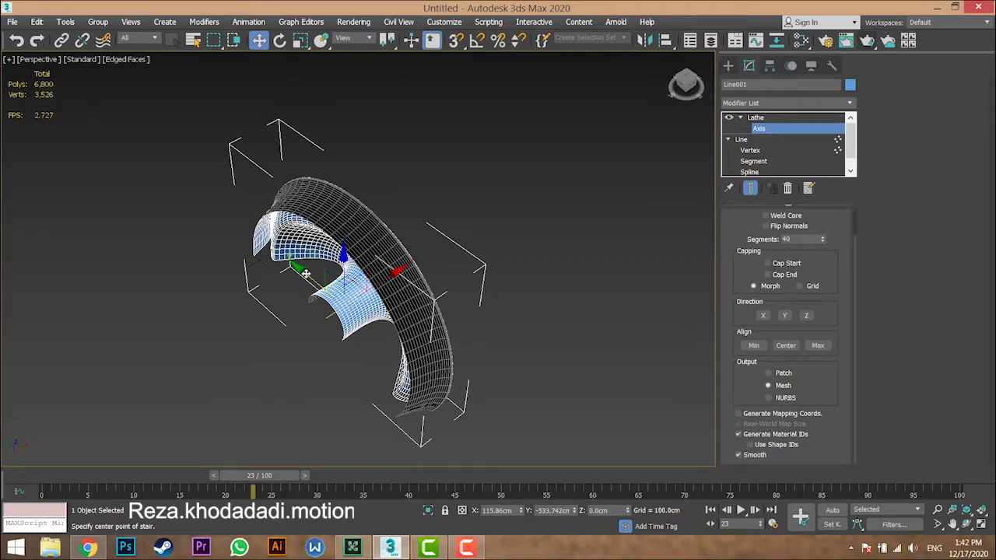
{"action": "scroll", "coordinate": [306, 274], "scroll_direction": "down", "scroll_amount": 5}
{"action": "middle_click_drag", "start_coordinate": [306, 274], "coordinate": [351, 296], "text": "alt"}
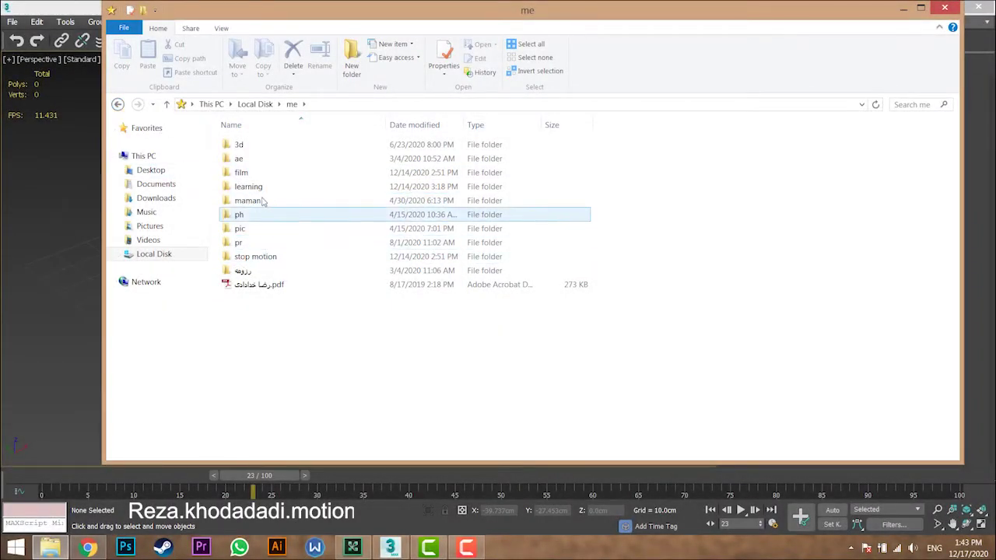
Step: In File Explorer, open the reference image folder learning\max\1 inside the me folder
{"action": "double_click", "coordinate": [261, 188]}
{"action": "double_click", "coordinate": [245, 144]}
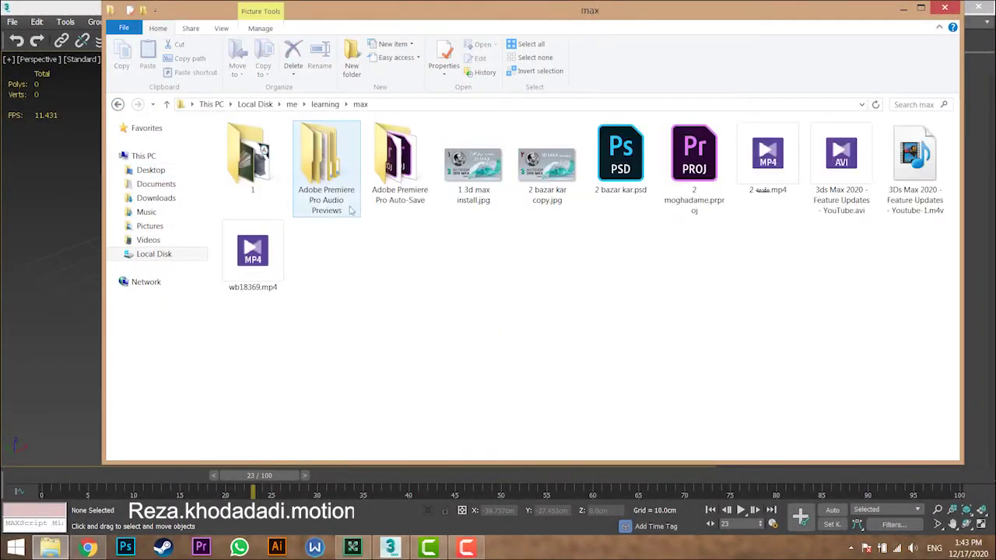
{"action": "double_click", "coordinate": [274, 166]}
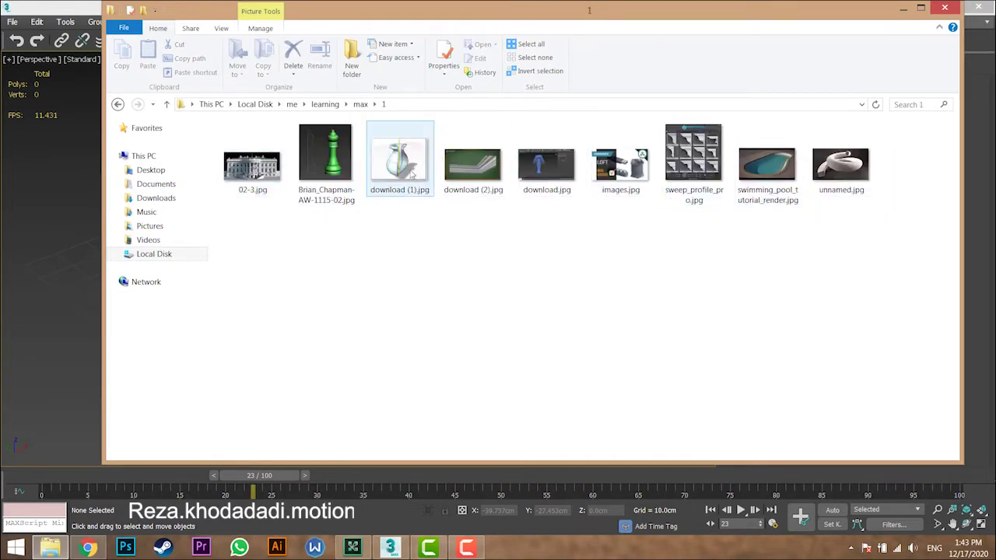
Step: View the green chess piece reference image up close to examine its half profile and revolved shape, closing it when done
{"action": "double_click", "coordinate": [342, 164]}
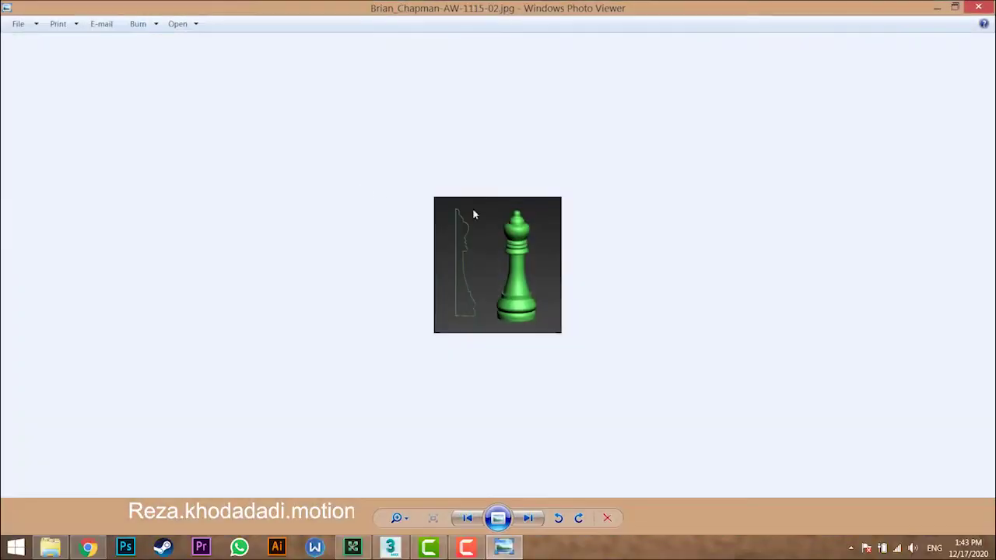
{"action": "scroll", "coordinate": [568, 249], "scroll_direction": "up", "scroll_amount": 5}
{"action": "scroll", "coordinate": [469, 263], "scroll_direction": "down", "scroll_amount": 2}
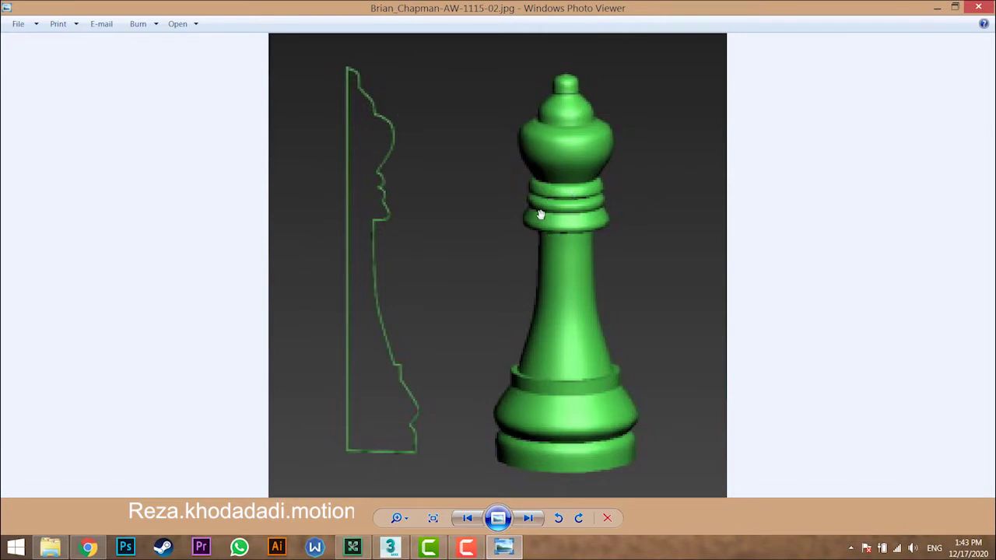
{"action": "left_click", "coordinate": [982, 9]}
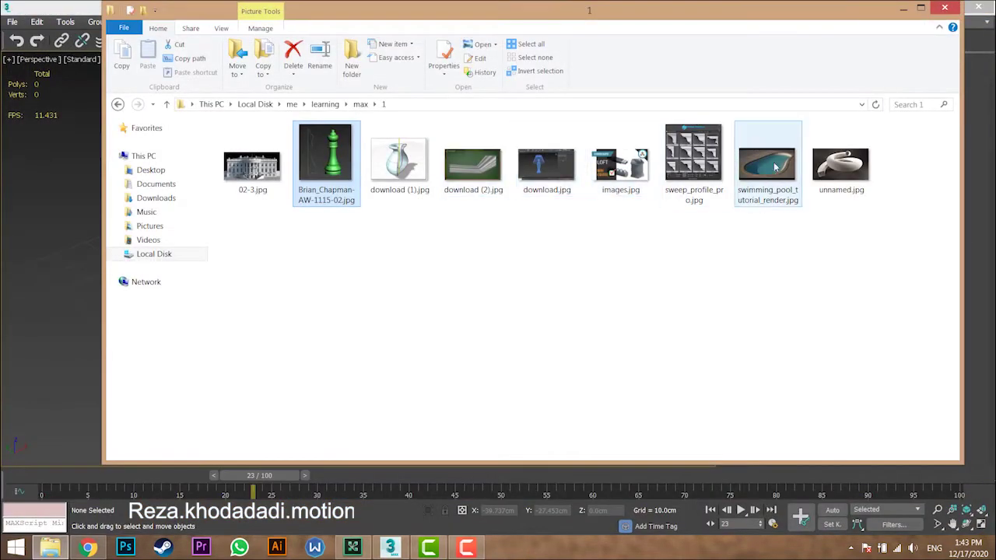
Step: View images.jpg to examine the loft examples and close it
{"action": "double_click", "coordinate": [622, 172]}
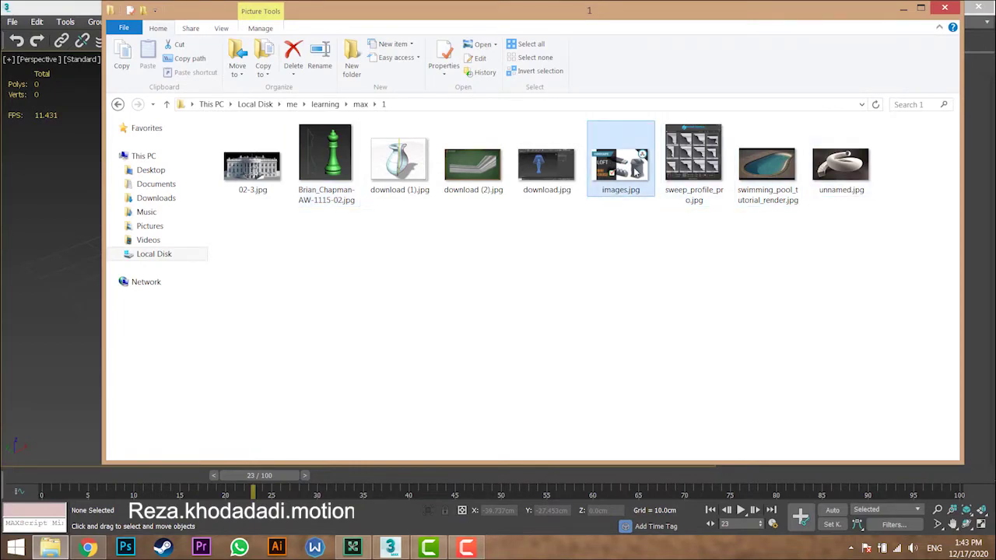
{"action": "scroll", "coordinate": [536, 274], "scroll_direction": "up", "scroll_amount": 1}
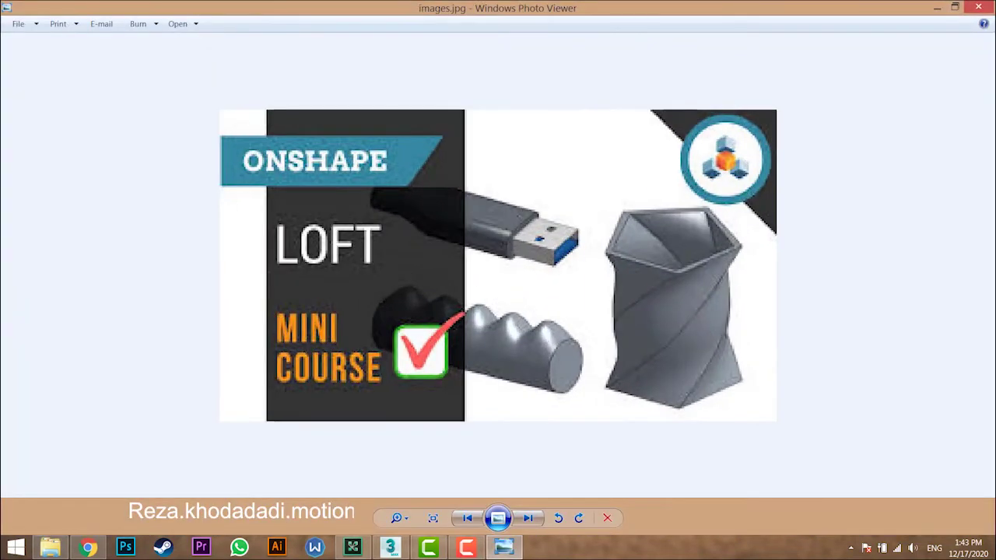
{"action": "key", "text": "alt+F4"}
Step: View sweep_profile_pro.jpg up close to examine the molding profile shapes, closing the image when done
{"action": "double_click", "coordinate": [690, 155]}
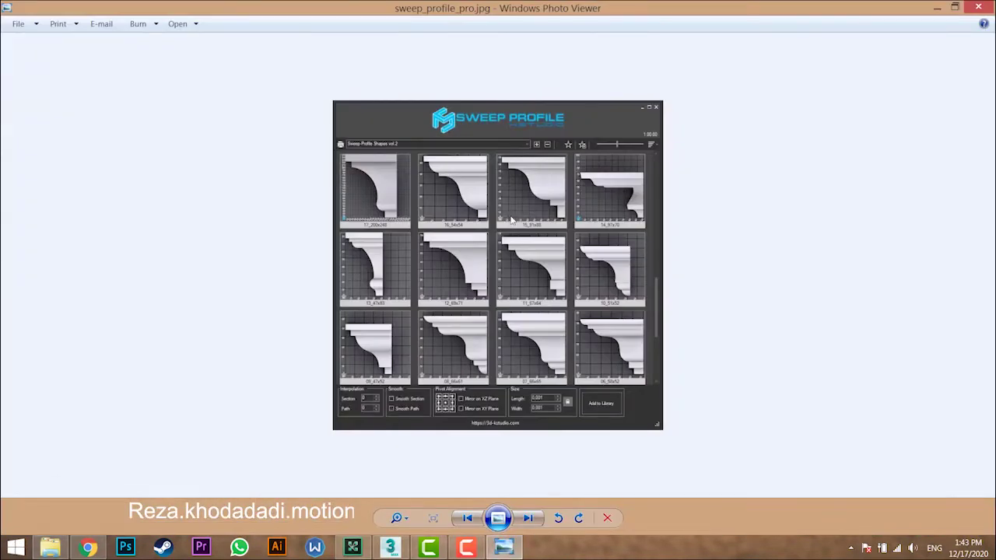
{"action": "scroll", "coordinate": [419, 195], "scroll_direction": "up", "scroll_amount": 2}
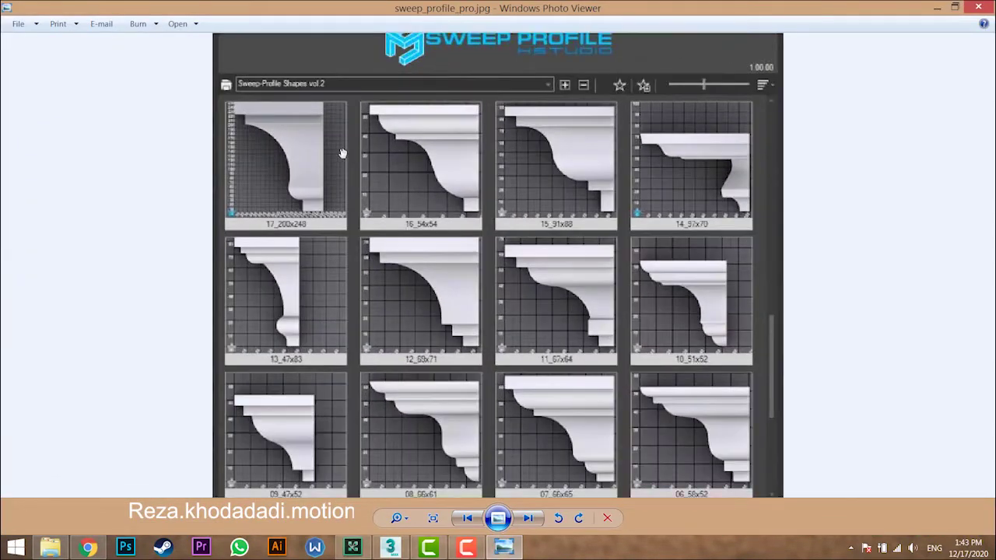
{"action": "left_click_drag", "start_coordinate": [359, 172], "coordinate": [360, 189]}
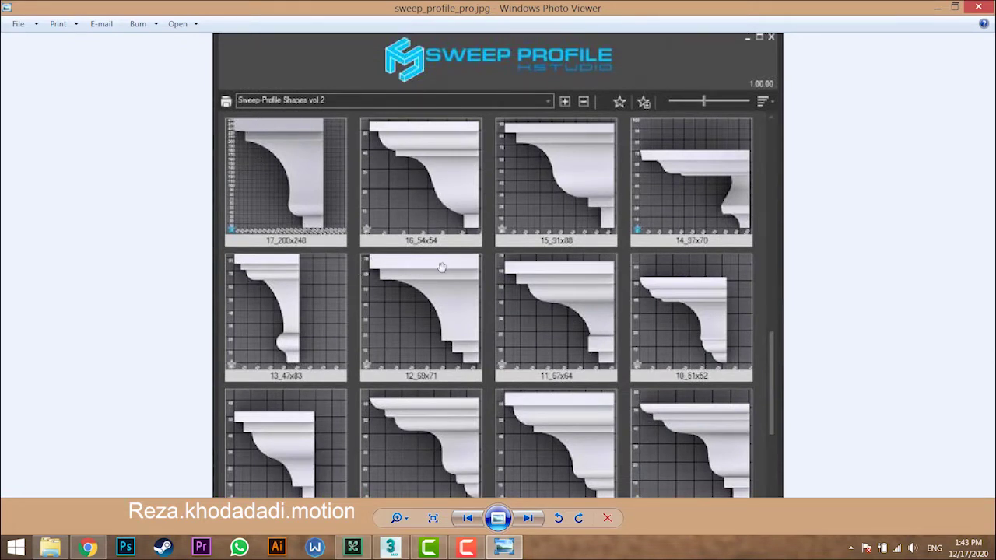
{"action": "scroll", "coordinate": [479, 381], "scroll_direction": "down", "scroll_amount": 3}
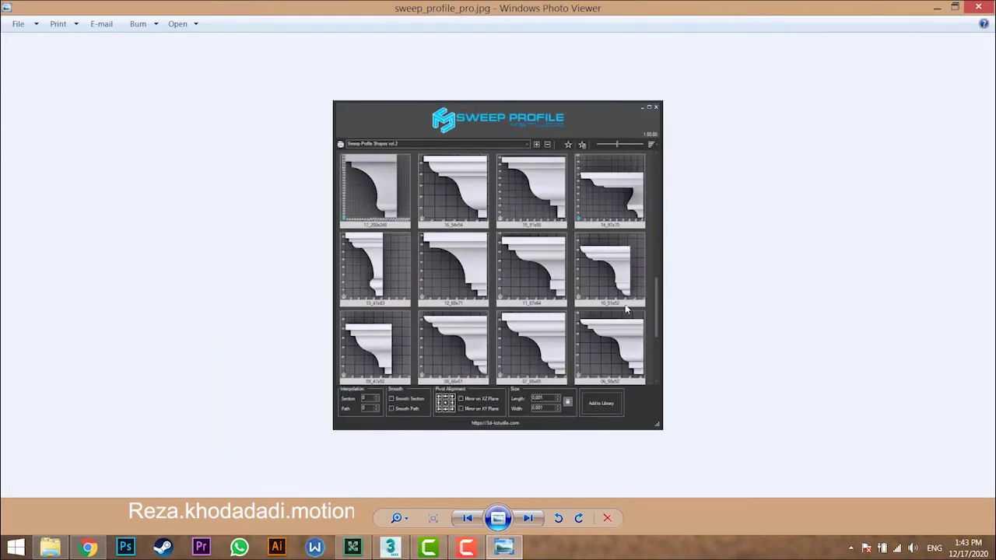
{"action": "scroll", "coordinate": [616, 278], "scroll_direction": "up", "scroll_amount": 3}
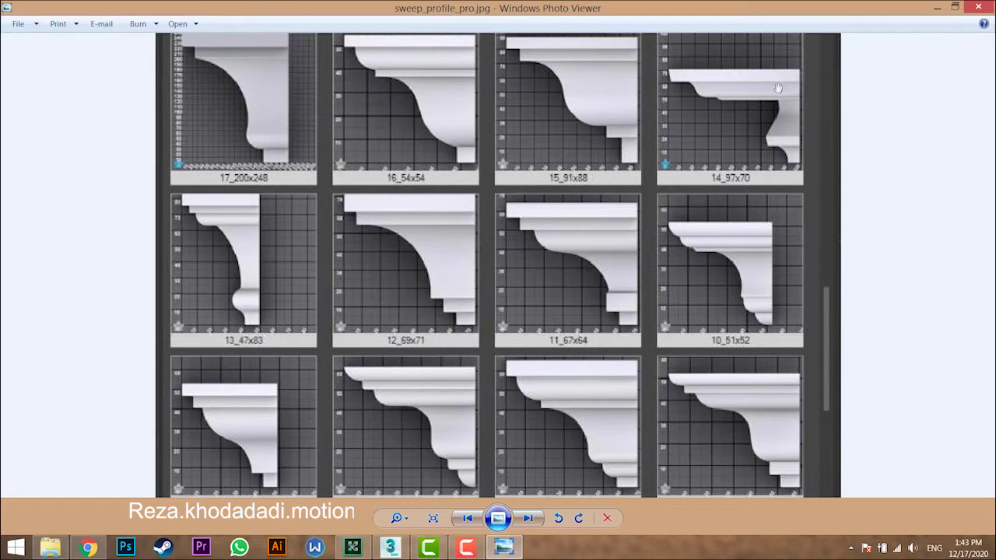
{"action": "left_click", "coordinate": [978, 8]}
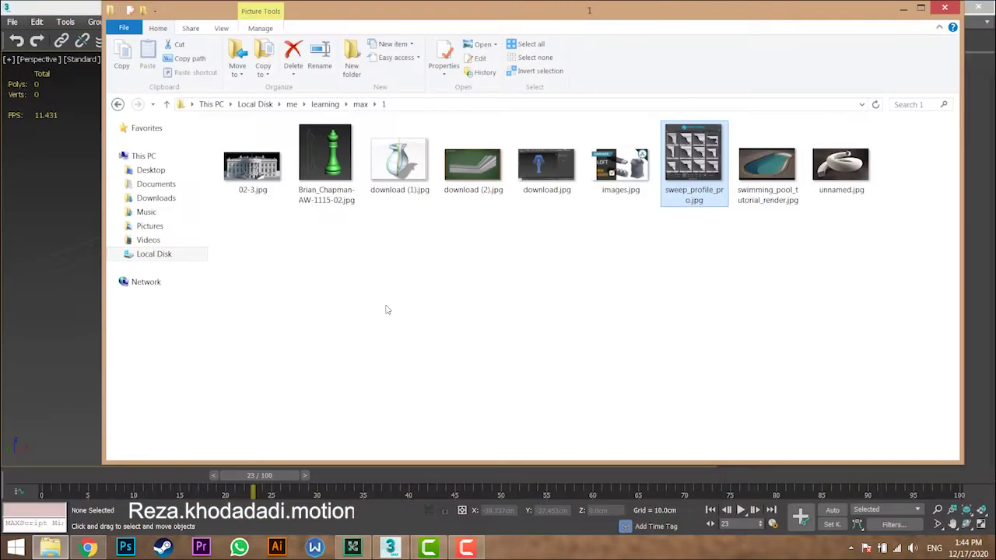
Step: View the swept molding in download (2).jpg and the table lamp in download.jpg, closing each image
{"action": "double_click", "coordinate": [479, 180]}
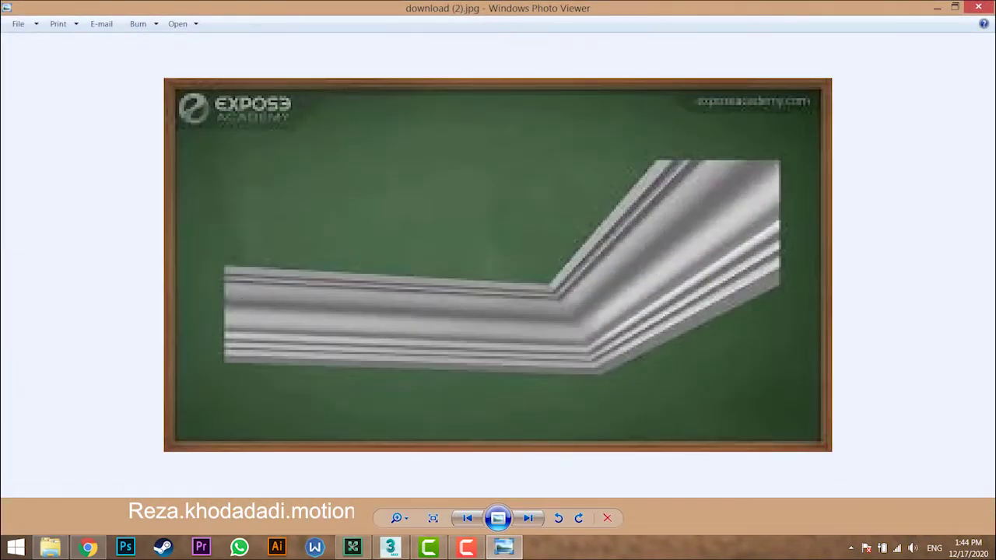
{"action": "left_click", "coordinate": [979, 8]}
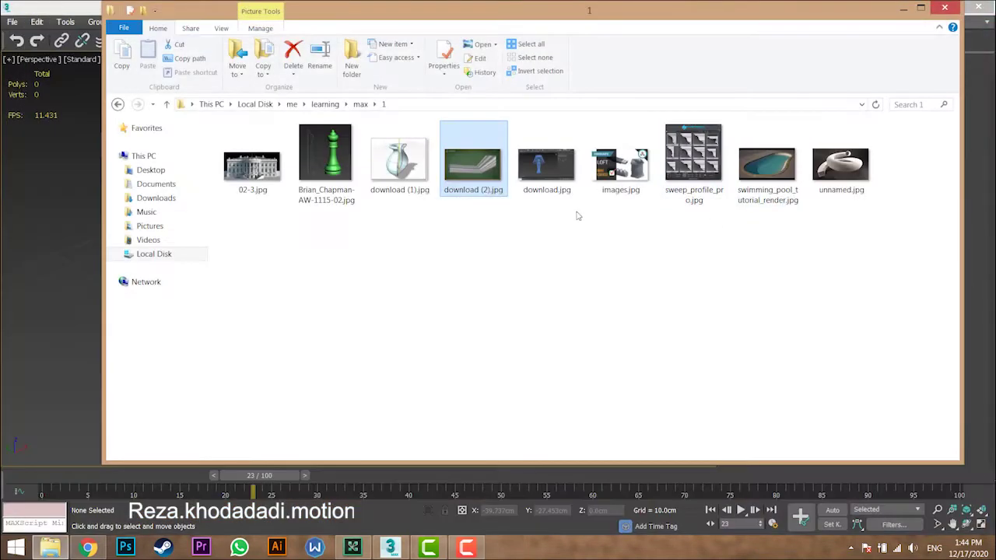
{"action": "double_click", "coordinate": [547, 165]}
{"action": "scroll", "coordinate": [422, 261], "scroll_direction": "up", "scroll_amount": 2}
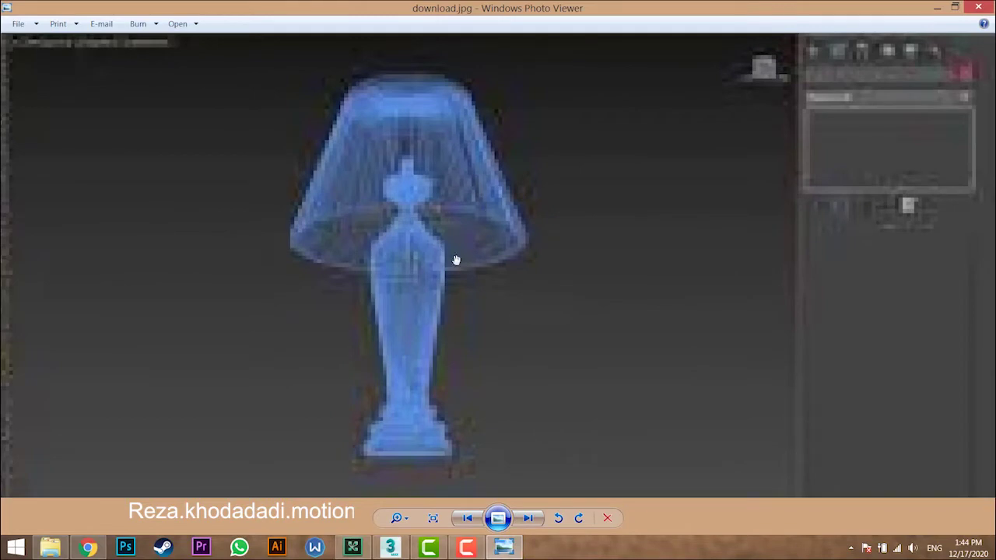
{"action": "scroll", "coordinate": [456, 260], "scroll_direction": "down", "scroll_amount": 4}
{"action": "left_click", "coordinate": [978, 7]}
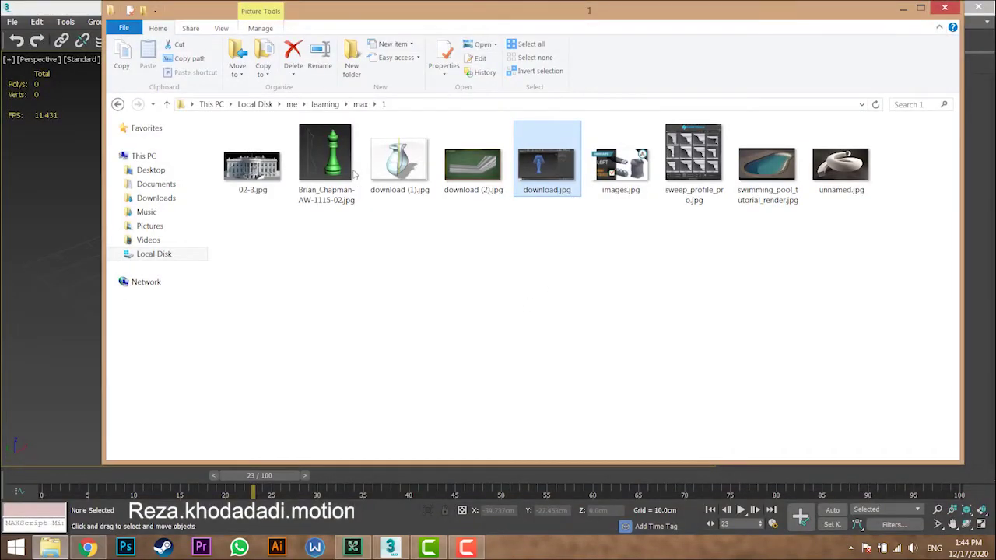
Step: View download (1).jpg to examine how the vase profile revolves around its central axis, and close it
{"action": "double_click", "coordinate": [399, 162]}
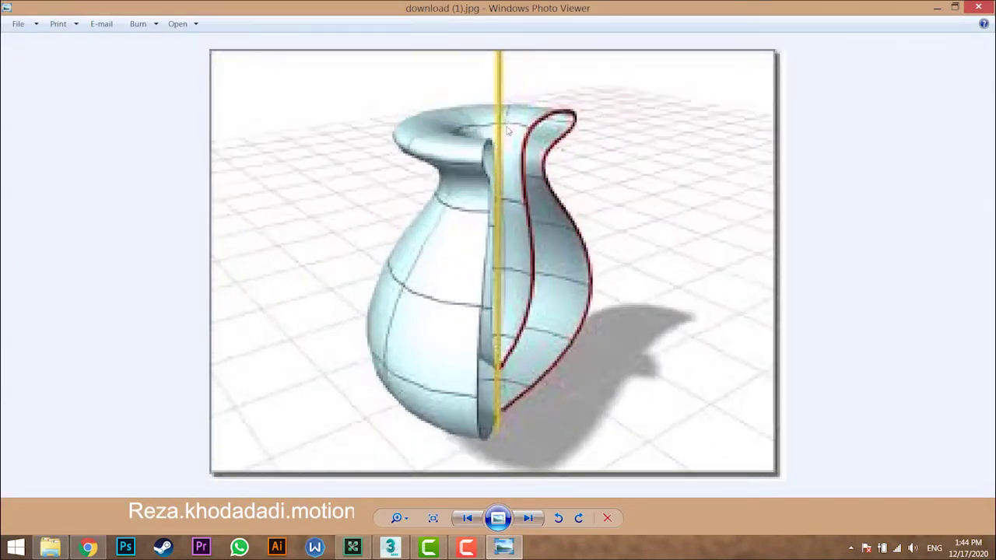
{"action": "scroll", "coordinate": [502, 319], "scroll_direction": "down", "scroll_amount": 3}
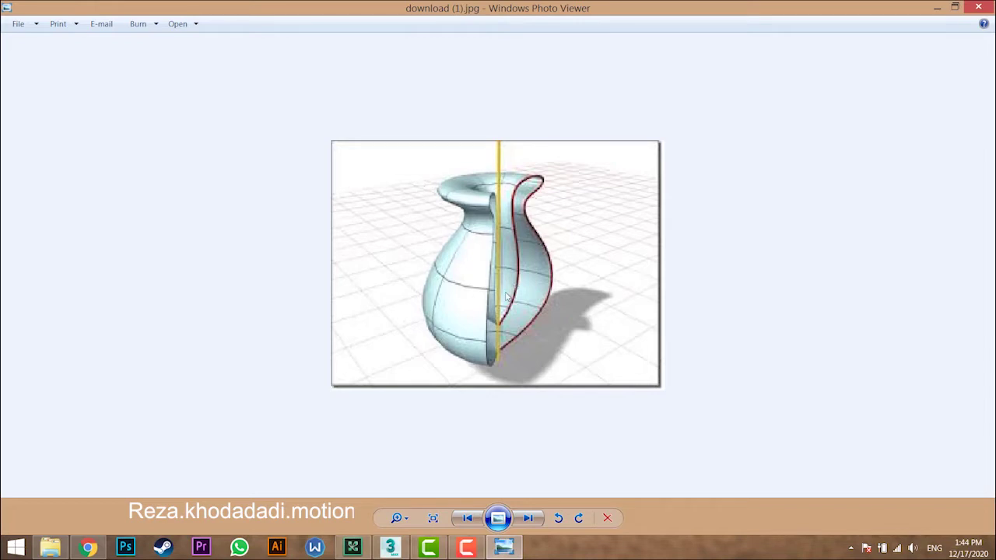
{"action": "scroll", "coordinate": [501, 298], "scroll_direction": "down", "scroll_amount": 2}
{"action": "left_click", "coordinate": [990, 5]}
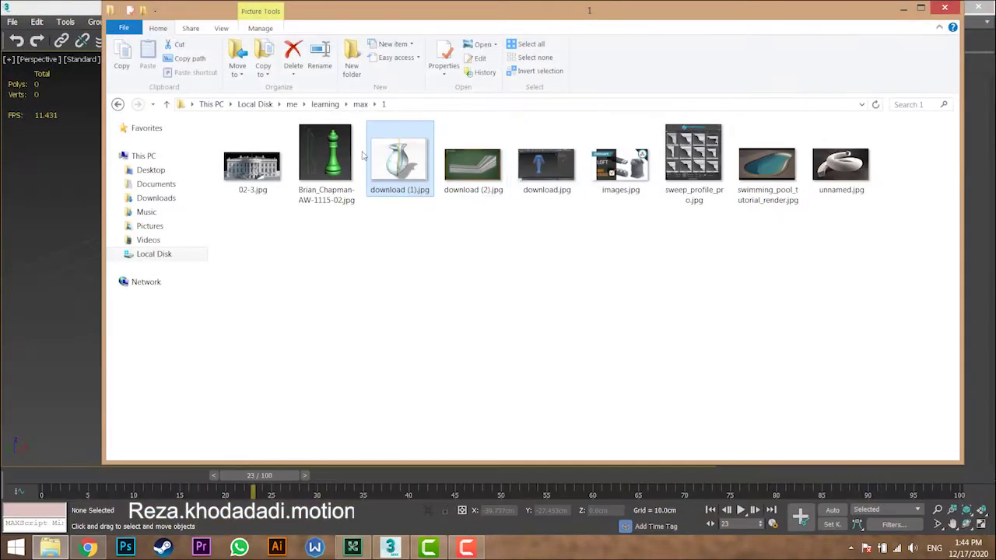
Step: Reopen the chess piece reference image to check its profile outline before modeling, and close it
{"action": "left_click", "coordinate": [337, 159]}
{"action": "double_click", "coordinate": [338, 155]}
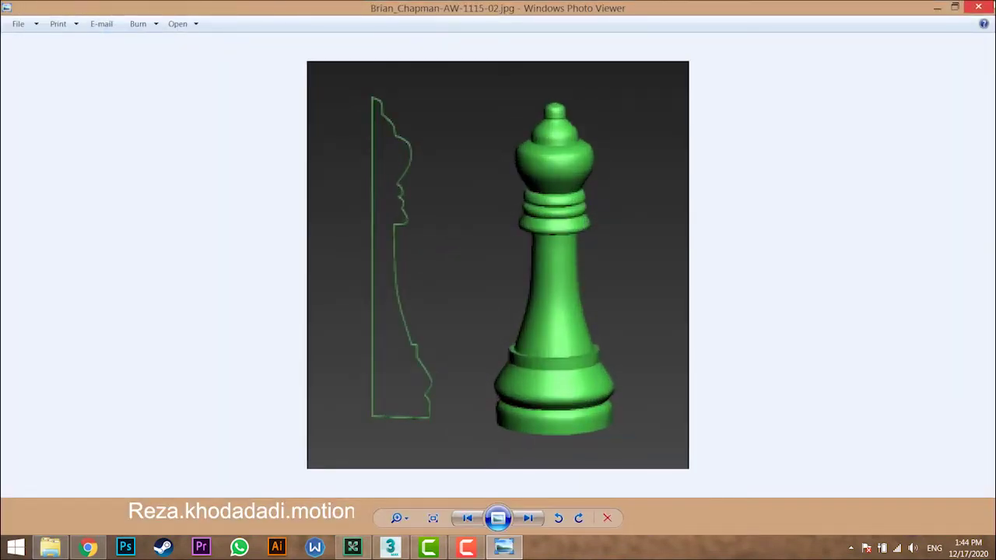
{"action": "left_click", "coordinate": [986, 6]}
Step: Switch back to 3ds Max and maximize the Top viewport
{"action": "left_click_drag", "start_coordinate": [604, 9], "coordinate": [604, 59]}
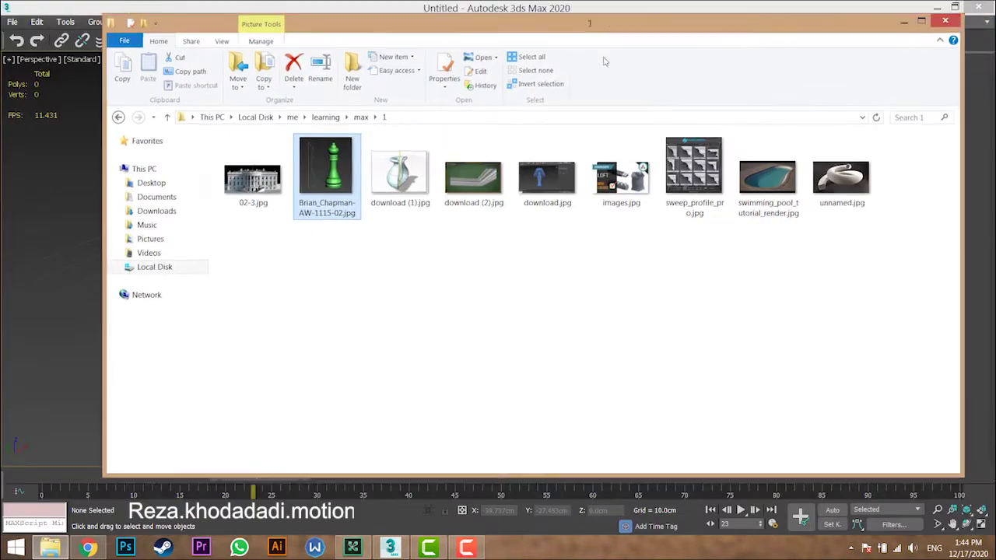
{"action": "left_click", "coordinate": [592, 9]}
{"action": "key", "text": "alt+w"}
{"action": "left_click", "coordinate": [229, 153]}
{"action": "key", "text": "alt+w"}
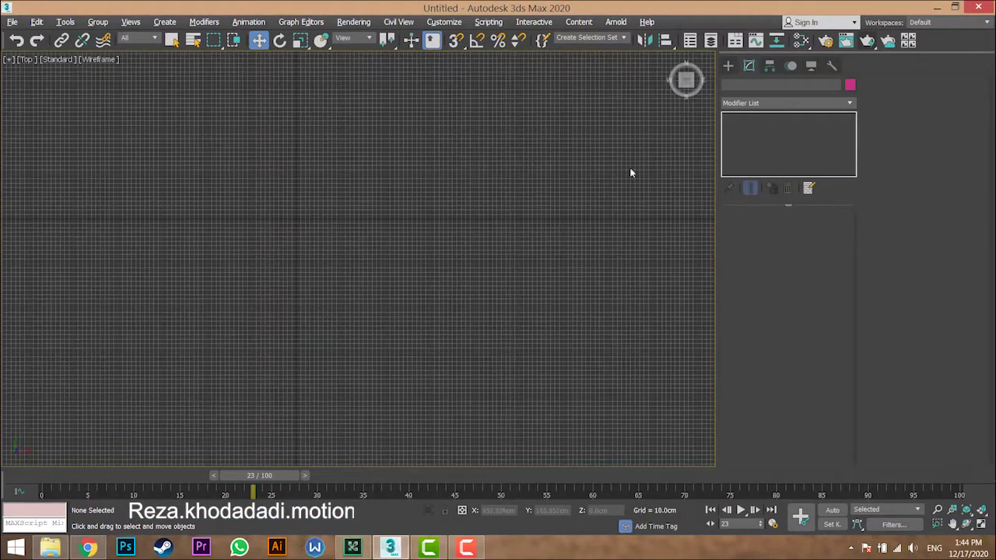
Step: Start a Line spline on the vertical axis and draw the piece's sloped crown, a short vertical drop and a small outward bulge
{"action": "left_click", "coordinate": [729, 66]}
{"action": "left_click", "coordinate": [743, 82]}
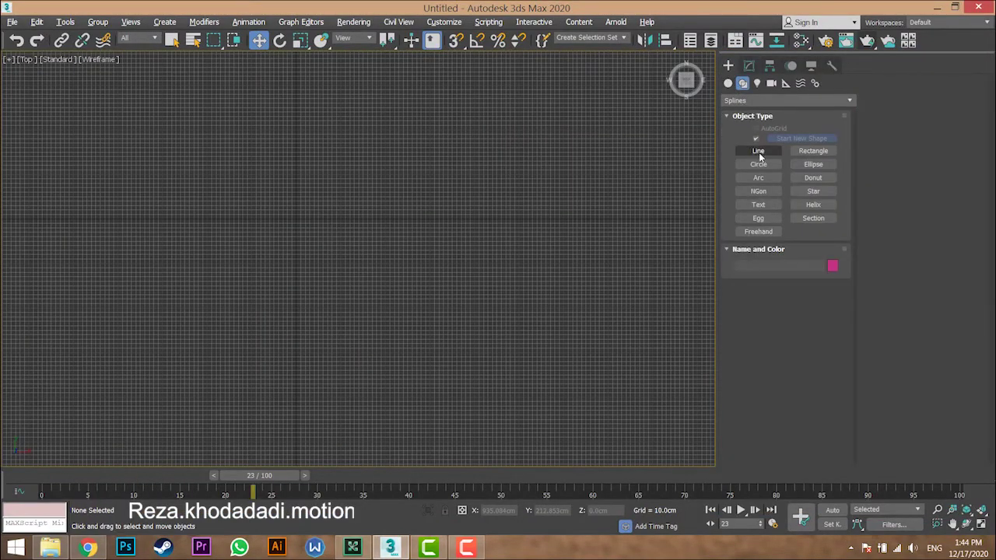
{"action": "left_click", "coordinate": [759, 151]}
{"action": "scroll", "coordinate": [288, 170], "scroll_direction": "up", "scroll_amount": 5}
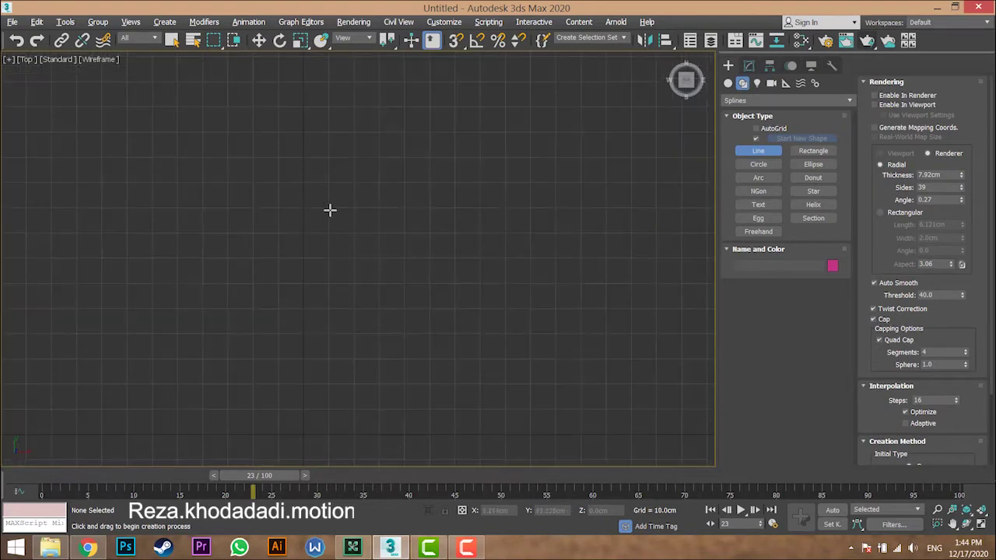
{"action": "middle_click_drag", "start_coordinate": [330, 211], "coordinate": [324, 160]}
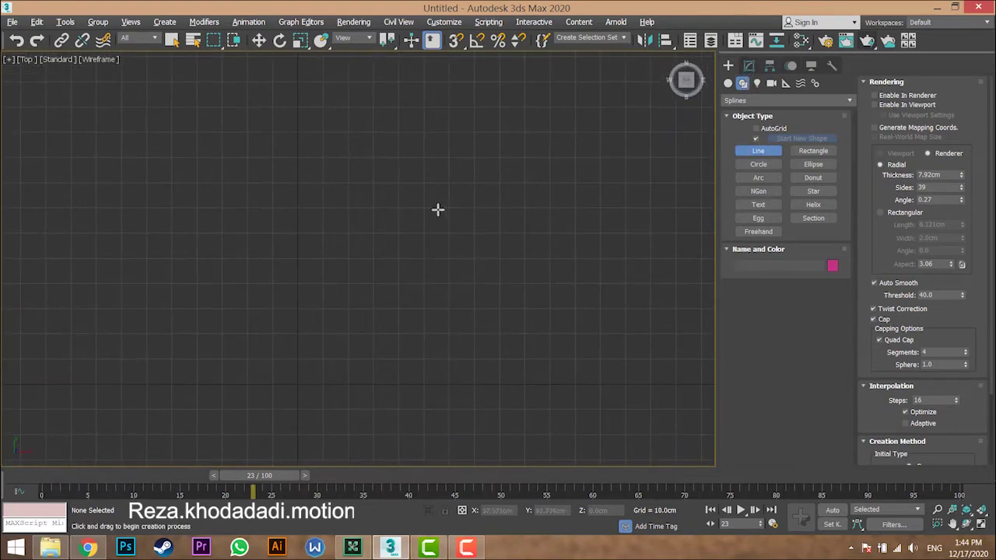
{"action": "left_click", "coordinate": [295, 185]}
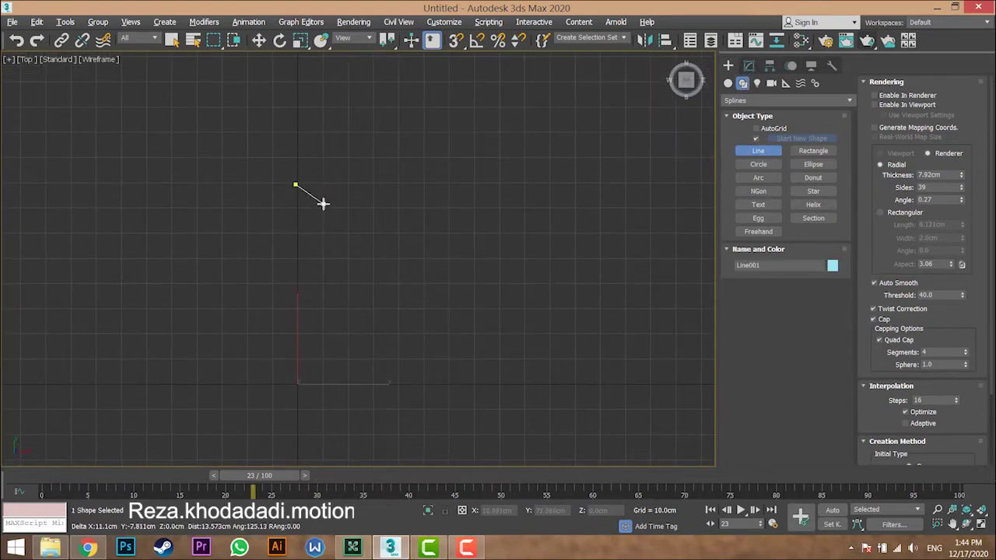
{"action": "left_click", "coordinate": [324, 206]}
{"action": "left_click", "coordinate": [325, 231]}
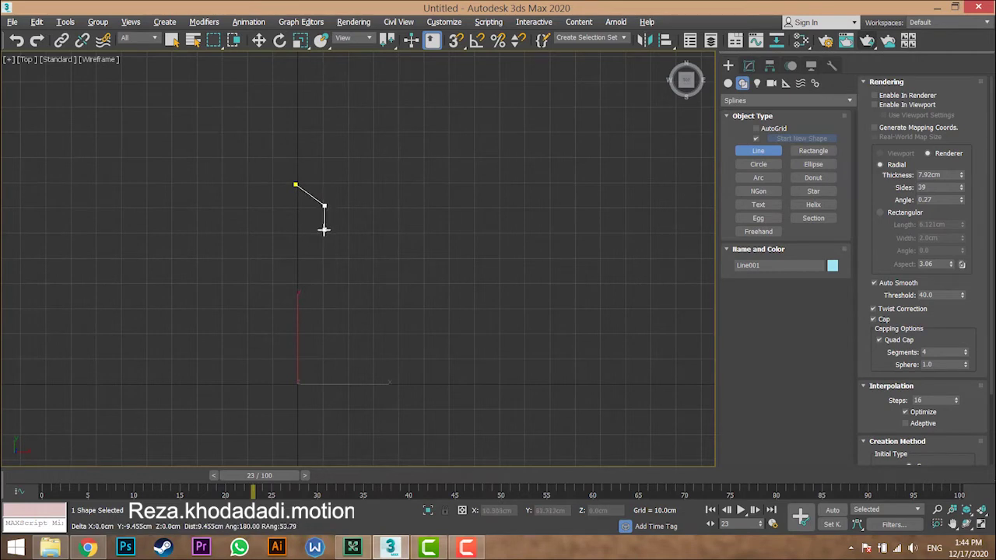
{"action": "left_click", "coordinate": [339, 245]}
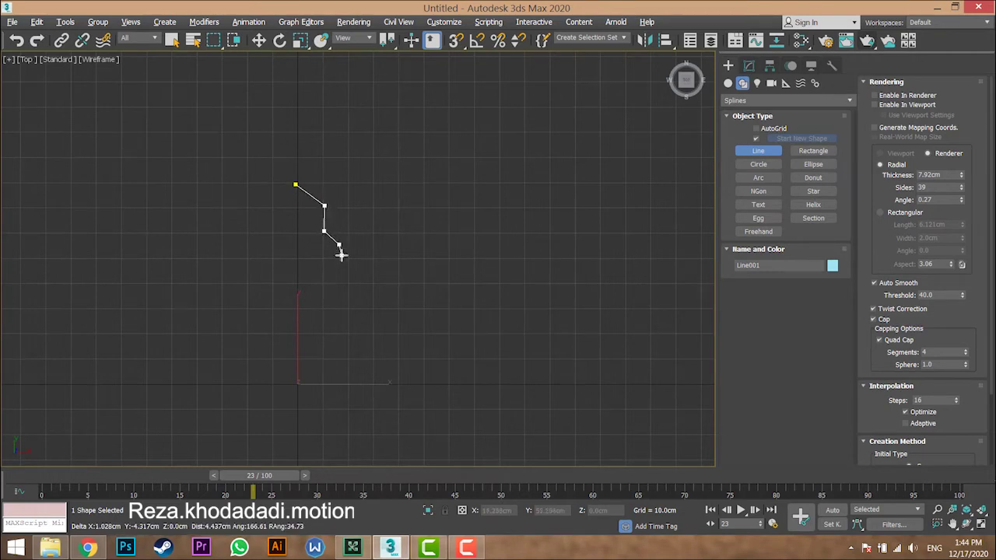
{"action": "left_click", "coordinate": [337, 258]}
{"action": "left_click", "coordinate": [326, 265]}
Step: Continue the spline below the bulge with a short vertical drop, a small rectangular inward notch and another short drop
{"action": "scroll", "coordinate": [329, 297], "scroll_direction": "up", "scroll_amount": 6}
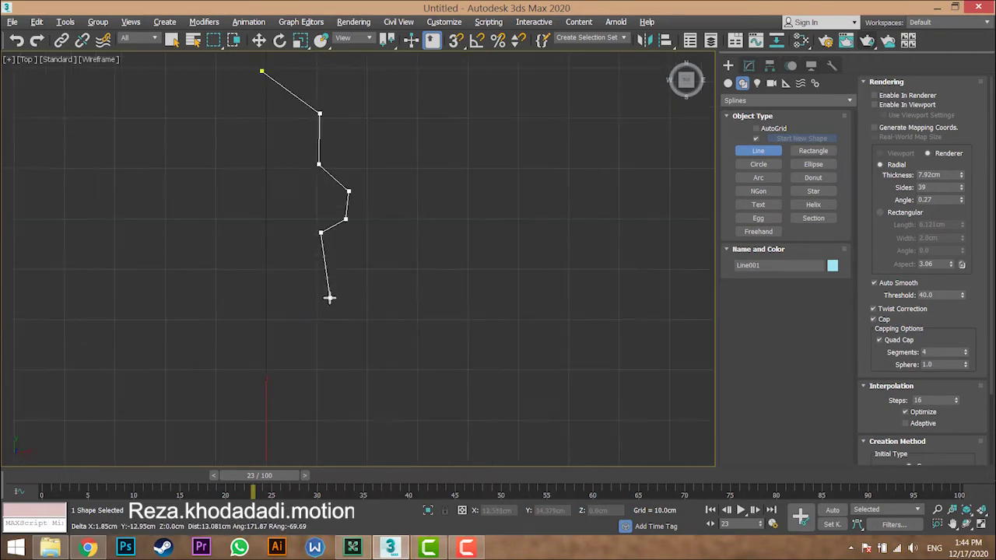
{"action": "left_click", "coordinate": [313, 225]}
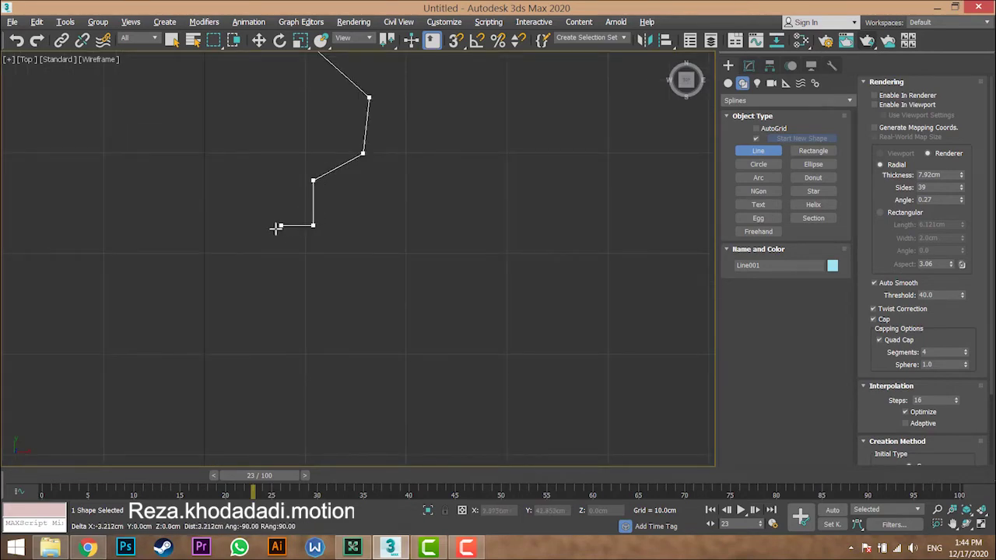
{"action": "left_click", "coordinate": [272, 225]}
{"action": "left_click", "coordinate": [272, 246]}
{"action": "left_click", "coordinate": [313, 247]}
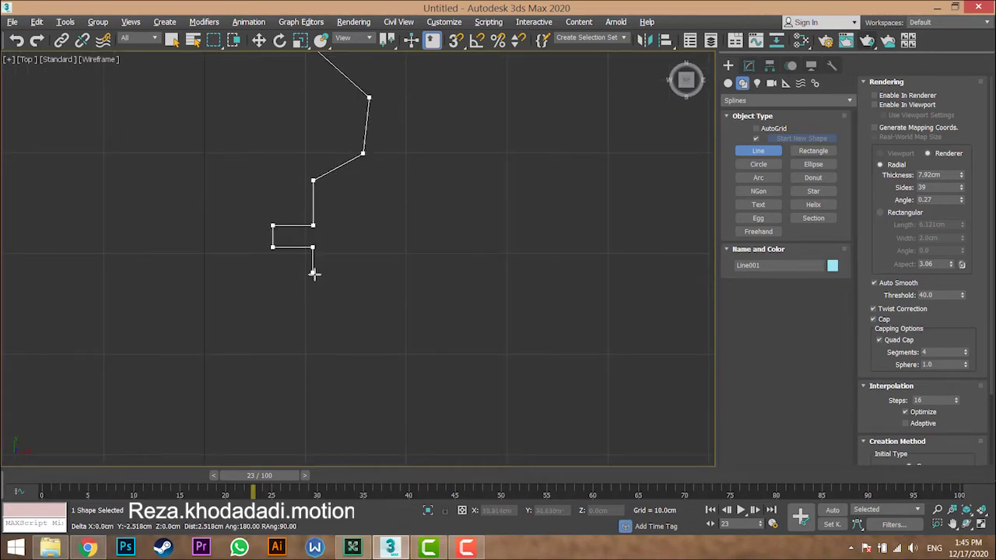
{"action": "left_click", "coordinate": [313, 279]}
Step: Extend the profile with a second, larger outward bulge that returns inward to the neck
{"action": "scroll", "coordinate": [314, 284], "scroll_direction": "down", "scroll_amount": 6}
{"action": "scroll", "coordinate": [318, 312], "scroll_direction": "up", "scroll_amount": 4}
{"action": "scroll", "coordinate": [318, 296], "scroll_direction": "up", "scroll_amount": 2}
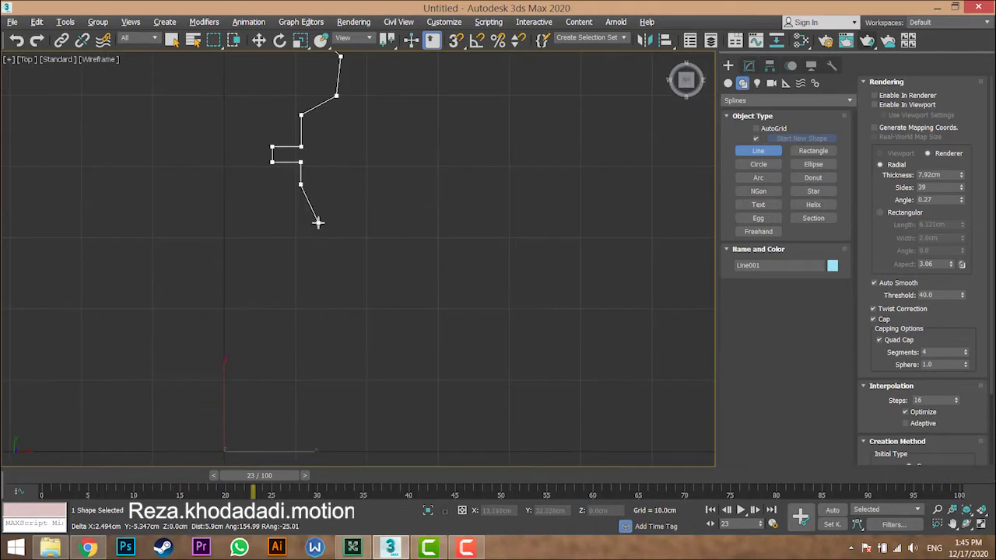
{"action": "left_click", "coordinate": [353, 253]}
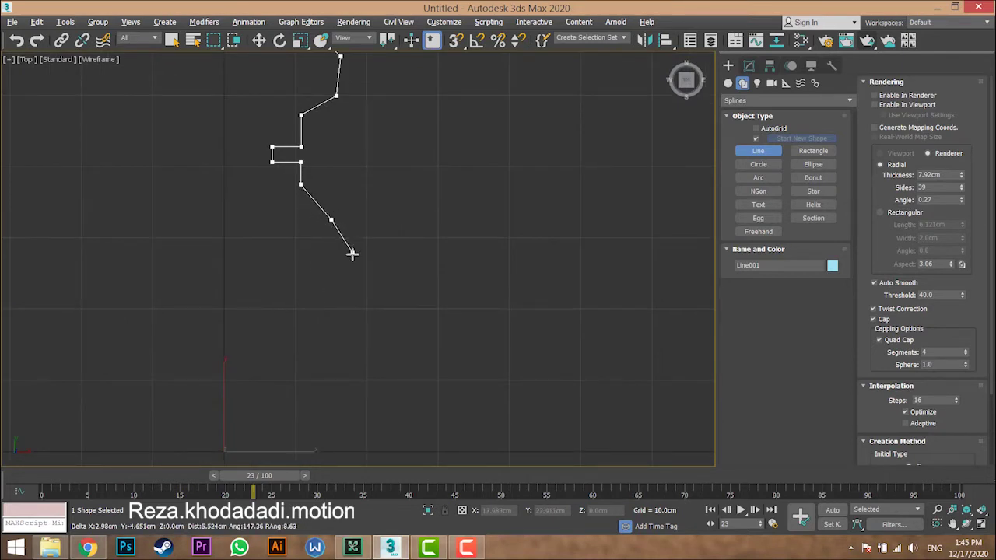
{"action": "left_click", "coordinate": [345, 282]}
{"action": "left_click", "coordinate": [294, 328]}
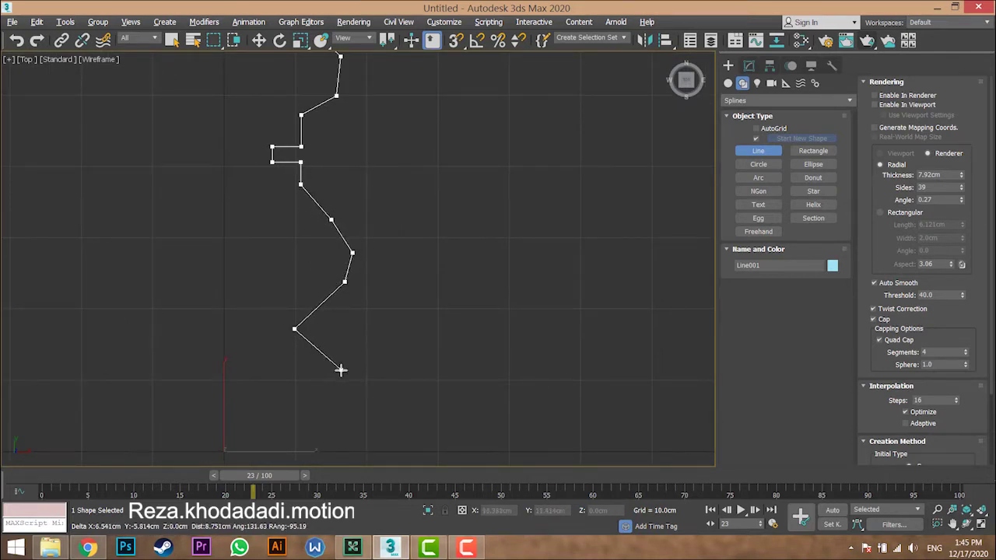
Step: Draw the long, slightly flared body segment down from the neck to the top of the base
{"action": "scroll", "coordinate": [329, 272], "scroll_direction": "down", "scroll_amount": 4}
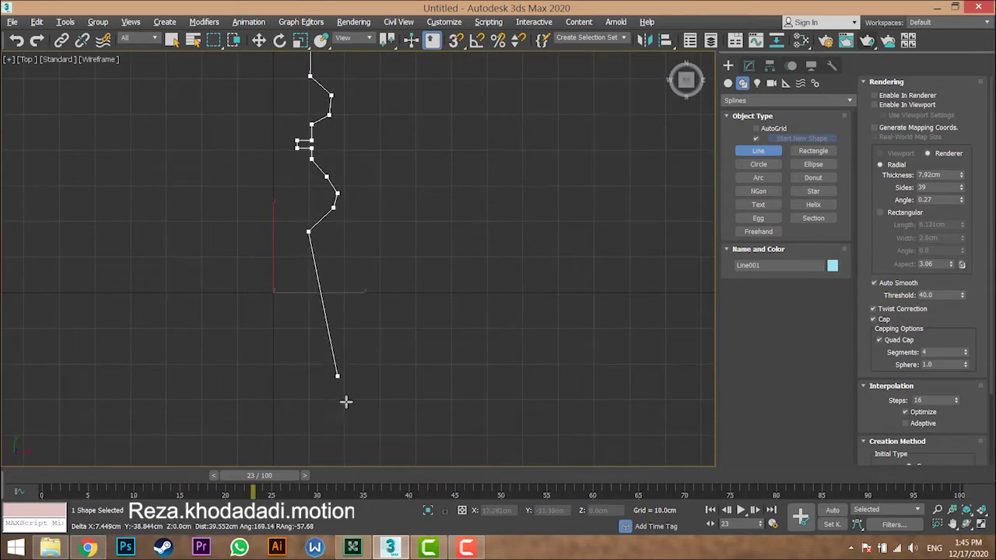
{"action": "scroll", "coordinate": [347, 408], "scroll_direction": "down", "scroll_amount": 4}
{"action": "middle_click_drag", "start_coordinate": [347, 408], "coordinate": [347, 223]}
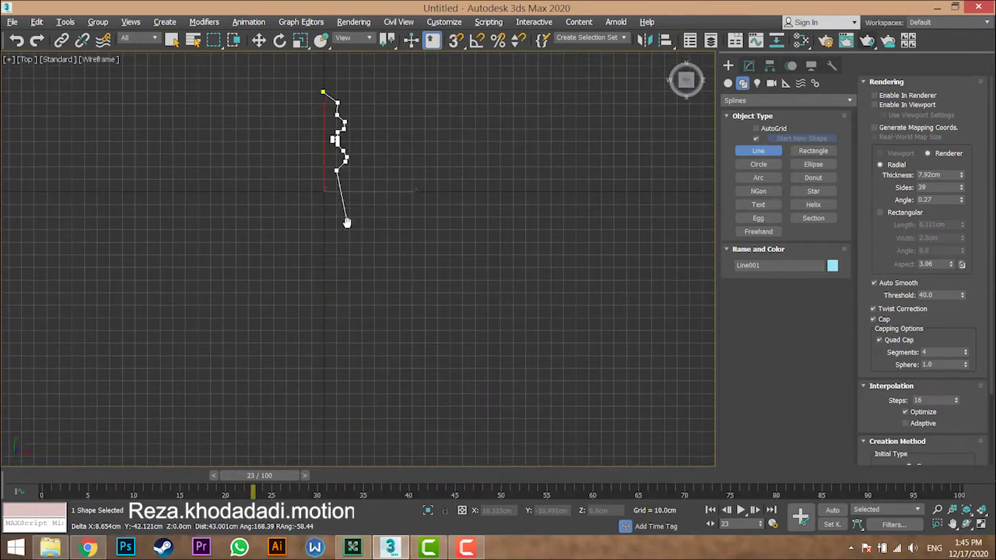
{"action": "left_click", "coordinate": [352, 331]}
Step: Draw two small outward steps at the foot of the body, each with a gently sloping ledge and a short drop
{"action": "scroll", "coordinate": [342, 330], "scroll_direction": "up", "scroll_amount": 6}
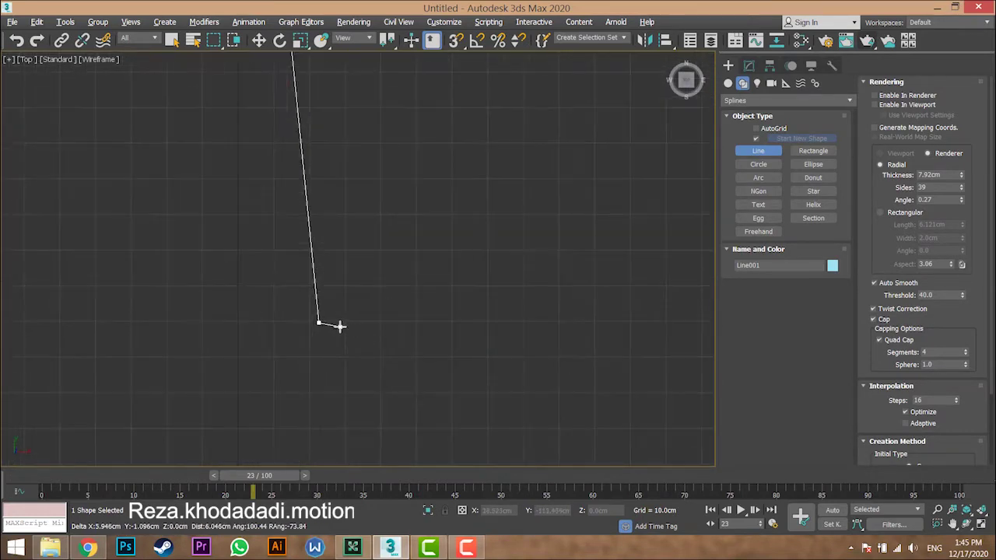
{"action": "left_click", "coordinate": [339, 325]}
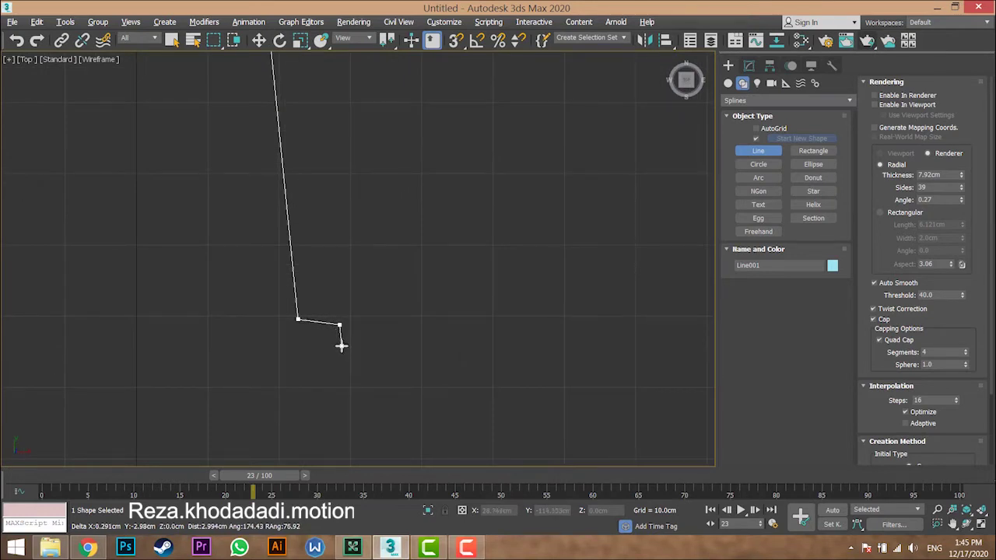
{"action": "left_click", "coordinate": [341, 346]}
{"action": "left_click", "coordinate": [428, 359]}
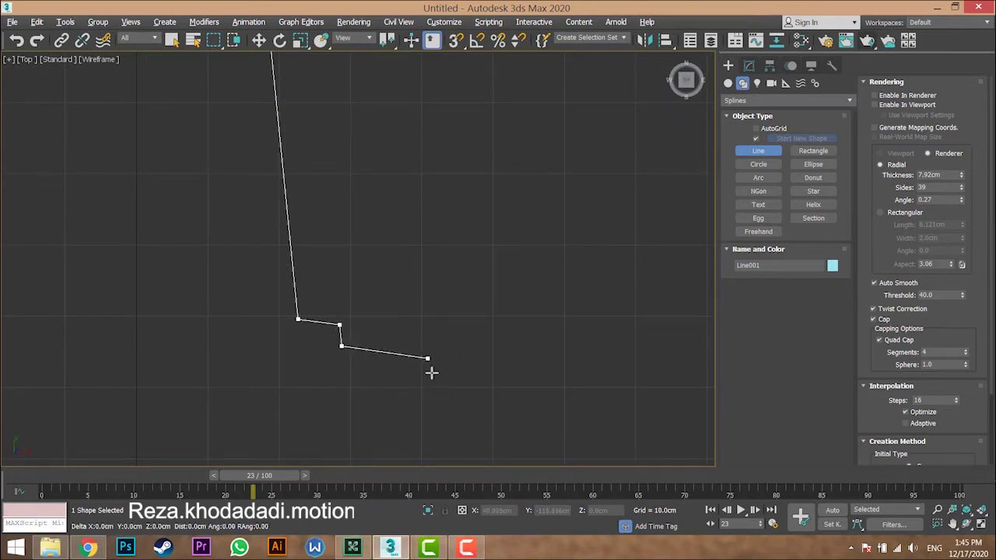
{"action": "left_click", "coordinate": [432, 375]}
Step: Draw the wide base's sloping top edge and outer side, and run its horizontal bottom edge about 74 cm back to the central axis
{"action": "scroll", "coordinate": [532, 405], "scroll_direction": "down", "scroll_amount": 4}
{"action": "middle_click_drag", "start_coordinate": [529, 398], "coordinate": [449, 338]}
{"action": "scroll", "coordinate": [503, 339], "scroll_direction": "down", "scroll_amount": 5}
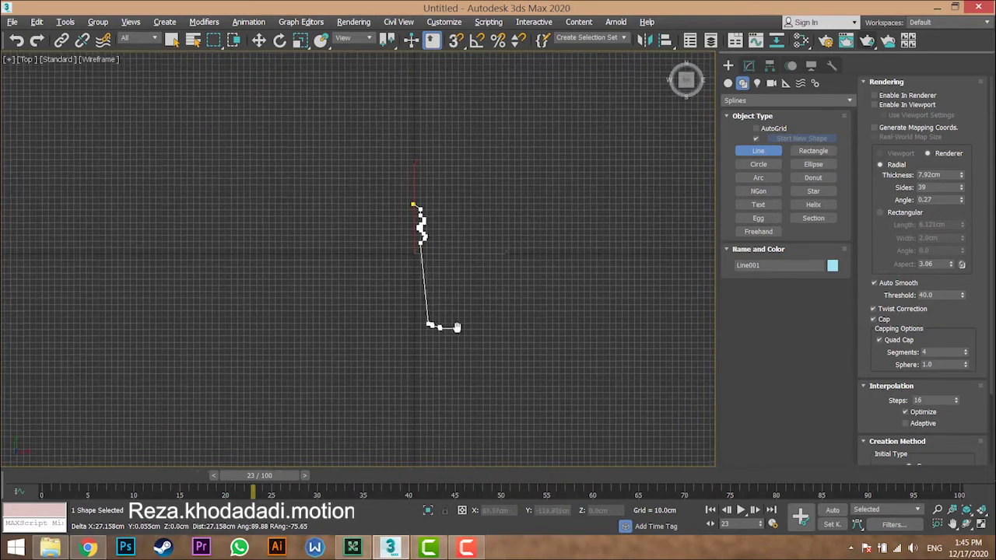
{"action": "scroll", "coordinate": [451, 329], "scroll_direction": "up", "scroll_amount": 5}
{"action": "left_click", "coordinate": [441, 318]}
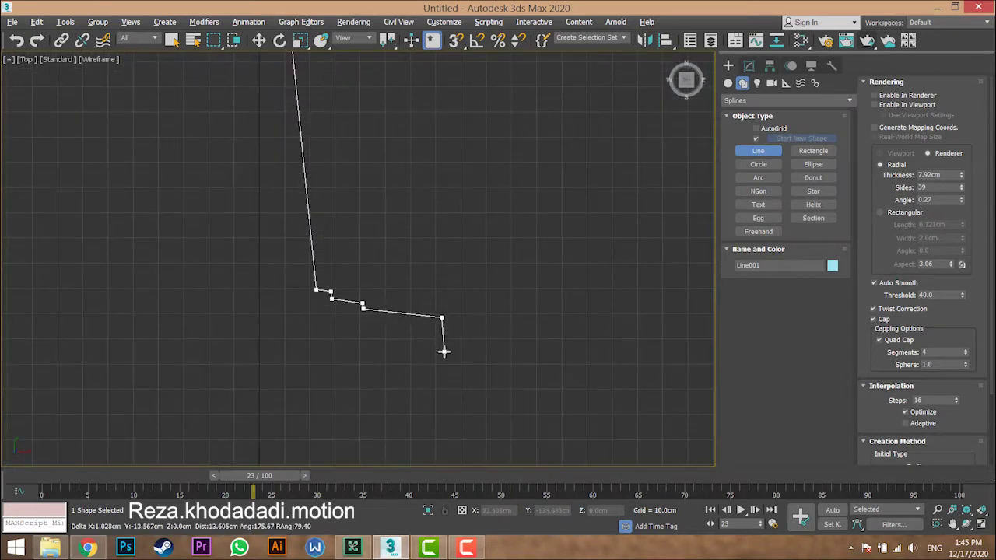
{"action": "left_click", "coordinate": [443, 352]}
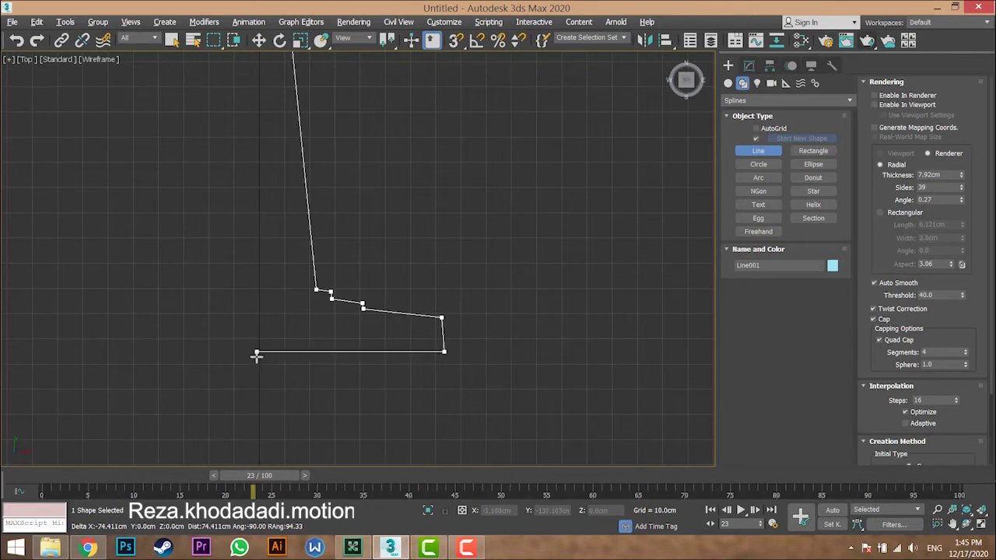
{"action": "left_click", "coordinate": [257, 352]}
Step: Draw the straight axis edge, about 214 cm long, up to the spline's first vertex, and decline closing the spline
{"action": "middle_click_drag", "start_coordinate": [253, 160], "coordinate": [280, 380]}
{"action": "scroll", "coordinate": [280, 379], "scroll_direction": "down", "scroll_amount": 2}
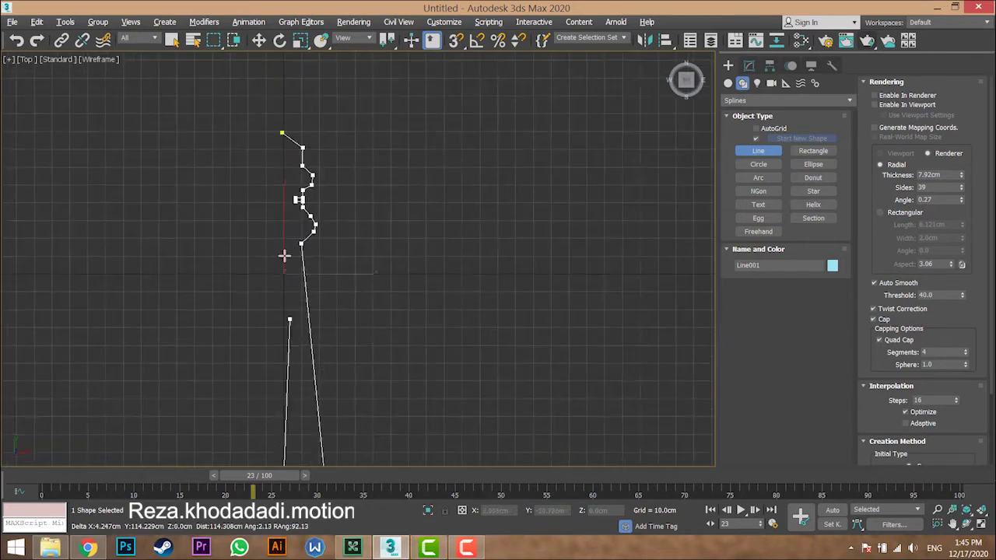
{"action": "left_click", "coordinate": [282, 134]}
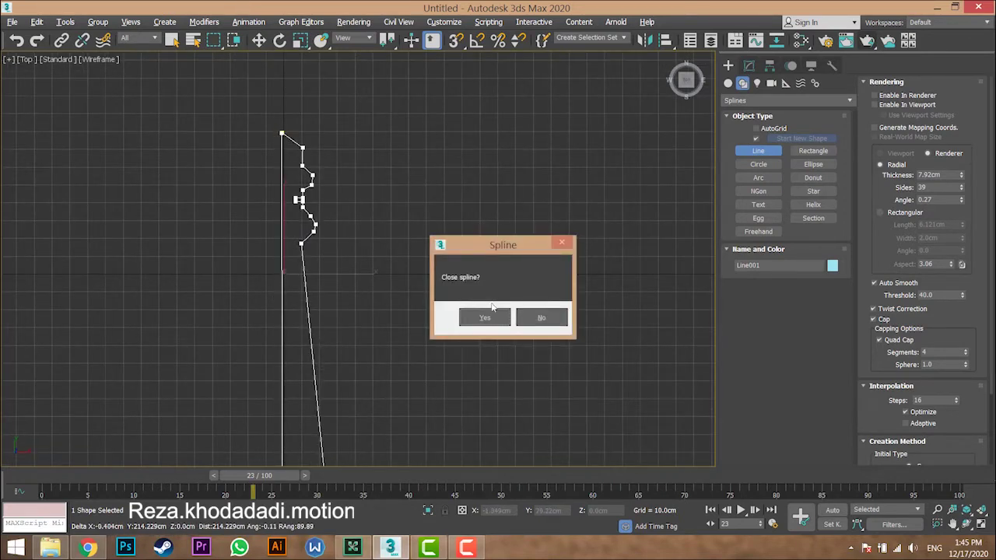
{"action": "left_click", "coordinate": [541, 316]}
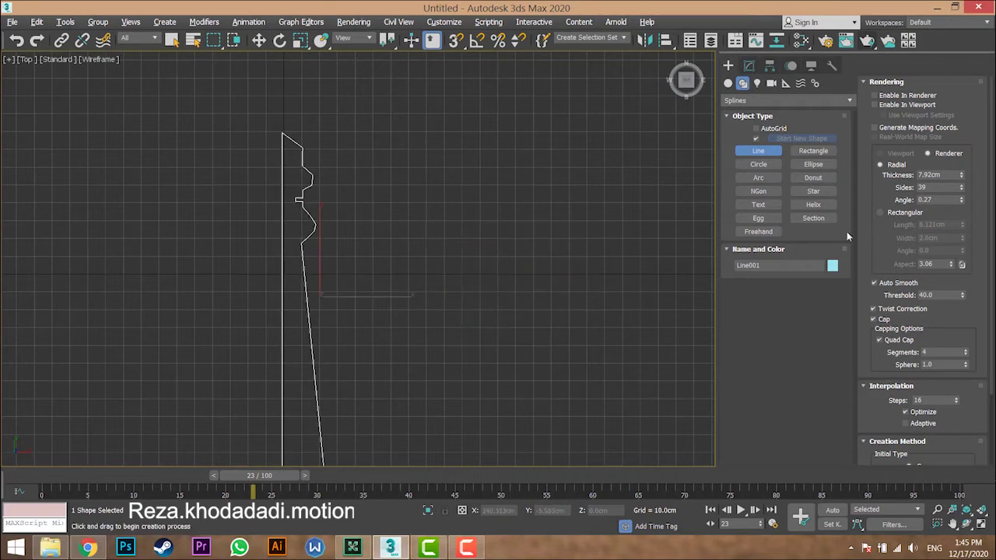
Step: Open the profile line for modification, enter its Vertex level, and collapse the Rendering and Interpolation settings
{"action": "left_click", "coordinate": [743, 68]}
{"action": "middle_click_drag", "start_coordinate": [351, 245], "coordinate": [358, 225]}
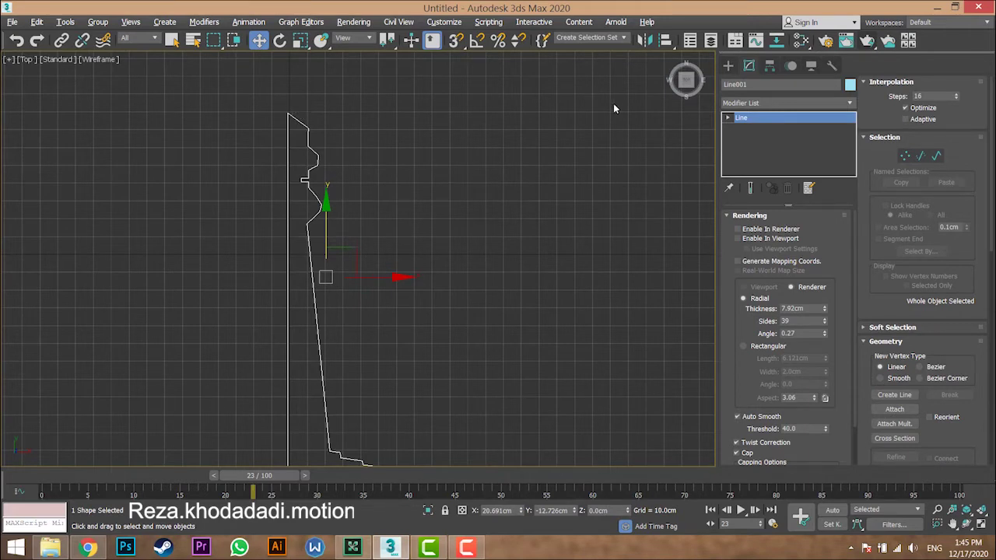
{"action": "scroll", "coordinate": [903, 175], "scroll_direction": "down", "scroll_amount": 10}
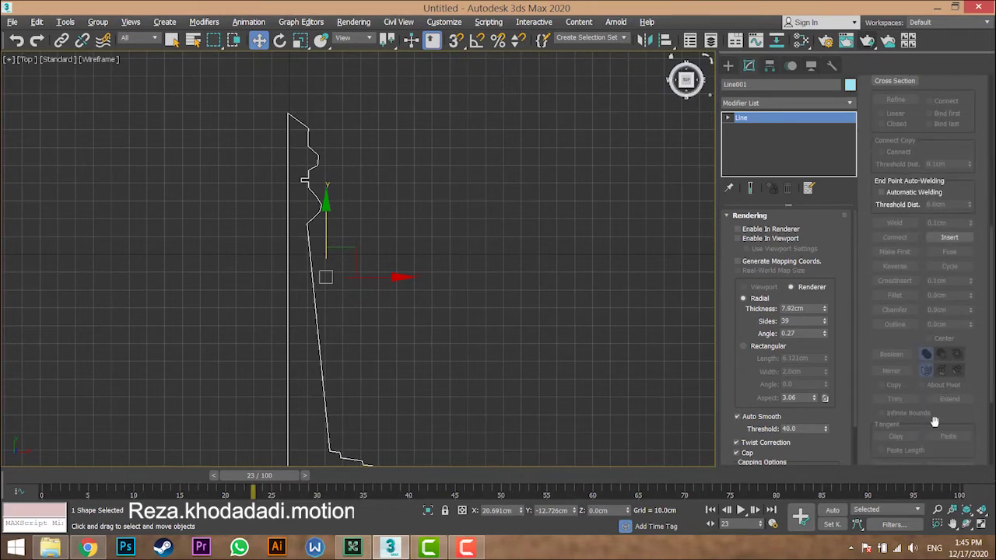
{"action": "scroll", "coordinate": [927, 397], "scroll_direction": "down", "scroll_amount": 2}
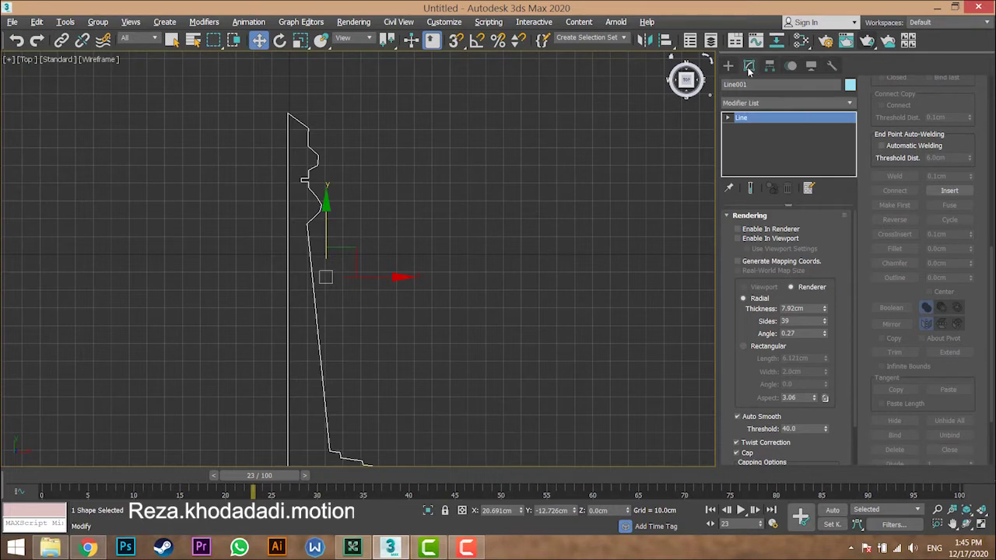
{"action": "left_click", "coordinate": [730, 117]}
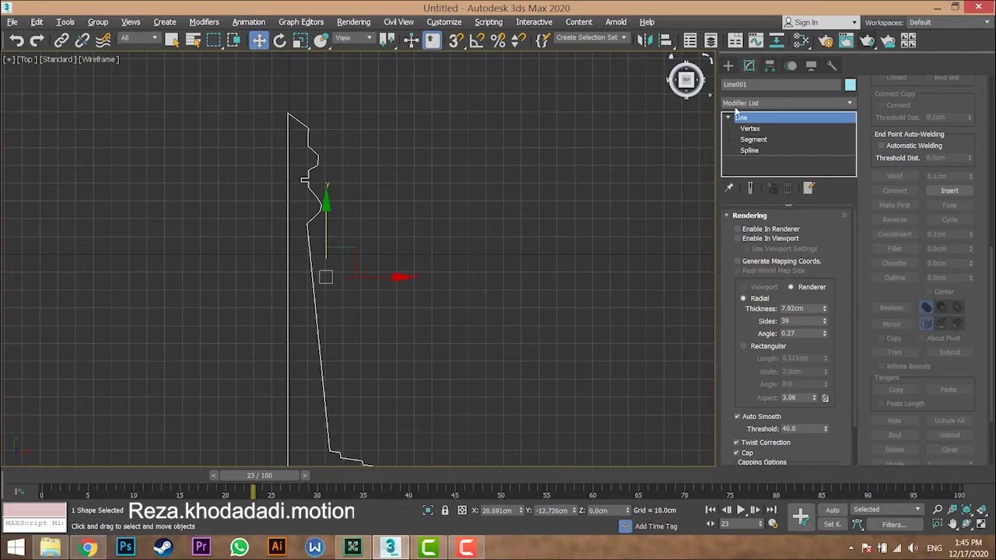
{"action": "left_click", "coordinate": [753, 139]}
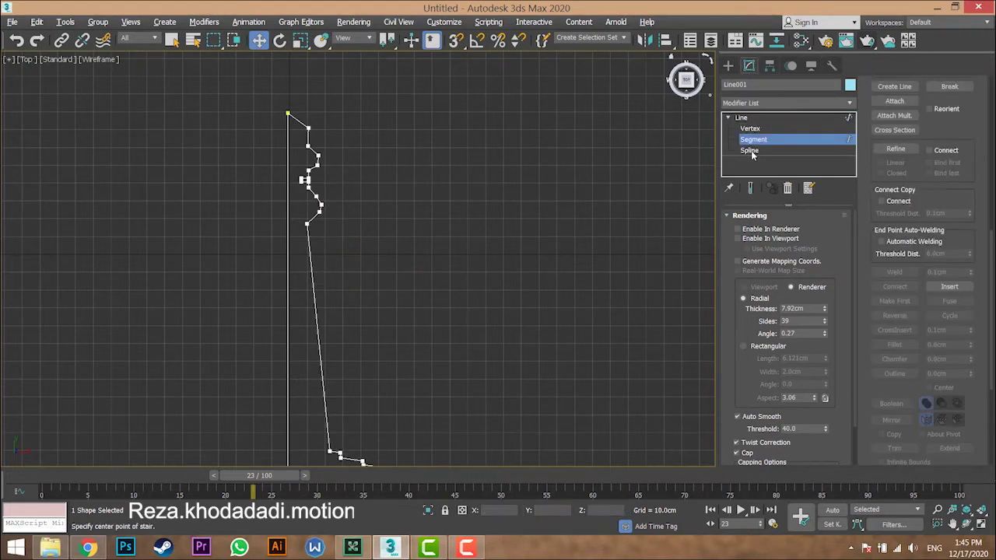
{"action": "left_click", "coordinate": [751, 150]}
{"action": "left_click", "coordinate": [751, 129]}
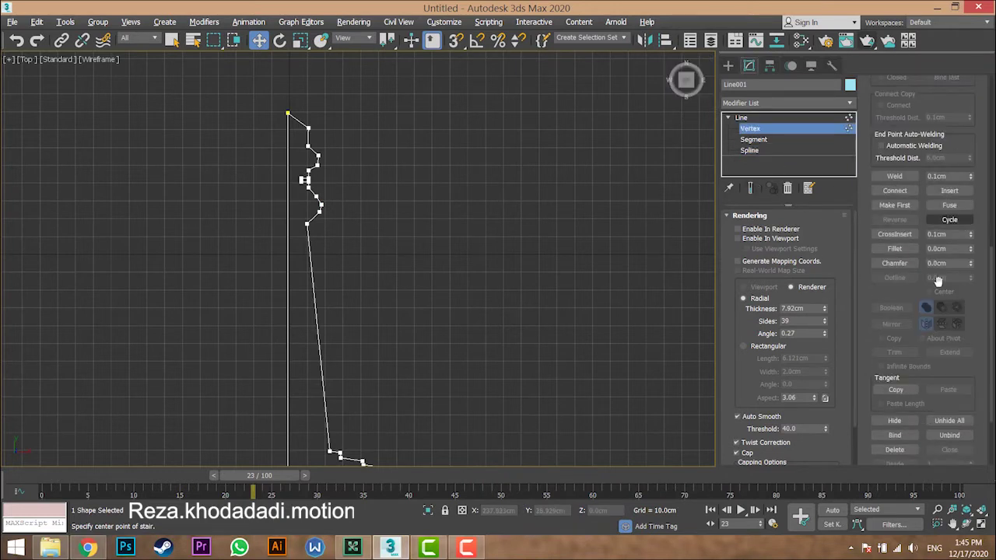
{"action": "left_click", "coordinate": [748, 218]}
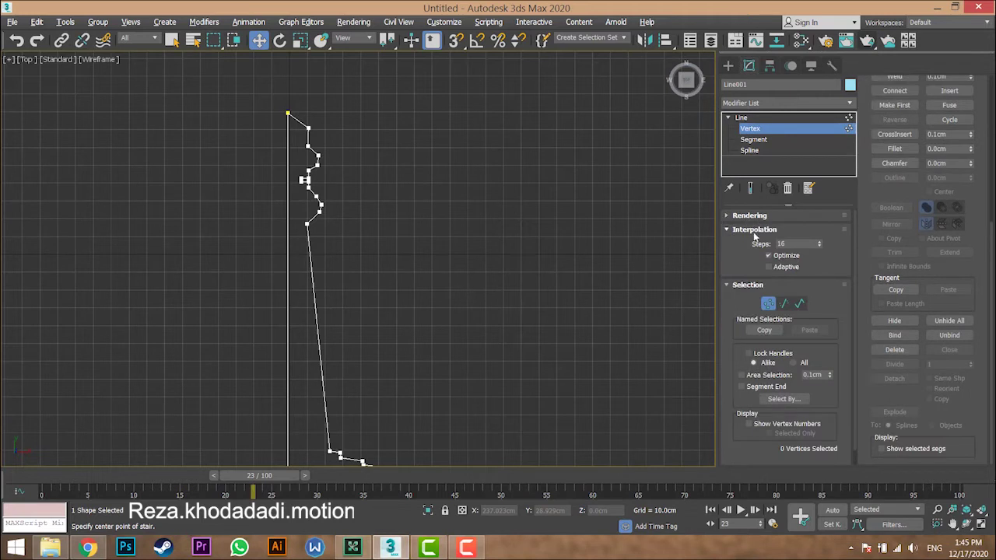
{"action": "left_click", "coordinate": [755, 231]}
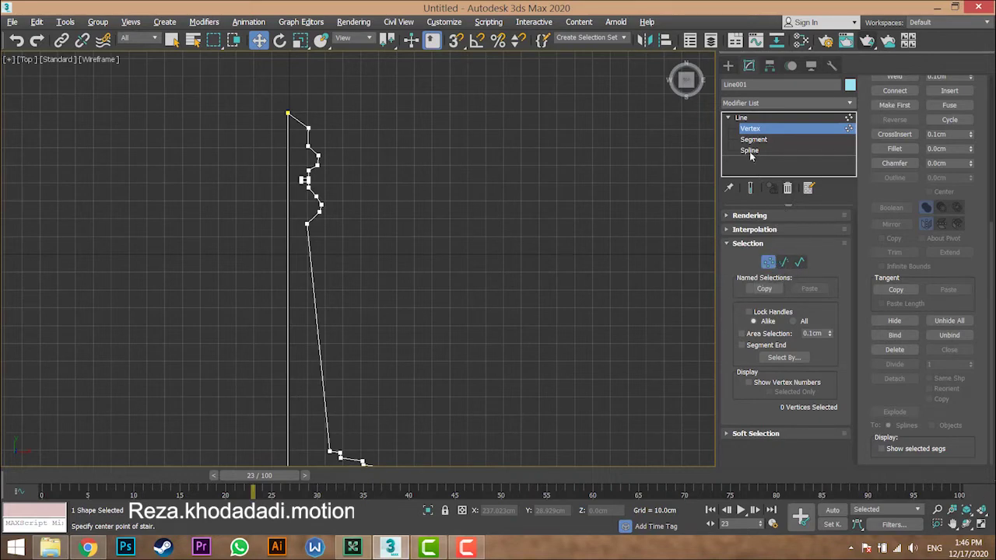
Step: Select the outer segment of the upper bulge at Segment level, and return to Vertex level
{"action": "scroll", "coordinate": [350, 171], "scroll_direction": "up", "scroll_amount": 8}
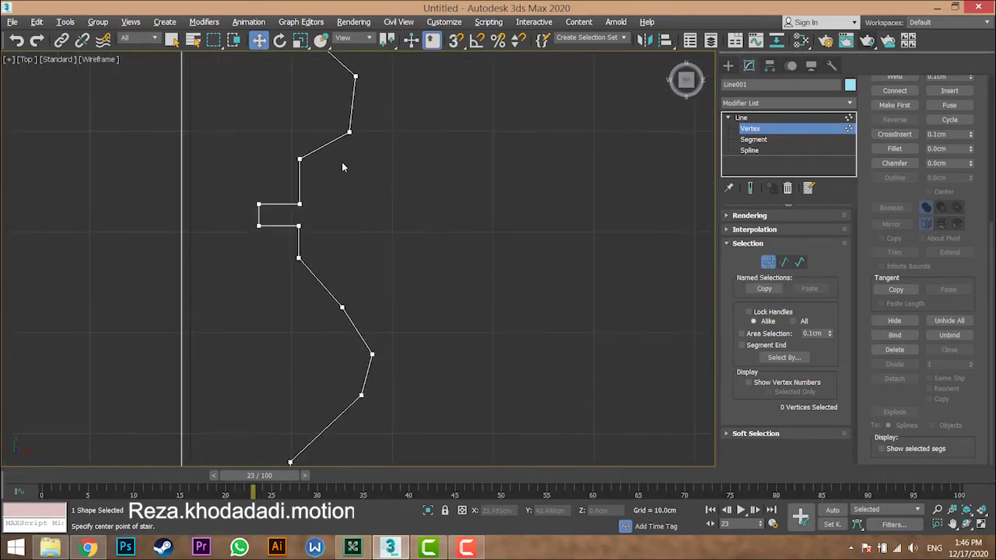
{"action": "left_click", "coordinate": [784, 262]}
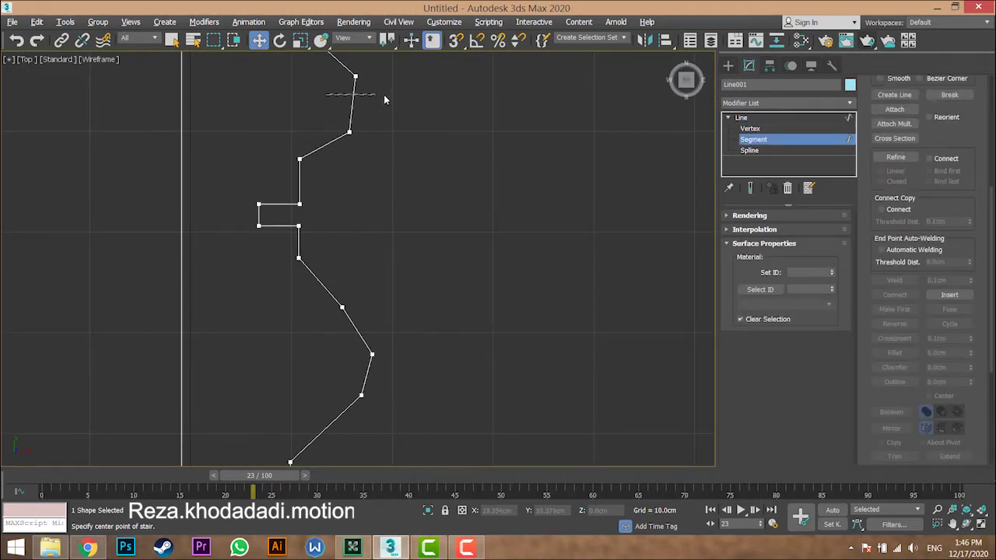
{"action": "left_click", "coordinate": [352, 100]}
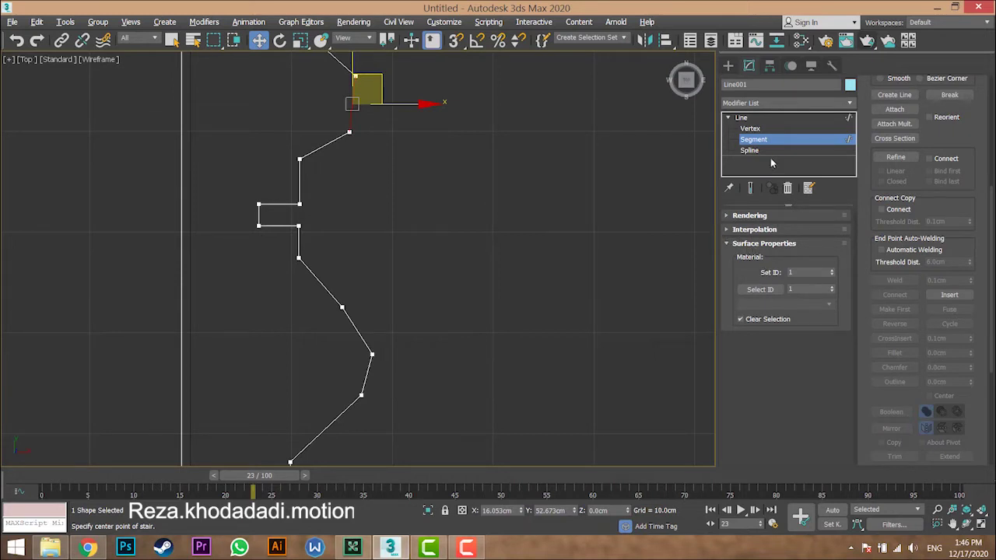
{"action": "key", "text": "1"}
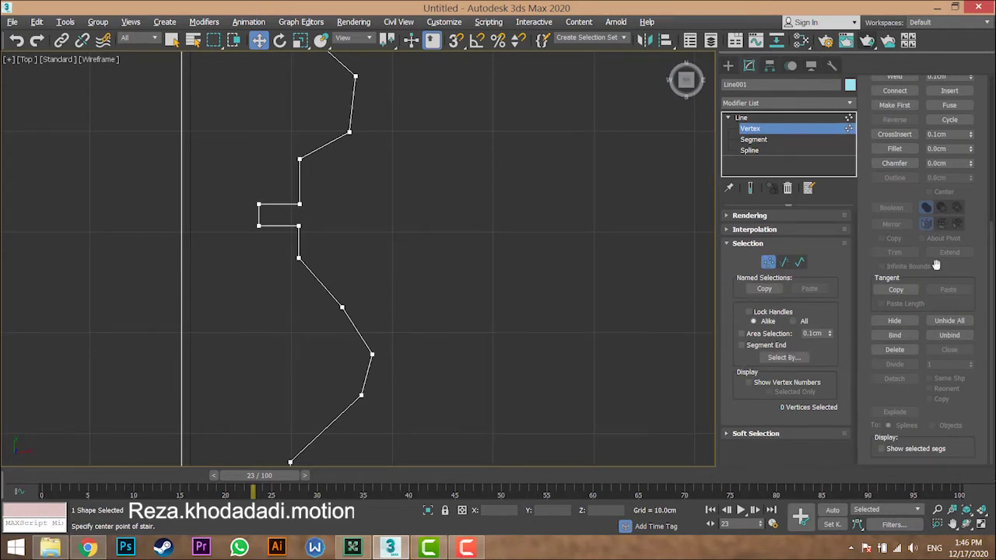
Step: Look over the vertex editing options and the profile's outline from the top vertex down to the long shaft
{"action": "scroll", "coordinate": [965, 194], "scroll_direction": "up", "scroll_amount": 5}
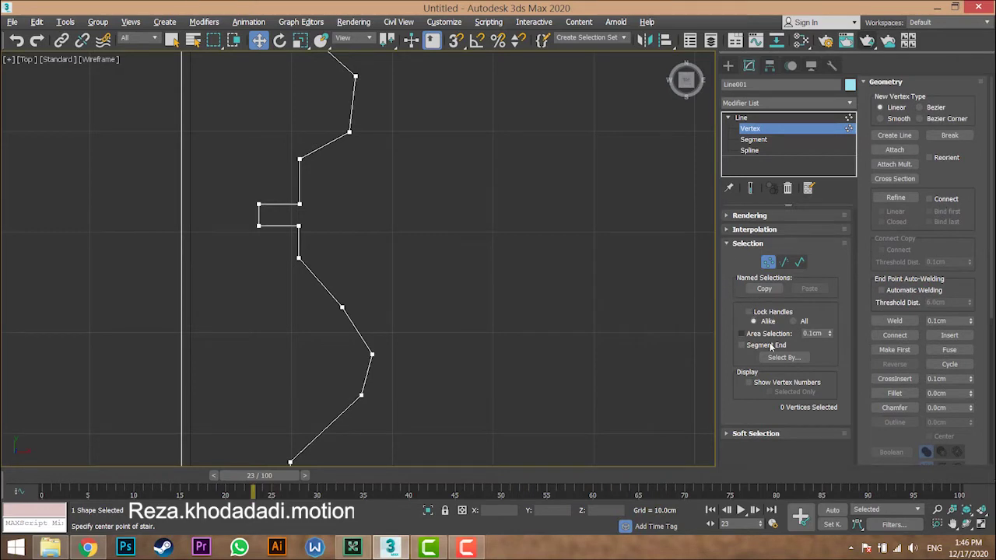
{"action": "scroll", "coordinate": [428, 227], "scroll_direction": "down", "scroll_amount": 3}
{"action": "scroll", "coordinate": [432, 218], "scroll_direction": "down", "scroll_amount": 2}
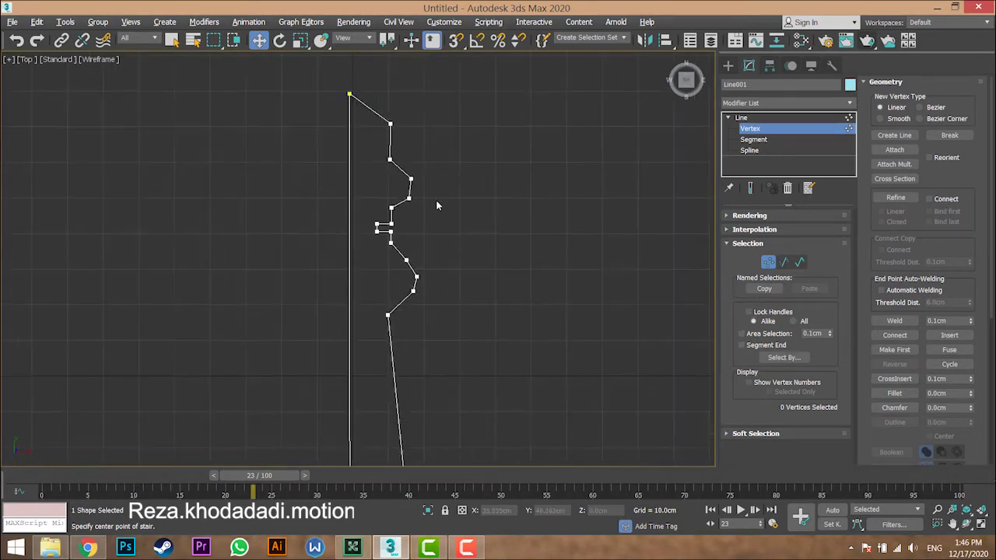
{"action": "middle_click_drag", "start_coordinate": [428, 190], "coordinate": [401, 159]}
{"action": "scroll", "coordinate": [401, 158], "scroll_direction": "down", "scroll_amount": 2}
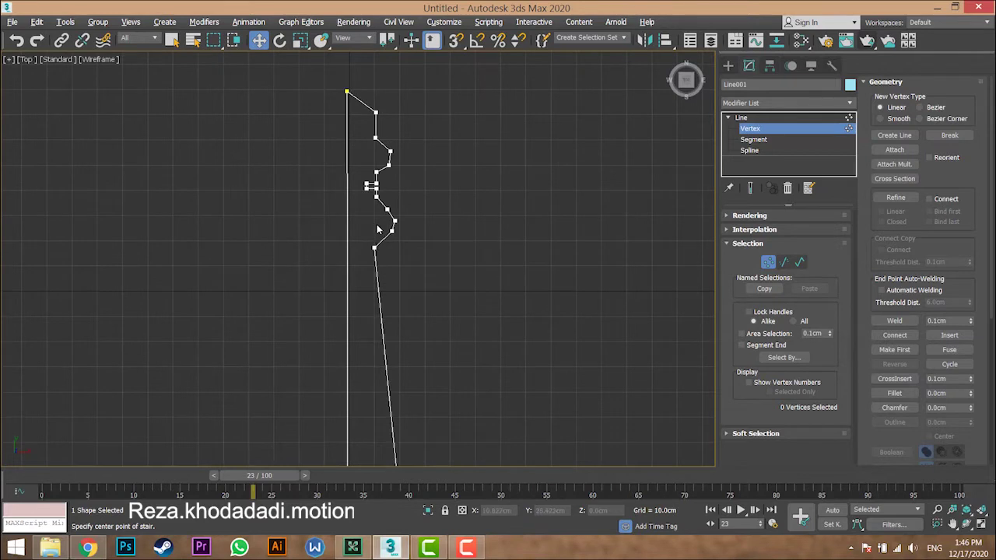
{"action": "scroll", "coordinate": [390, 224], "scroll_direction": "up", "scroll_amount": 2}
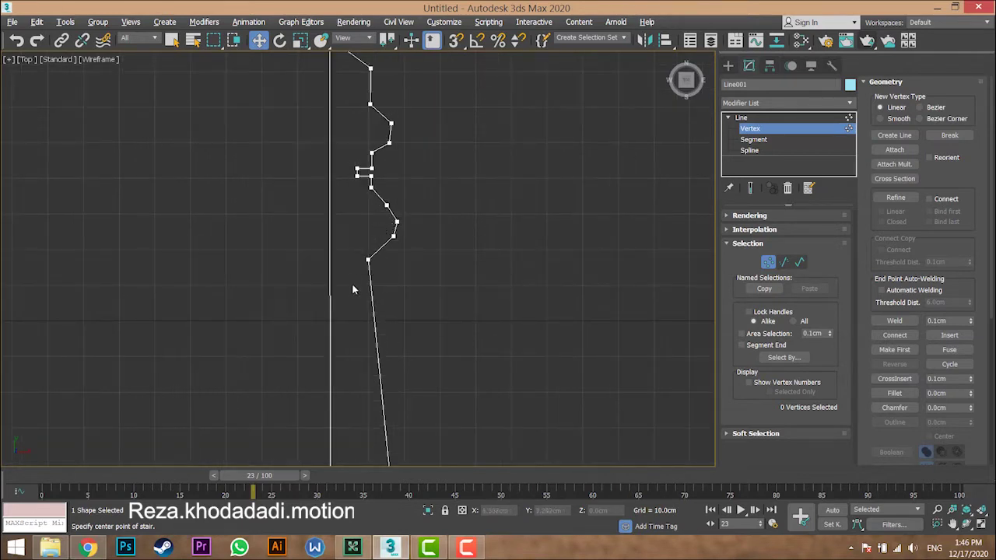
{"action": "middle_click_drag", "start_coordinate": [352, 288], "coordinate": [370, 249]}
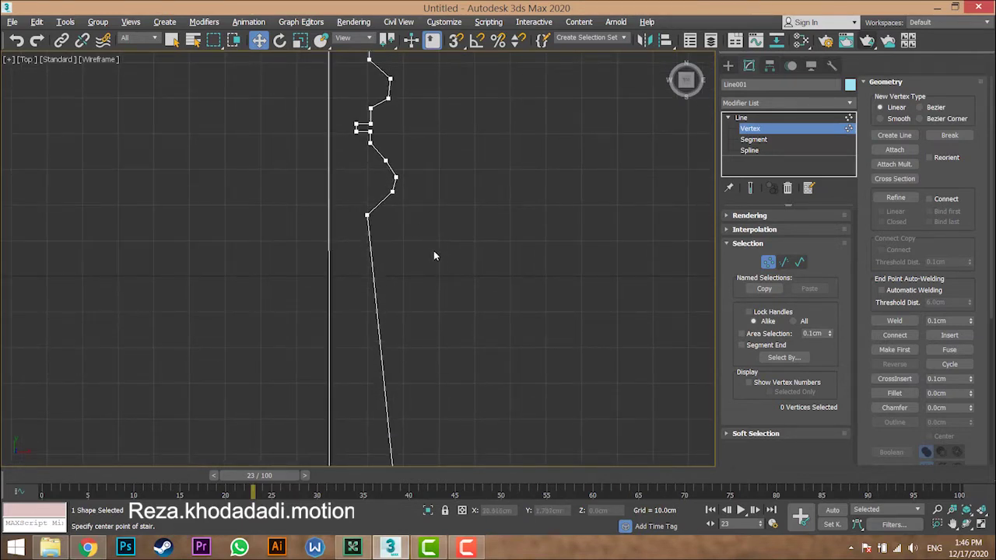
{"action": "middle_click_drag", "start_coordinate": [419, 175], "coordinate": [434, 265]}
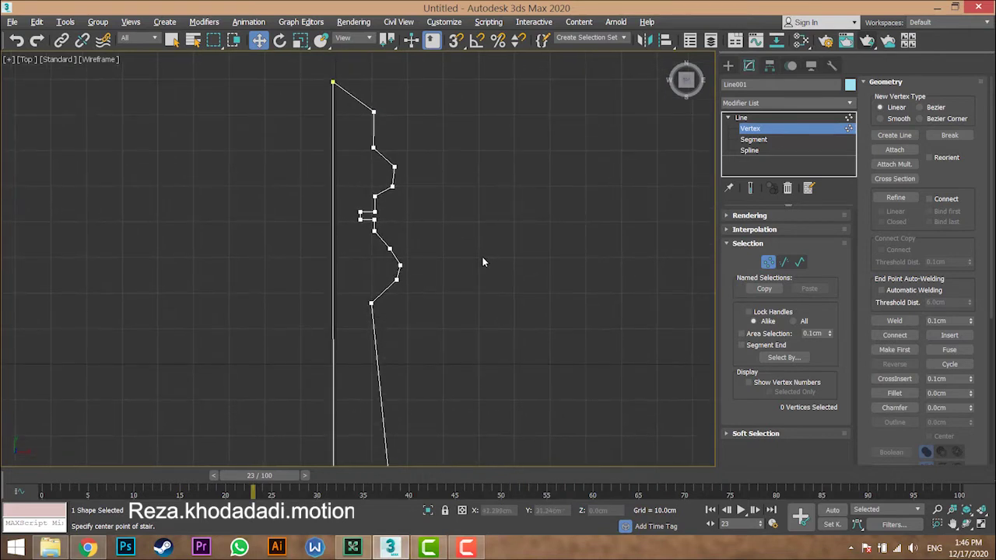
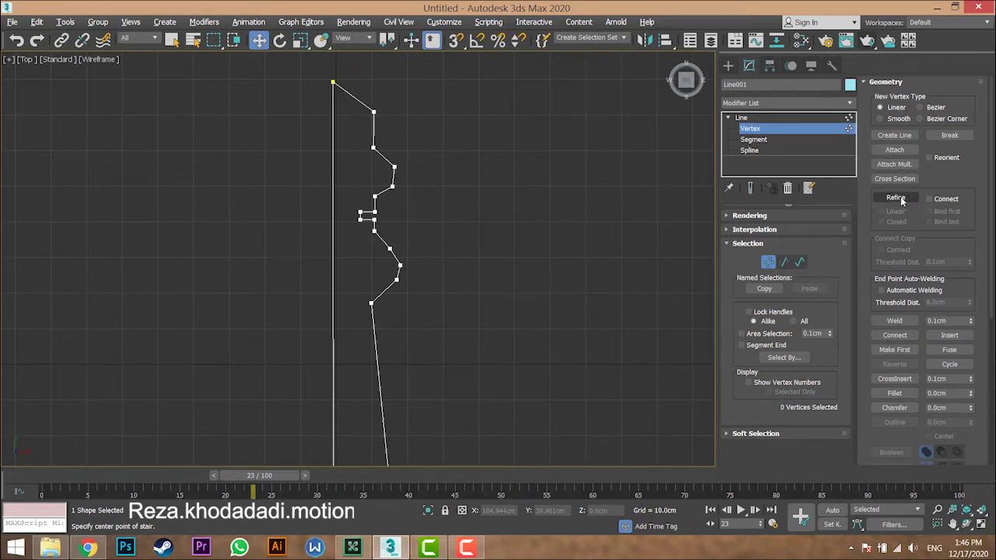
Step: Use Refine to insert one extra vertex on the long shaft segment below the lower bulge, and leave the tool
{"action": "left_click", "coordinate": [903, 201]}
{"action": "middle_click_drag", "start_coordinate": [407, 303], "coordinate": [416, 145]}
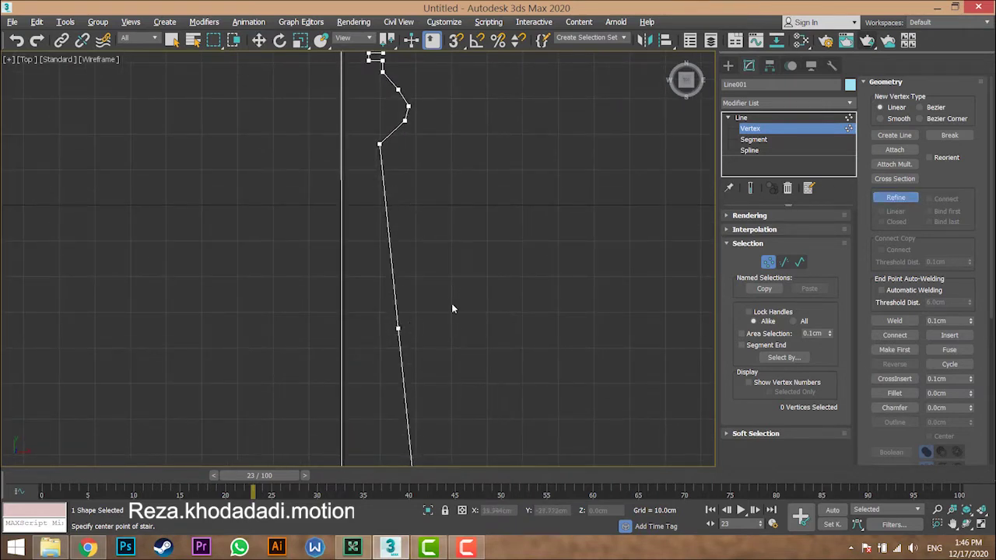
{"action": "key", "text": "w"}
{"action": "key", "text": "1"}
{"action": "key", "text": "1"}
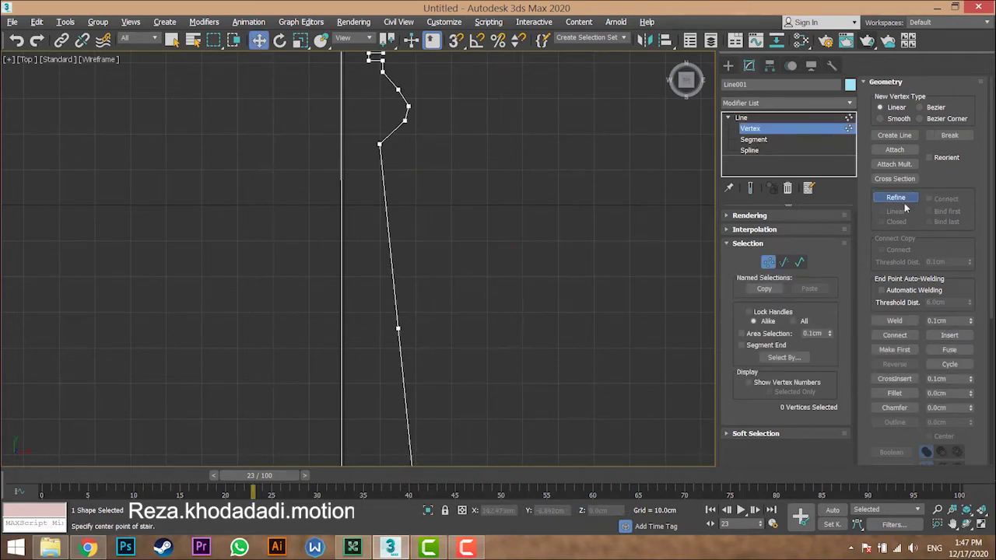
{"action": "left_click", "coordinate": [896, 197]}
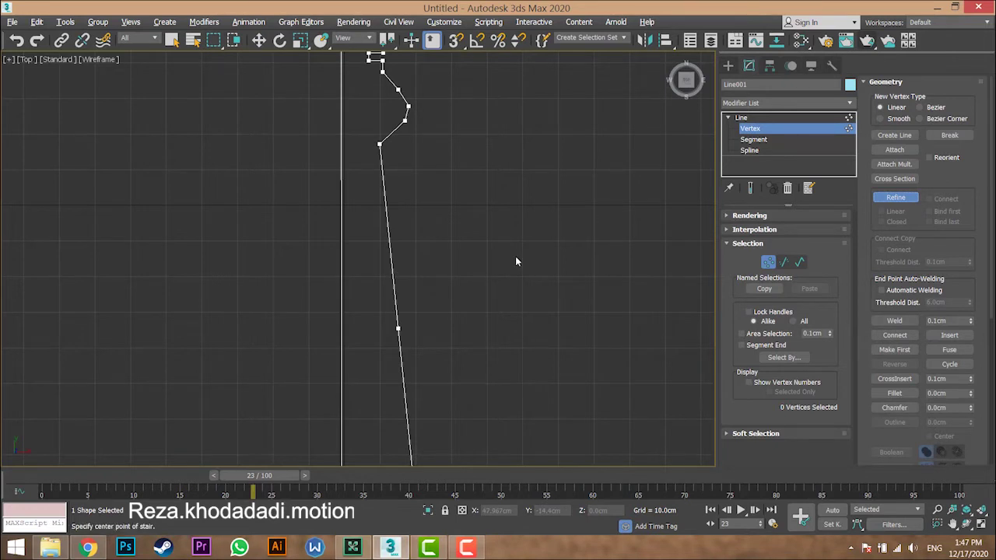
{"action": "key", "text": "w"}
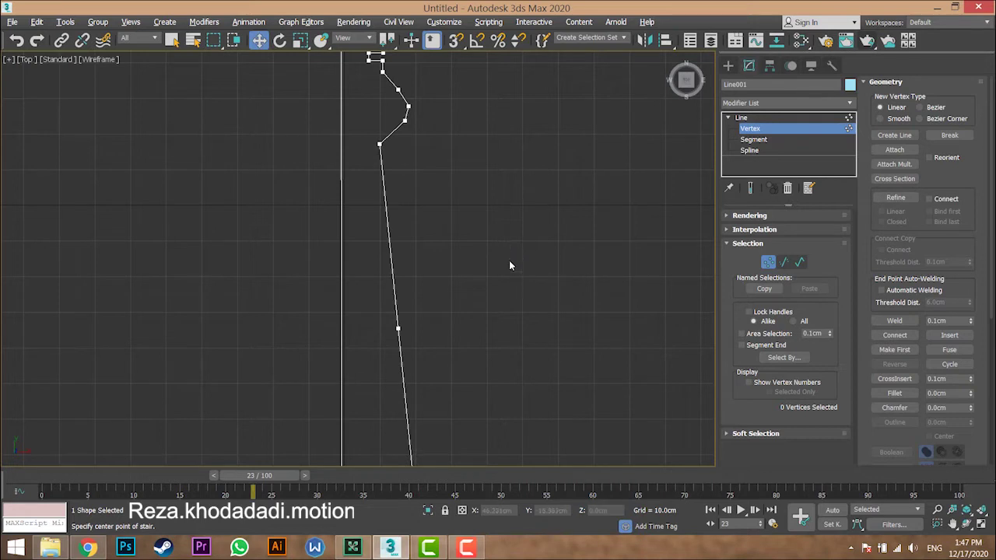
{"action": "right_click", "coordinate": [507, 245]}
{"action": "right_click", "coordinate": [313, 175]}
Step: Convert the profile's top vertex to Bezier Corner and pull its handle outward to round the sloping top edge
{"action": "middle_click_drag", "start_coordinate": [486, 309], "coordinate": [467, 449]}
{"action": "scroll", "coordinate": [381, 145], "scroll_direction": "up", "scroll_amount": 3}
{"action": "middle_click_drag", "start_coordinate": [384, 155], "coordinate": [443, 320]}
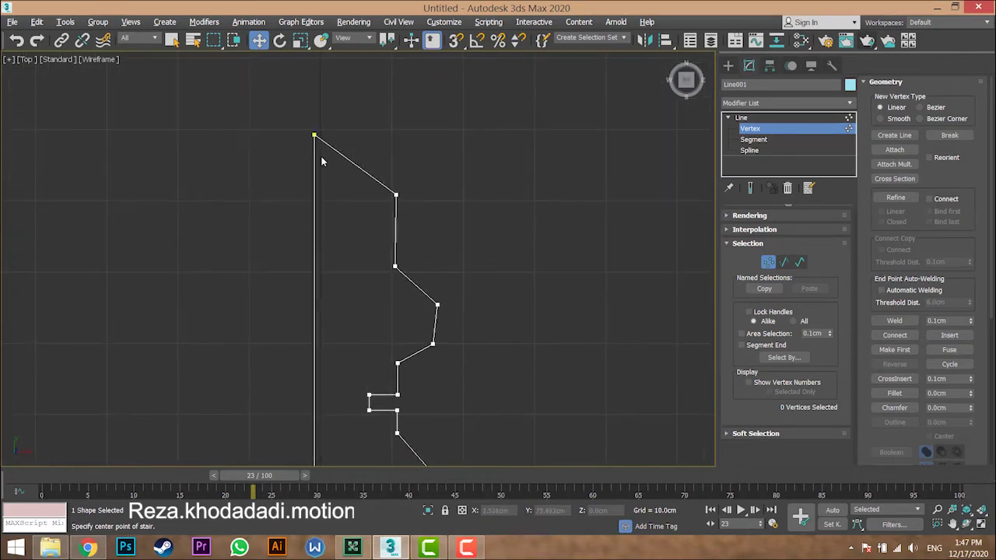
{"action": "middle_click_drag", "start_coordinate": [319, 164], "coordinate": [318, 182]}
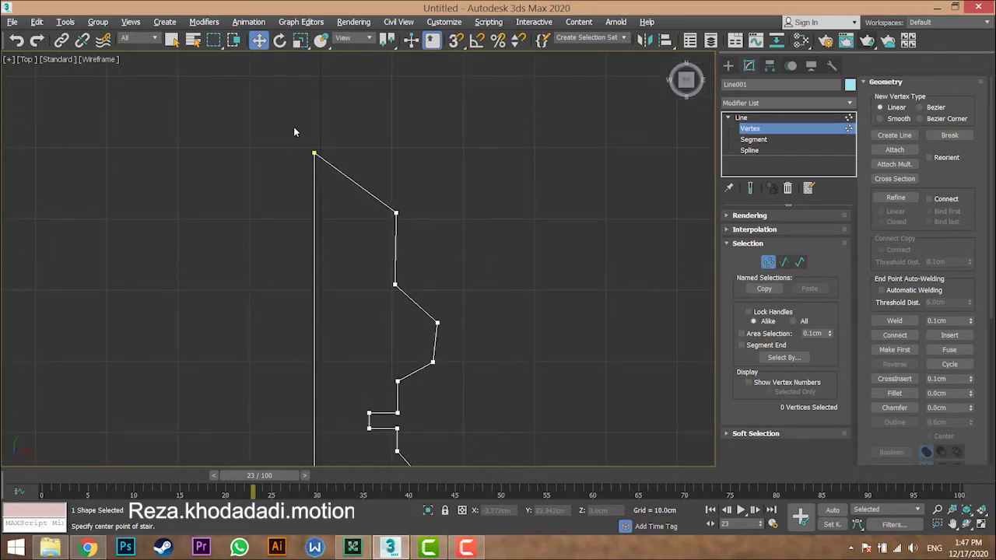
{"action": "left_click", "coordinate": [316, 155]}
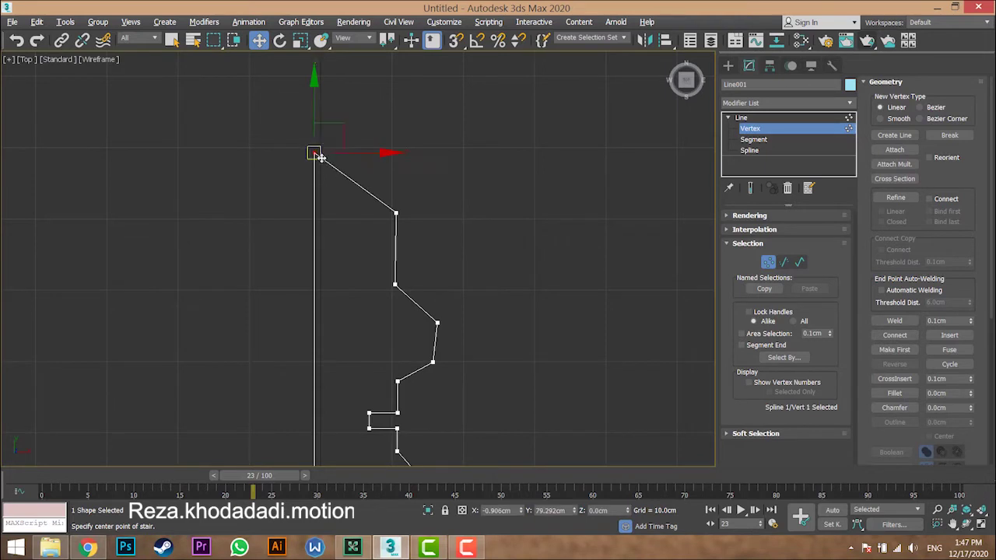
{"action": "right_click", "coordinate": [317, 159]}
{"action": "left_click", "coordinate": [300, 62]}
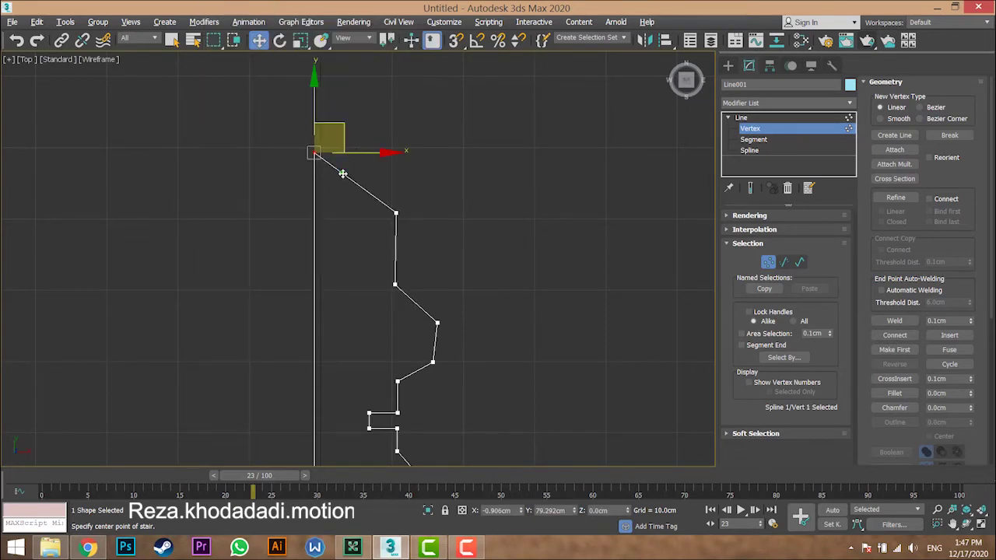
{"action": "left_click_drag", "start_coordinate": [343, 173], "coordinate": [380, 157]}
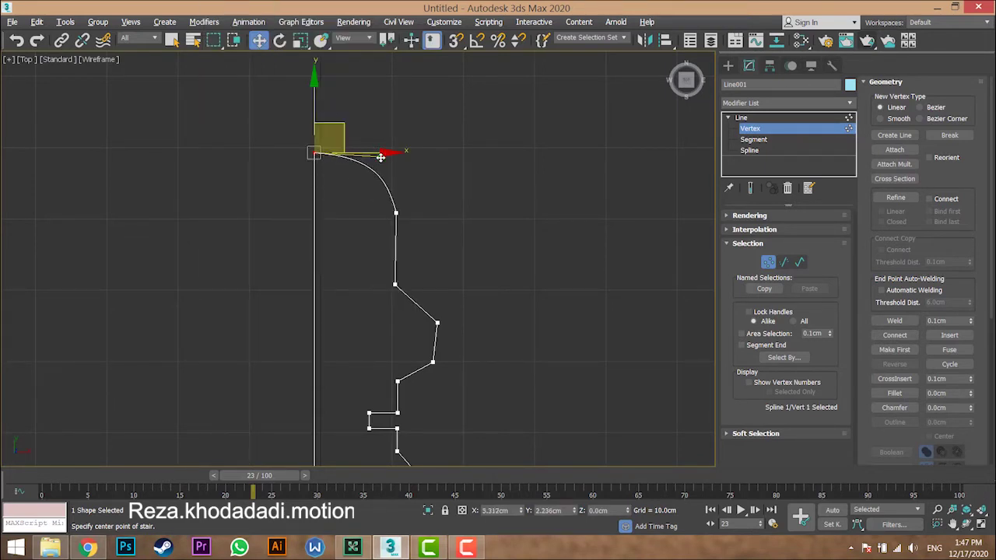
Step: Convert the second vertex from the top to Bezier and swing its lower handle toward the axis, forming an S-shaped curve
{"action": "left_click", "coordinate": [395, 212]}
{"action": "scroll", "coordinate": [395, 210], "scroll_direction": "up", "scroll_amount": 2}
{"action": "right_click", "coordinate": [390, 208]}
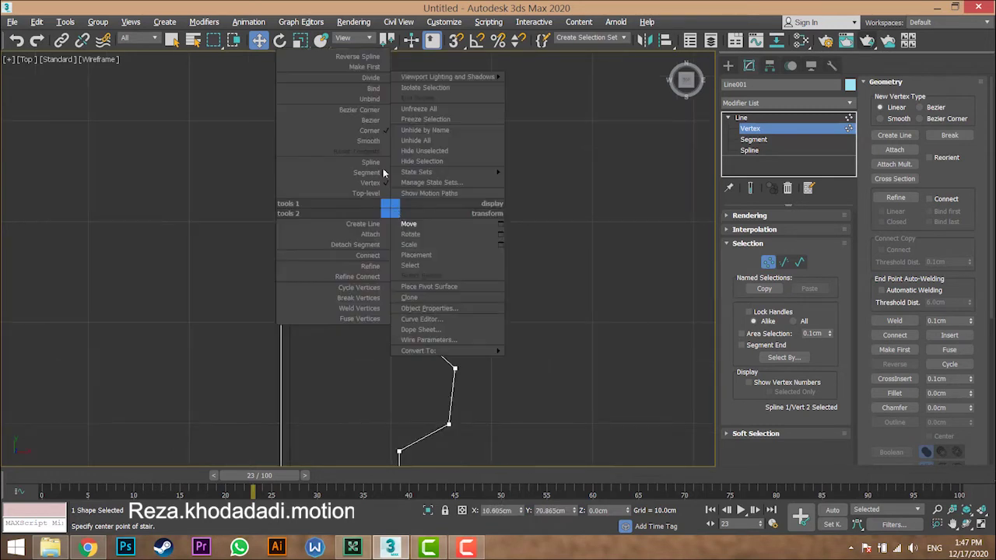
{"action": "left_click", "coordinate": [374, 120]}
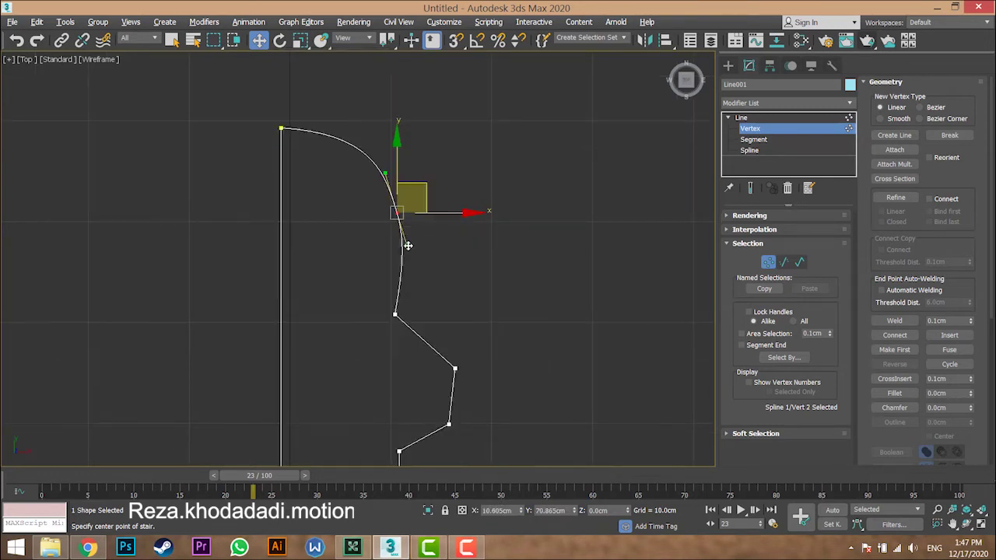
{"action": "left_click_drag", "start_coordinate": [407, 245], "coordinate": [369, 261]}
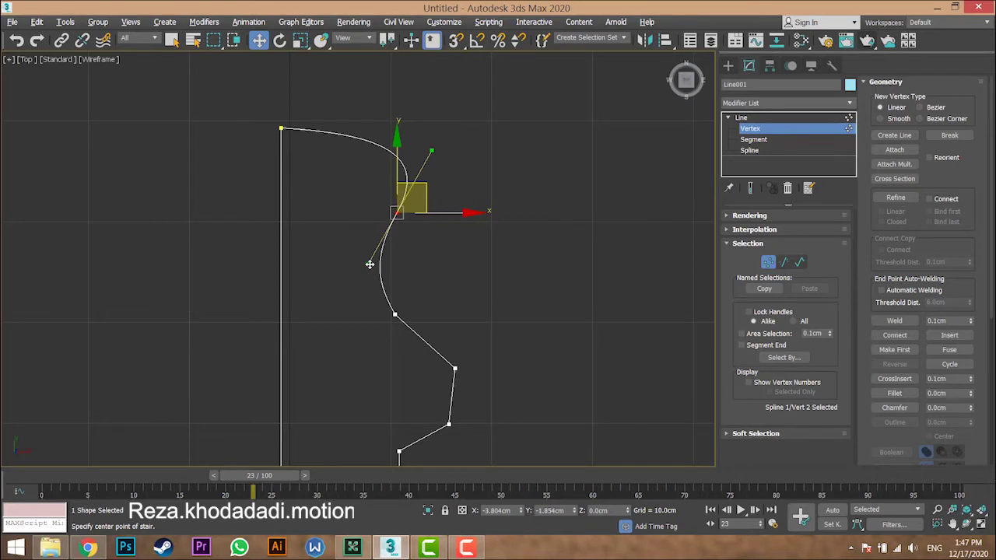
Step: Select both outer vertices of the upper bulge, convert them to Smooth, and clear the selection
{"action": "middle_click_drag", "start_coordinate": [460, 327], "coordinate": [440, 226]}
{"action": "left_click_drag", "start_coordinate": [421, 223], "coordinate": [467, 317]}
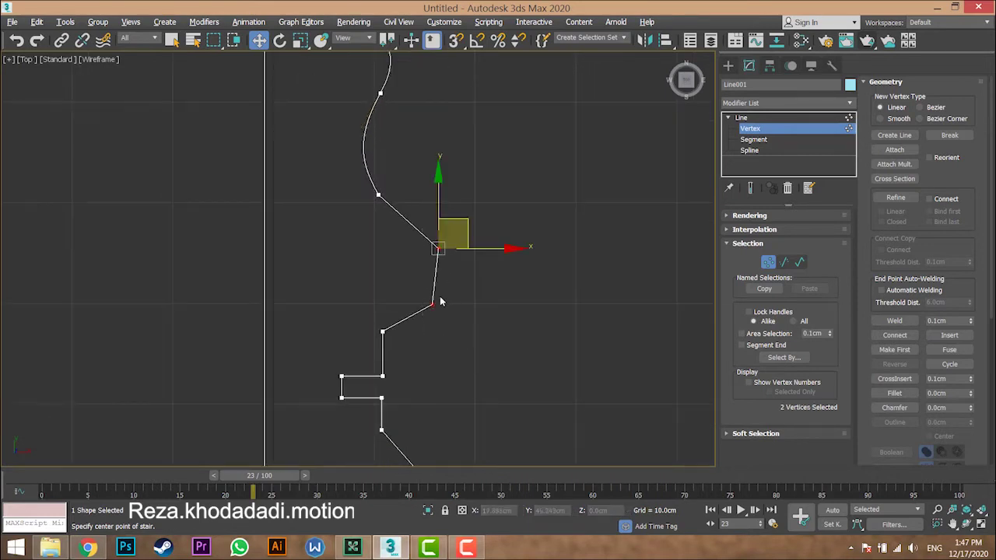
{"action": "right_click", "coordinate": [432, 290]}
{"action": "left_click", "coordinate": [416, 215]}
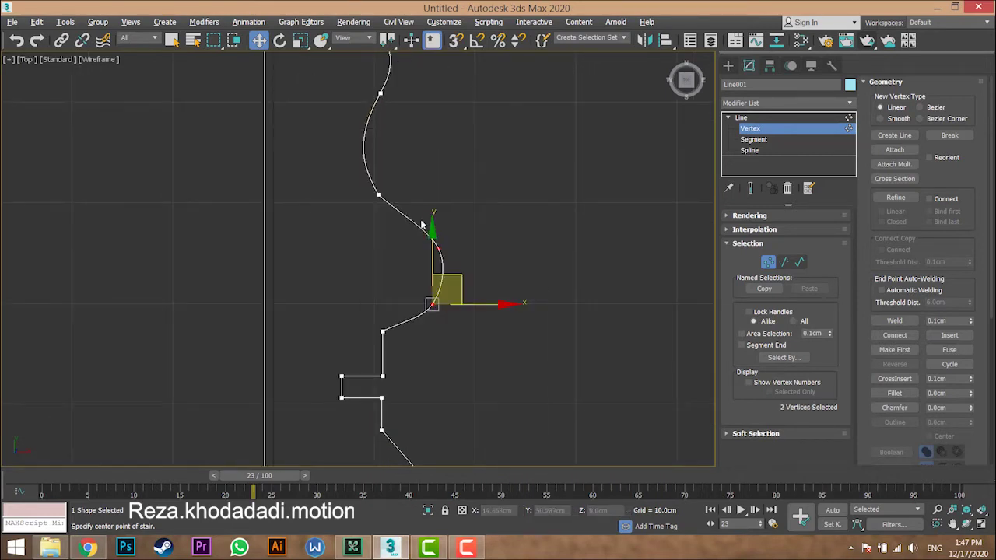
{"action": "left_click", "coordinate": [422, 270]}
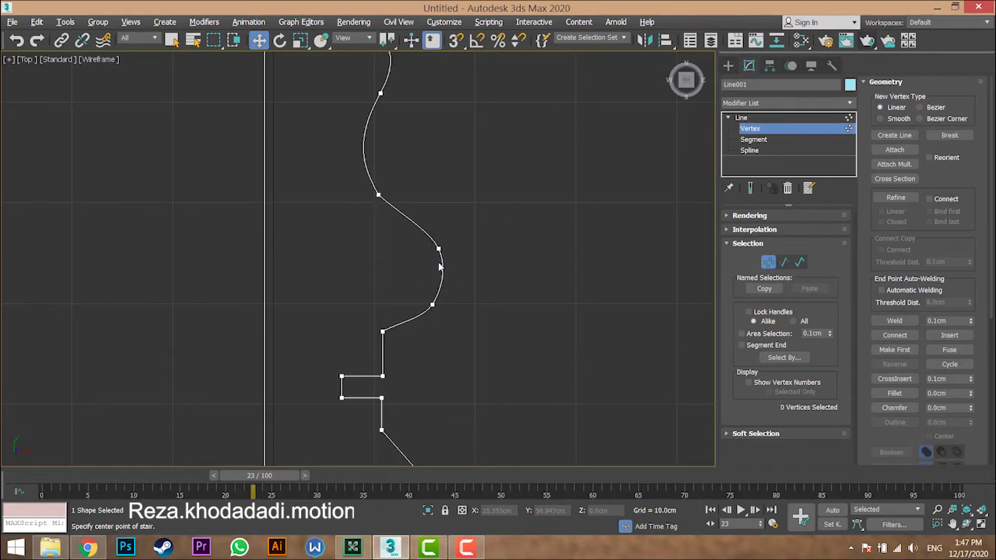
Step: Deepen the rectangular notch by moving its two inner vertices along X toward the axis, and clear the selection
{"action": "scroll", "coordinate": [440, 267], "scroll_direction": "down", "scroll_amount": 3}
{"action": "middle_click_drag", "start_coordinate": [439, 194], "coordinate": [432, 81]}
{"action": "scroll", "coordinate": [402, 202], "scroll_direction": "up", "scroll_amount": 6}
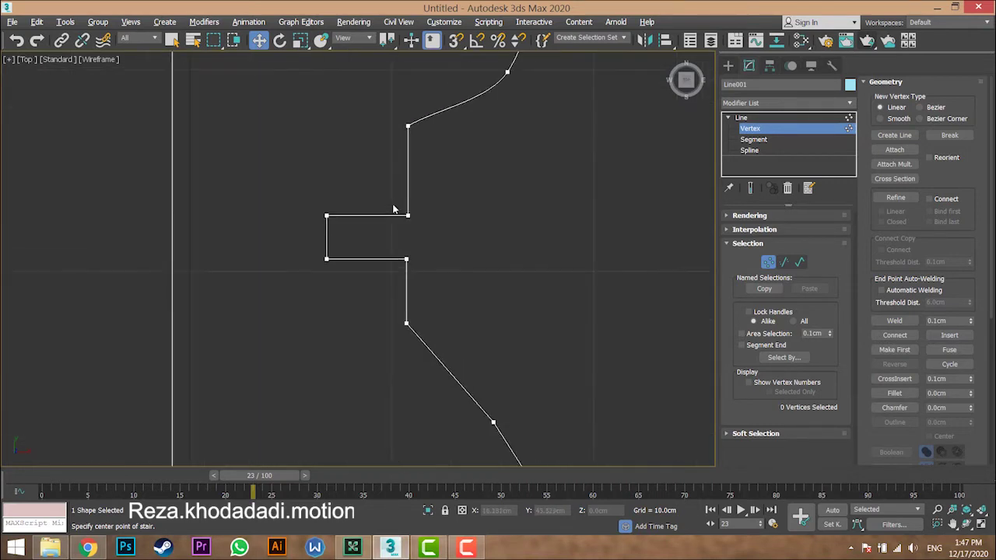
{"action": "left_click_drag", "start_coordinate": [309, 194], "coordinate": [379, 256]}
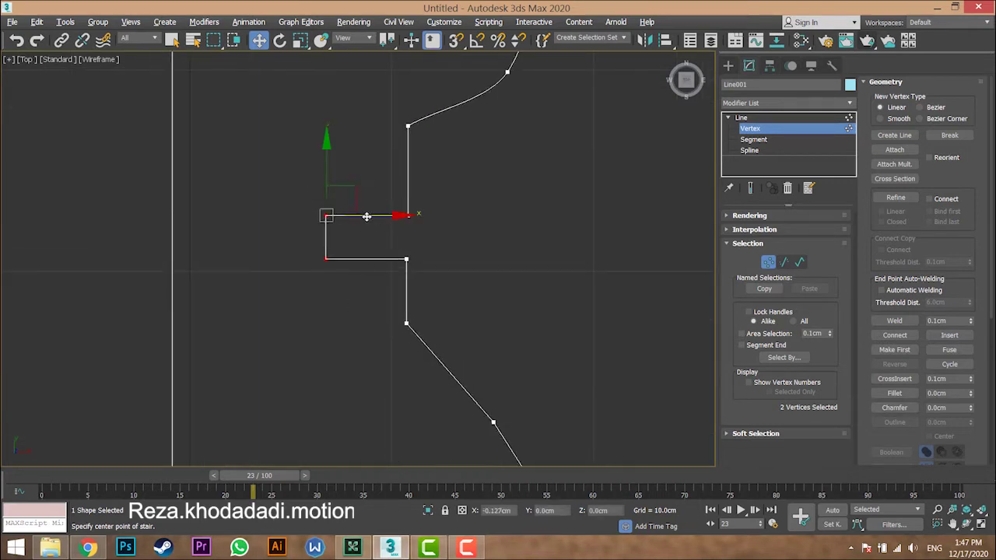
{"action": "left_click_drag", "start_coordinate": [377, 218], "coordinate": [324, 218]}
{"action": "left_click", "coordinate": [506, 261]}
Step: Convert the vertex just below the upper bulge to Bezier Corner and pull its upper handle outward, rounding the bulge's underside
{"action": "scroll", "coordinate": [506, 261], "scroll_direction": "down", "scroll_amount": 3}
{"action": "middle_click_drag", "start_coordinate": [472, 271], "coordinate": [446, 228]}
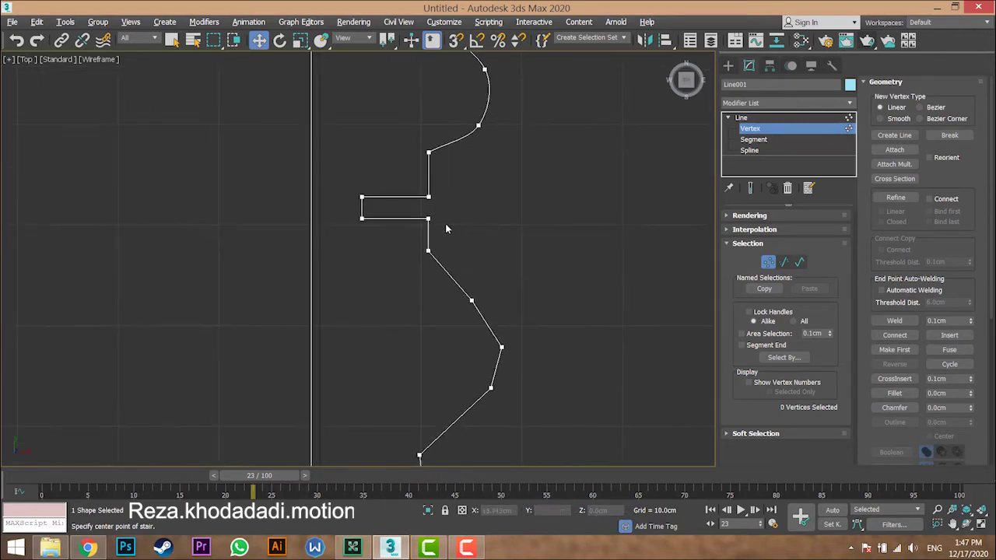
{"action": "middle_click_drag", "start_coordinate": [468, 285], "coordinate": [464, 340]}
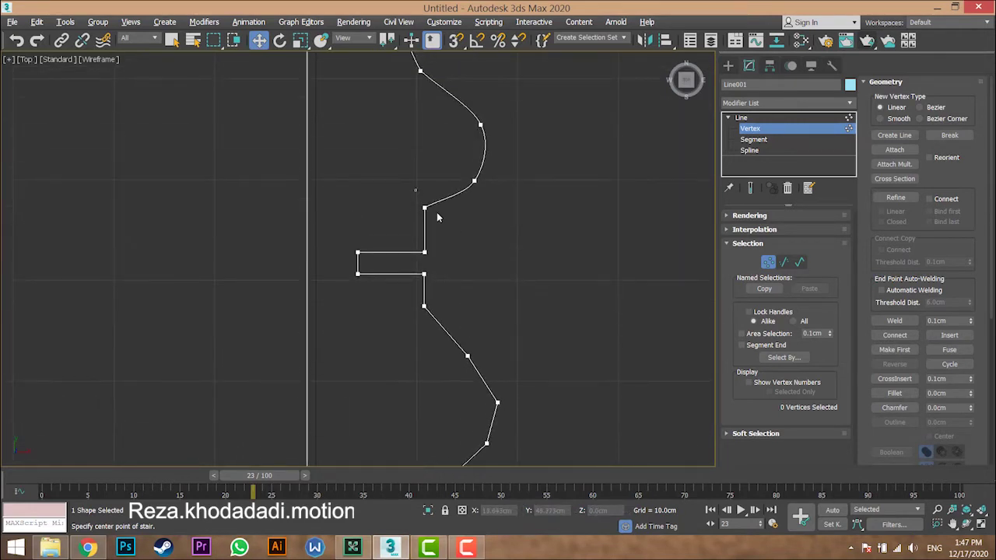
{"action": "left_click", "coordinate": [425, 208]}
{"action": "scroll", "coordinate": [425, 208], "scroll_direction": "up", "scroll_amount": 5}
{"action": "right_click", "coordinate": [423, 205]}
{"action": "left_click", "coordinate": [405, 113]}
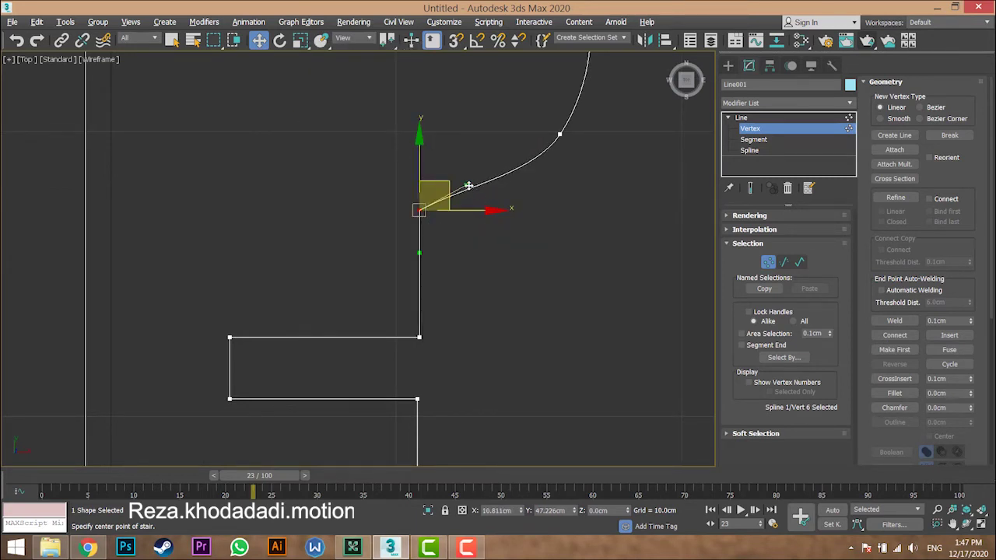
{"action": "left_click_drag", "start_coordinate": [469, 186], "coordinate": [492, 204]}
{"action": "left_click", "coordinate": [533, 259]}
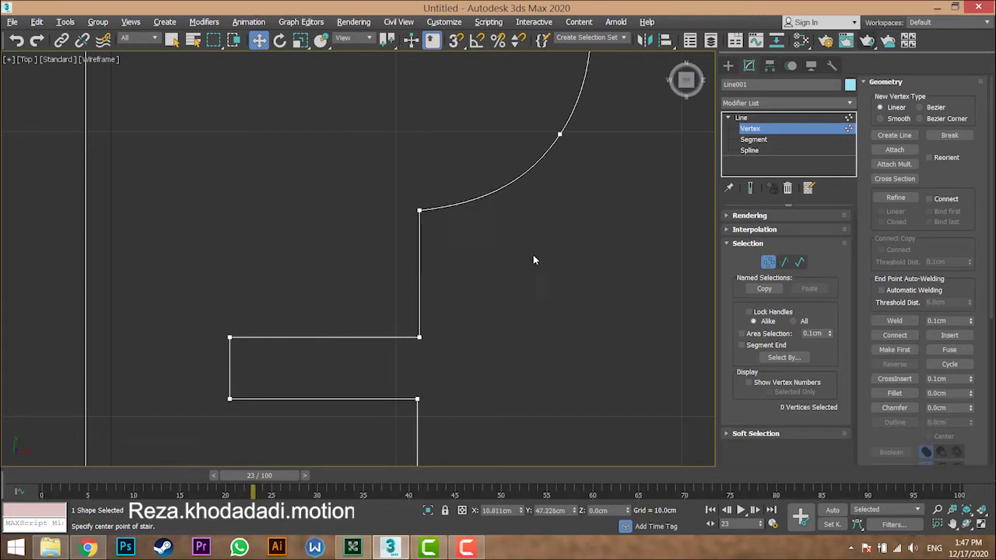
Step: Delete the two vertices directly above and below the outermost point of the lower bulge
{"action": "scroll", "coordinate": [533, 260], "scroll_direction": "down", "scroll_amount": 6}
{"action": "middle_click_drag", "start_coordinate": [555, 299], "coordinate": [496, 197]}
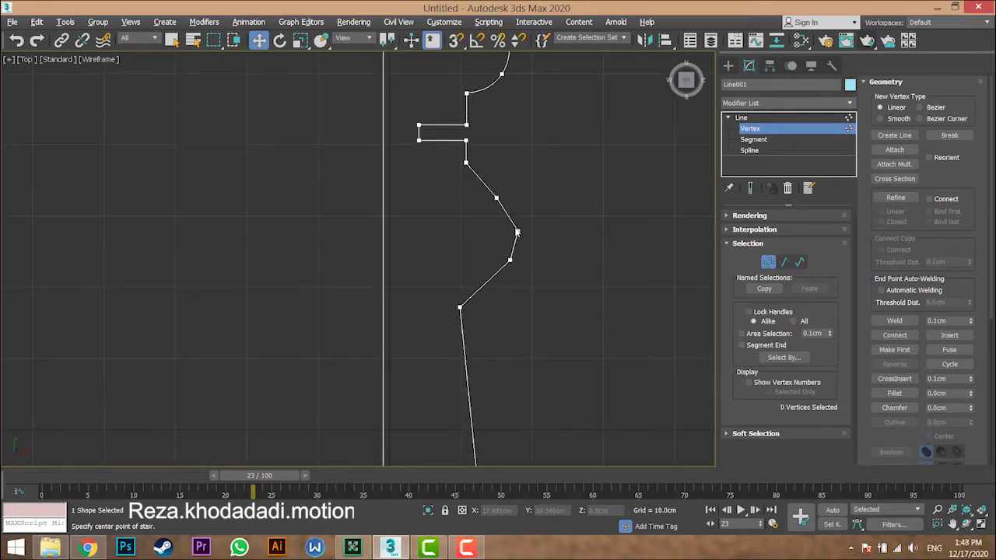
{"action": "left_click", "coordinate": [510, 260]}
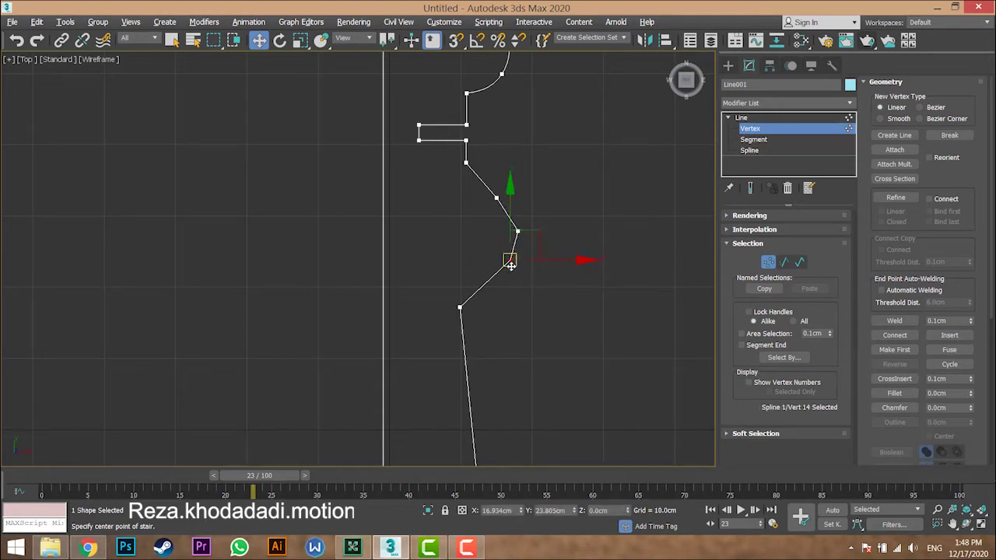
{"action": "left_click", "coordinate": [496, 198], "text": "ctrl"}
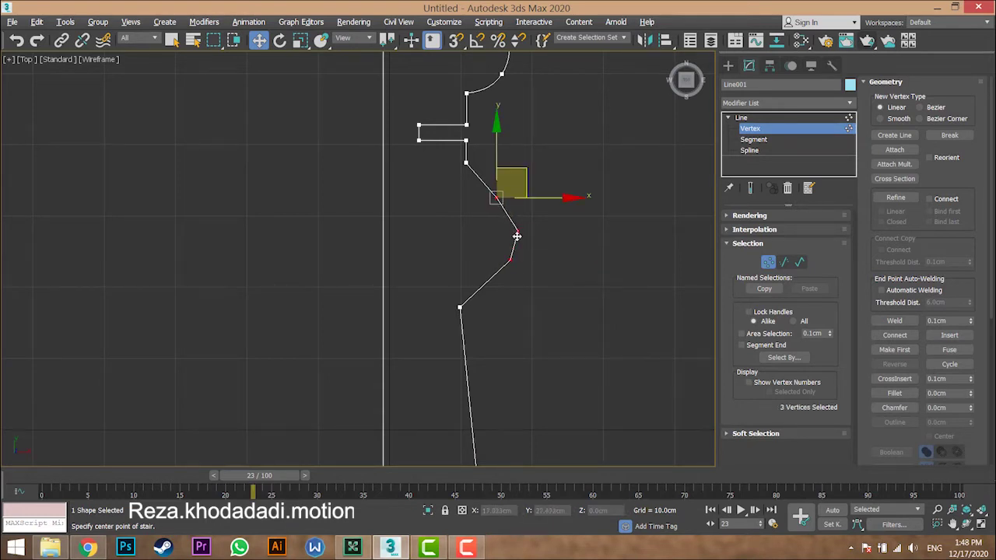
{"action": "left_click", "coordinate": [459, 307], "text": "ctrl"}
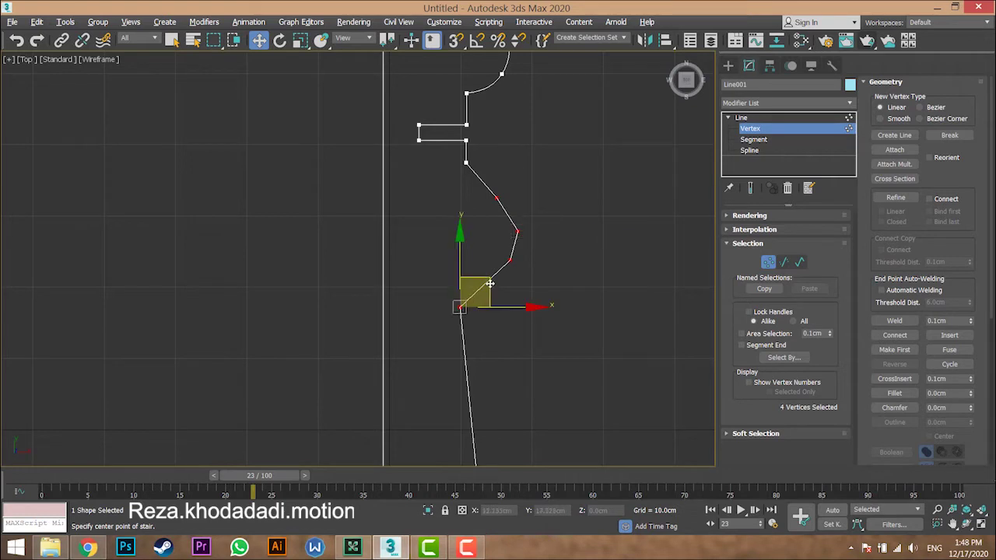
{"action": "left_click", "coordinate": [457, 309], "text": "alt"}
{"action": "left_click", "coordinate": [495, 200], "text": "alt"}
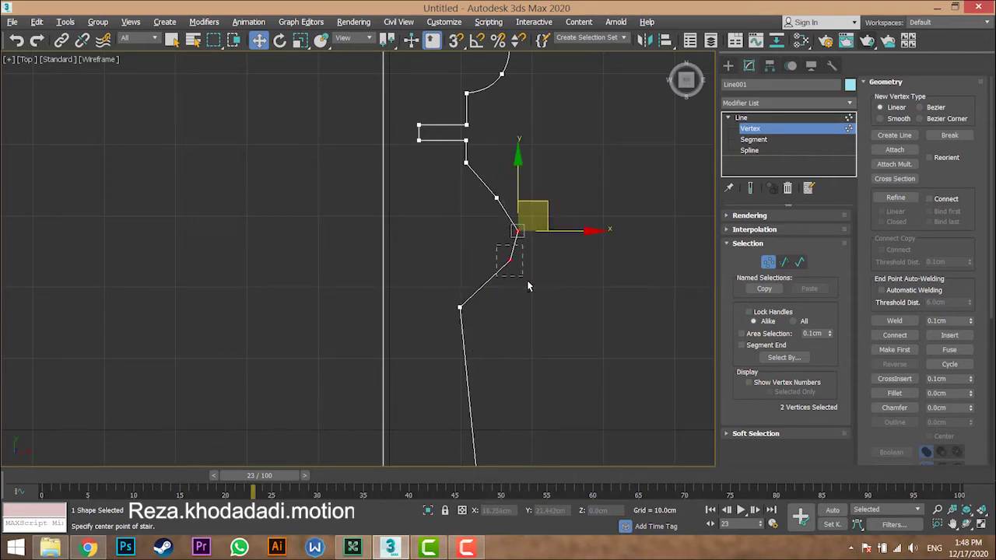
{"action": "left_click", "coordinate": [513, 246]}
{"action": "left_click_drag", "start_coordinate": [522, 172], "coordinate": [482, 238]}
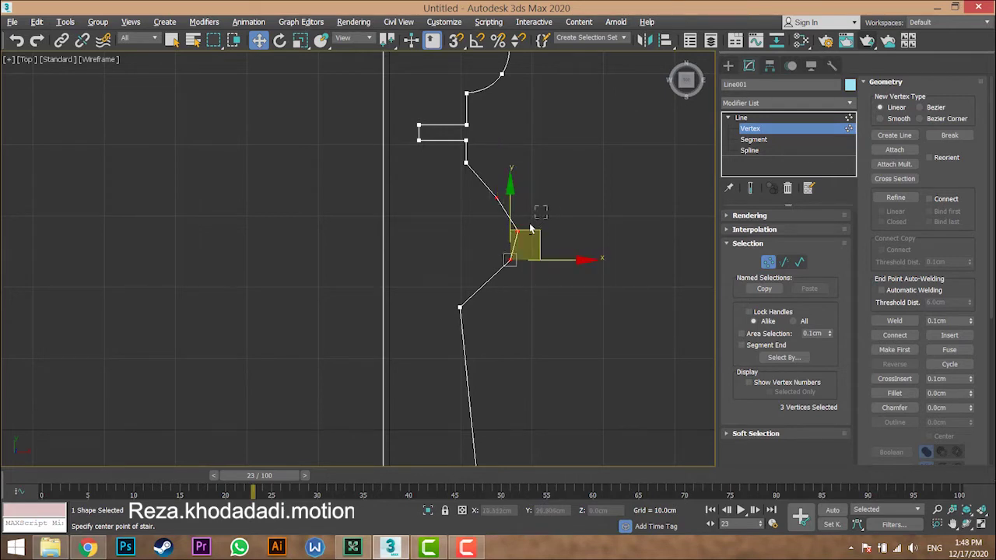
{"action": "left_click", "coordinate": [518, 233], "text": "alt"}
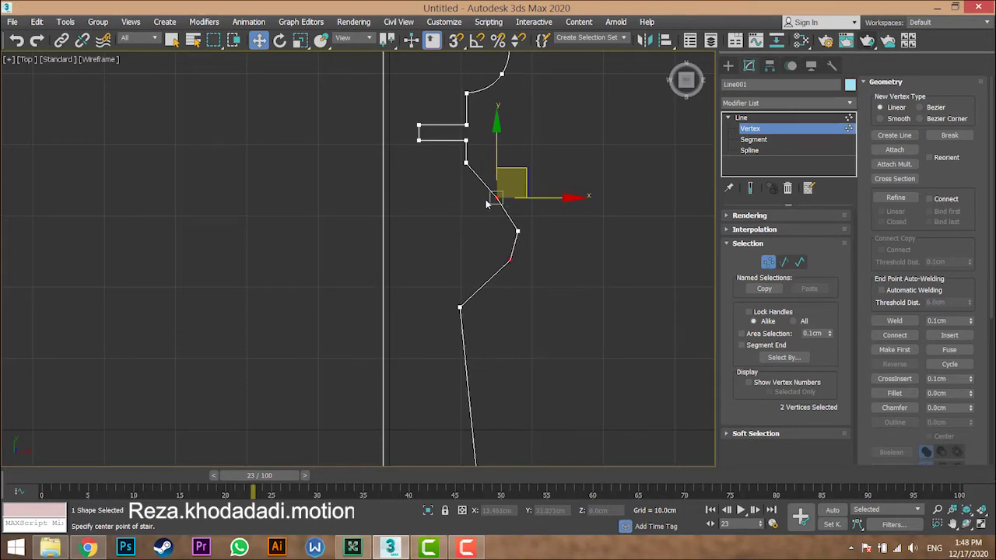
{"action": "key", "text": "Delete"}
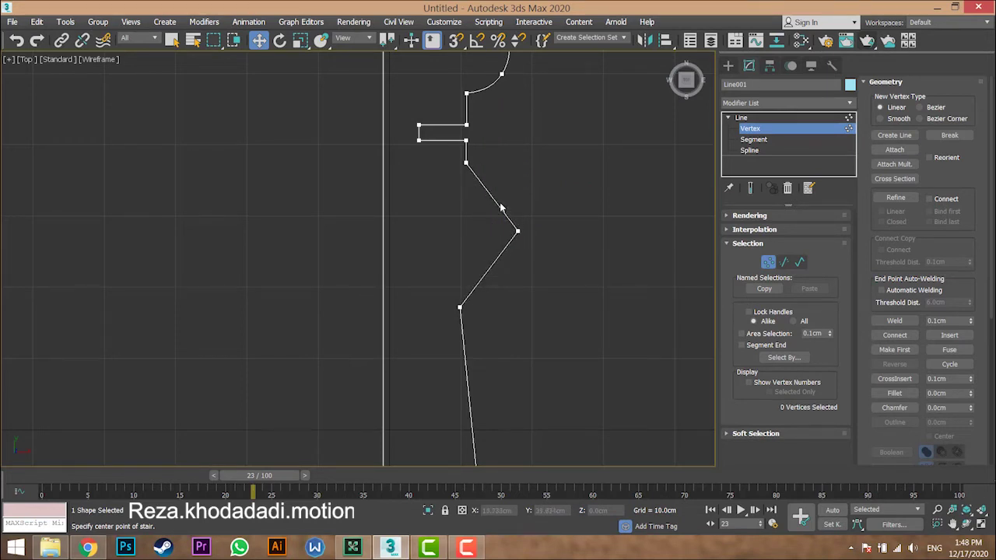
Step: Convert the outermost vertex of the lower bulge to Bezier and swing its handle to near vertical, rounding the bulge
{"action": "left_click", "coordinate": [518, 231]}
{"action": "right_click", "coordinate": [512, 223]}
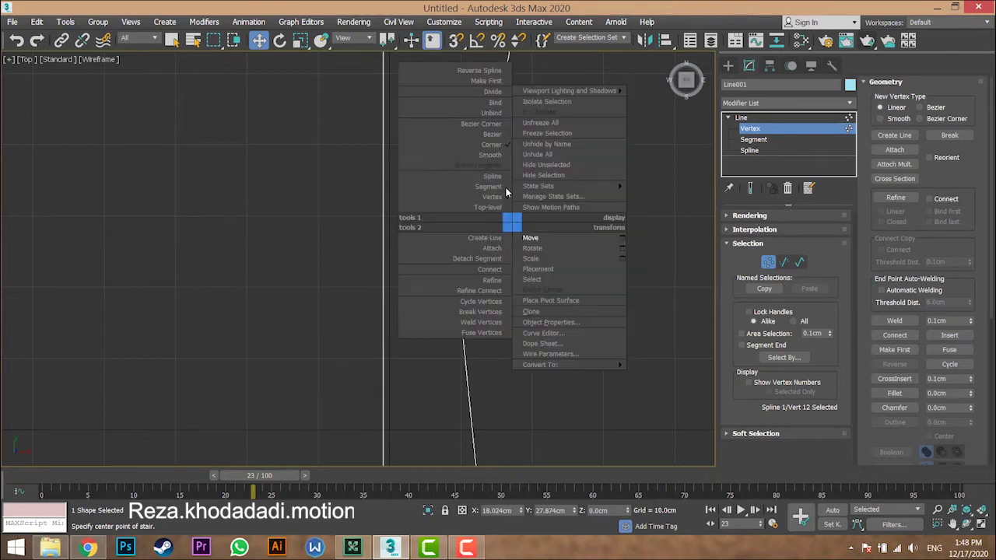
{"action": "left_click", "coordinate": [494, 139]}
{"action": "left_click_drag", "start_coordinate": [537, 256], "coordinate": [519, 285]}
{"action": "scroll", "coordinate": [520, 288], "scroll_direction": "down", "scroll_amount": 3}
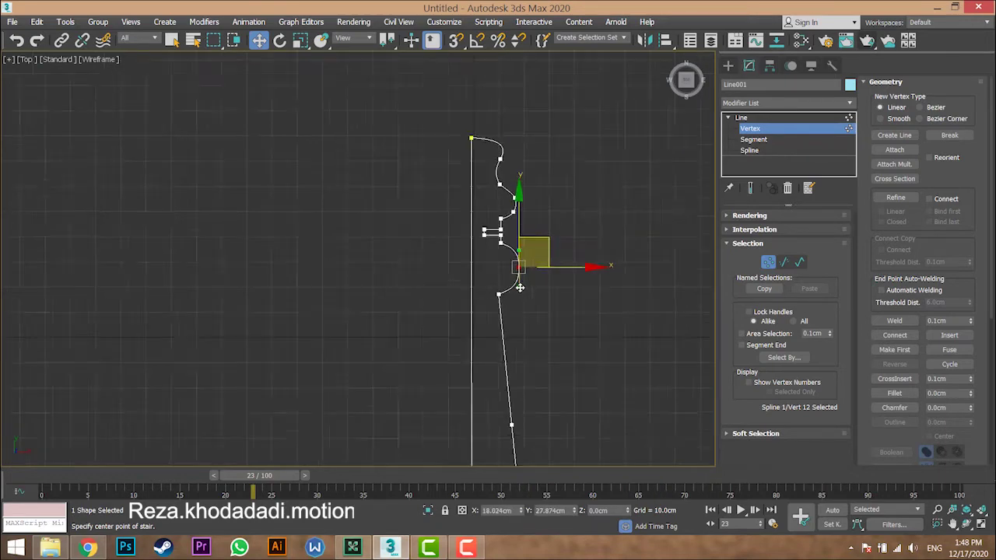
Step: Convert the vertex midway down the long stem to Bezier, move it toward the axis to curve the stem, and clear the selection
{"action": "middle_click_drag", "start_coordinate": [530, 300], "coordinate": [468, 250]}
{"action": "middle_click_drag", "start_coordinate": [471, 339], "coordinate": [439, 208]}
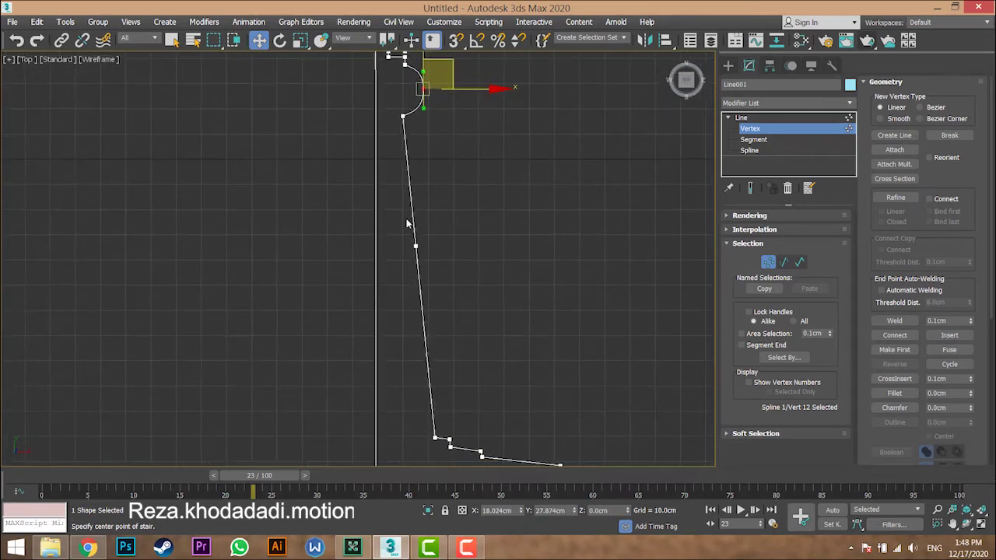
{"action": "left_click", "coordinate": [416, 246]}
{"action": "right_click", "coordinate": [418, 246]}
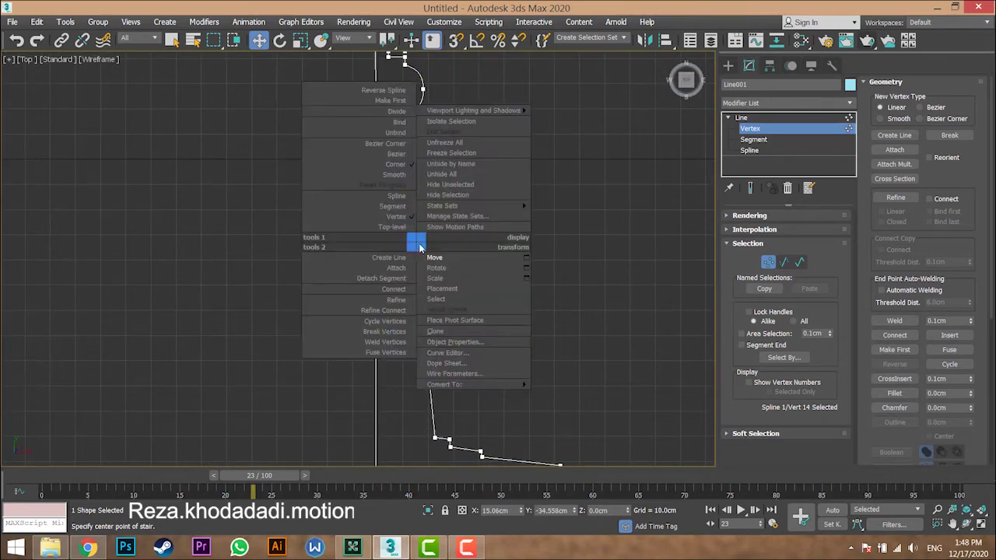
{"action": "left_click", "coordinate": [402, 173]}
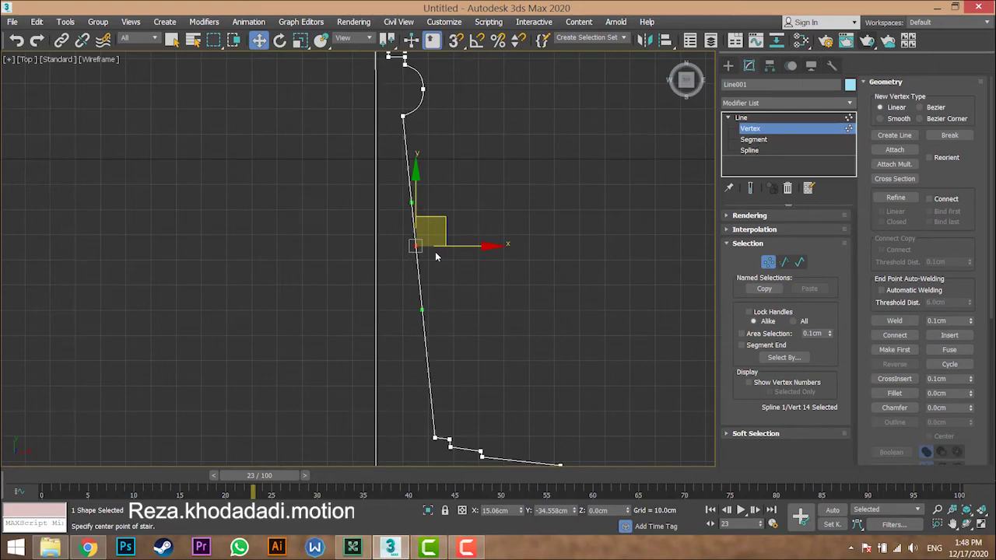
{"action": "left_click_drag", "start_coordinate": [445, 229], "coordinate": [431, 262]}
{"action": "left_click", "coordinate": [494, 319]}
Step: Raise the two vertices of the step where the stem meets the base along Y, and clear the selection
{"action": "scroll", "coordinate": [498, 323], "scroll_direction": "down", "scroll_amount": 2}
{"action": "scroll", "coordinate": [542, 350], "scroll_direction": "up", "scroll_amount": 4}
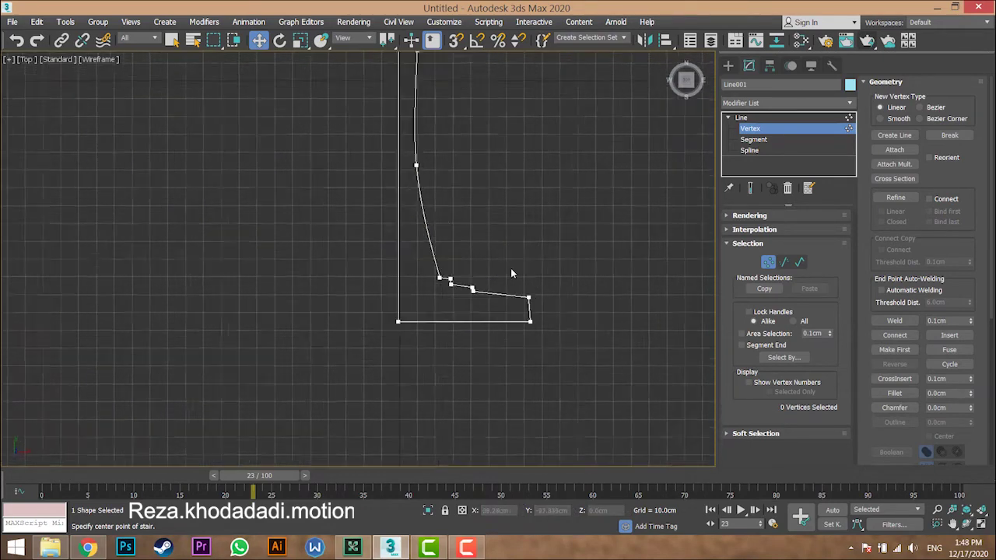
{"action": "scroll", "coordinate": [423, 294], "scroll_direction": "up", "scroll_amount": 2}
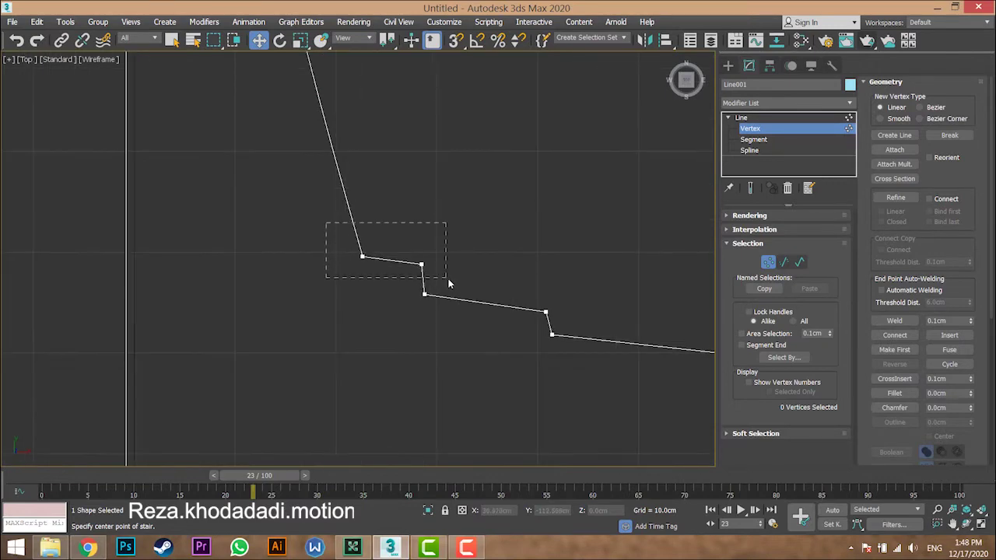
{"action": "left_click_drag", "start_coordinate": [448, 284], "coordinate": [447, 280]}
{"action": "left_click_drag", "start_coordinate": [421, 210], "coordinate": [414, 141]}
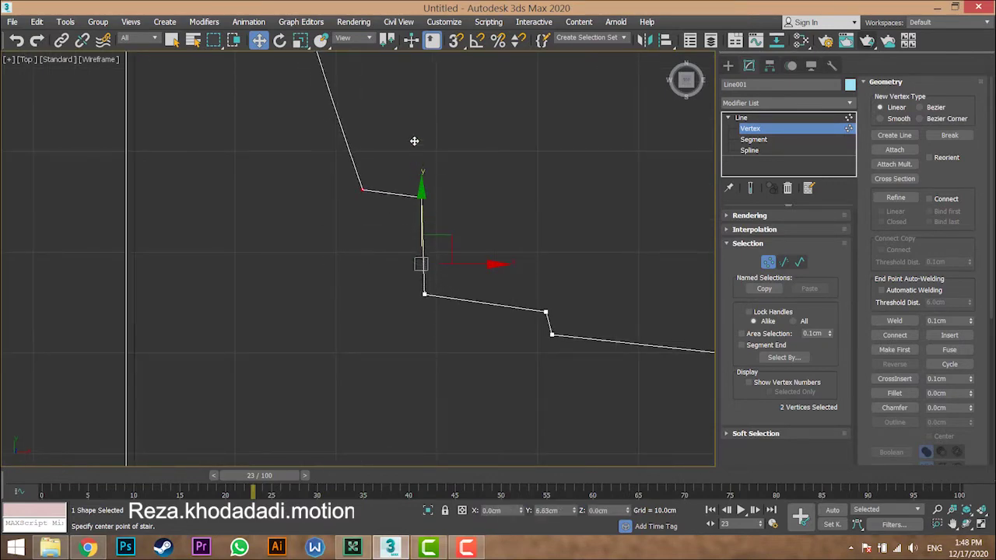
{"action": "scroll", "coordinate": [416, 238], "scroll_direction": "down", "scroll_amount": 4}
{"action": "left_click_drag", "start_coordinate": [414, 242], "coordinate": [443, 239]}
{"action": "left_click", "coordinate": [551, 227]}
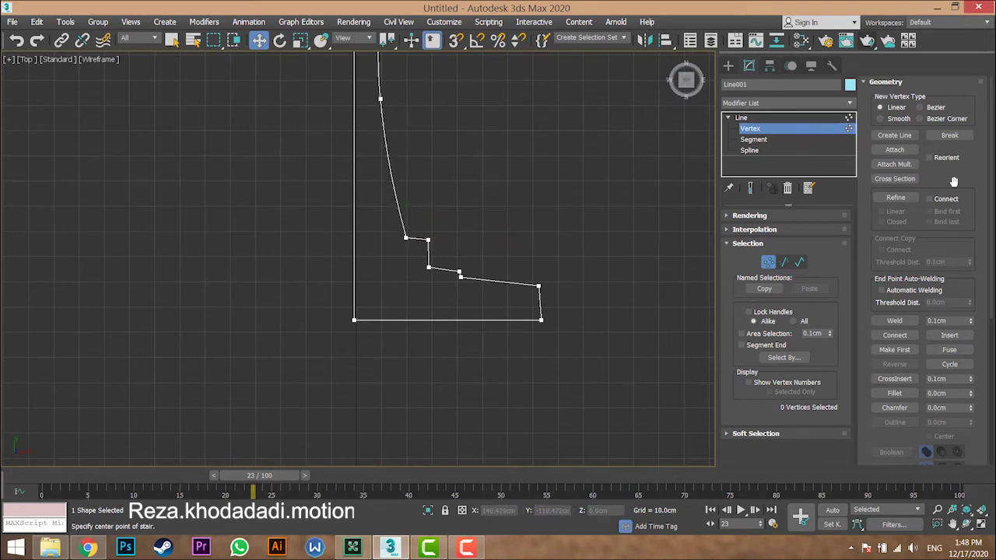
Step: Refine the base's long sloping edge with a midpoint vertex, give it Bezier handles, and move it down to form a concave curve
{"action": "left_click", "coordinate": [902, 199]}
{"action": "scroll", "coordinate": [490, 280], "scroll_direction": "up", "scroll_amount": 3}
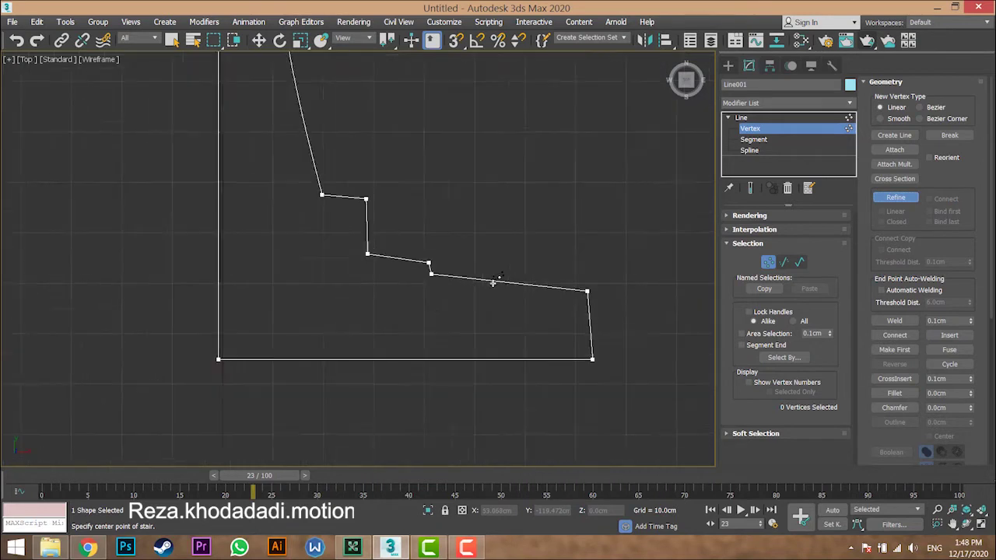
{"action": "scroll", "coordinate": [493, 284], "scroll_direction": "up", "scroll_amount": 1}
{"action": "right_click", "coordinate": [521, 293]}
{"action": "left_click", "coordinate": [519, 284]}
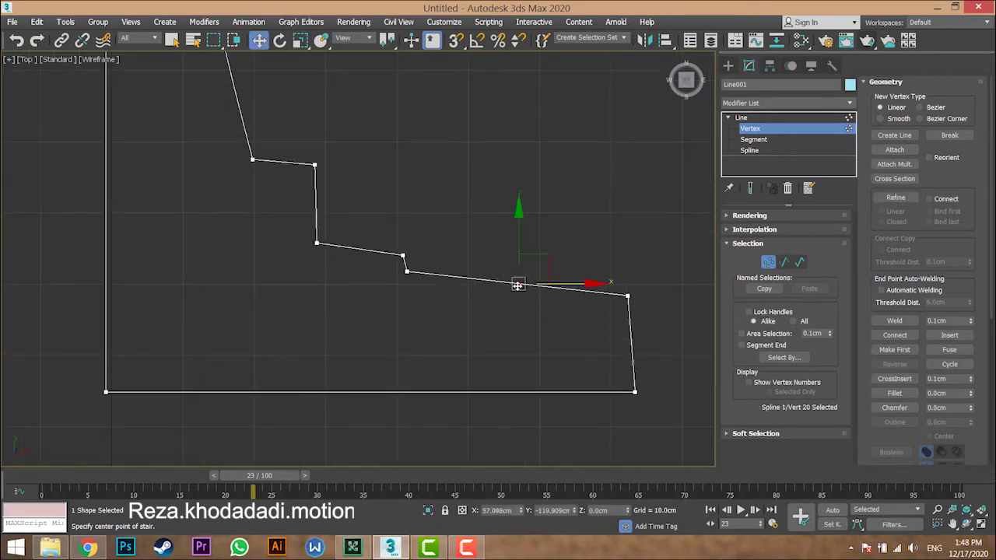
{"action": "right_click", "coordinate": [515, 283]}
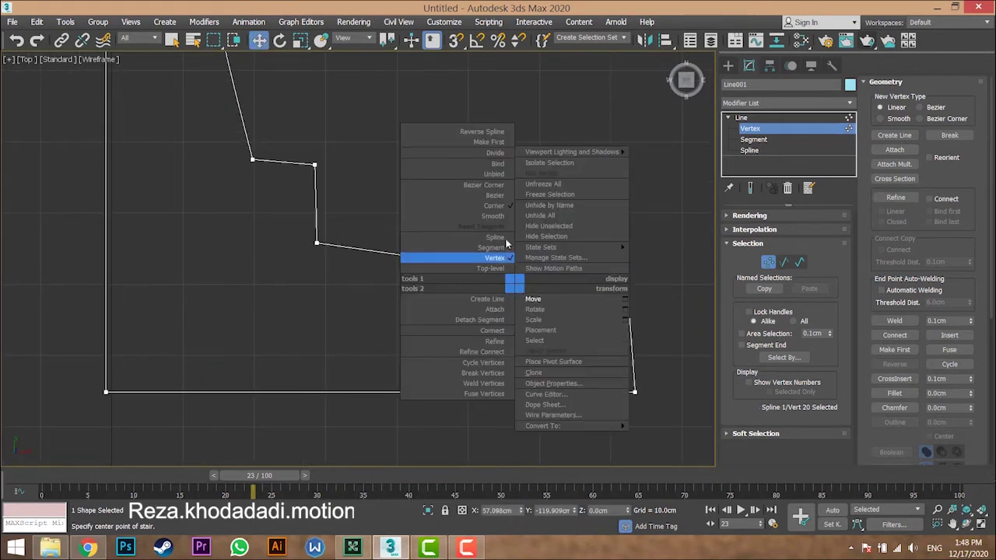
{"action": "left_click", "coordinate": [494, 186]}
{"action": "left_click_drag", "start_coordinate": [541, 253], "coordinate": [522, 293]}
Step: Convert the upper outer corner vertex of the base to Bezier and swing its outer handle downward, rounding the rim
{"action": "left_click", "coordinate": [627, 297]}
{"action": "middle_click_drag", "start_coordinate": [627, 297], "coordinate": [537, 290]}
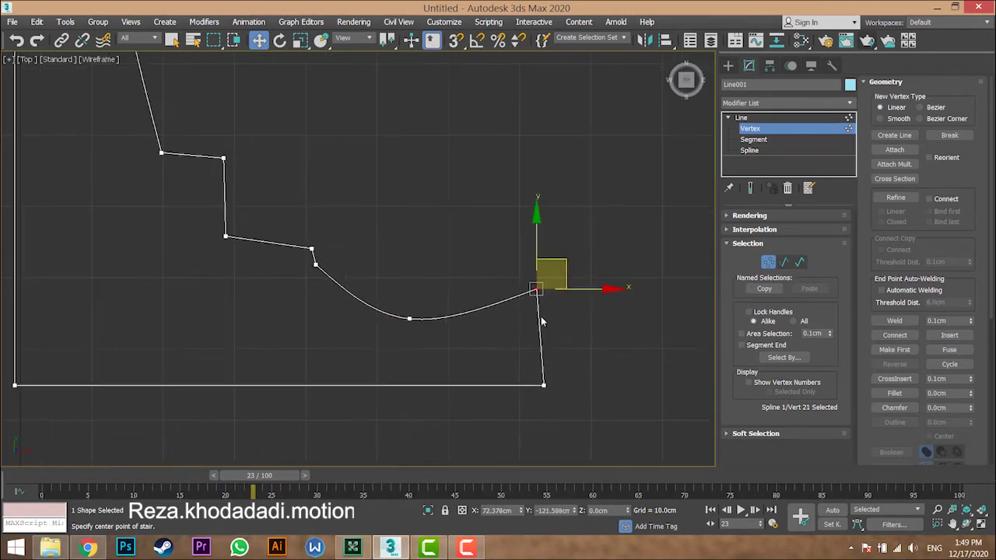
{"action": "right_click", "coordinate": [536, 290]}
{"action": "left_click", "coordinate": [514, 202]}
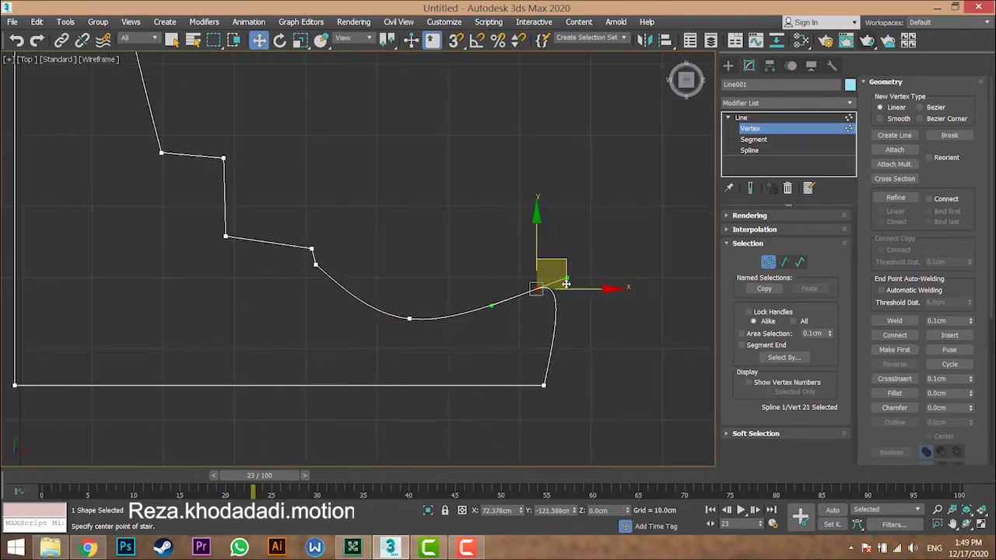
{"action": "left_click_drag", "start_coordinate": [545, 294], "coordinate": [568, 314]}
{"action": "scroll", "coordinate": [568, 315], "scroll_direction": "down", "scroll_amount": 3}
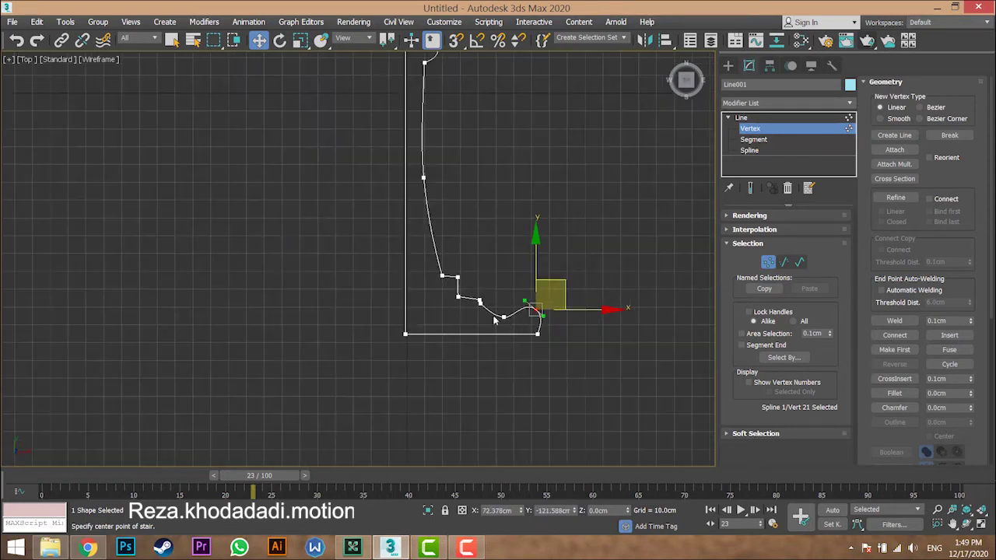
Step: Delete the upper vertex of the small step just inside the base's concave curve
{"action": "scroll", "coordinate": [509, 327], "scroll_direction": "up", "scroll_amount": 3}
{"action": "left_click", "coordinate": [505, 333]}
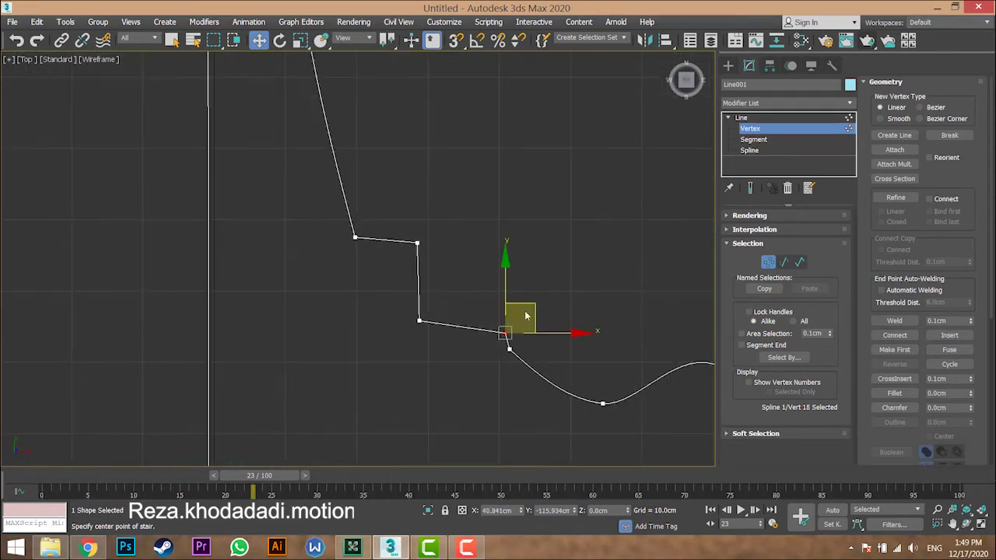
{"action": "left_click_drag", "start_coordinate": [531, 301], "coordinate": [504, 322]}
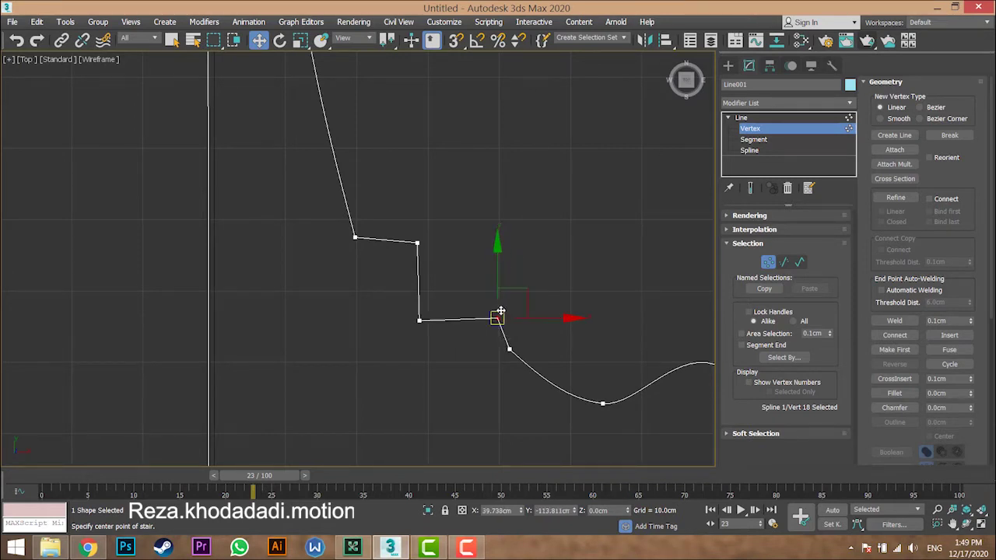
{"action": "key", "text": "Delete"}
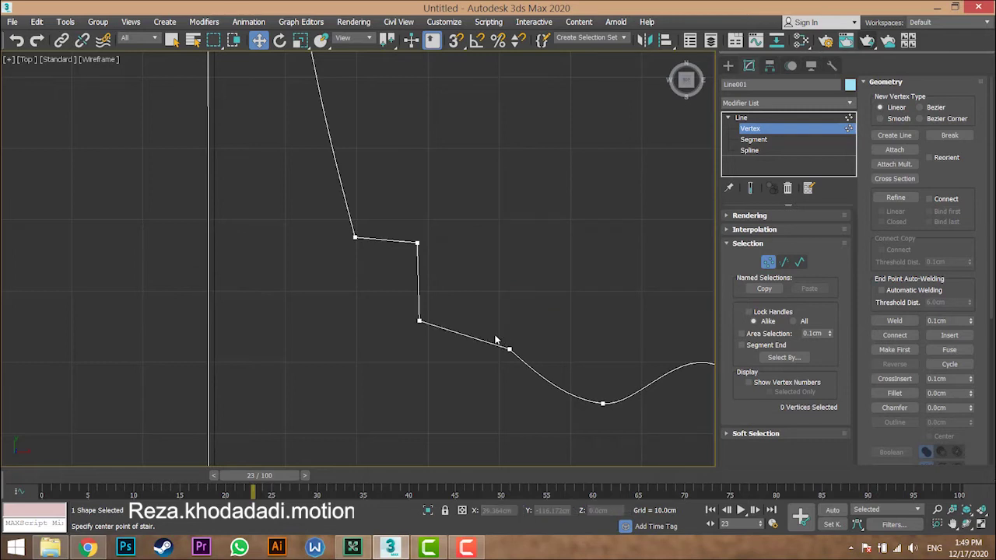
Step: Move the vertex at the inner end of the base's concave curve slightly up and outward
{"action": "left_click_drag", "start_coordinate": [472, 359], "coordinate": [472, 359]}
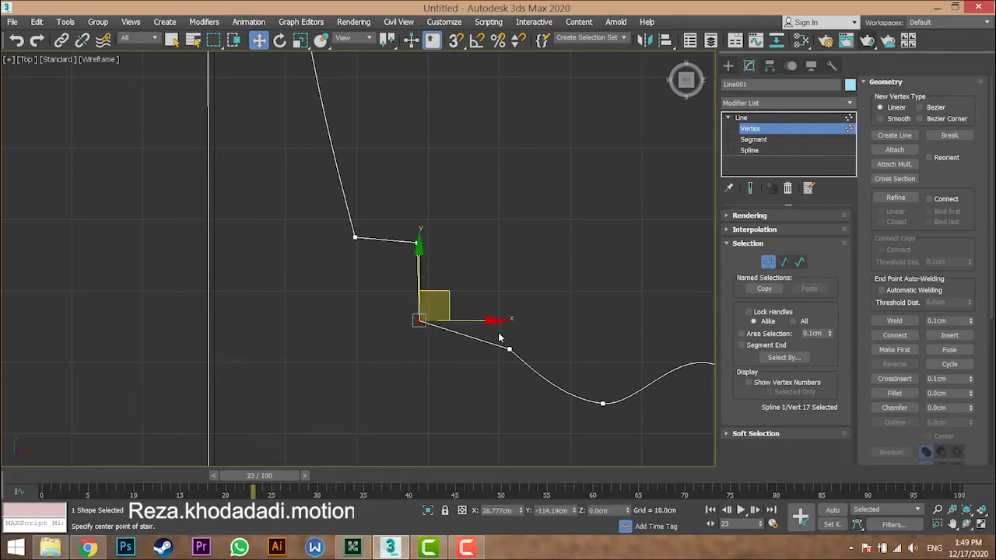
{"action": "left_click", "coordinate": [509, 349]}
{"action": "left_click_drag", "start_coordinate": [536, 310], "coordinate": [542, 301]}
Step: Convert the vertex at the foot of the upper step to Bezier Corner and pull its lower handle outward, curving the ledge
{"action": "left_click", "coordinate": [419, 321]}
{"action": "right_click", "coordinate": [418, 316]}
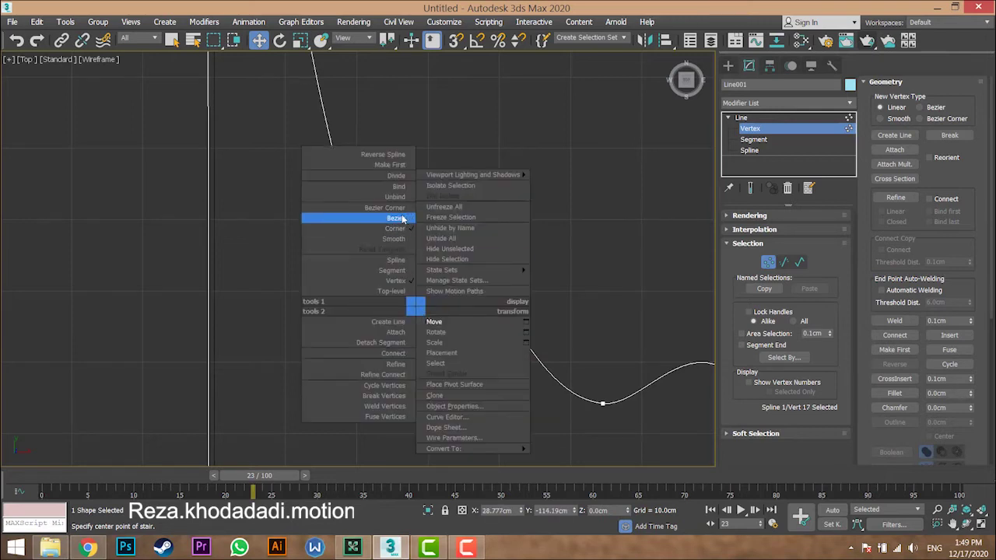
{"action": "left_click", "coordinate": [393, 214]}
{"action": "right_click", "coordinate": [418, 316]}
{"action": "left_click", "coordinate": [390, 213]}
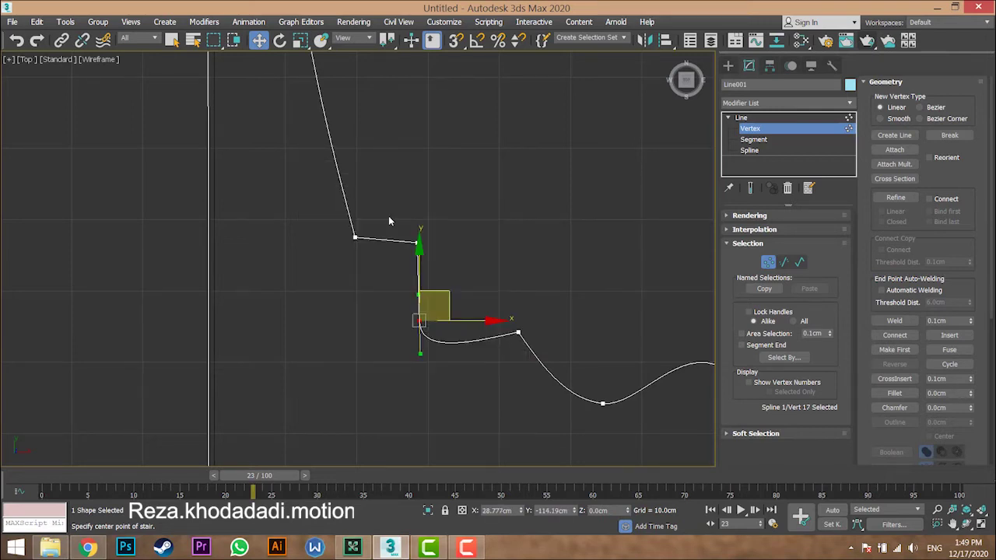
{"action": "right_click", "coordinate": [442, 315]}
{"action": "left_click", "coordinate": [406, 211]}
{"action": "left_click_drag", "start_coordinate": [422, 353], "coordinate": [448, 368]}
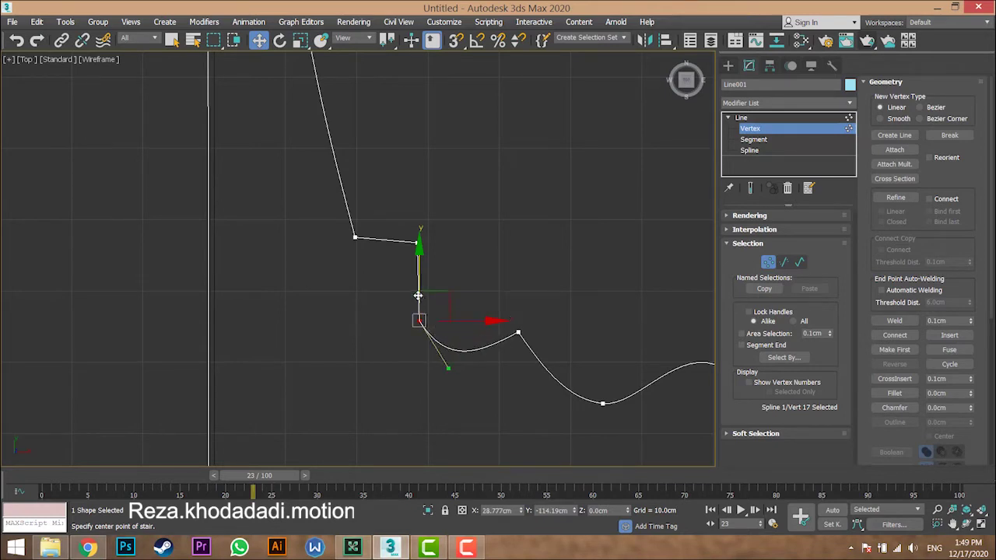
Step: Pull the same vertex's upper handle outward to bulge the step's side, move the vertex slightly inward and down, and clear the selection
{"action": "scroll", "coordinate": [434, 300], "scroll_direction": "up", "scroll_amount": 5}
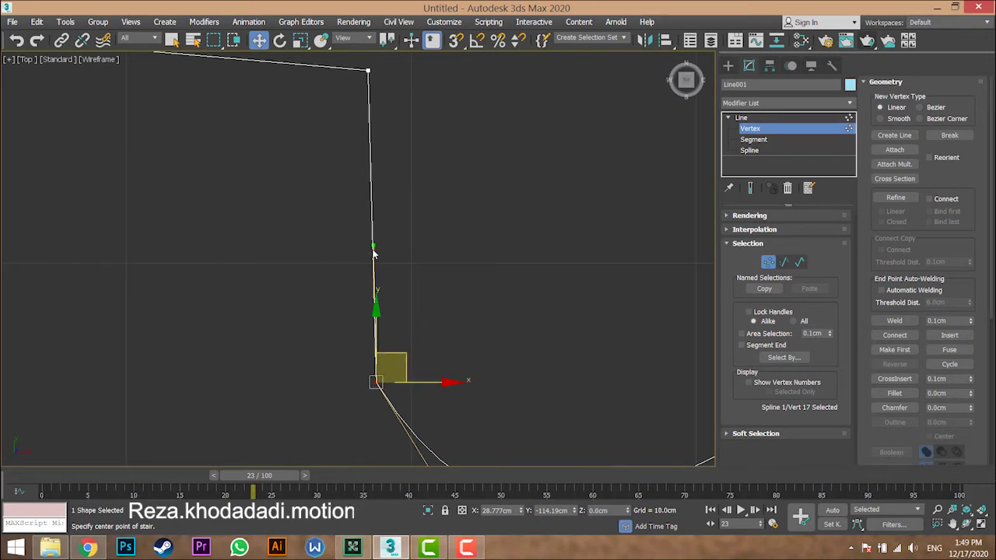
{"action": "left_click_drag", "start_coordinate": [374, 245], "coordinate": [533, 220]}
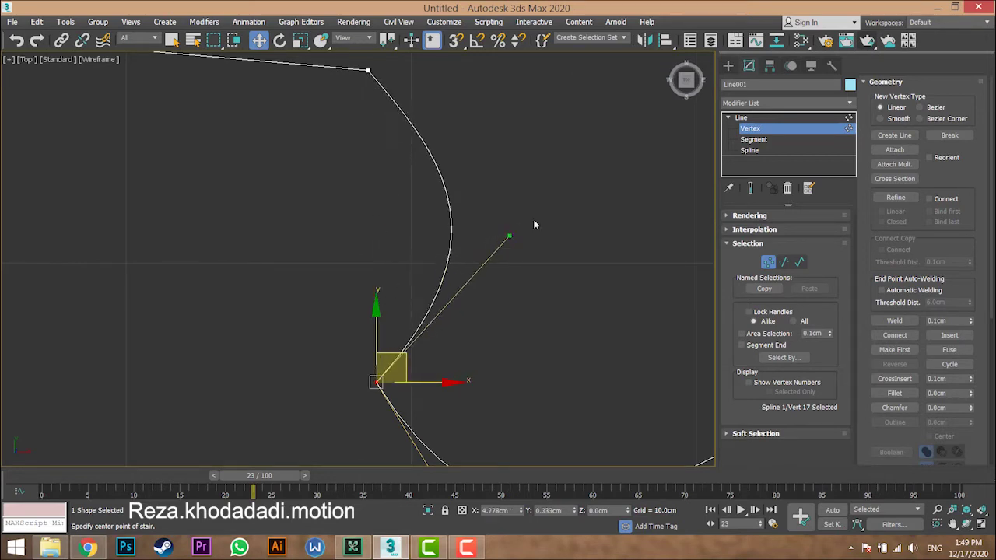
{"action": "scroll", "coordinate": [509, 273], "scroll_direction": "down", "scroll_amount": 4}
{"action": "scroll", "coordinate": [490, 305], "scroll_direction": "up", "scroll_amount": 1}
{"action": "middle_click_drag", "start_coordinate": [489, 305], "coordinate": [483, 327]}
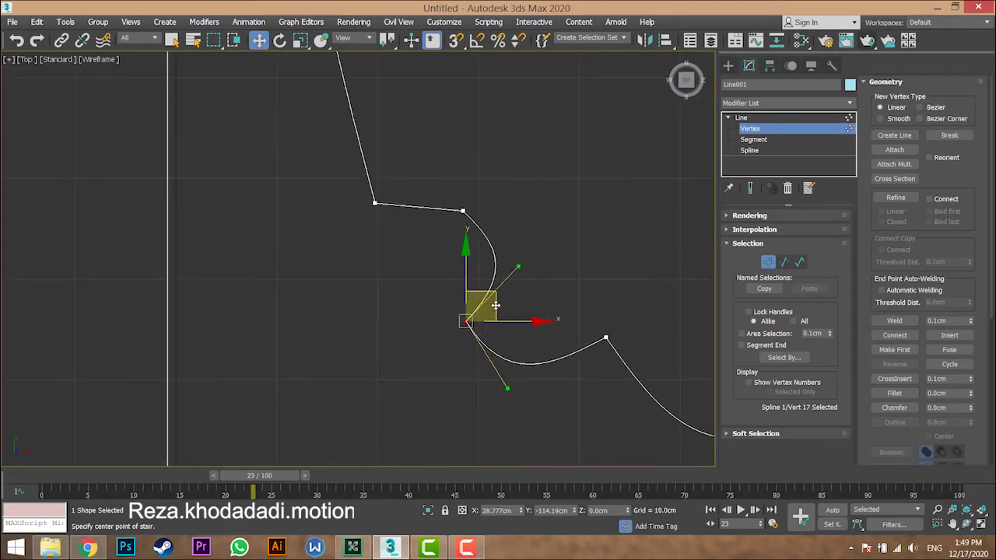
{"action": "left_click_drag", "start_coordinate": [495, 303], "coordinate": [475, 317]}
{"action": "left_click", "coordinate": [449, 176]}
Step: Convert the outer vertex at the top of the upper step to Smooth and clear the selection
{"action": "scroll", "coordinate": [449, 179], "scroll_direction": "down", "scroll_amount": 3}
{"action": "scroll", "coordinate": [404, 286], "scroll_direction": "up", "scroll_amount": 2}
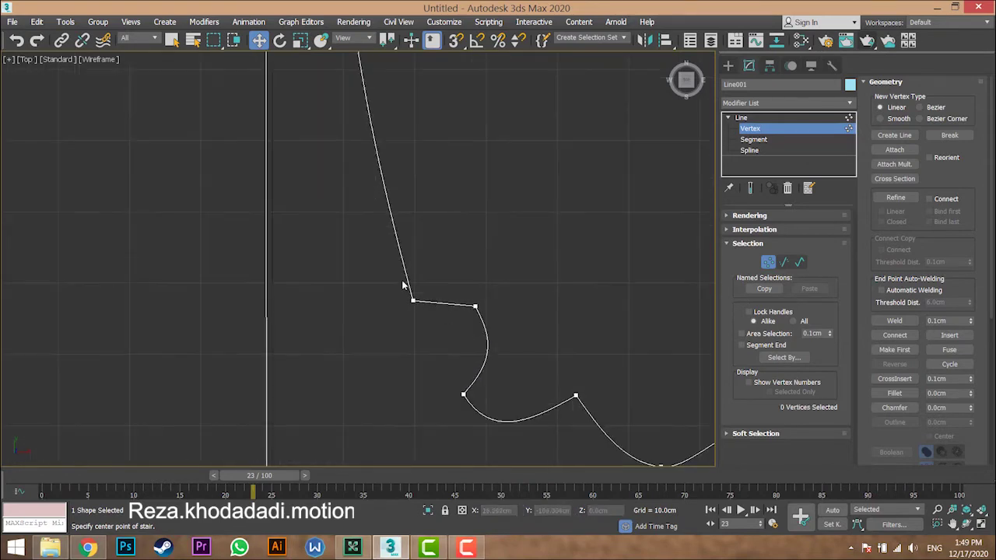
{"action": "left_click", "coordinate": [414, 300]}
{"action": "left_click", "coordinate": [474, 306]}
{"action": "right_click", "coordinate": [482, 315]}
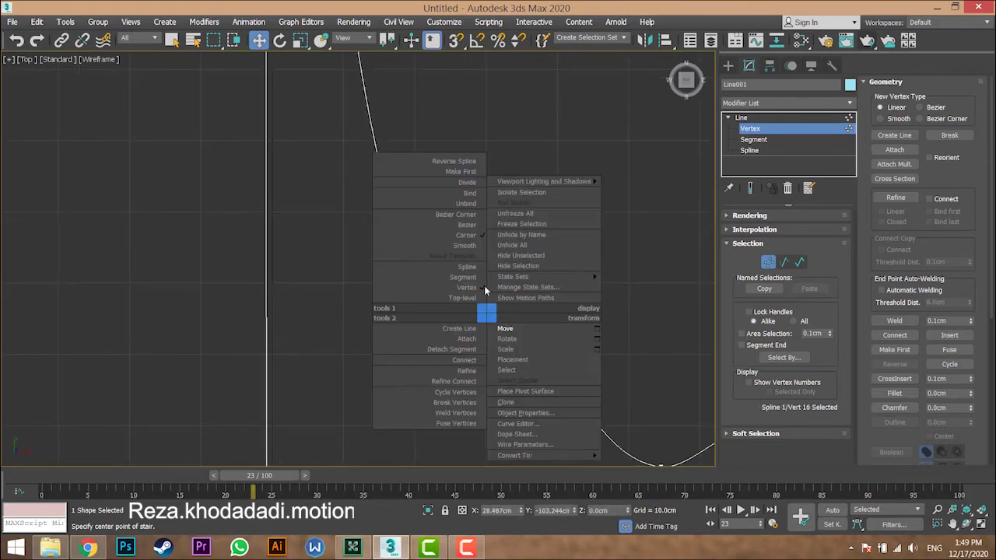
{"action": "left_click", "coordinate": [473, 249]}
{"action": "left_click", "coordinate": [558, 267]}
{"action": "scroll", "coordinate": [558, 268], "scroll_direction": "down", "scroll_amount": 5}
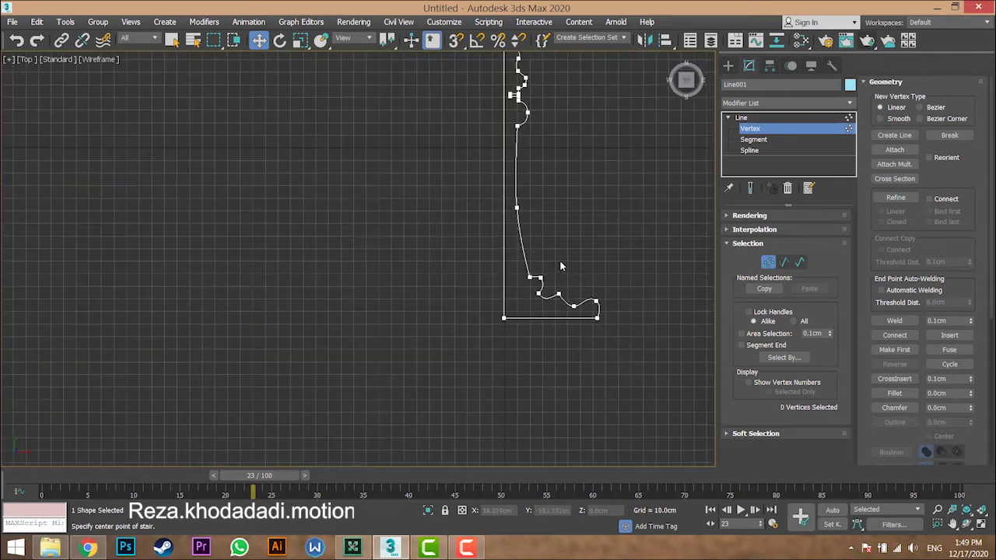
Step: Align the profile's topmost vertex along X with the inner bottom corner using vertex snapping, and turn snapping off
{"action": "middle_click_drag", "start_coordinate": [573, 257], "coordinate": [510, 328]}
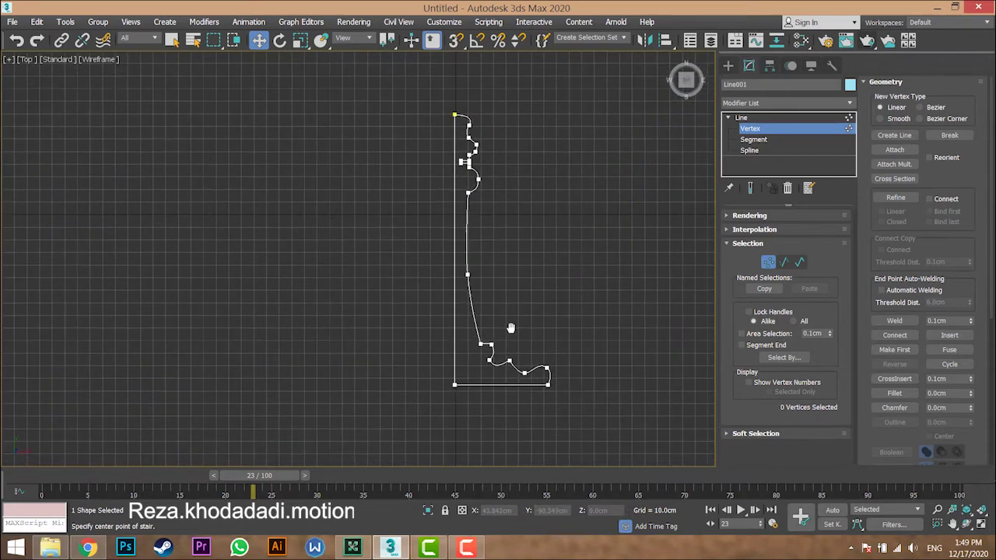
{"action": "left_click", "coordinate": [455, 114]}
{"action": "key", "text": "s"}
{"action": "left_click_drag", "start_coordinate": [506, 116], "coordinate": [455, 246]}
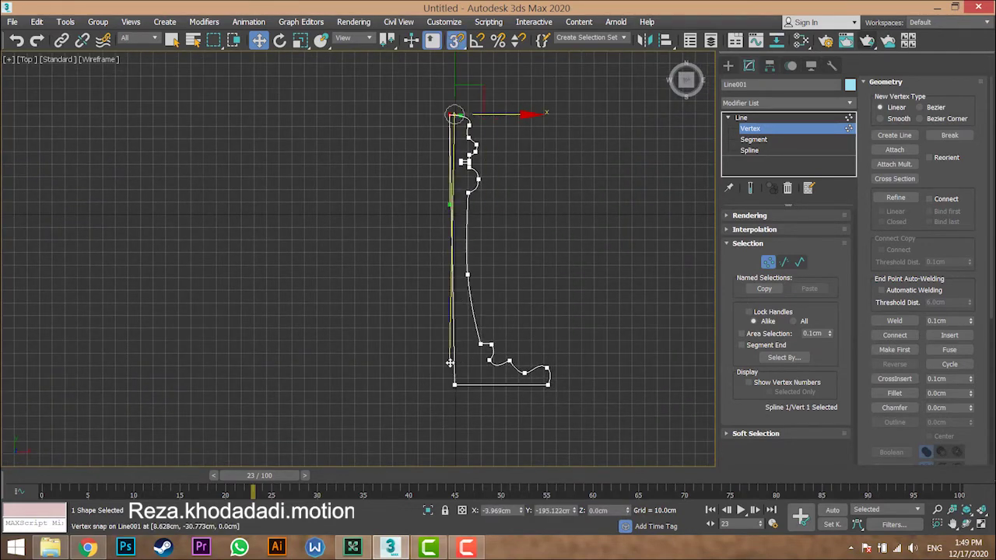
{"action": "left_click", "coordinate": [459, 43]}
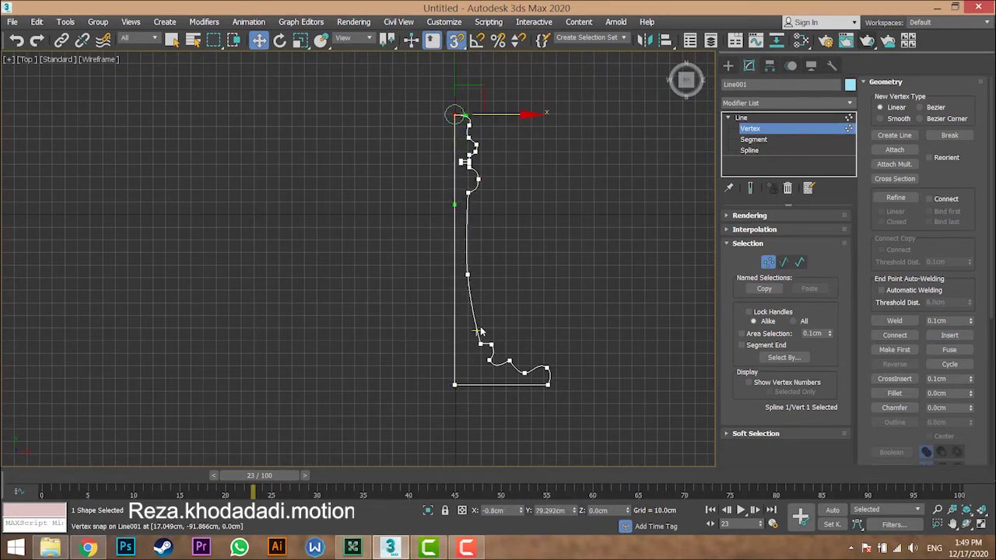
{"action": "key", "text": "s"}
{"action": "middle_click_drag", "start_coordinate": [483, 201], "coordinate": [462, 215]}
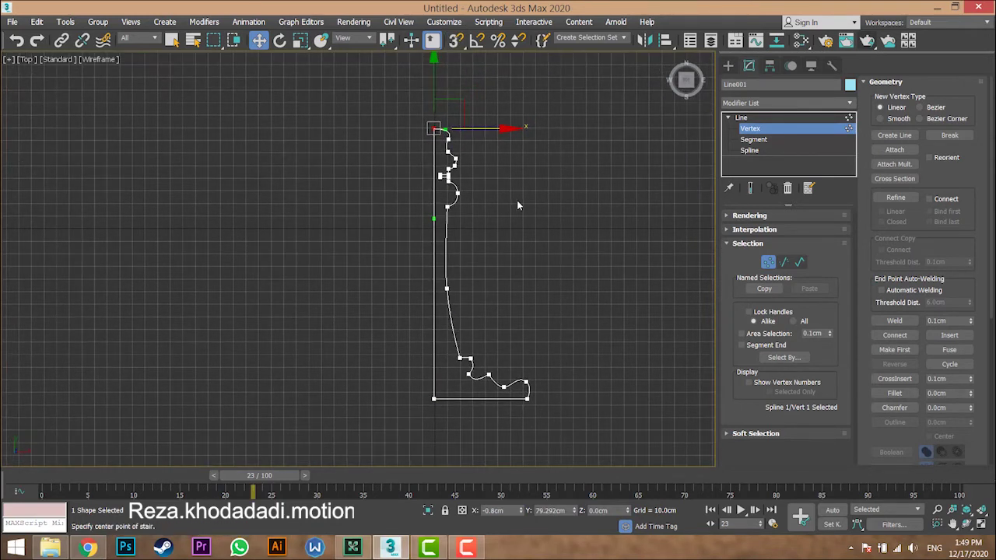
Step: Leave vertex editing and apply a Lathe modifier to the profile spline
{"action": "left_click", "coordinate": [768, 263]}
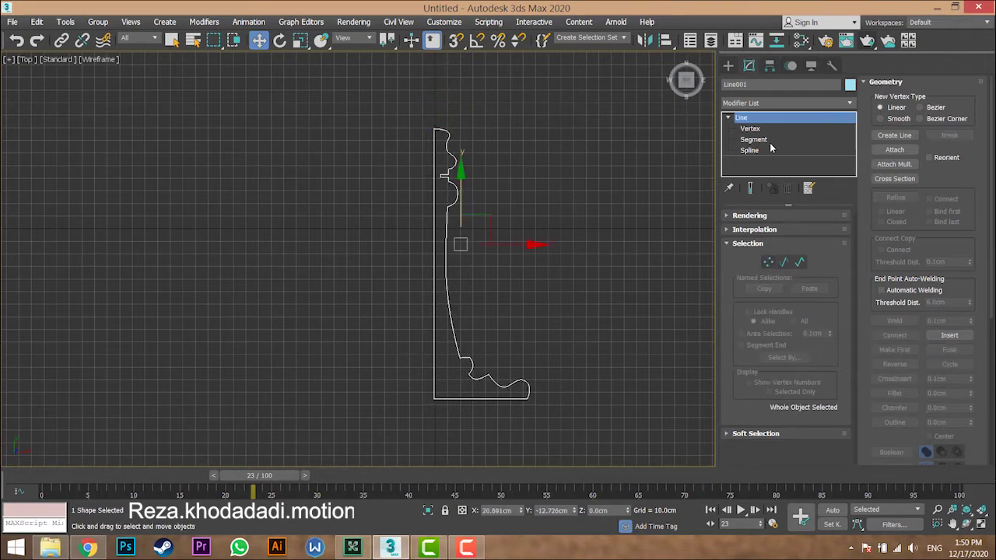
{"action": "left_click", "coordinate": [765, 103]}
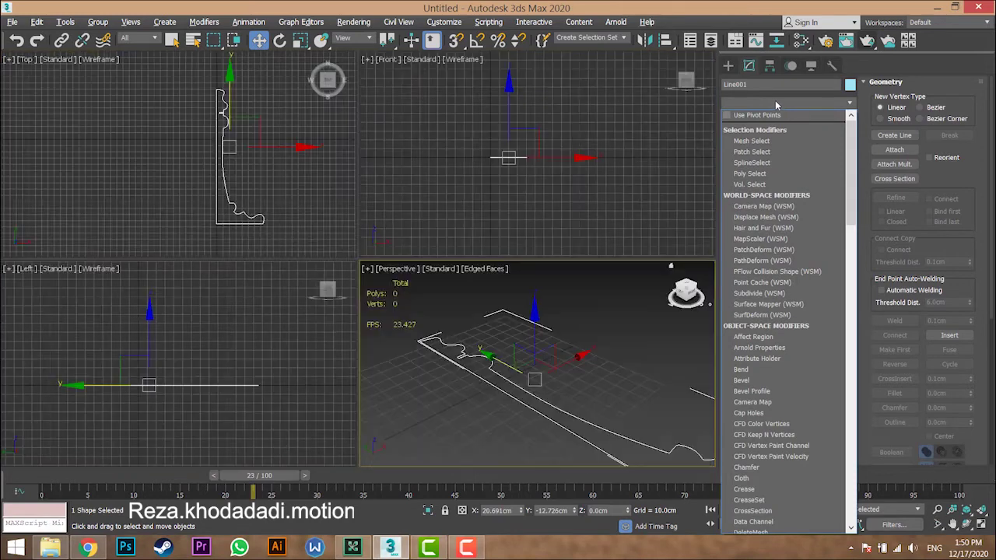
{"action": "key", "text": "l"}
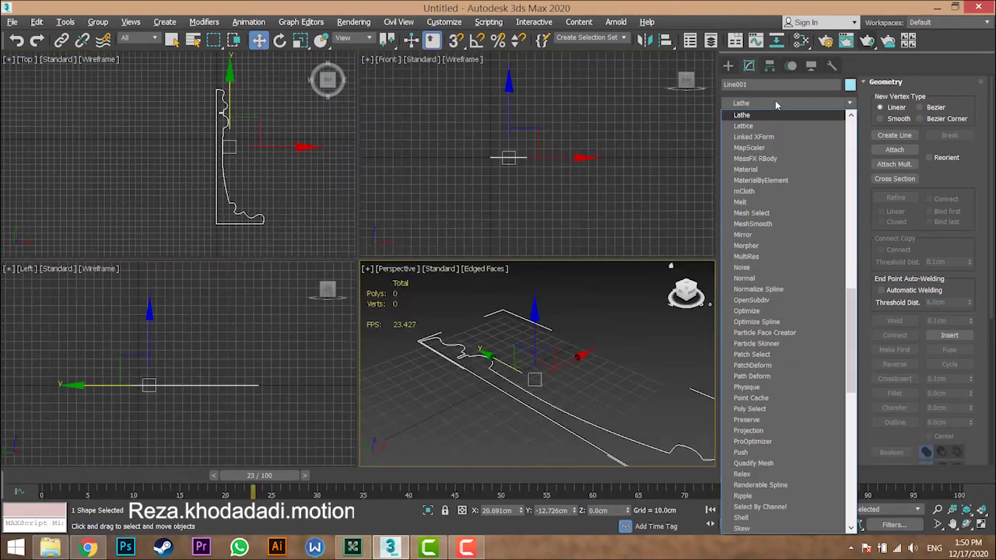
{"action": "left_click", "coordinate": [771, 117]}
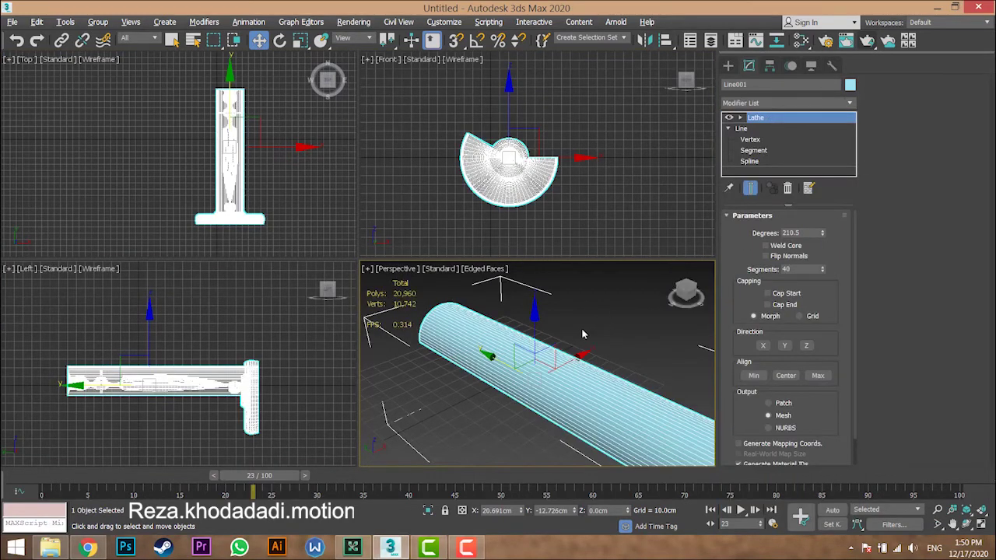
Step: Move the Lathe axis along X to about -1.7 cm, near the profile's straight inner edge, in the Top view
{"action": "right_click", "coordinate": [254, 173]}
{"action": "key", "text": "alt+w"}
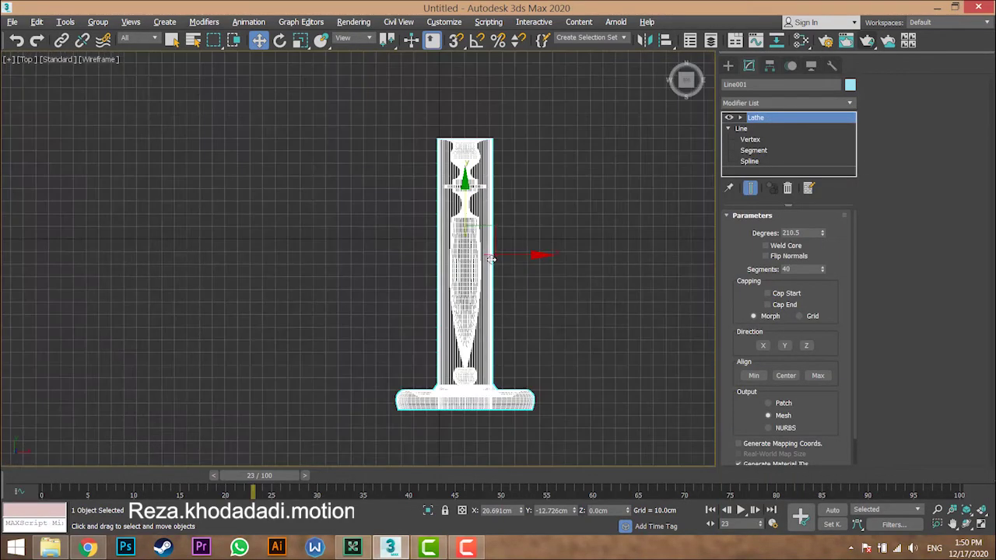
{"action": "scroll", "coordinate": [471, 263], "scroll_direction": "up", "scroll_amount": 3}
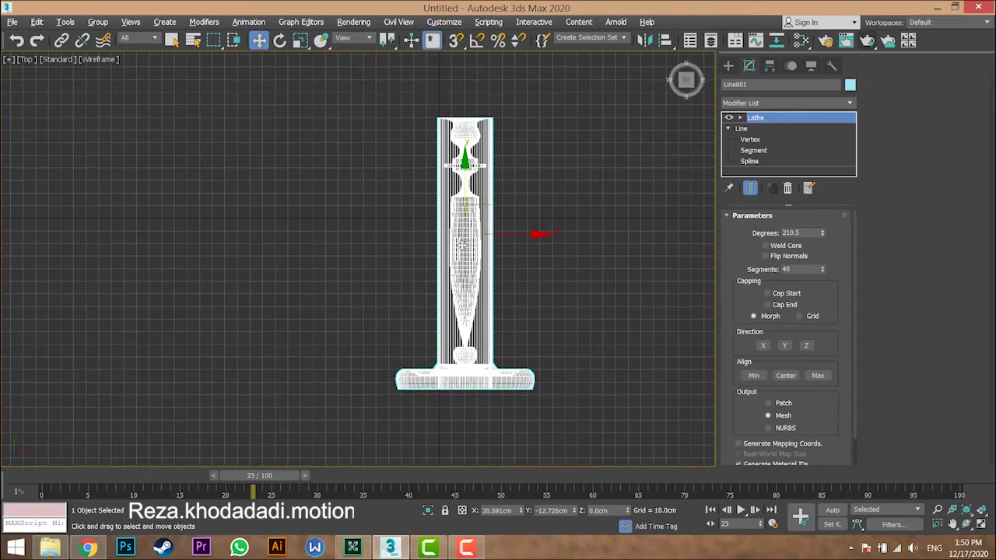
{"action": "left_click", "coordinate": [741, 117]}
{"action": "left_click", "coordinate": [760, 129]}
{"action": "left_click_drag", "start_coordinate": [520, 231], "coordinate": [475, 244]}
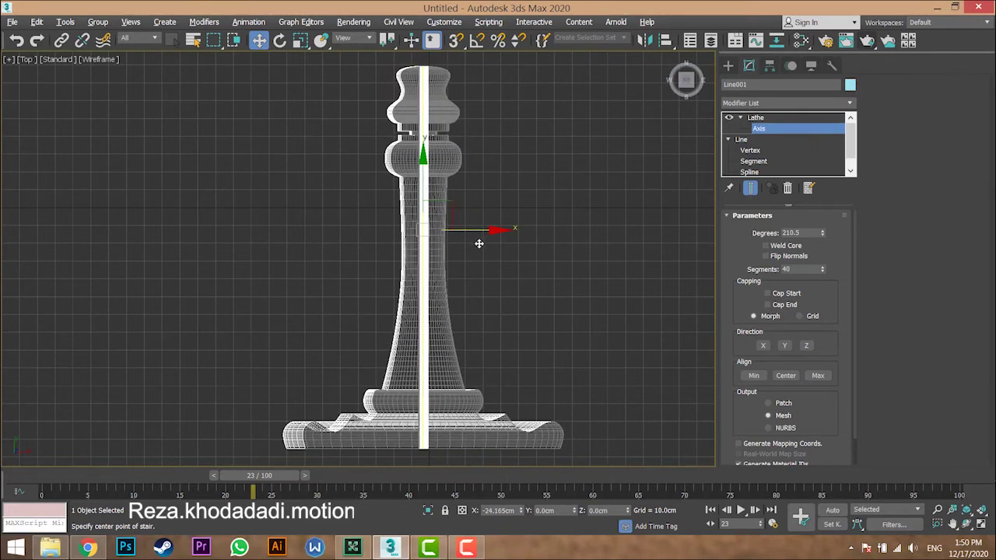
Step: Set the Lathe degrees to 360 so the profile revolves completely around its axis
{"action": "key", "text": "alt+w"}
{"action": "key", "text": "alt+w"}
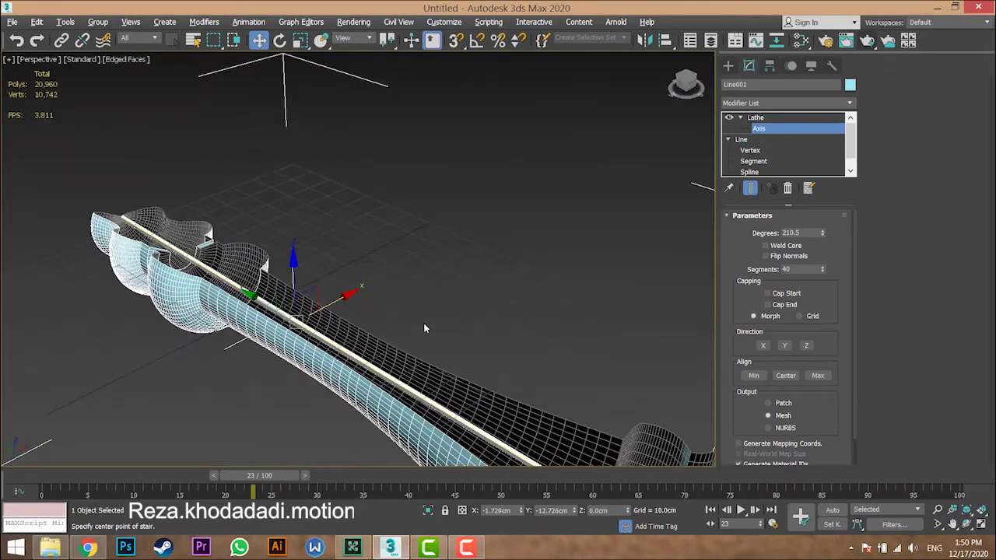
{"action": "left_click_drag", "start_coordinate": [824, 236], "coordinate": [818, 8]}
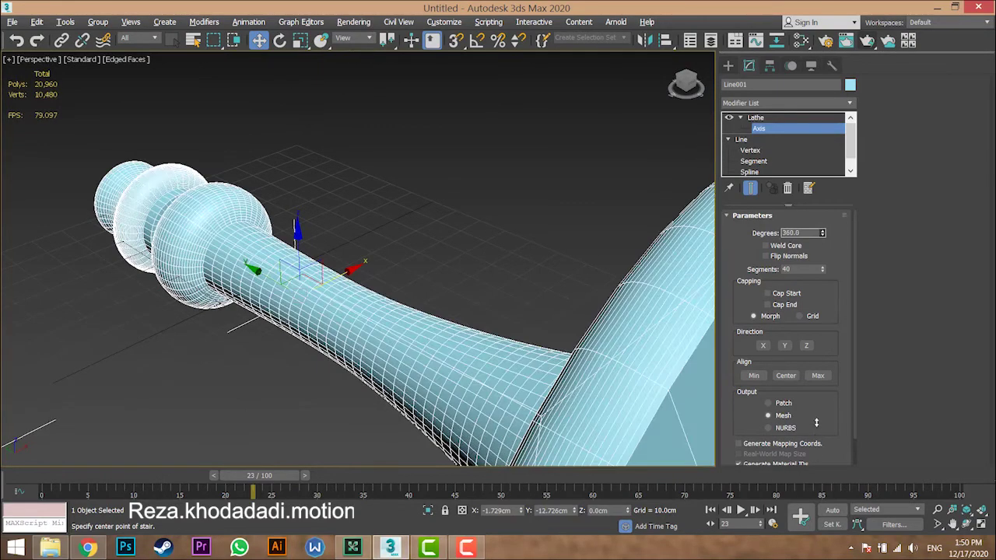
Step: Shift the Lathe axis further along X to about -5.4 cm to thicken the revolved piece
{"action": "middle_click_drag", "start_coordinate": [457, 315], "coordinate": [324, 278]}
{"action": "scroll", "coordinate": [383, 260], "scroll_direction": "down", "scroll_amount": 4}
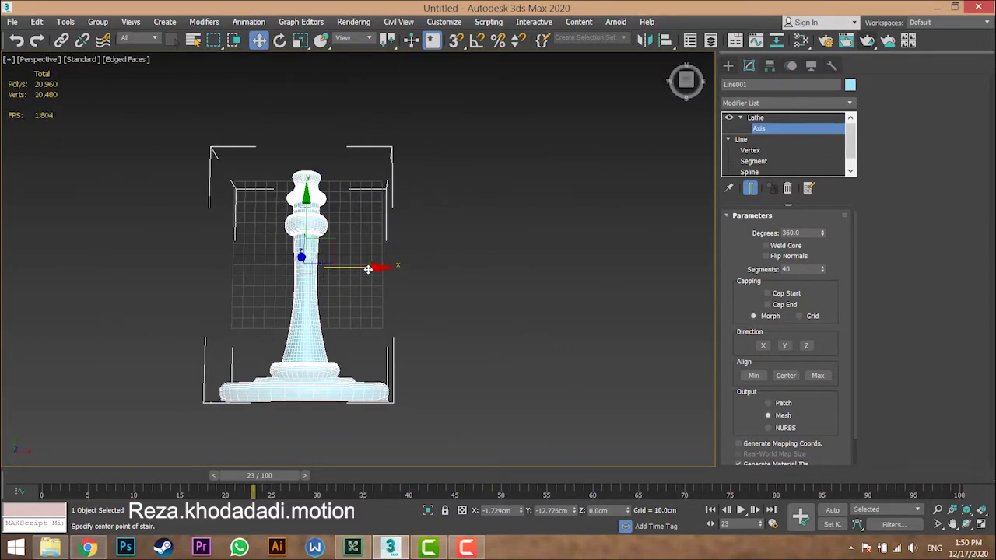
{"action": "left_click_drag", "start_coordinate": [368, 269], "coordinate": [367, 291]}
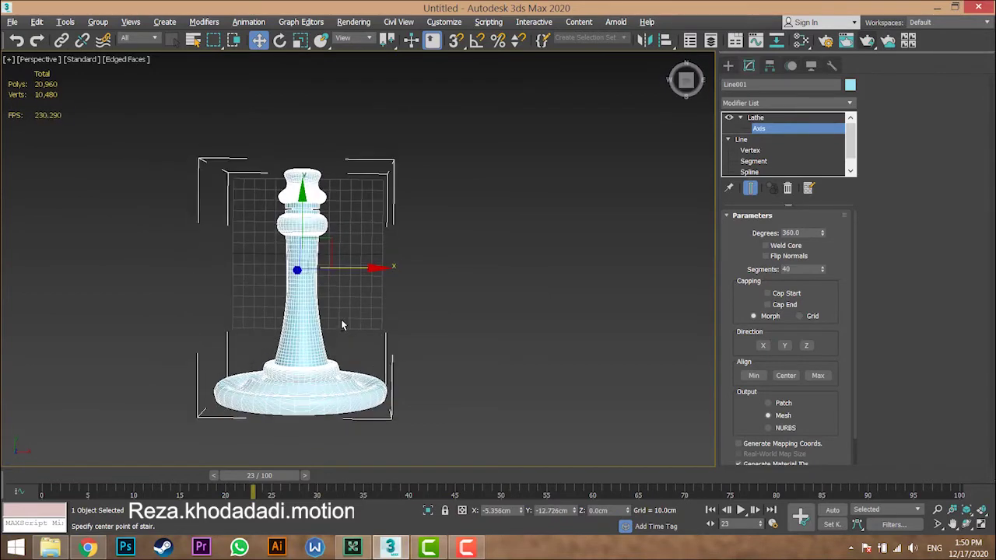
Step: Select all vertices of the profile's head section above the stem and move them up along Y to lengthen the stem
{"action": "key", "text": "alt+w"}
{"action": "left_click", "coordinate": [278, 147]}
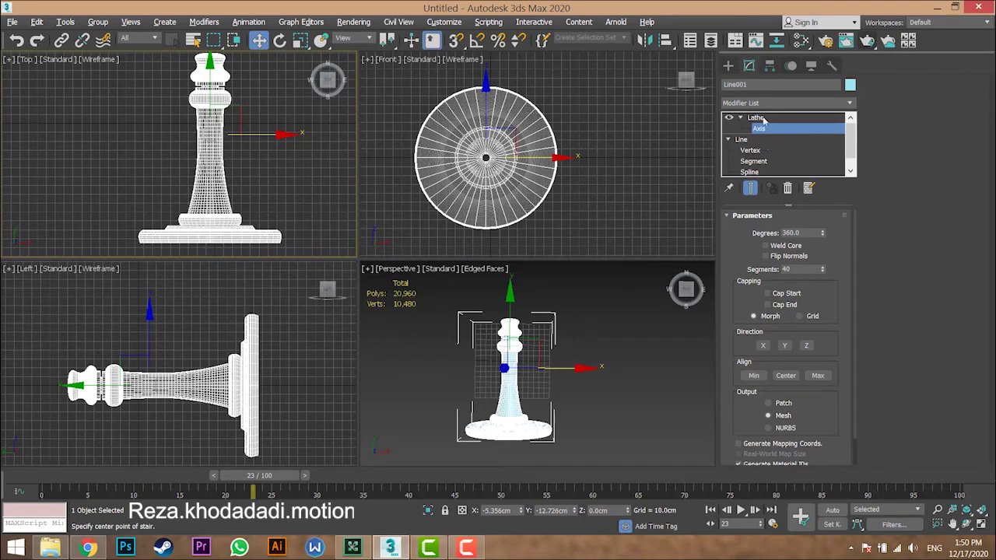
{"action": "left_click", "coordinate": [756, 150]}
{"action": "middle_click_drag", "start_coordinate": [238, 149], "coordinate": [241, 177]}
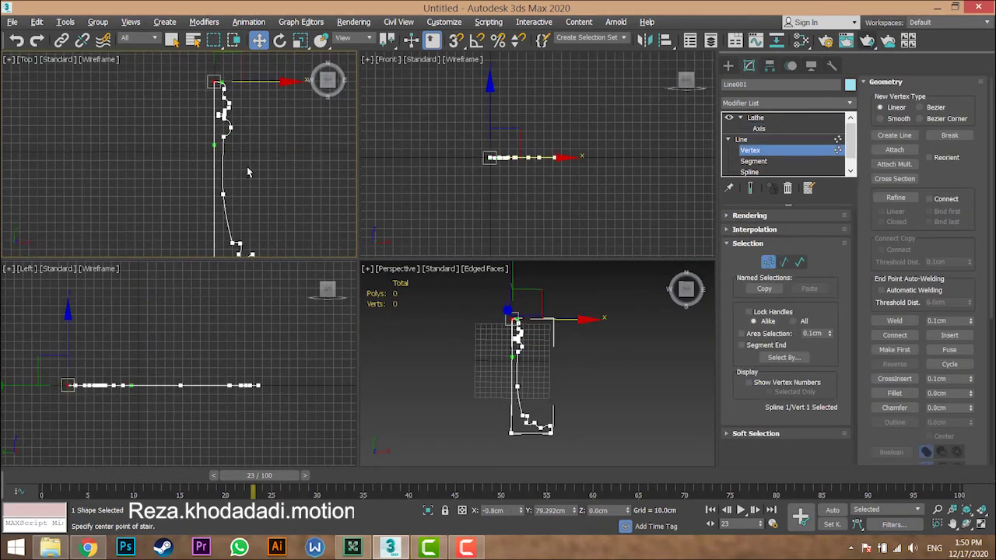
{"action": "key", "text": "alt+w"}
{"action": "middle_click_drag", "start_coordinate": [368, 102], "coordinate": [318, 96]}
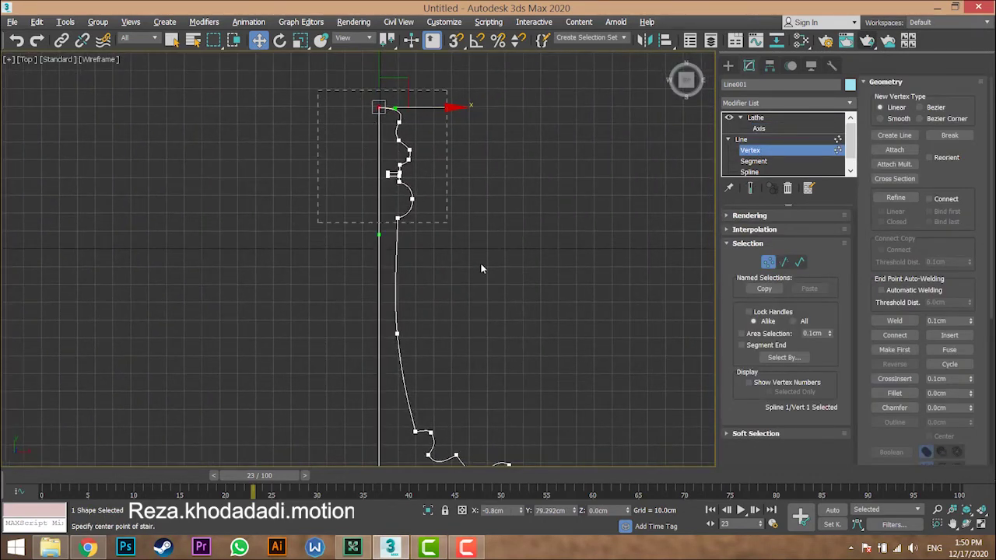
{"action": "left_click_drag", "start_coordinate": [317, 90], "coordinate": [515, 308]}
{"action": "scroll", "coordinate": [467, 311], "scroll_direction": "down", "scroll_amount": 3}
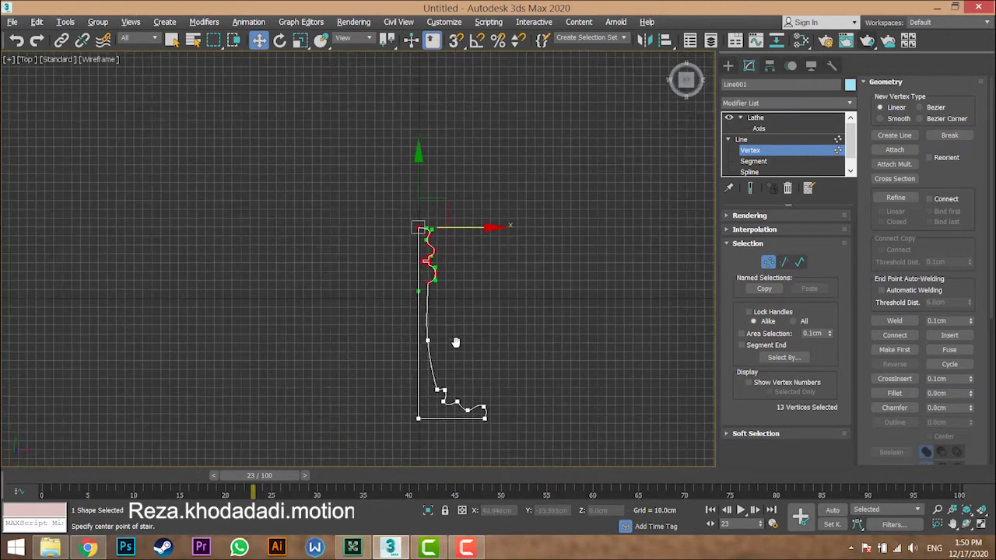
{"action": "left_click_drag", "start_coordinate": [409, 211], "coordinate": [408, 134]}
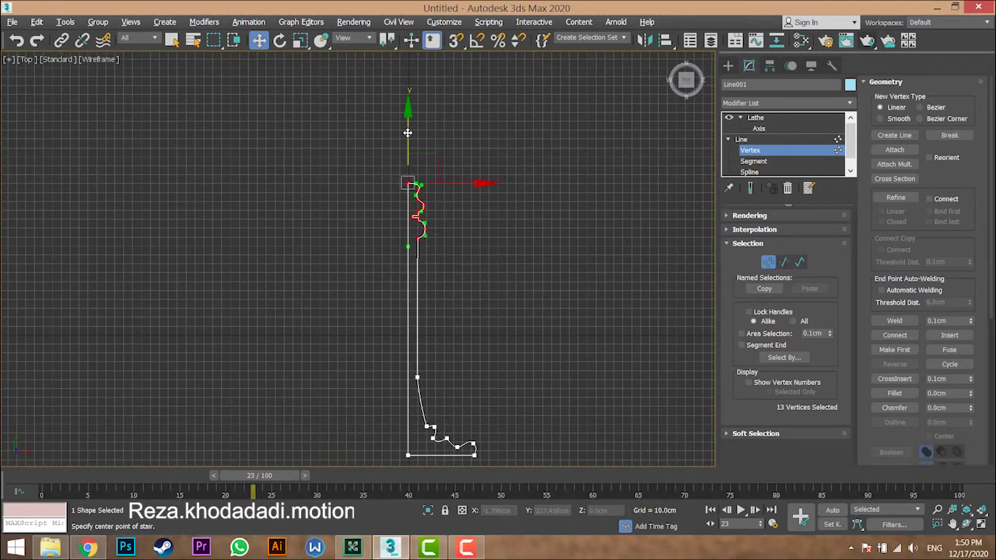
Step: Show the lathed end result while editing vertices and move the selected head vertices along Y to preview the change
{"action": "left_click", "coordinate": [751, 190]}
{"action": "middle_click_drag", "start_coordinate": [430, 271], "coordinate": [422, 233]}
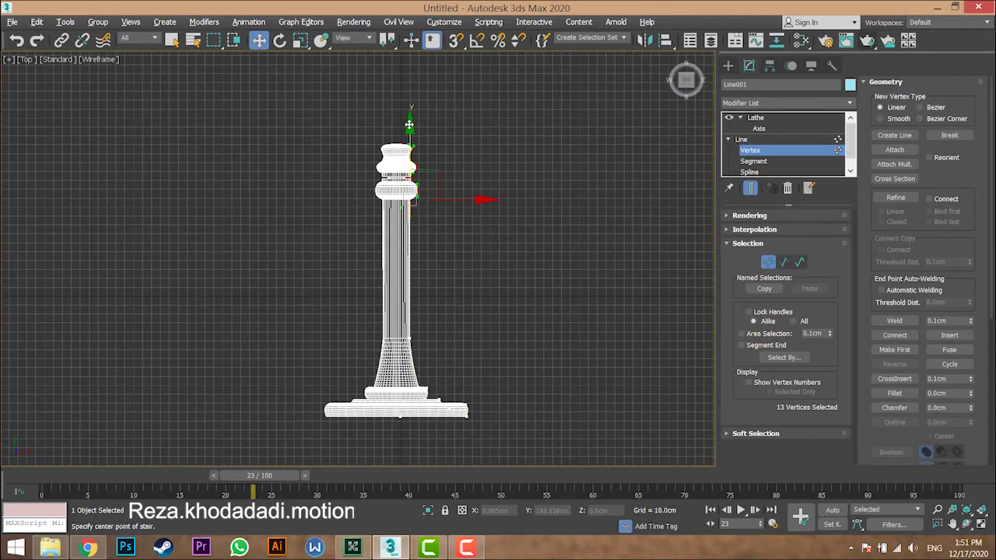
{"action": "left_click_drag", "start_coordinate": [410, 124], "coordinate": [437, 132]}
Step: Move the mid-stem vertex far outward and upward to flare the stem into a wide bowl shape
{"action": "left_click", "coordinate": [407, 333]}
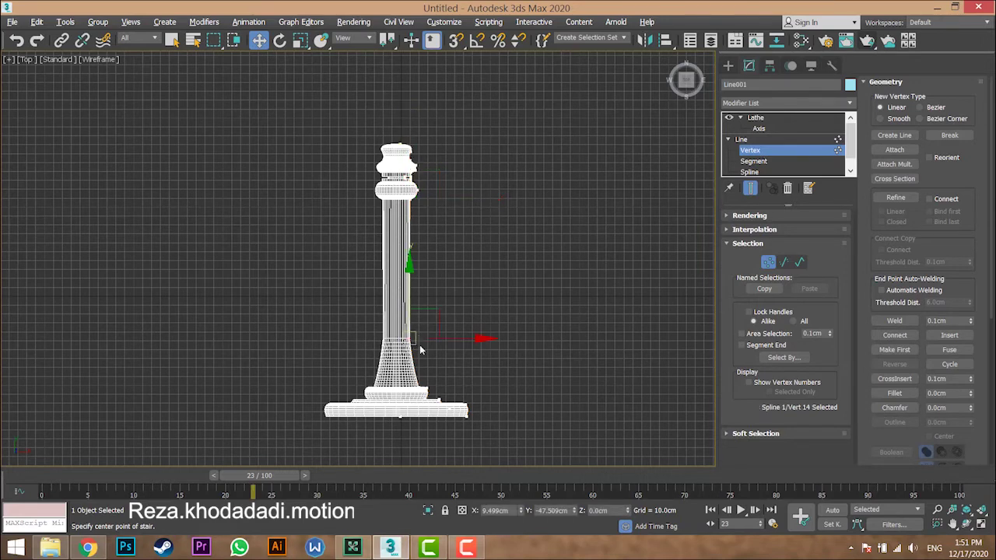
{"action": "scroll", "coordinate": [407, 333], "scroll_direction": "up", "scroll_amount": 5}
{"action": "left_click_drag", "start_coordinate": [464, 333], "coordinate": [678, 156]}
{"action": "scroll", "coordinate": [514, 330], "scroll_direction": "down", "scroll_amount": 4}
{"action": "scroll", "coordinate": [529, 328], "scroll_direction": "up", "scroll_amount": 2}
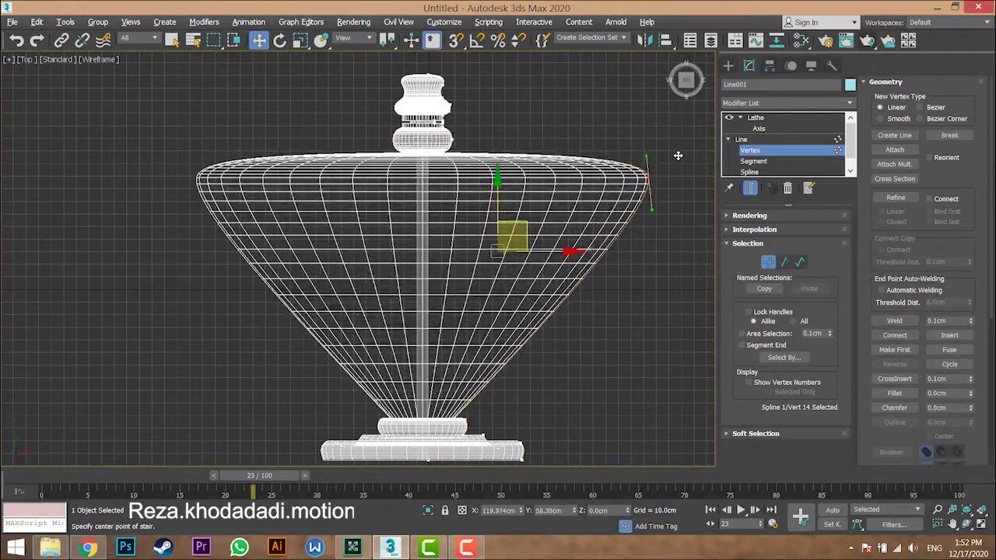
Step: Show the whole model in the Perspective view and return from vertex editing to the Lathe level
{"action": "key", "text": "alt+w"}
{"action": "middle_click", "coordinate": [661, 296]}
{"action": "key", "text": "alt+w"}
{"action": "middle_click_drag", "start_coordinate": [417, 298], "coordinate": [438, 223], "text": "alt"}
{"action": "scroll", "coordinate": [438, 327], "scroll_direction": "down", "scroll_amount": 4}
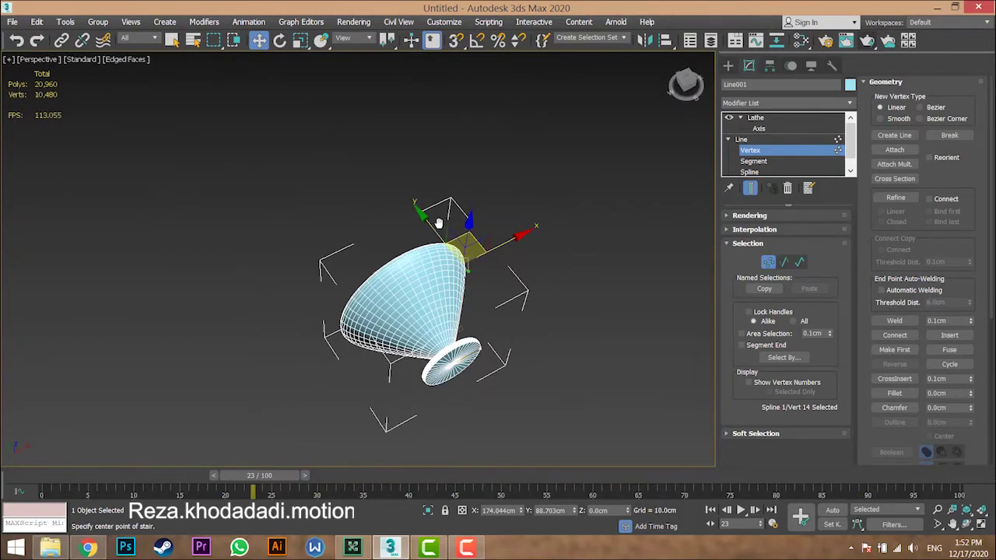
{"action": "left_click", "coordinate": [762, 152]}
{"action": "left_click", "coordinate": [756, 117]}
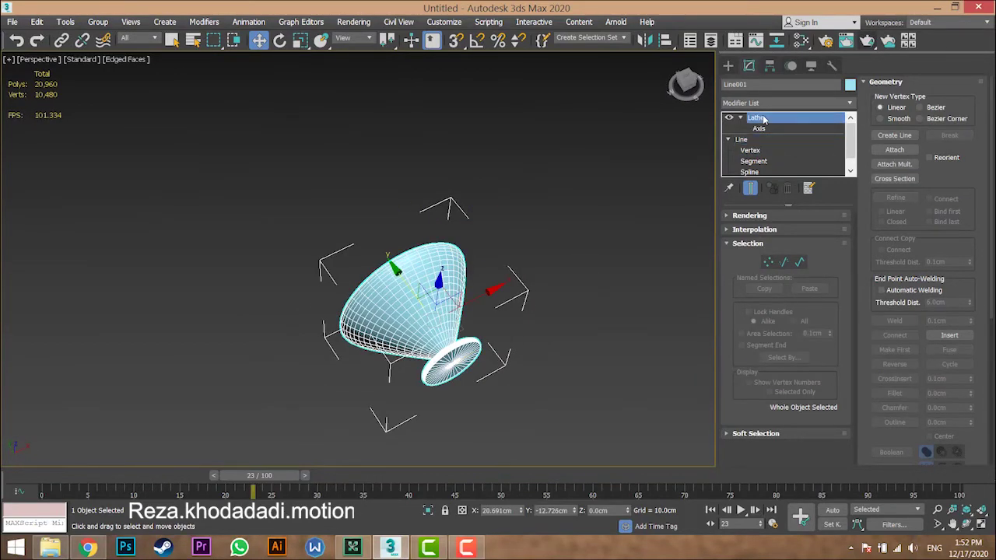
Step: Rotate the lathed object 90 degrees about X with angle snapping on so it stands upright, and clear the selection
{"action": "key", "text": "e"}
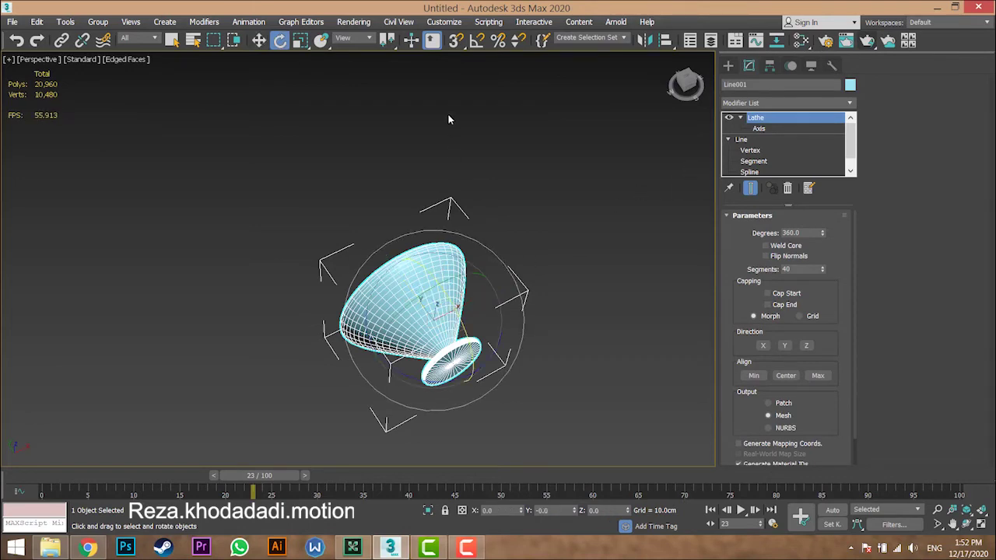
{"action": "left_click", "coordinate": [477, 40]}
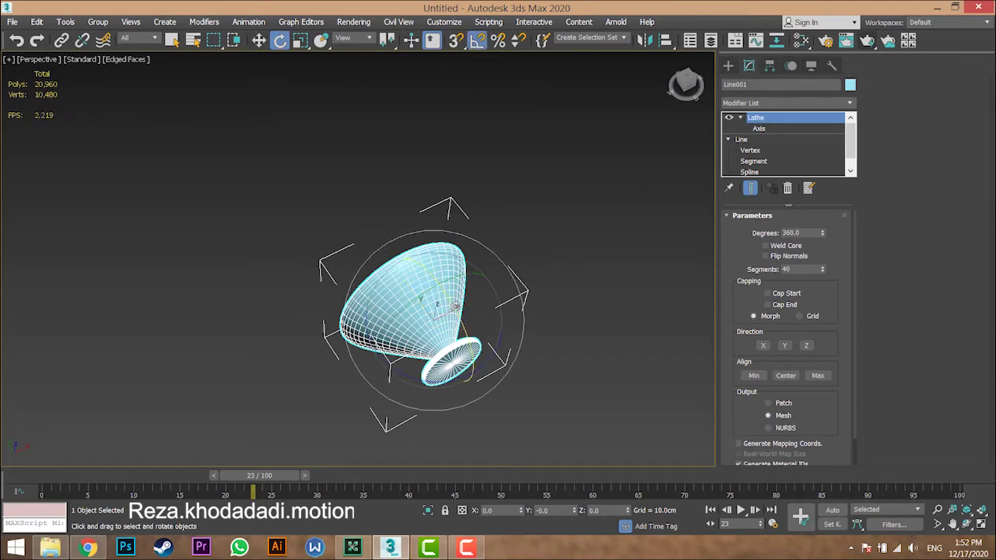
{"action": "left_click_drag", "start_coordinate": [455, 306], "coordinate": [479, 345]}
{"action": "middle_click_drag", "start_coordinate": [479, 345], "coordinate": [441, 286], "text": "alt"}
{"action": "scroll", "coordinate": [440, 288], "scroll_direction": "up", "scroll_amount": 2}
{"action": "key", "text": "ctrl+d"}
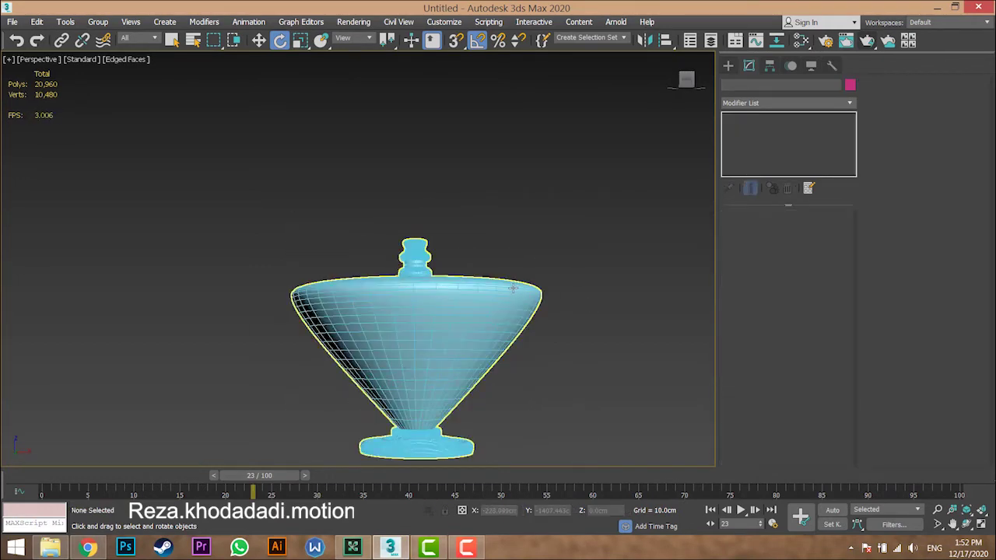
Step: Examine the upright lathed shape in perspective from above, the side and different distances, reselecting it
{"action": "middle_click_drag", "start_coordinate": [512, 285], "coordinate": [371, 315], "text": "alt"}
{"action": "scroll", "coordinate": [526, 331], "scroll_direction": "down", "scroll_amount": 3}
{"action": "scroll", "coordinate": [514, 347], "scroll_direction": "down", "scroll_amount": 3}
{"action": "scroll", "coordinate": [515, 347], "scroll_direction": "up", "scroll_amount": 2}
{"action": "scroll", "coordinate": [407, 266], "scroll_direction": "up", "scroll_amount": 2}
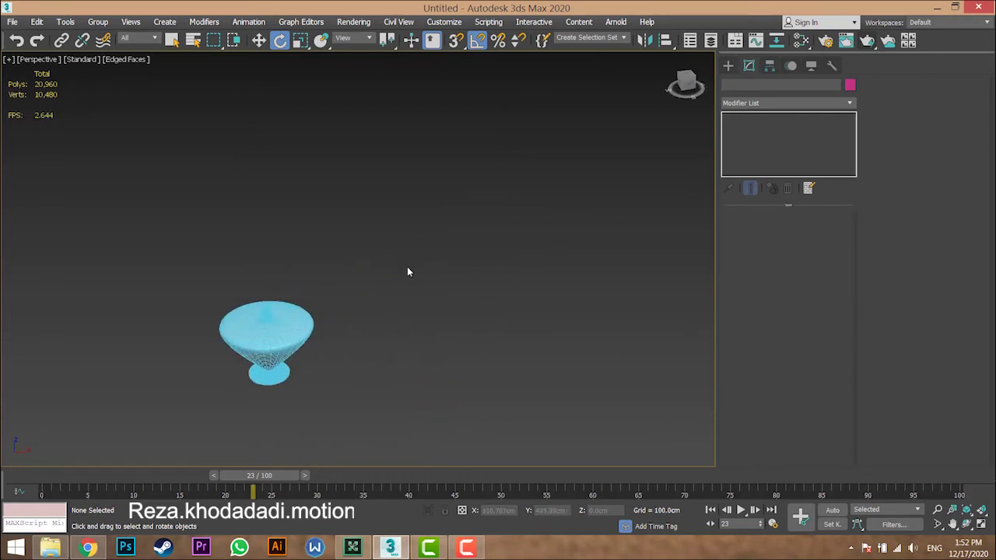
{"action": "middle_click_drag", "start_coordinate": [301, 303], "coordinate": [311, 311], "text": "alt"}
{"action": "scroll", "coordinate": [352, 310], "scroll_direction": "up", "scroll_amount": 2}
{"action": "left_click", "coordinate": [352, 319]}
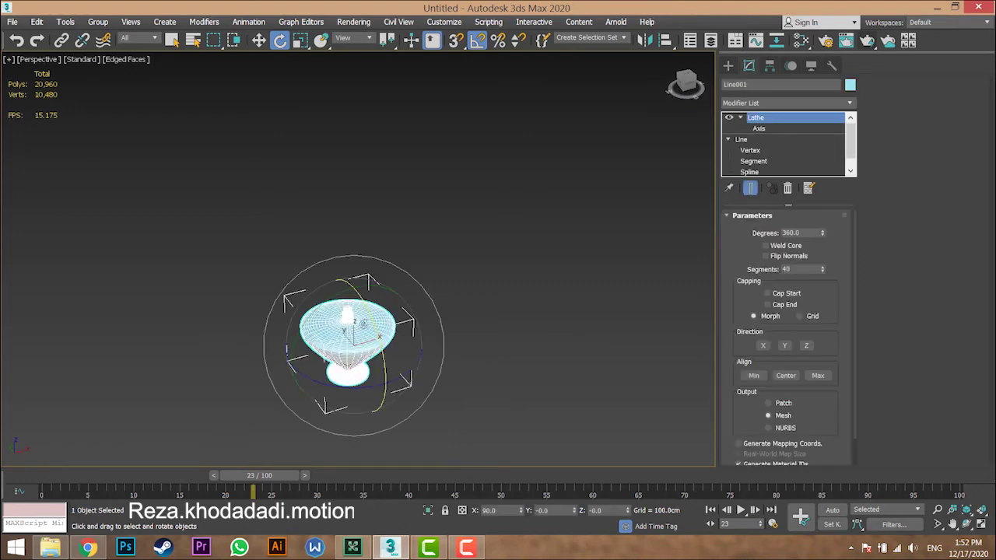
{"action": "scroll", "coordinate": [413, 321], "scroll_direction": "up", "scroll_amount": 2}
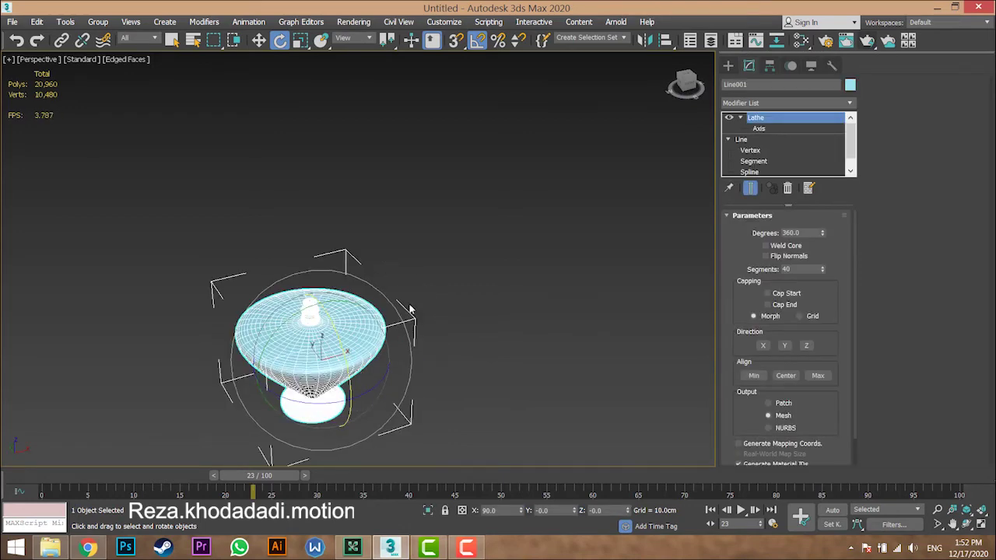
{"action": "scroll", "coordinate": [398, 325], "scroll_direction": "up", "scroll_amount": 2}
{"action": "middle_click_drag", "start_coordinate": [397, 326], "coordinate": [470, 310]}
{"action": "middle_click_drag", "start_coordinate": [404, 300], "coordinate": [465, 270], "text": "alt"}
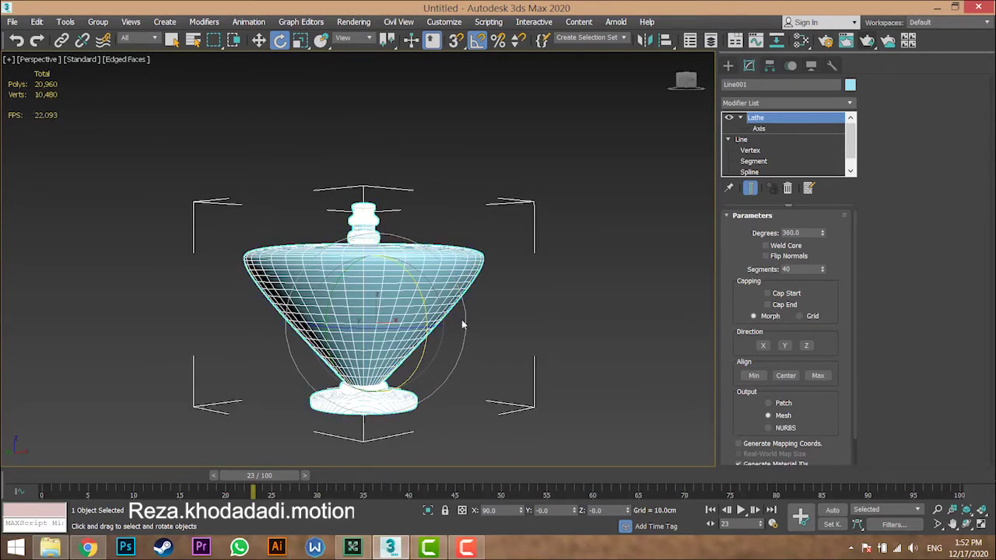
Step: Open the vertex level of the Line beneath the Lathe modifier, with the Front view maximized around the model
{"action": "key", "text": "alt+w"}
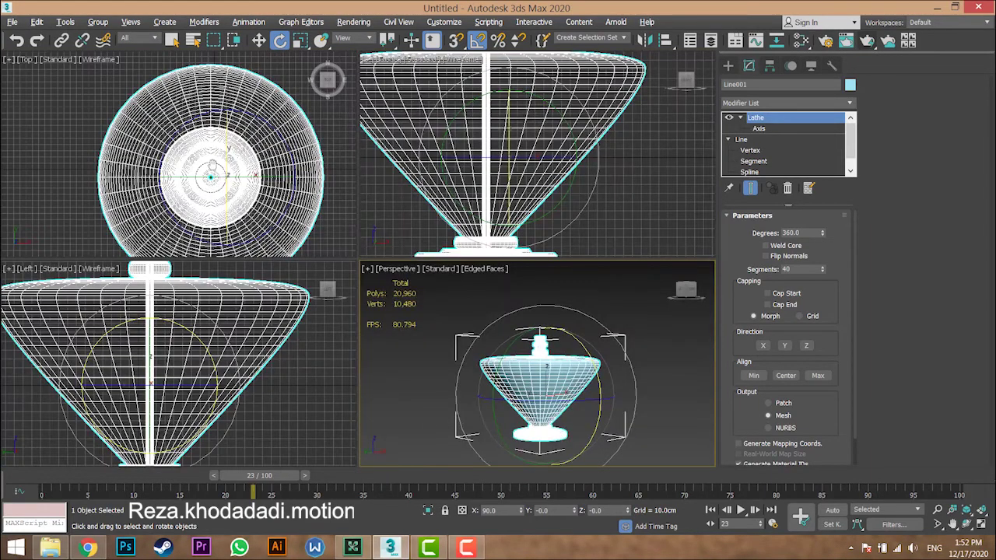
{"action": "scroll", "coordinate": [179, 156], "scroll_direction": "down", "scroll_amount": 4}
{"action": "scroll", "coordinate": [487, 152], "scroll_direction": "down", "scroll_amount": 4}
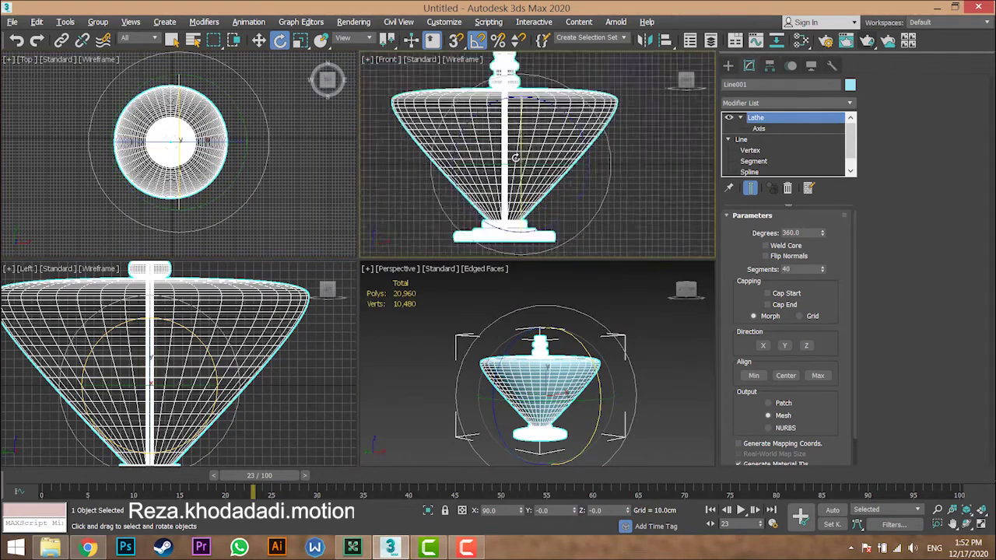
{"action": "key", "text": "alt+w"}
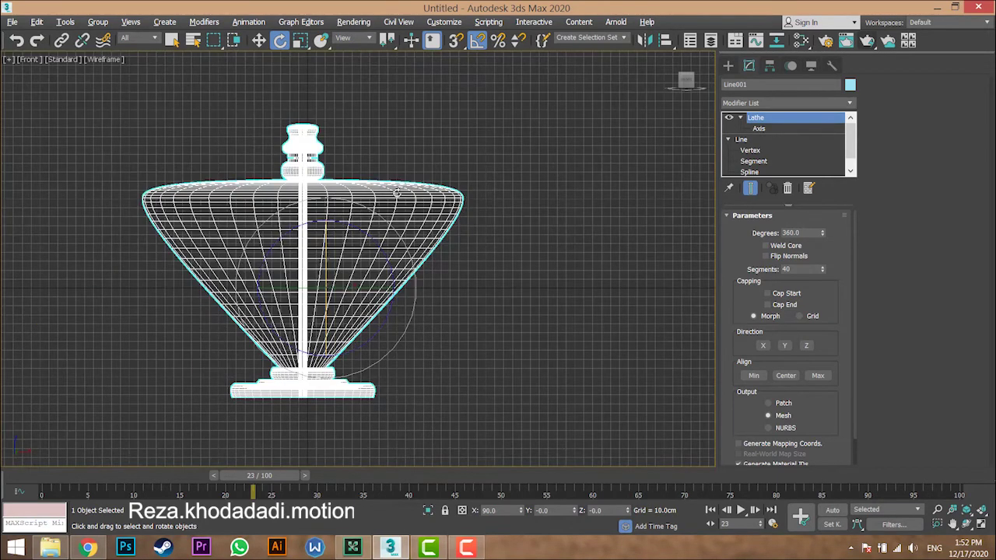
{"action": "middle_click_drag", "start_coordinate": [397, 193], "coordinate": [467, 168]}
{"action": "left_click", "coordinate": [782, 139]}
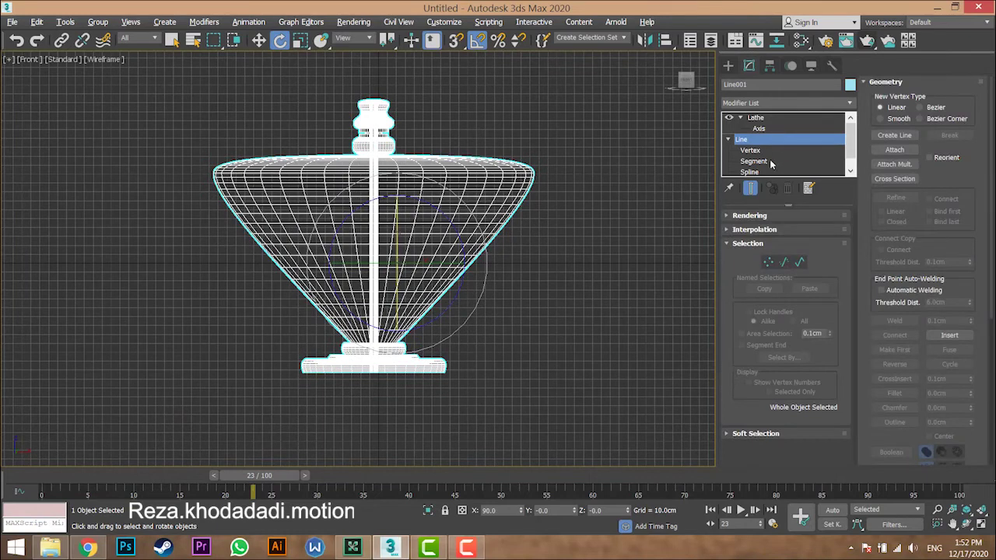
{"action": "left_click", "coordinate": [768, 263]}
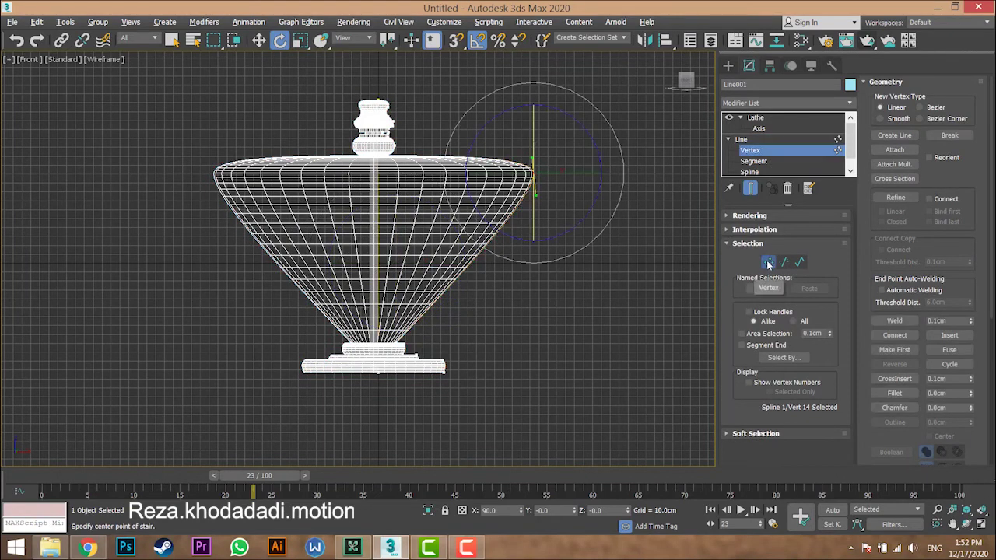
Step: Turn off the end result display and refine the bowl's slanted side with a new vertex about halfway along it
{"action": "left_click", "coordinate": [896, 198]}
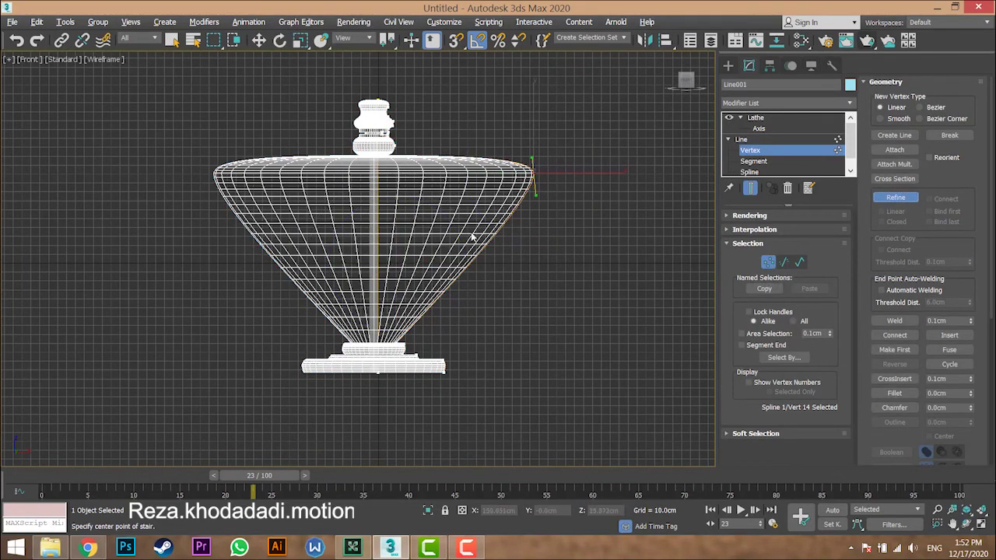
{"action": "scroll", "coordinate": [474, 231], "scroll_direction": "up", "scroll_amount": 3}
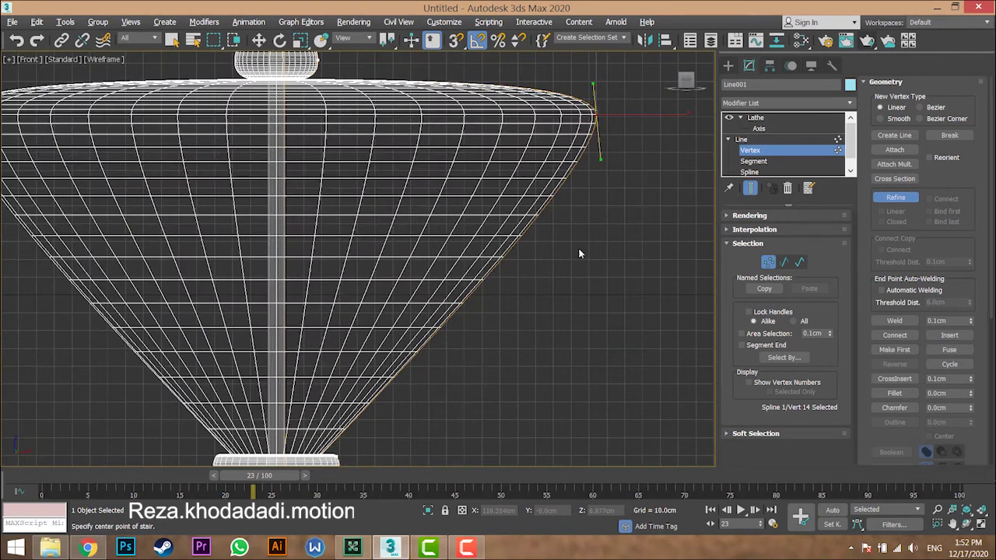
{"action": "left_click", "coordinate": [750, 188]}
{"action": "scroll", "coordinate": [472, 222], "scroll_direction": "down", "scroll_amount": 4}
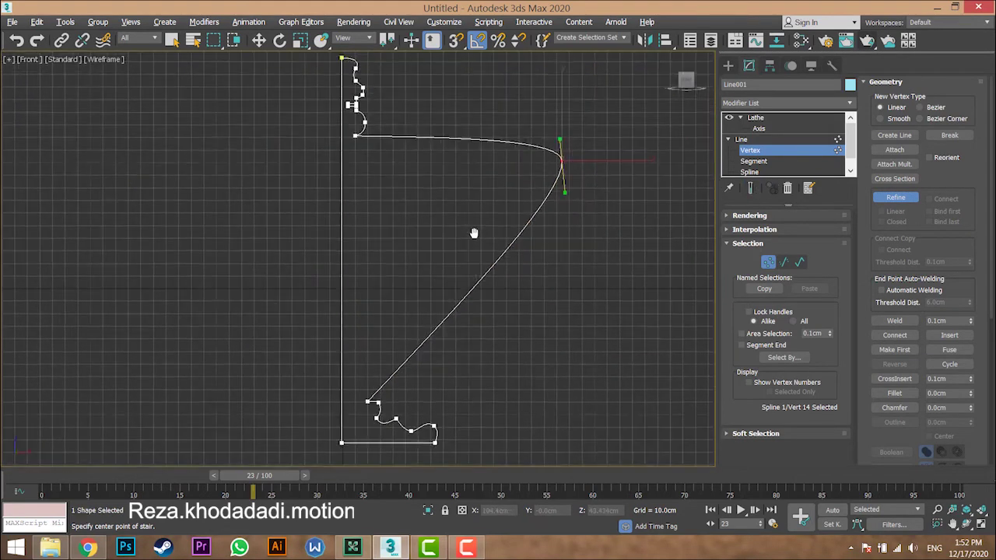
{"action": "scroll", "coordinate": [471, 274], "scroll_direction": "up", "scroll_amount": 4}
{"action": "left_click", "coordinate": [479, 272]}
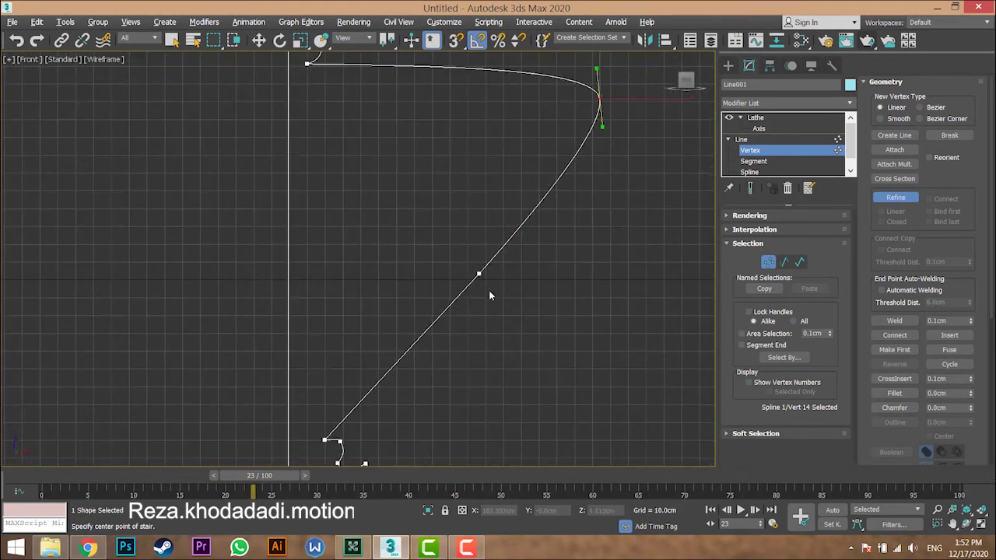
{"action": "right_click", "coordinate": [492, 295]}
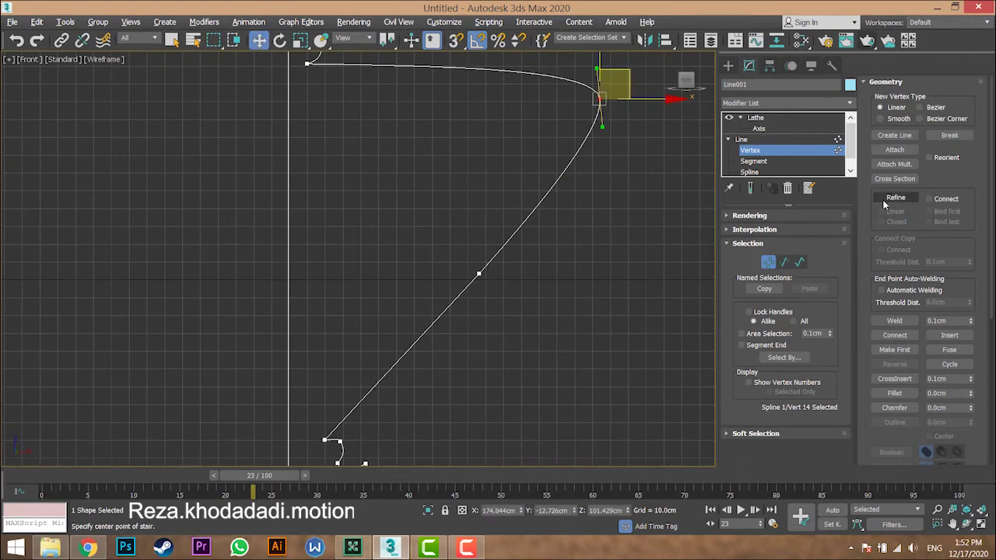
Step: Refine the bowl's upper curve with a new vertex about midway between the neck and the outermost vertex
{"action": "left_click", "coordinate": [458, 74]}
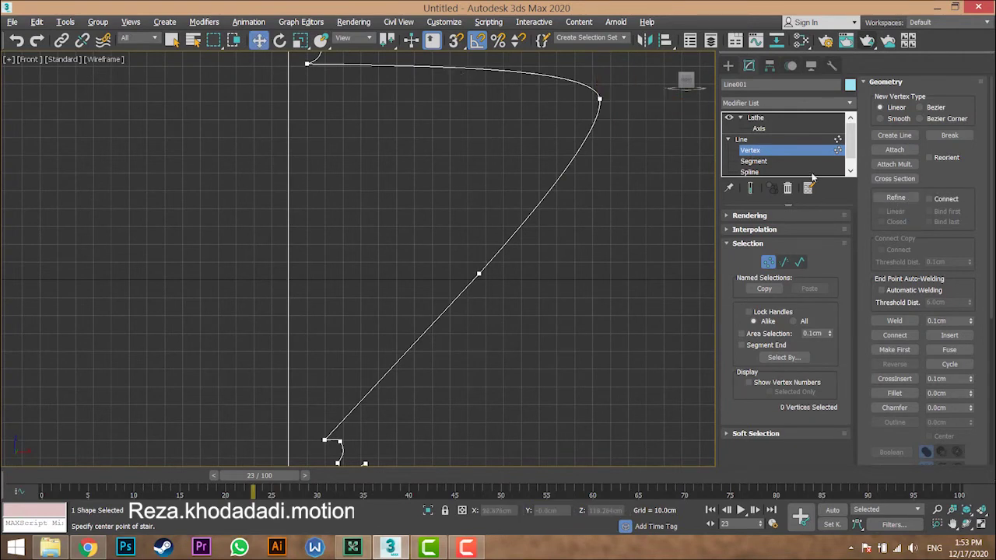
{"action": "left_click", "coordinate": [896, 196]}
{"action": "left_click", "coordinate": [449, 67]}
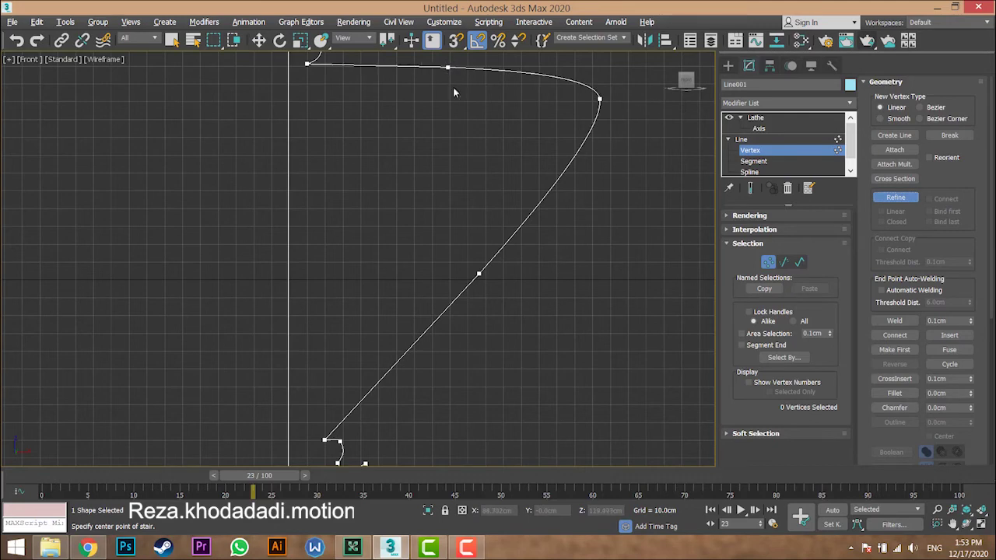
{"action": "middle_click_drag", "start_coordinate": [453, 142], "coordinate": [445, 194]}
{"action": "right_click", "coordinate": [515, 147]}
Step: Move the bowl's outermost vertex far inward and downward to form a narrow waist between the two added vertices
{"action": "left_click_drag", "start_coordinate": [553, 106], "coordinate": [636, 173]}
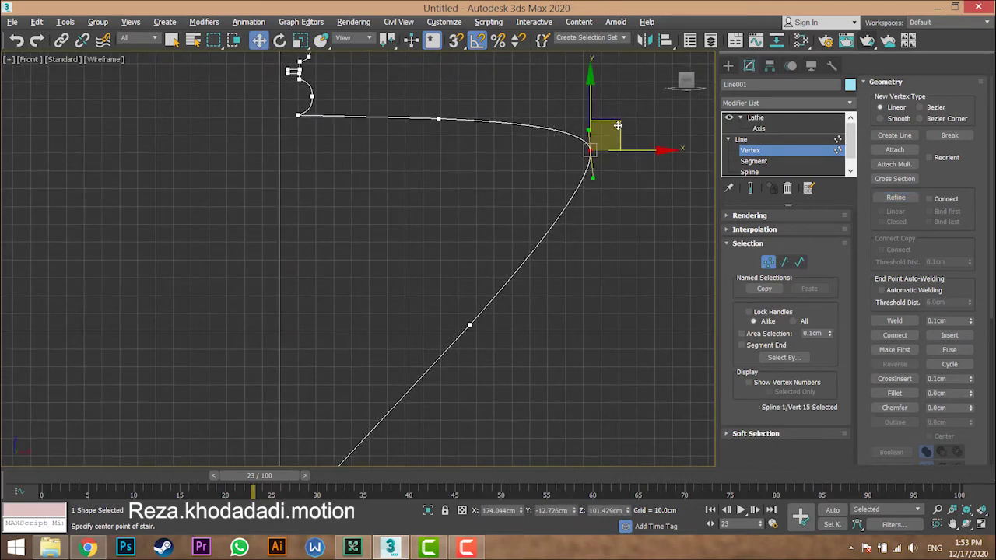
{"action": "left_click_drag", "start_coordinate": [618, 124], "coordinate": [365, 239]}
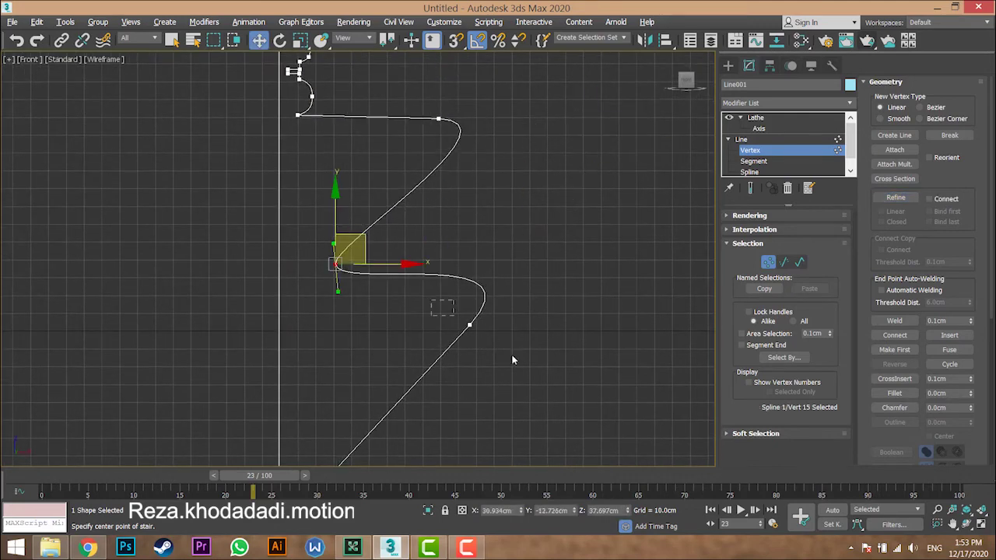
{"action": "scroll", "coordinate": [516, 331], "scroll_direction": "down", "scroll_amount": 4}
{"action": "middle_click_drag", "start_coordinate": [516, 331], "coordinate": [508, 233]}
Step: Pull a tangent handle of the added vertex below the waist to round the lower part of the profile into a bulge
{"action": "left_click_drag", "start_coordinate": [522, 190], "coordinate": [466, 189]}
{"action": "left_click_drag", "start_coordinate": [459, 262], "coordinate": [523, 277]}
{"action": "scroll", "coordinate": [463, 256], "scroll_direction": "down", "scroll_amount": 2}
{"action": "middle_click_drag", "start_coordinate": [460, 235], "coordinate": [463, 257]}
{"action": "scroll", "coordinate": [463, 257], "scroll_direction": "up", "scroll_amount": 4}
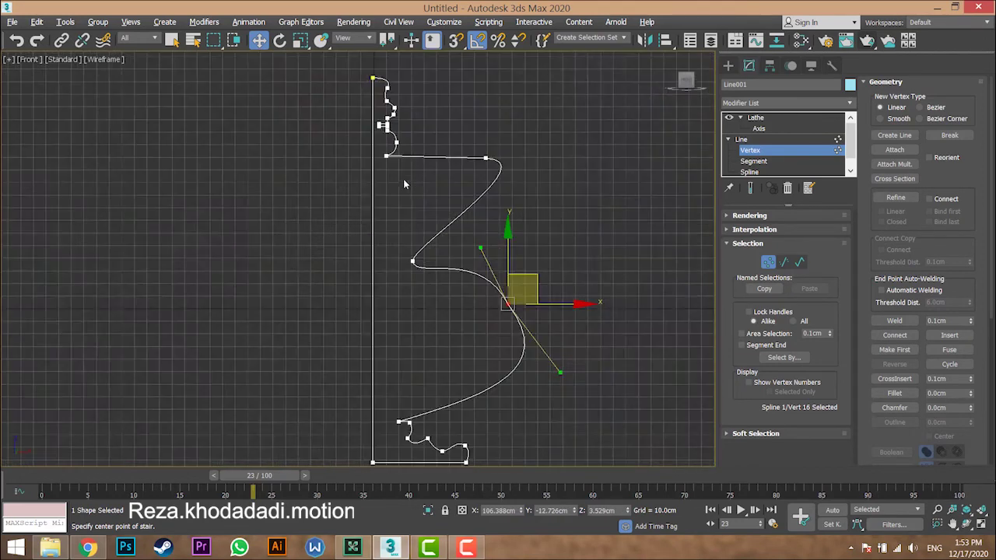
Step: Pull the outer tangent handle of the upper added vertex downward to round the upper bulge above the waist
{"action": "middle_click_drag", "start_coordinate": [403, 179], "coordinate": [422, 199]}
{"action": "left_click", "coordinate": [503, 177]}
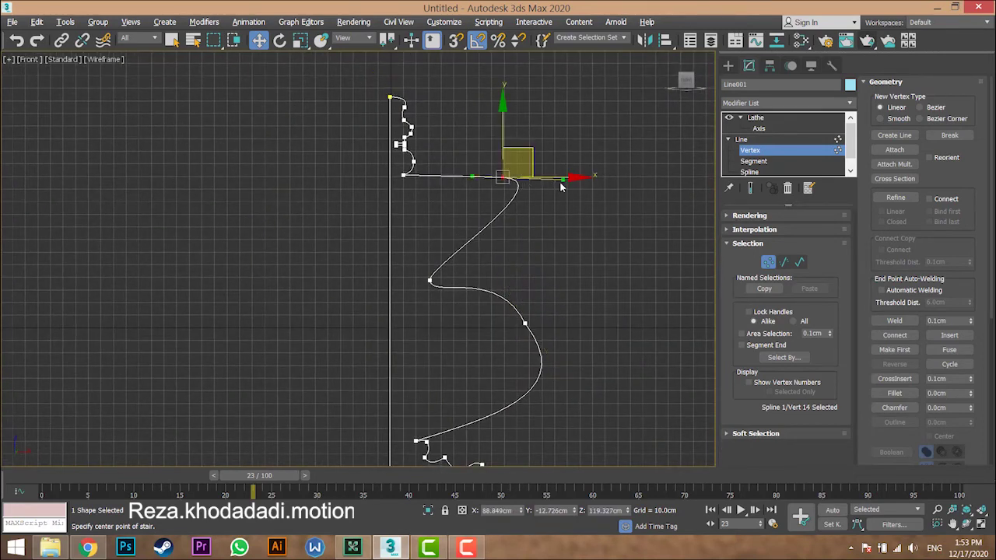
{"action": "left_click_drag", "start_coordinate": [562, 180], "coordinate": [569, 269]}
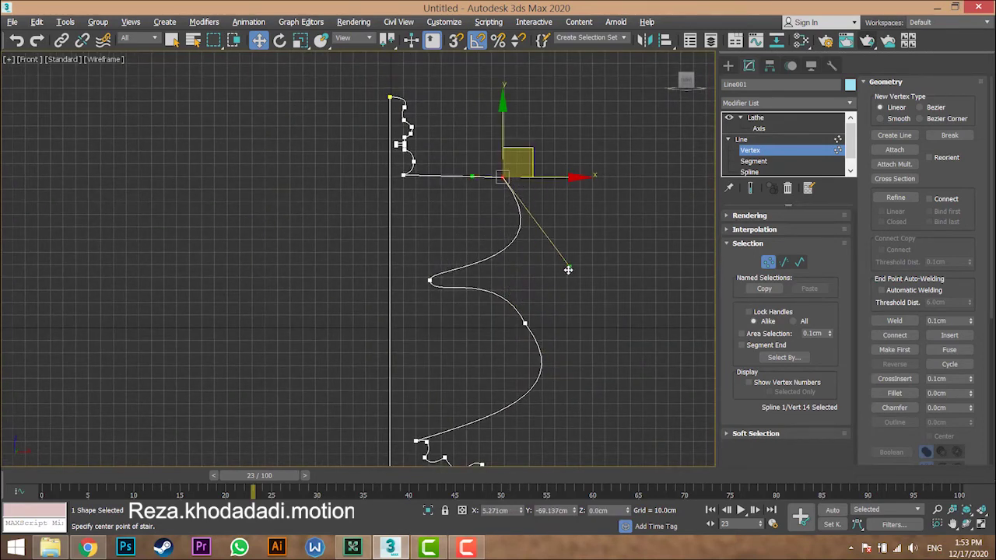
Step: Return to the Lathe level and view the reshaped two-bulge model in Perspective
{"action": "scroll", "coordinate": [545, 265], "scroll_direction": "down", "scroll_amount": 3}
{"action": "left_click", "coordinate": [767, 140]}
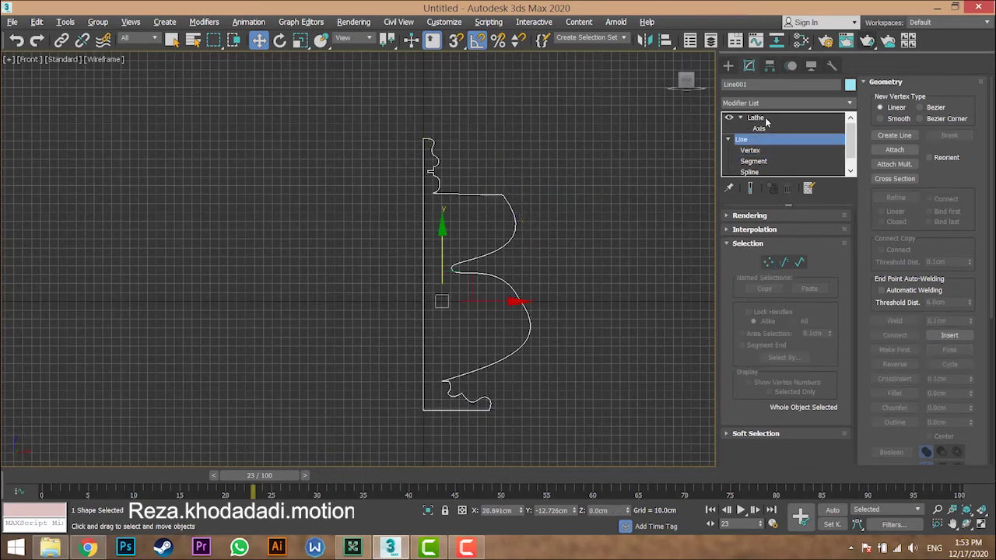
{"action": "left_click", "coordinate": [756, 118]}
{"action": "key", "text": "p"}
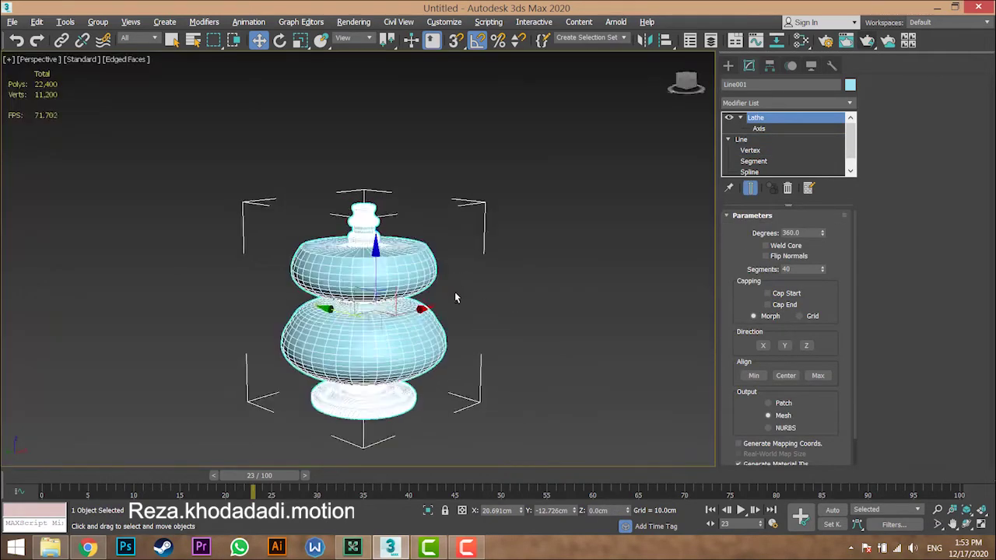
{"action": "middle_click_drag", "start_coordinate": [455, 293], "coordinate": [456, 298], "text": "alt"}
Step: In Front view vertex editing, raise the upper bulge's outer vertex slightly outward and lower the inner corner vertex beside the neck
{"action": "key", "text": "alt+w"}
{"action": "left_click", "coordinate": [559, 159]}
{"action": "key", "text": "alt+w"}
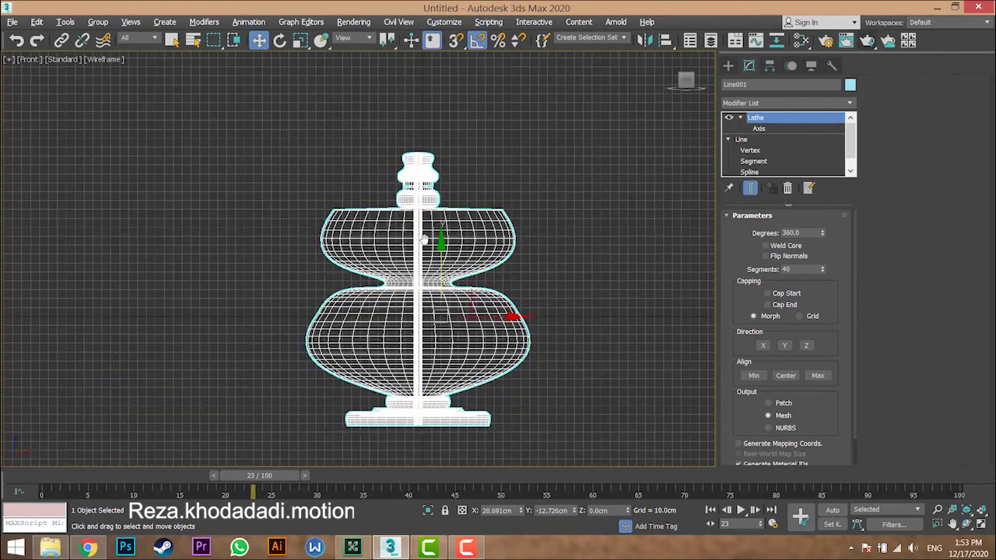
{"action": "middle_click_drag", "start_coordinate": [425, 239], "coordinate": [423, 218]}
{"action": "left_click", "coordinate": [759, 150]}
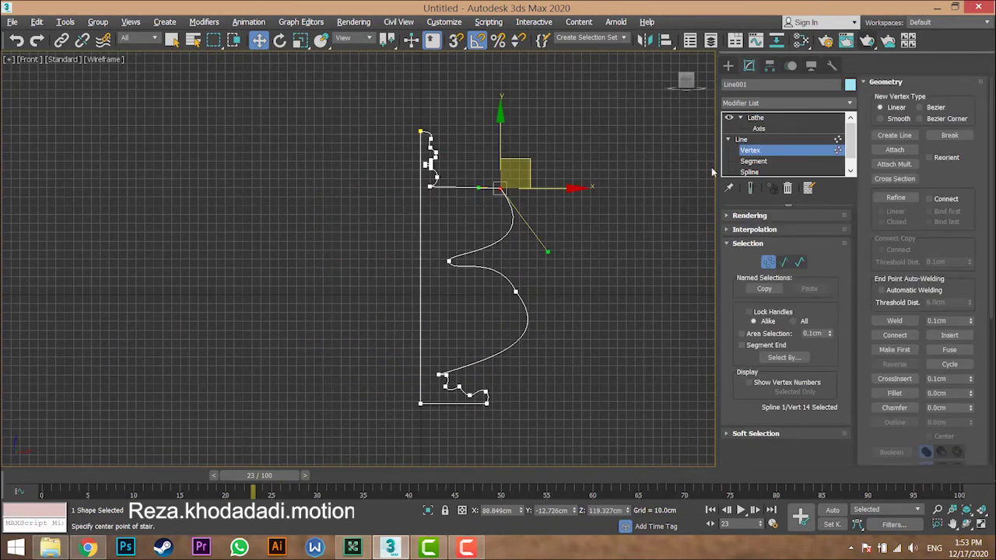
{"action": "scroll", "coordinate": [495, 247], "scroll_direction": "up", "scroll_amount": 3}
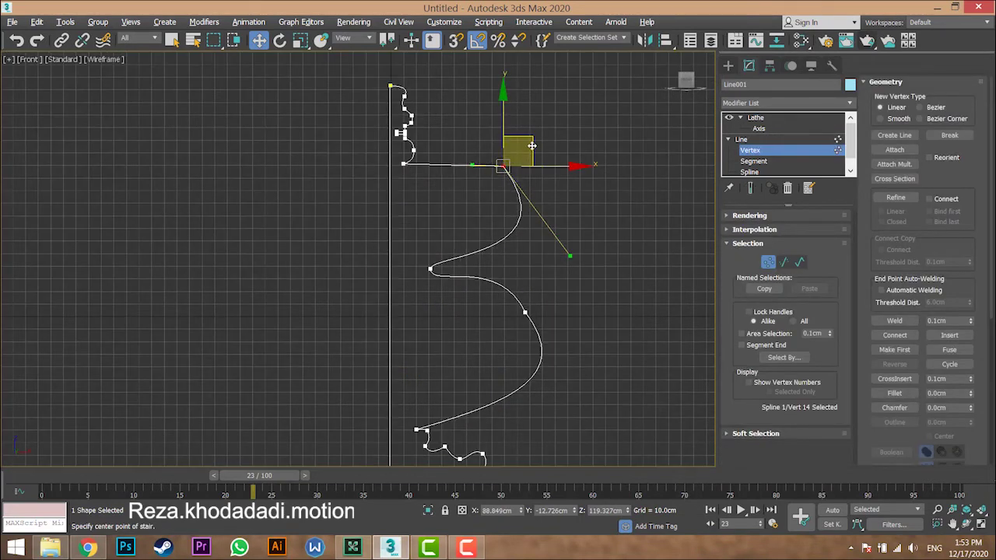
{"action": "left_click_drag", "start_coordinate": [531, 145], "coordinate": [546, 93]}
{"action": "left_click", "coordinate": [405, 165]}
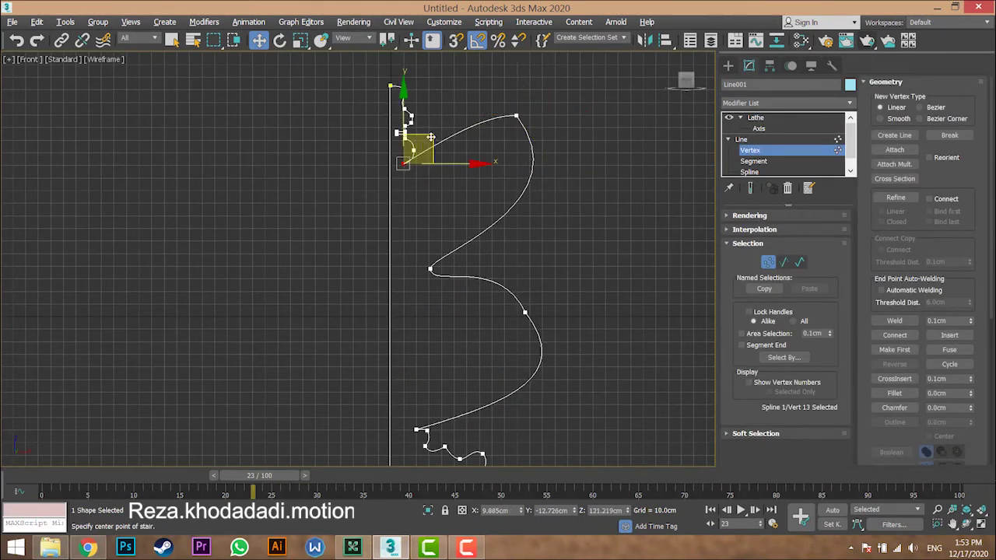
{"action": "left_click_drag", "start_coordinate": [432, 175], "coordinate": [433, 192]}
Step: Bend the raised outer vertex's inner tangent handle downward so the upper edge curves concavely like a bowl interior
{"action": "scroll", "coordinate": [438, 168], "scroll_direction": "up", "scroll_amount": 4}
{"action": "left_click", "coordinate": [593, 63]}
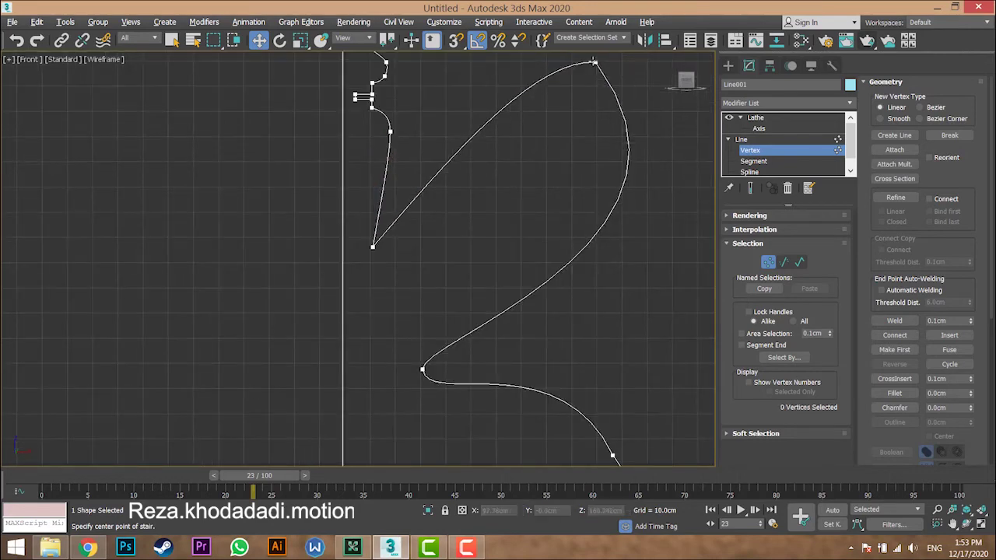
{"action": "left_click_drag", "start_coordinate": [534, 60], "coordinate": [600, 198]}
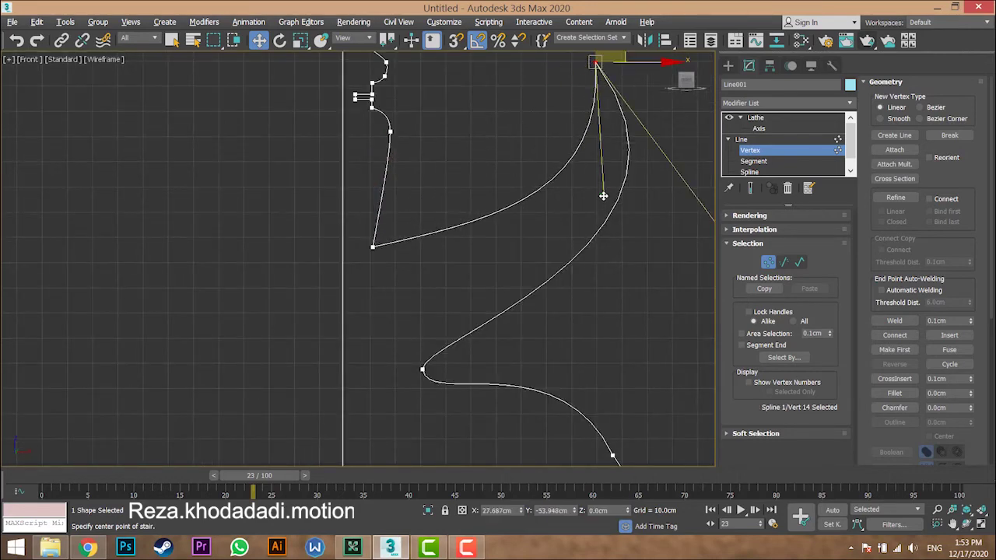
{"action": "scroll", "coordinate": [588, 241], "scroll_direction": "down", "scroll_amount": 3}
{"action": "scroll", "coordinate": [588, 241], "scroll_direction": "up", "scroll_amount": 6}
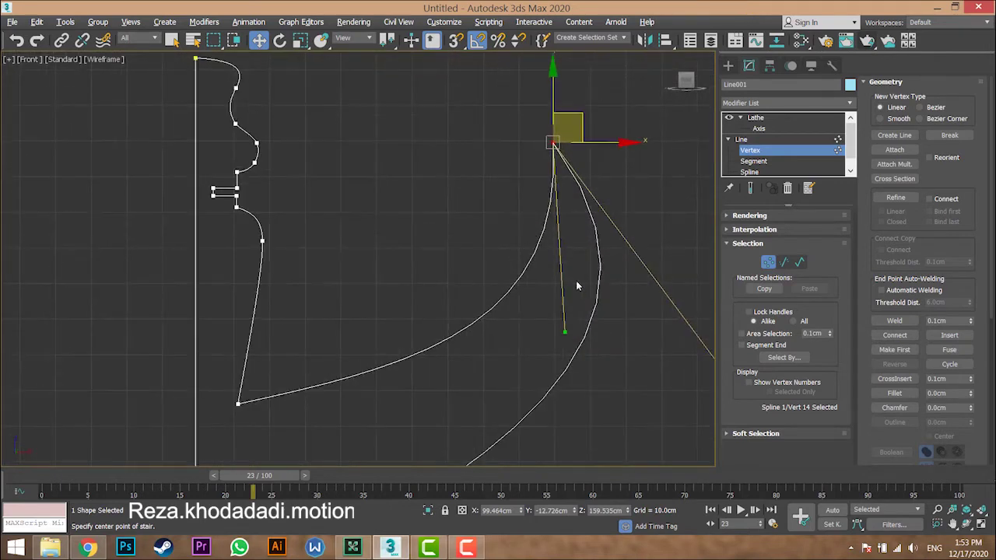
{"action": "left_click_drag", "start_coordinate": [568, 332], "coordinate": [543, 307]}
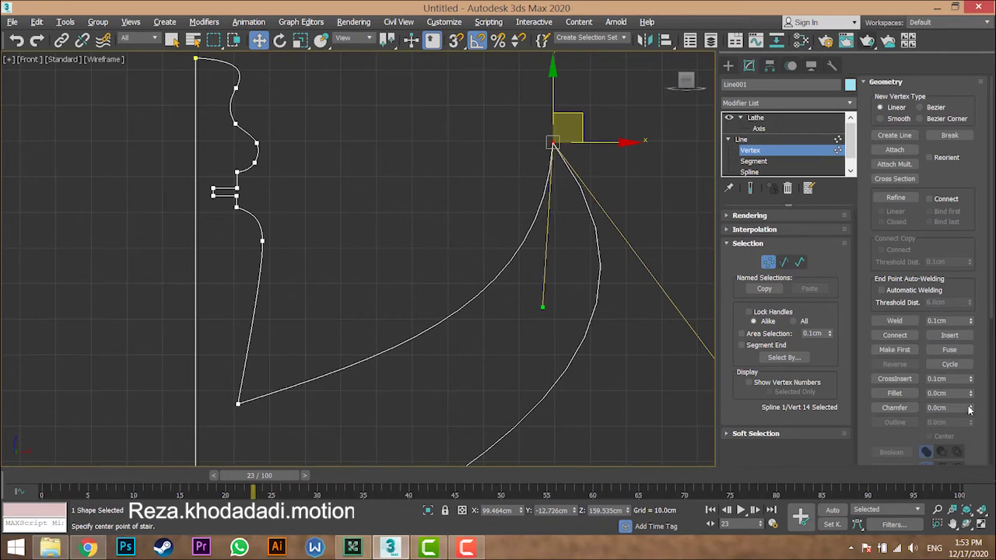
{"action": "mouse_move", "coordinate": [970, 393]}
{"action": "left_mouse_down"}
{"action": "mouse_move", "coordinate": [970, 382]}
{"action": "mouse_move", "coordinate": [970, 394]}
{"action": "left_mouse_up"}
{"action": "left_click_drag", "start_coordinate": [971, 394], "coordinate": [971, 385]}
{"action": "right_click", "coordinate": [971, 384]}
Step: Pull the lower tangent handle of the lower bulge's outer vertex inward to slim the curve beneath it
{"action": "middle_click_drag", "start_coordinate": [528, 231], "coordinate": [514, 184]}
{"action": "scroll", "coordinate": [532, 249], "scroll_direction": "down", "scroll_amount": 3}
{"action": "middle_click_drag", "start_coordinate": [539, 273], "coordinate": [528, 174]}
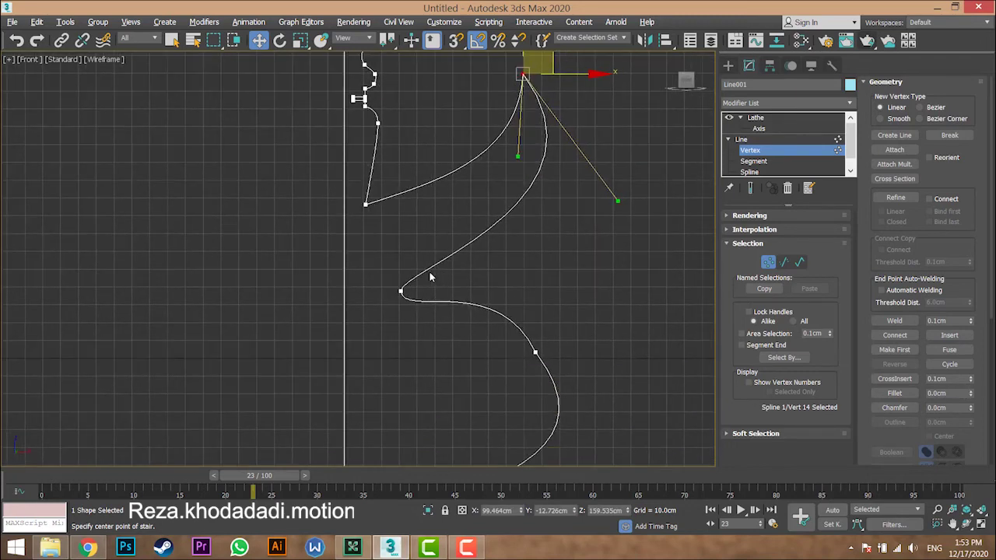
{"action": "middle_click_drag", "start_coordinate": [522, 335], "coordinate": [523, 286]}
{"action": "left_click", "coordinate": [535, 302]}
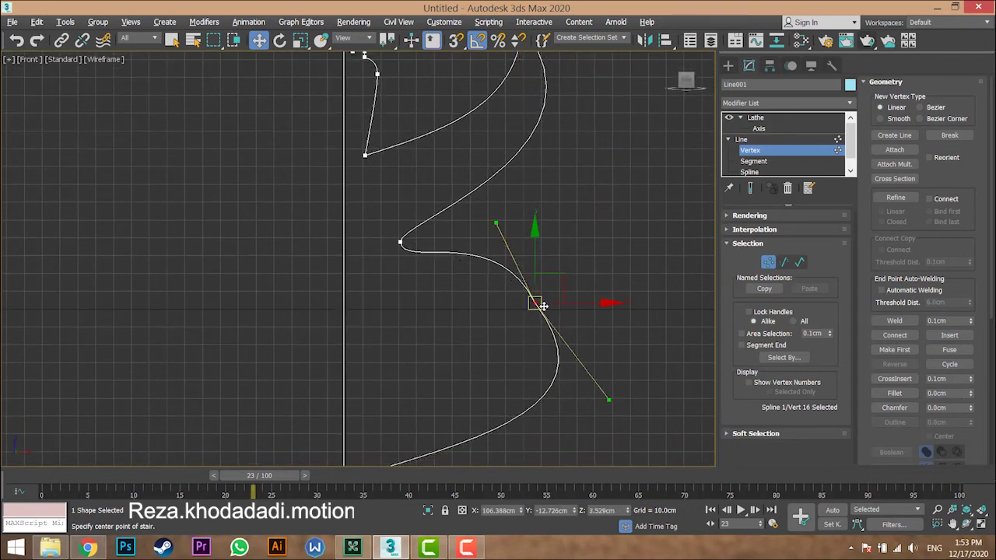
{"action": "left_click_drag", "start_coordinate": [608, 400], "coordinate": [574, 409]}
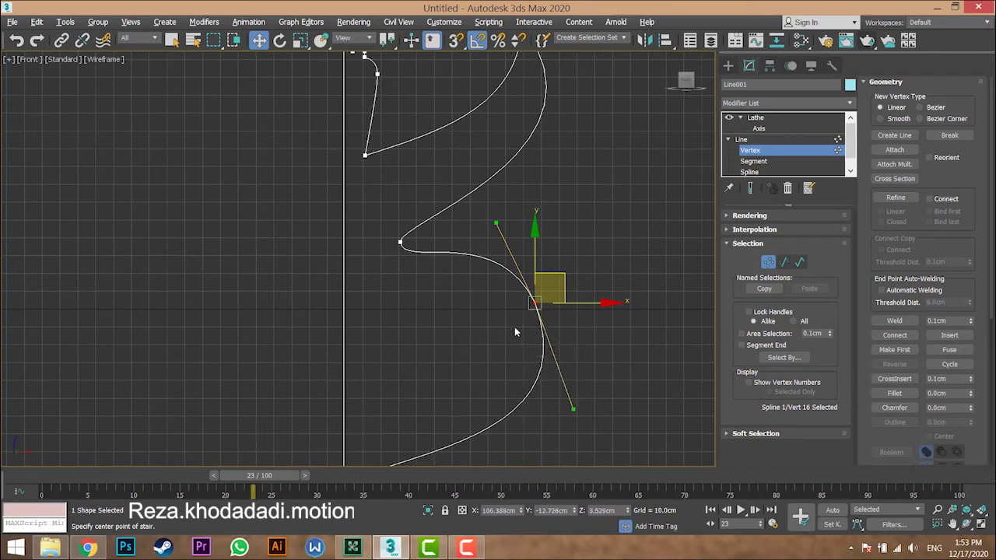
Step: Refine the curve between the waist and the lower bulge with a new vertex and move it down and inward near the axis
{"action": "scroll", "coordinate": [514, 332], "scroll_direction": "down", "scroll_amount": 2}
{"action": "left_click", "coordinate": [433, 267]}
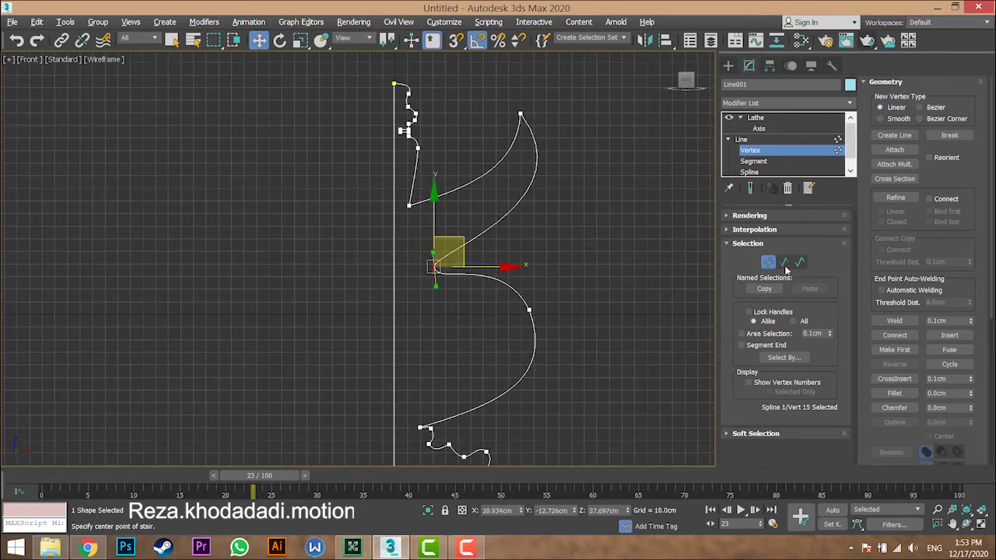
{"action": "left_click", "coordinate": [899, 198]}
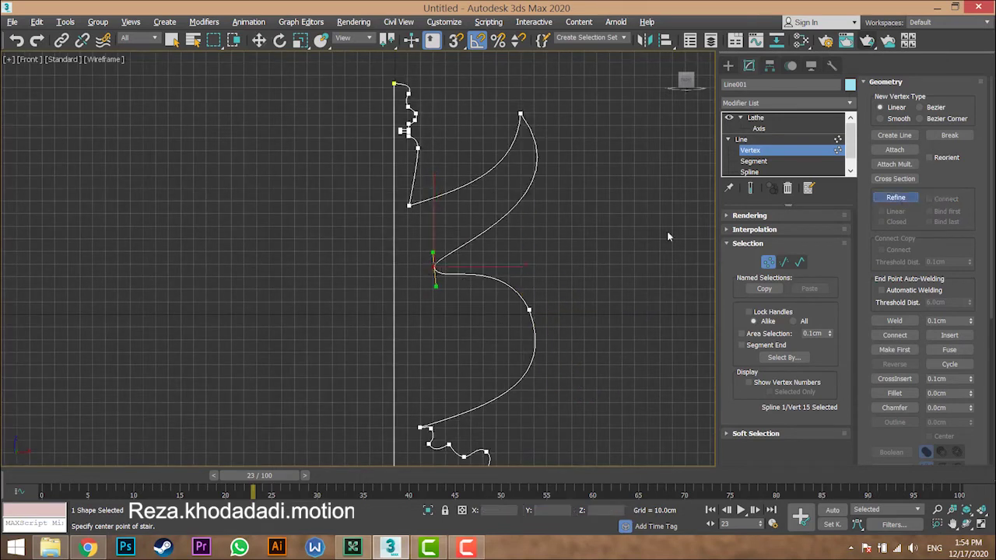
{"action": "left_click", "coordinate": [492, 277]}
{"action": "right_click", "coordinate": [489, 283]}
{"action": "left_click", "coordinate": [491, 278]}
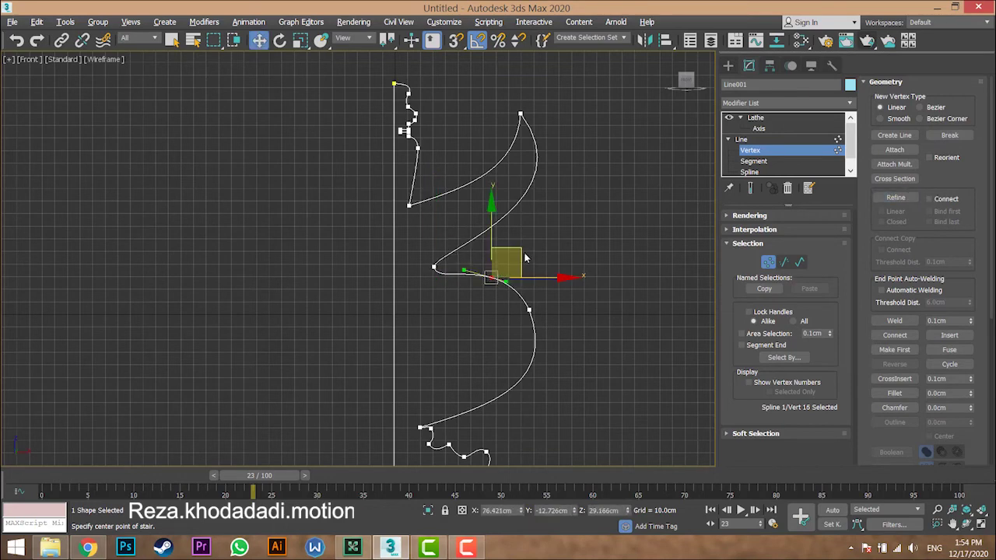
{"action": "left_click_drag", "start_coordinate": [513, 264], "coordinate": [470, 335]}
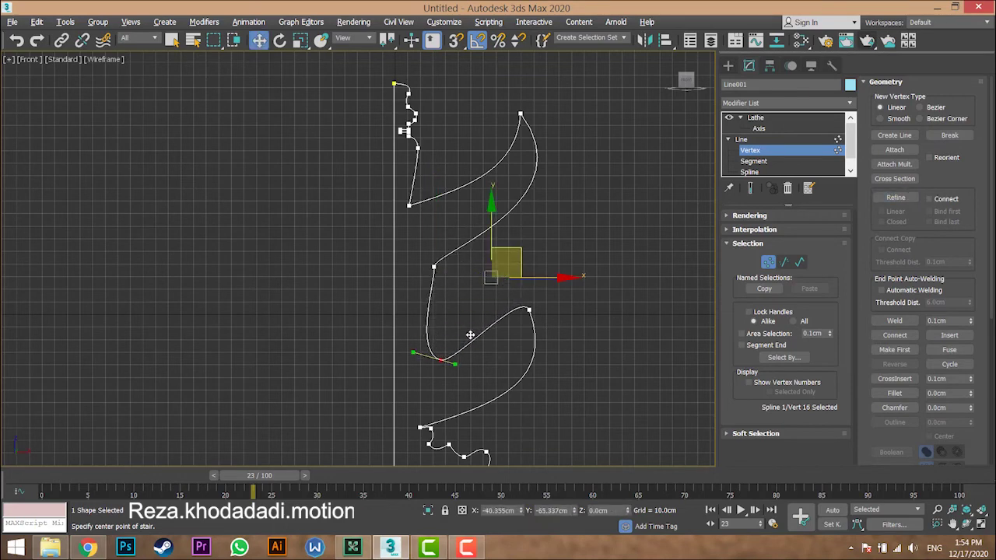
{"action": "scroll", "coordinate": [470, 335], "scroll_direction": "down", "scroll_amount": 4}
{"action": "scroll", "coordinate": [537, 264], "scroll_direction": "up", "scroll_amount": 6}
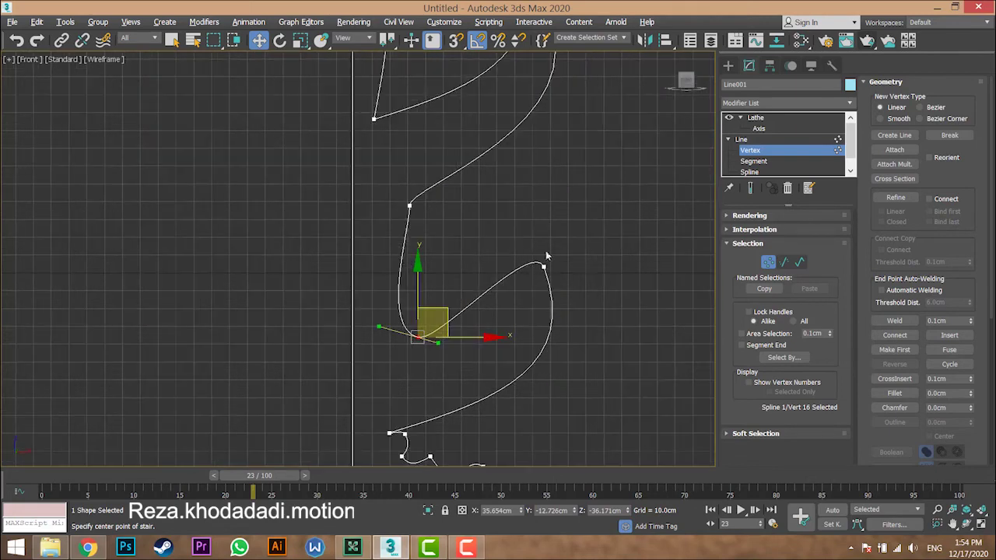
Step: Bend the lower bulge's outer vertex's inner tangent handle downward into a concave bowl curve, and leave vertex editing
{"action": "left_click", "coordinate": [544, 264]}
{"action": "left_click_drag", "start_coordinate": [531, 238], "coordinate": [529, 310]}
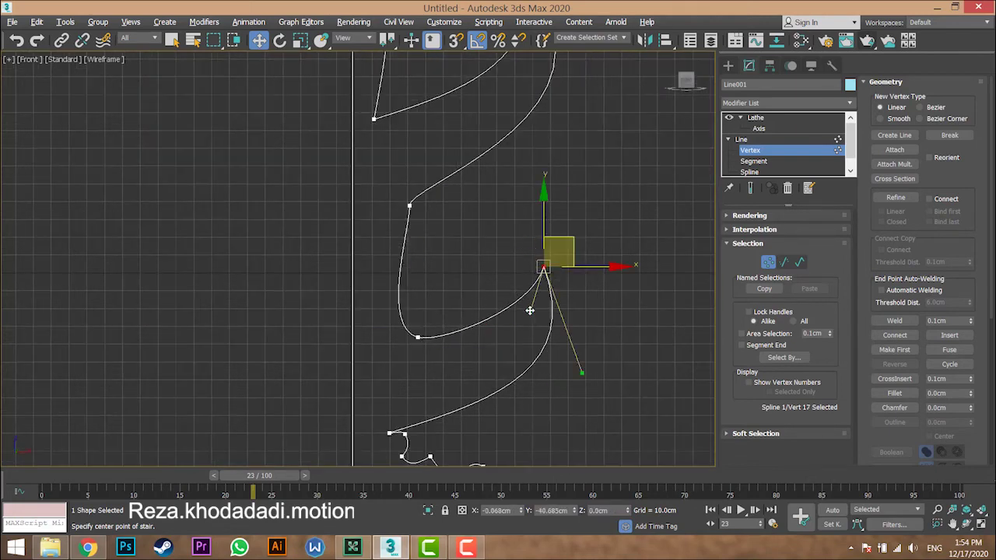
{"action": "scroll", "coordinate": [530, 311], "scroll_direction": "down", "scroll_amount": 4}
{"action": "left_click", "coordinate": [768, 262]}
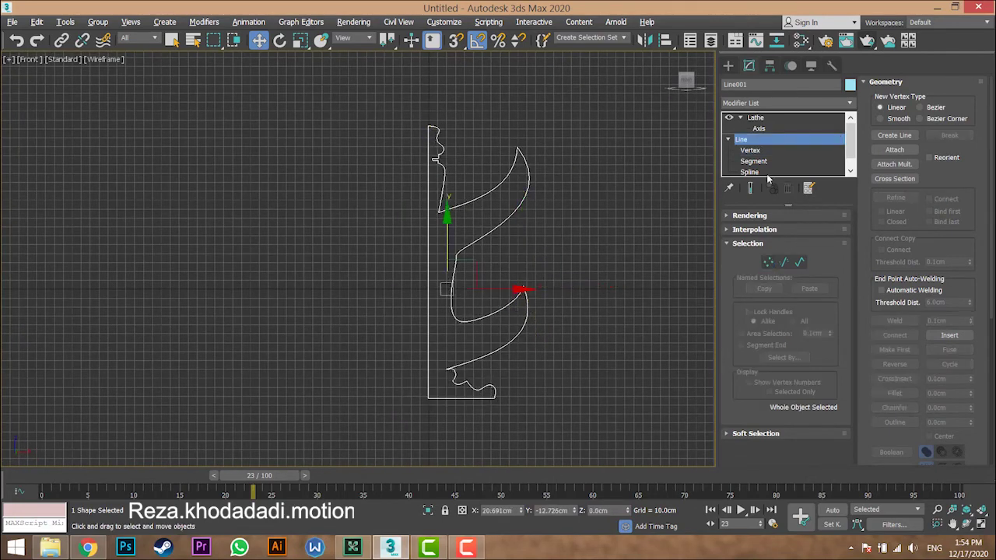
Step: Return to the Lathe level and show the revolved object in a maximized Perspective view with the grid hidden
{"action": "left_click", "coordinate": [758, 120]}
{"action": "key", "text": "alt+w"}
{"action": "right_click", "coordinate": [576, 350]}
{"action": "key", "text": "alt+w"}
{"action": "middle_click_drag", "start_coordinate": [414, 326], "coordinate": [539, 295], "text": "alt"}
{"action": "scroll", "coordinate": [436, 346], "scroll_direction": "up", "scroll_amount": 3}
{"action": "key", "text": "g"}
Step: Deselect the two-bowl object, turn off edged faces, and inspect its smooth shaded form from several angles
{"action": "left_click", "coordinate": [650, 290]}
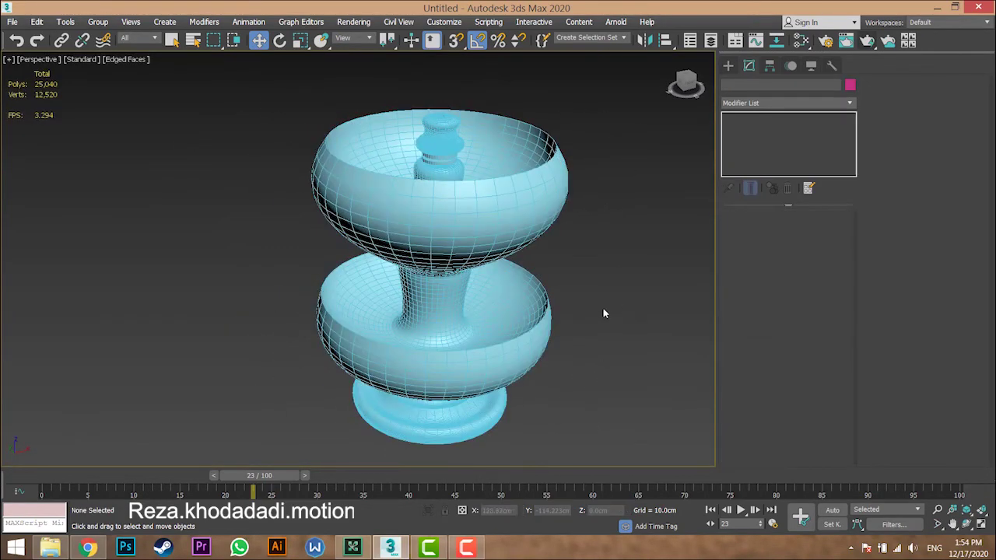
{"action": "key", "text": "F4"}
{"action": "mouse_move", "coordinate": [593, 311]}
{"action": "middle_mouse_down", "text": "alt"}
{"action": "mouse_move", "coordinate": [605, 283]}
{"action": "mouse_move", "coordinate": [636, 271]}
{"action": "mouse_move", "coordinate": [656, 285]}
{"action": "mouse_move", "coordinate": [641, 271]}
{"action": "mouse_move", "coordinate": [635, 288]}
{"action": "middle_mouse_up", "text": "alt"}
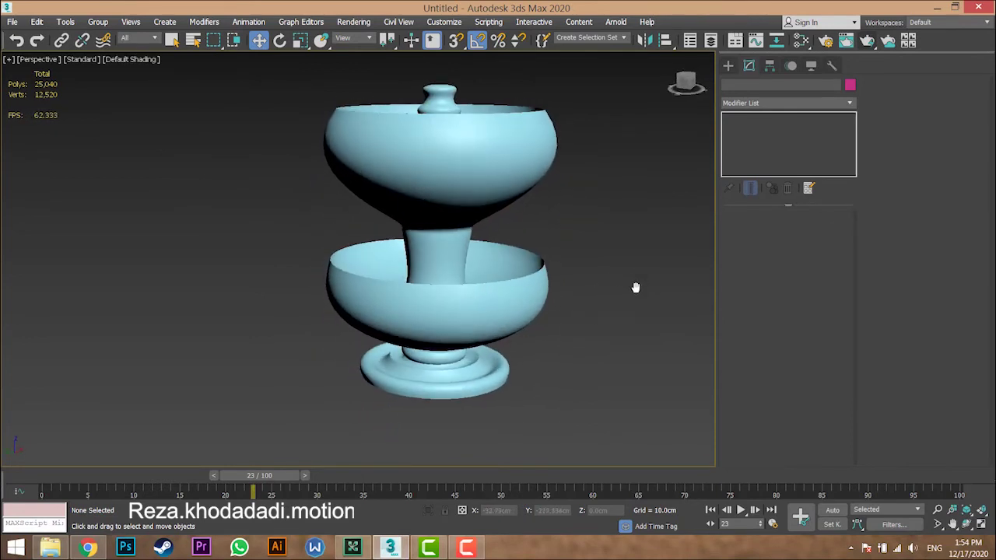
{"action": "middle_click_drag", "start_coordinate": [529, 236], "coordinate": [514, 272]}
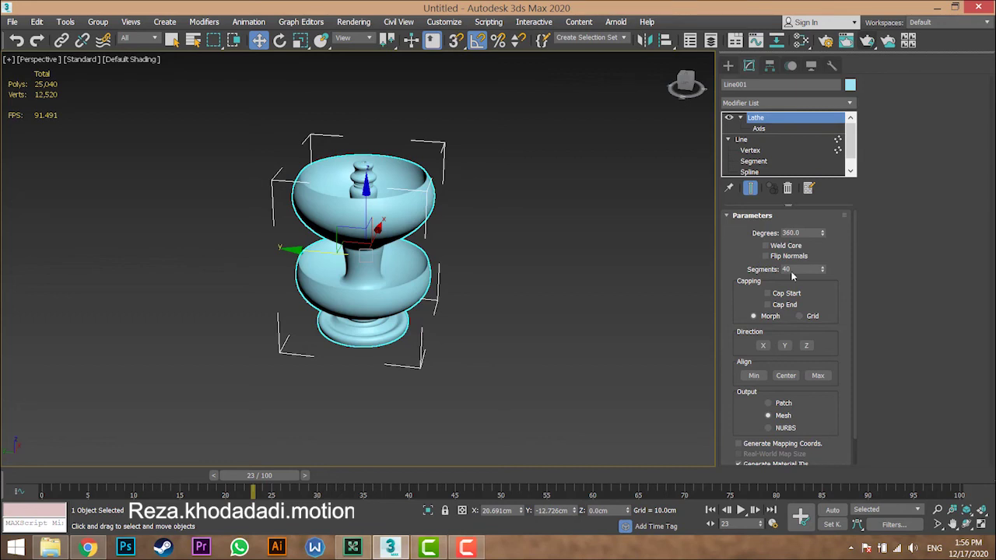
Step: Switch to Adobe Connect to check the class chat messages
{"action": "left_click", "coordinate": [356, 549]}
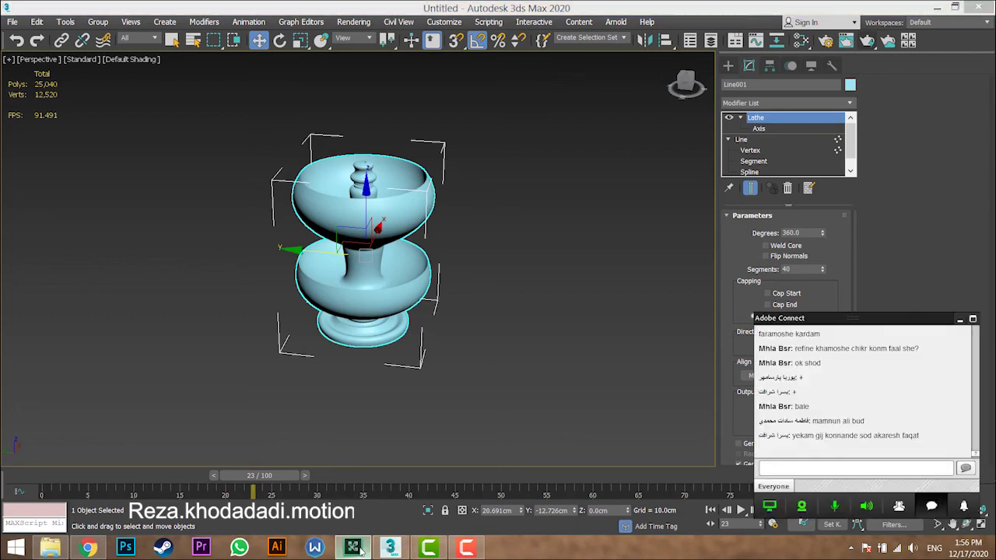